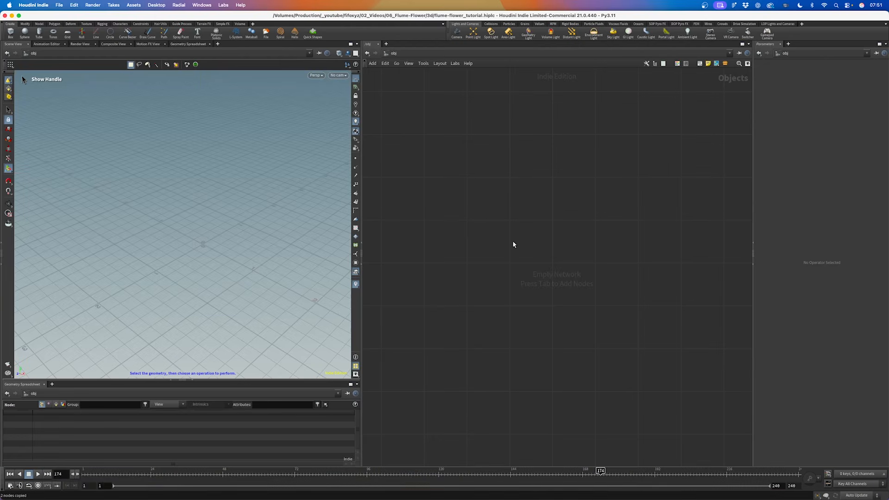
# Create a Geometry object in the empty scene and name it flower.
pyautogui.press('Tab')
pyautogui.write('geo')
pyautogui.press('Return')
pyautogui.click(516, 190)
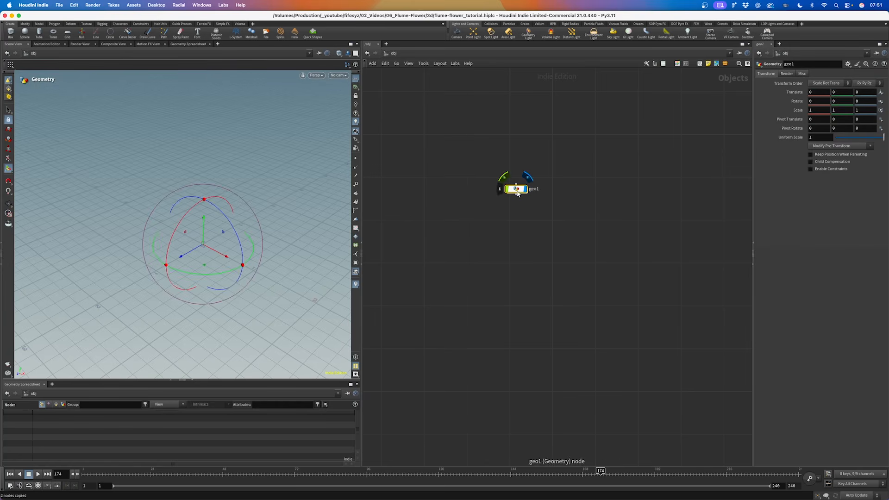
pyautogui.doubleClick(535, 189)
pyautogui.write('flower')
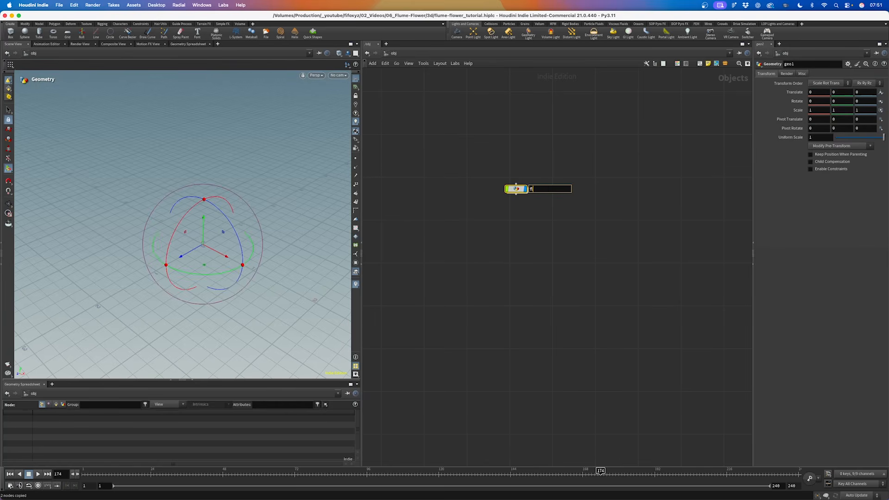
pyautogui.press('Return')
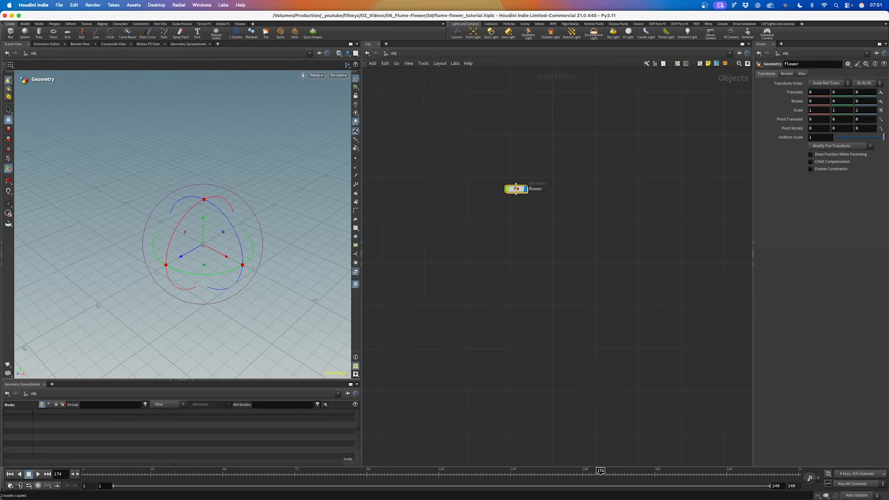
# Go inside the flower object and add a Curve node to its empty network.
pyautogui.doubleClick(516, 189)
pyautogui.hotkey('ctrl', 'v')
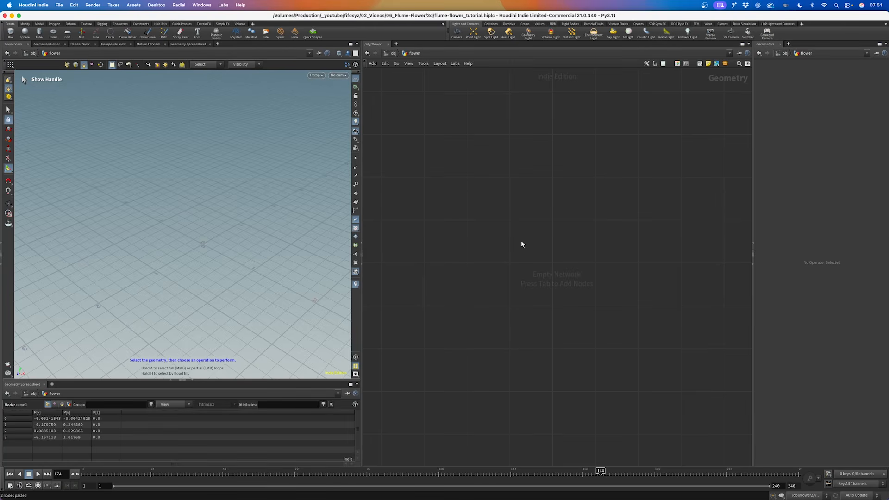
pyautogui.press('Tab')
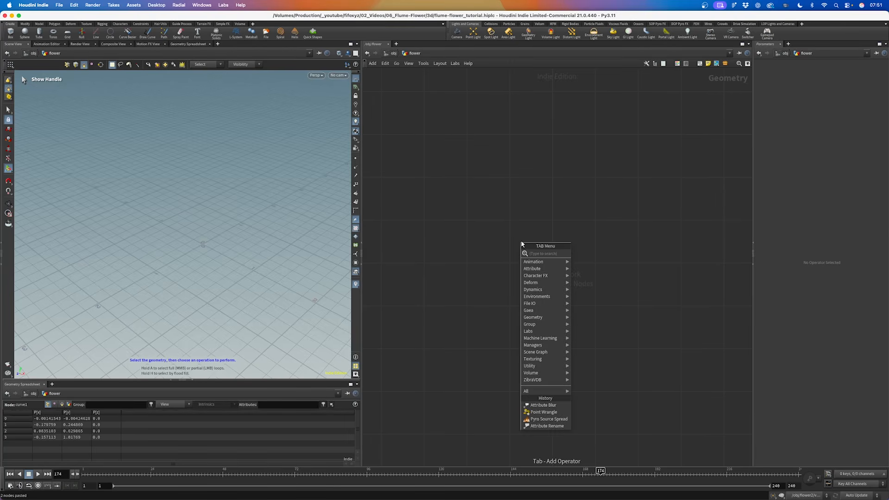
pyautogui.write('curve')
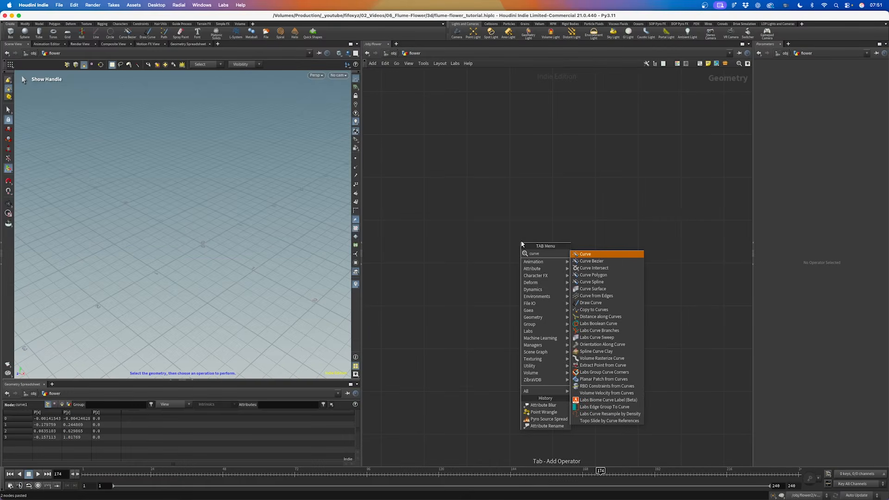
pyautogui.press('Return')
pyautogui.click(532, 136)
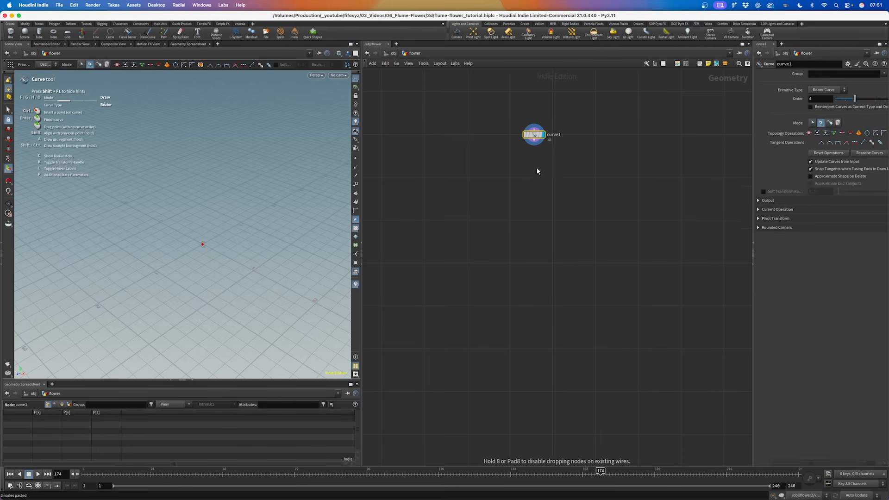
# Draw a four-point zigzag polygon curve in the front view, rising from the origin to a height of about 1 unit.
pyautogui.click(318, 77)
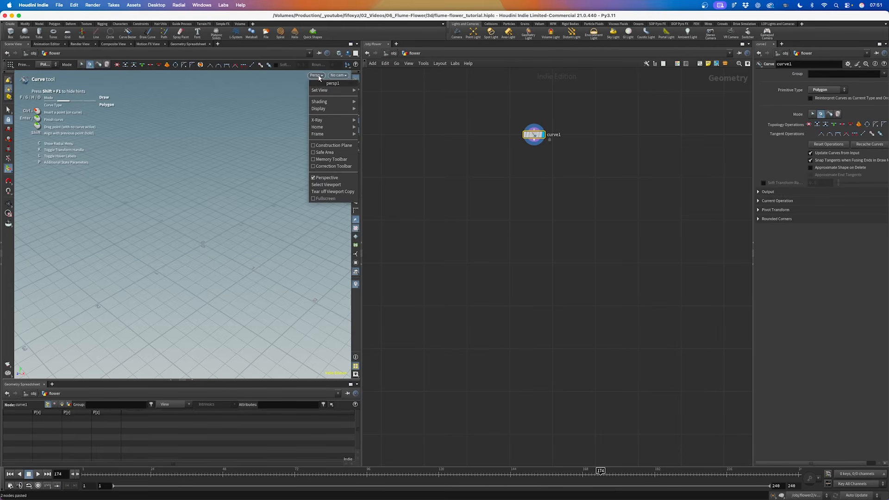
pyautogui.moveTo(330, 94)
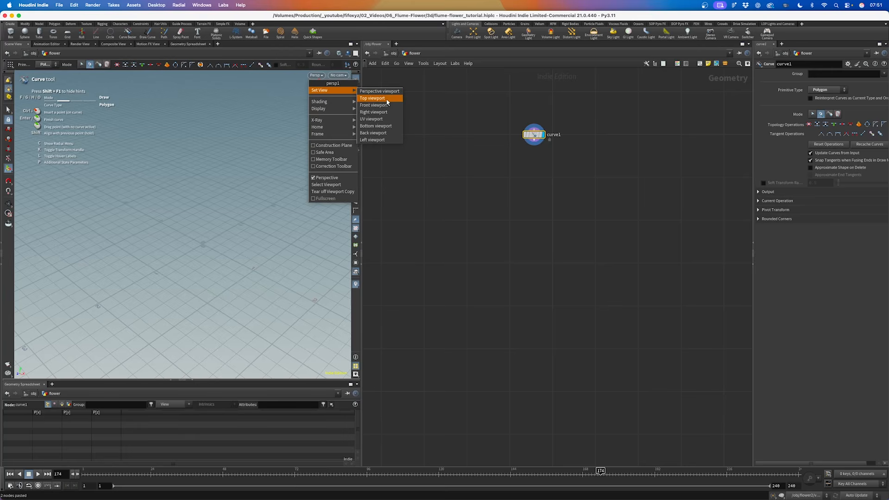
pyautogui.click(371, 105)
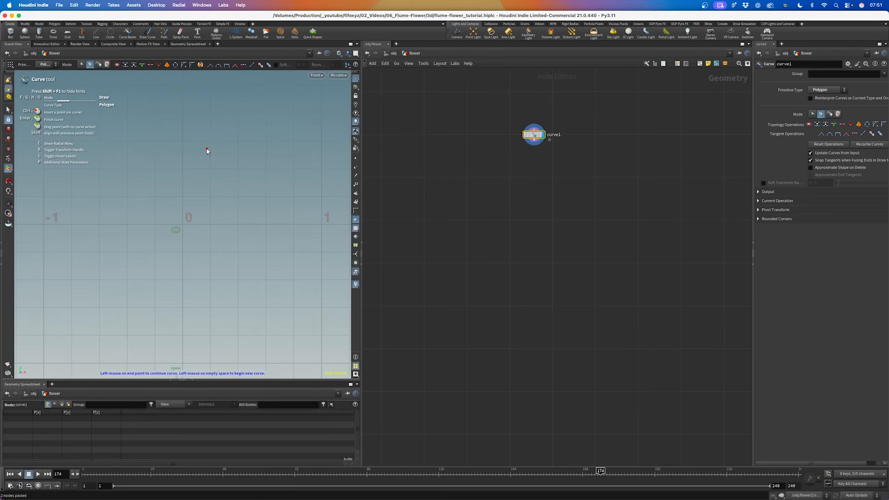
pyautogui.click(183, 225)
pyautogui.click(162, 180)
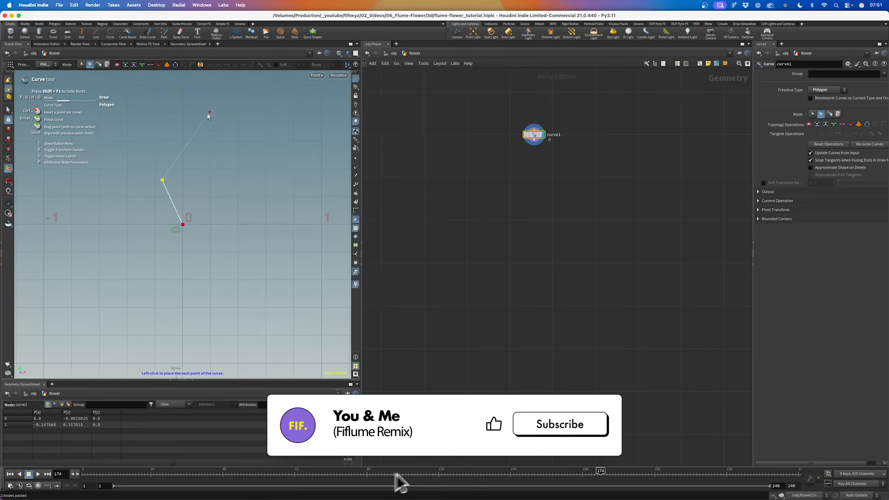
pyautogui.click(195, 119)
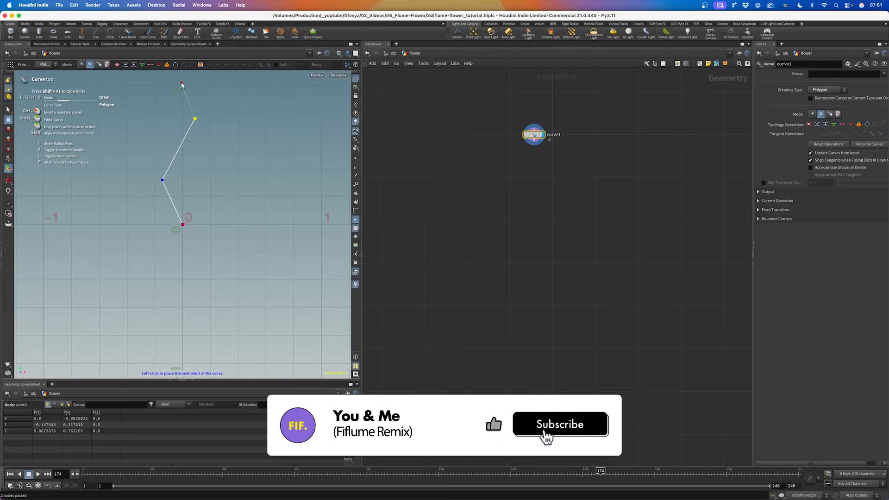
pyautogui.click(180, 85)
pyautogui.press('Return')
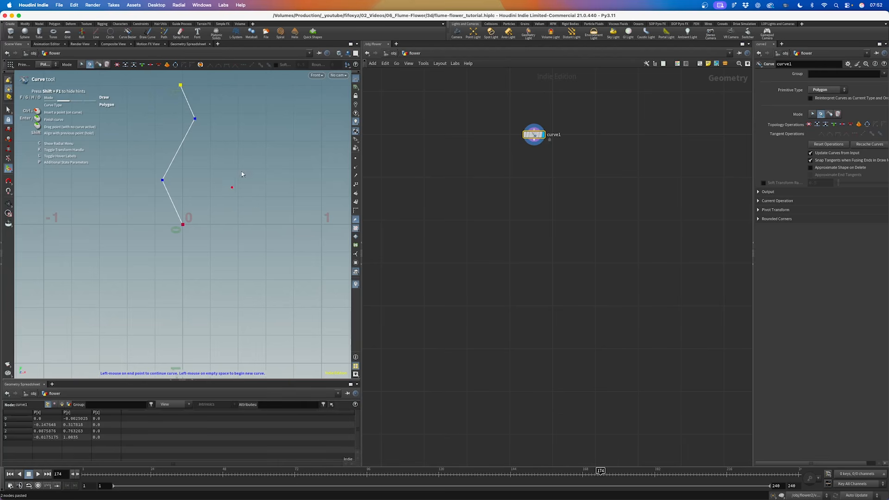
# Return the viewport to the perspective view and look at the drawn curve.
pyautogui.click(316, 75)
pyautogui.moveTo(324, 90)
pyautogui.click(376, 93)
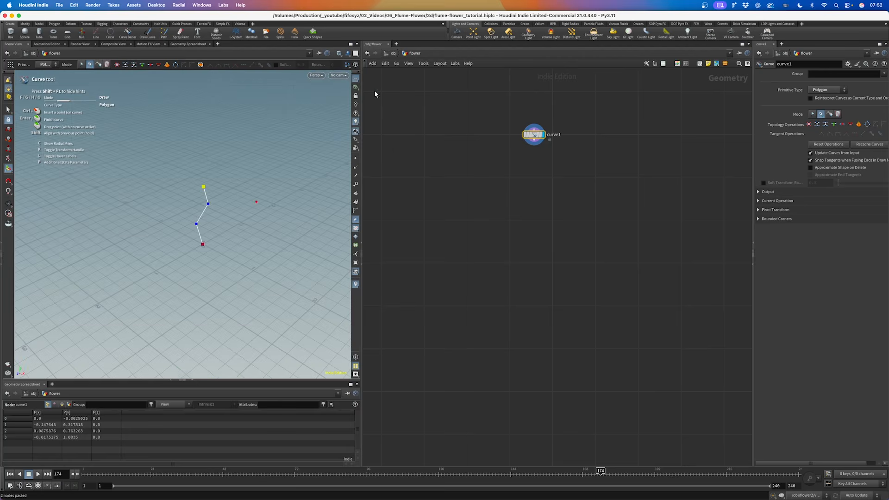
pyautogui.keyDown('alt'); pyautogui.moveTo(207, 181); pyautogui.dragTo(263, 190, button='right'); pyautogui.keyUp('alt')
pyautogui.keyDown('alt'); pyautogui.moveTo(264, 190); pyautogui.dragTo(189, 246, button='middle'); pyautogui.keyUp('alt')
pyautogui.moveTo(189, 247); pyautogui.dragTo(218, 227)
pyautogui.press('Return')
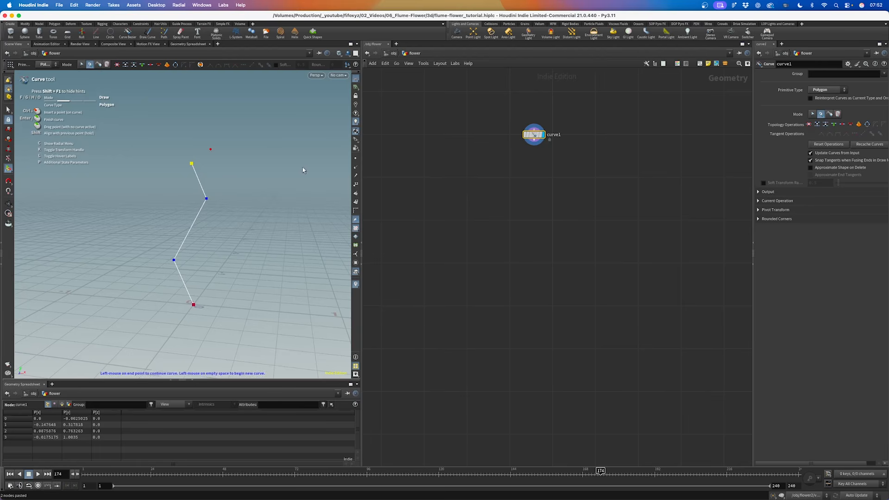
# Add a Transform node after the curve and set its uniform scale to 4.
pyautogui.press('Tab')
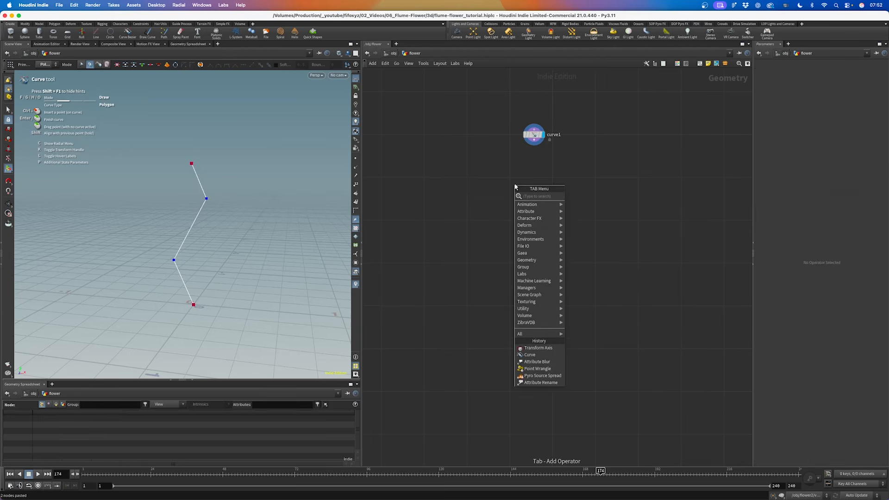
pyautogui.write('trans')
pyautogui.press('Return')
pyautogui.click(515, 184)
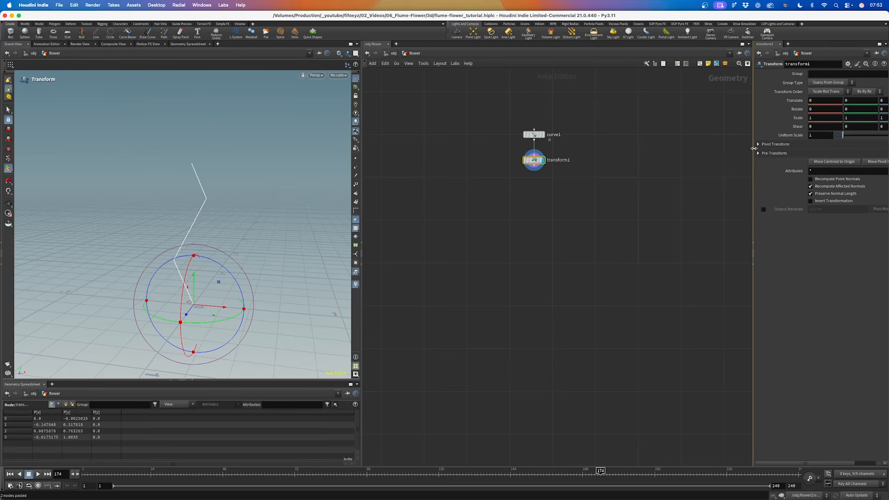
pyautogui.doubleClick(826, 135)
pyautogui.write('4')
pyautogui.press('Return')
pyautogui.keyDown('alt'); pyautogui.moveTo(224, 188); pyautogui.dragTo(204, 185, button='right'); pyautogui.keyUp('alt')
pyautogui.keyDown('alt'); pyautogui.moveTo(204, 184); pyautogui.dragTo(183, 254, button='middle'); pyautogui.keyUp('alt')
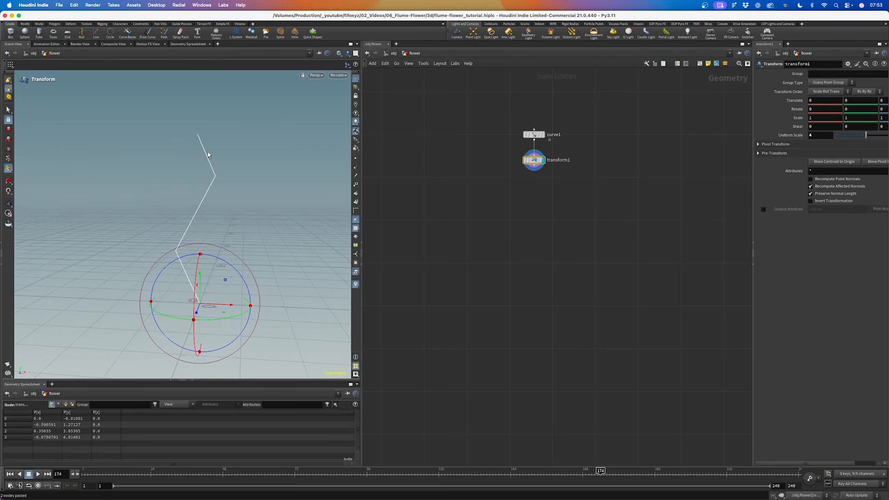
# Add a Resample node after the transform with a segment length of 0.03.
pyautogui.scroll(2, 540, 175)
pyautogui.moveTo(525, 171); pyautogui.dragTo(521, 230)
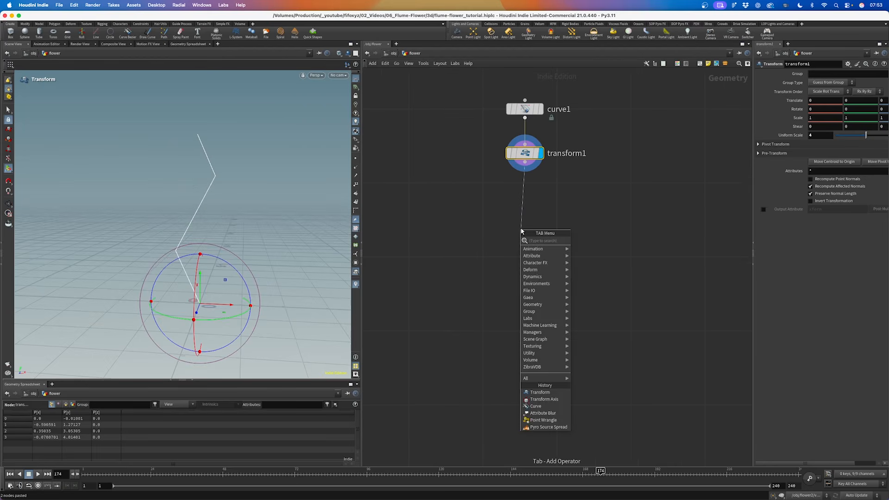
pyautogui.write('resam')
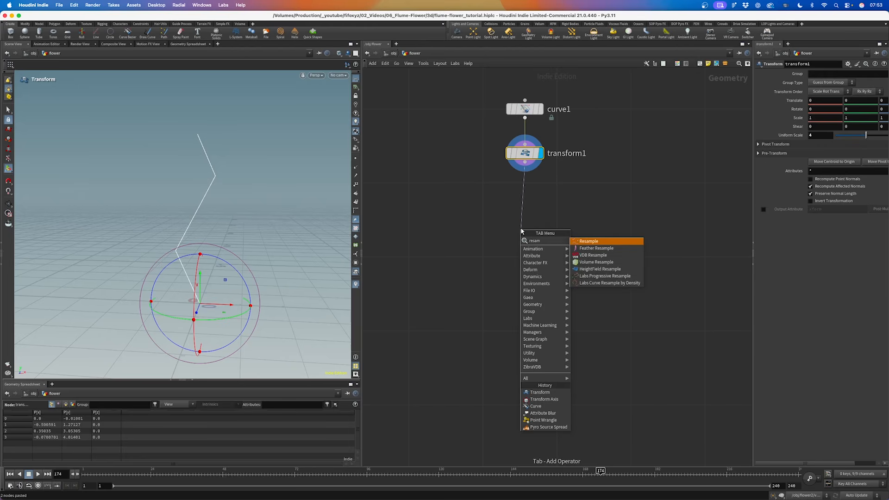
pyautogui.press('Return')
pyautogui.moveTo(521, 229); pyautogui.dragTo(523, 199)
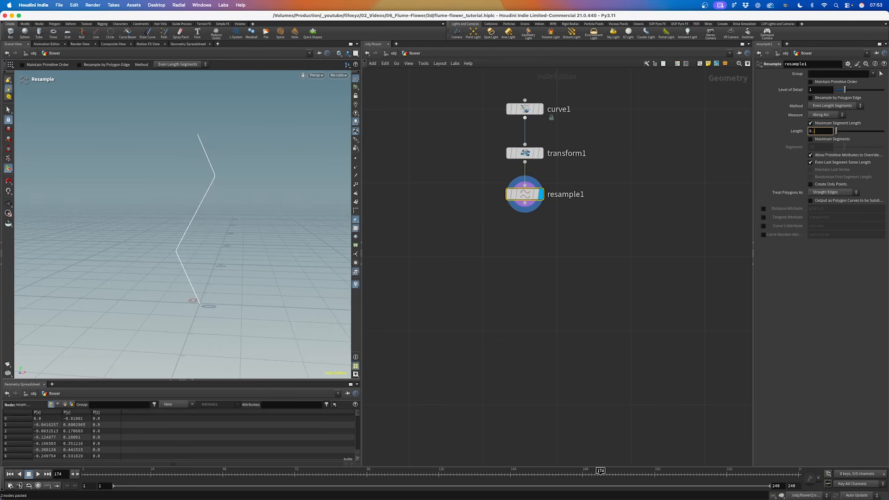
# Make the resample treat polygons as Subdivision Curves and output the Curve U attribute as curveu.
pyautogui.click(839, 192)
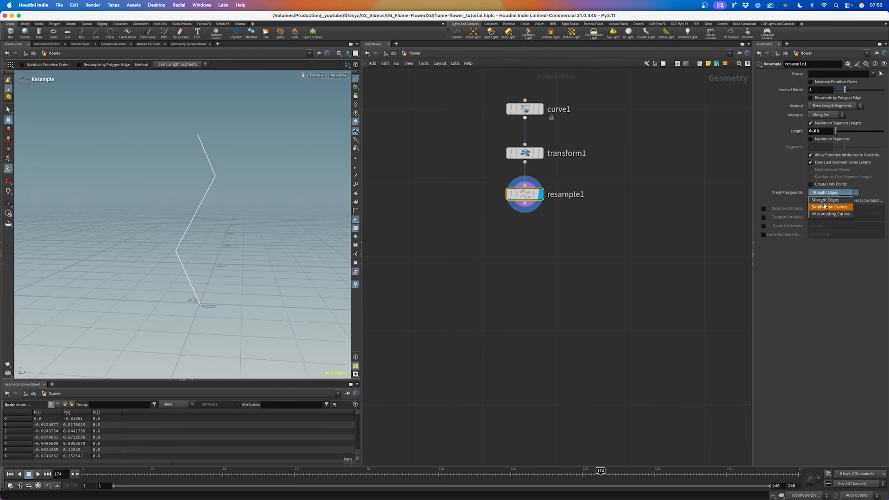
pyautogui.click(824, 208)
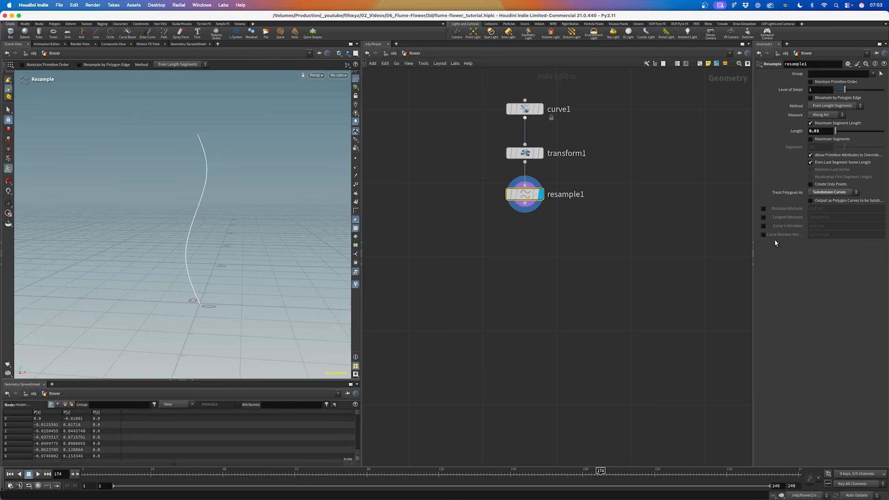
pyautogui.click(763, 226)
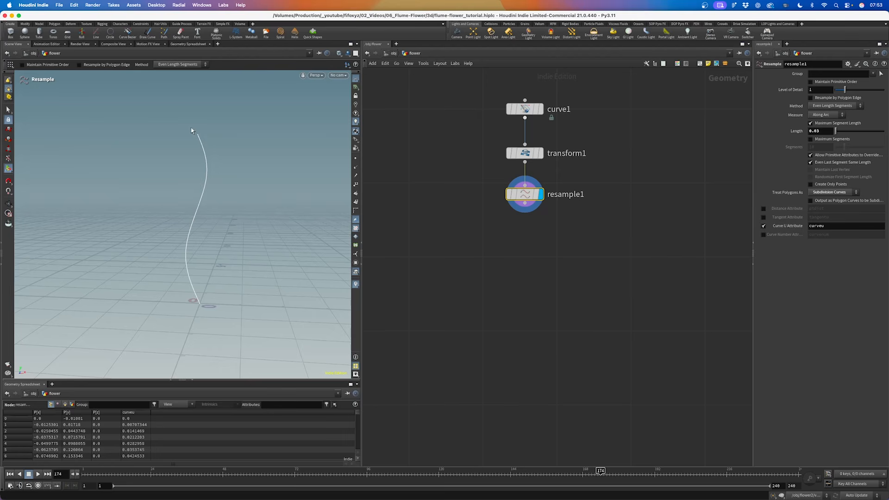
# Examine how the curveu values run along the curve's points in the geometry spreadsheet and viewport.
pyautogui.scroll(-10, 125, 438)
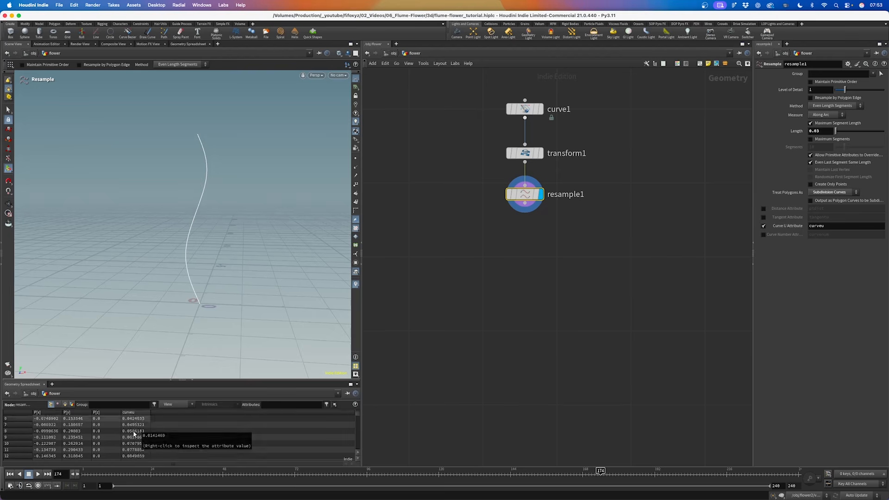
pyautogui.scroll(10, 134, 434)
pyautogui.press('Escape')
pyautogui.scroll(2, 212, 185)
pyautogui.moveTo(212, 186); pyautogui.dragTo(233, 177)
pyautogui.moveTo(233, 177); pyautogui.dragTo(196, 163, button='middle')
pyautogui.press('Return')
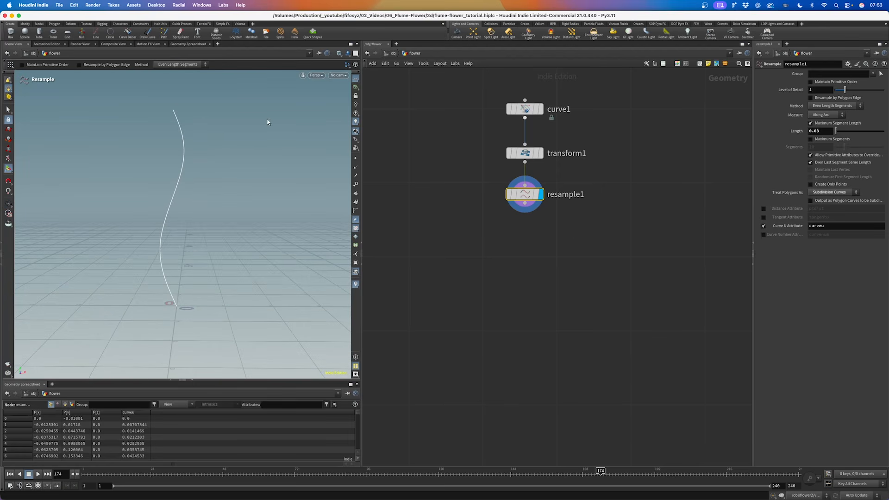
# Add a Group by Range node after the resample and make it the displayed node.
pyautogui.moveTo(524, 204); pyautogui.dragTo(529, 257)
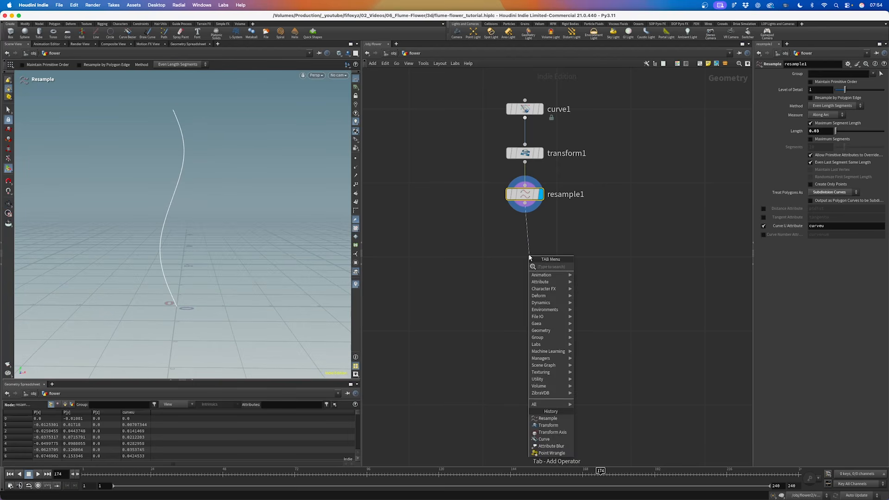
pyautogui.write('group by r')
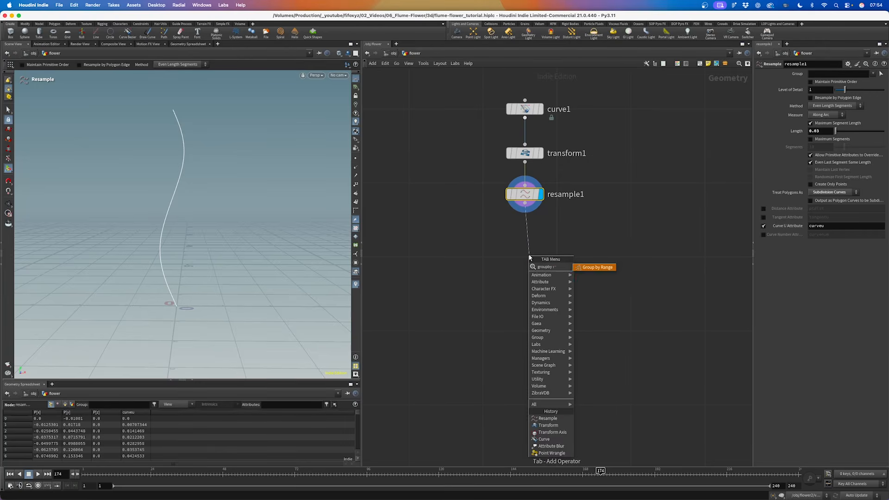
pyautogui.press('Return')
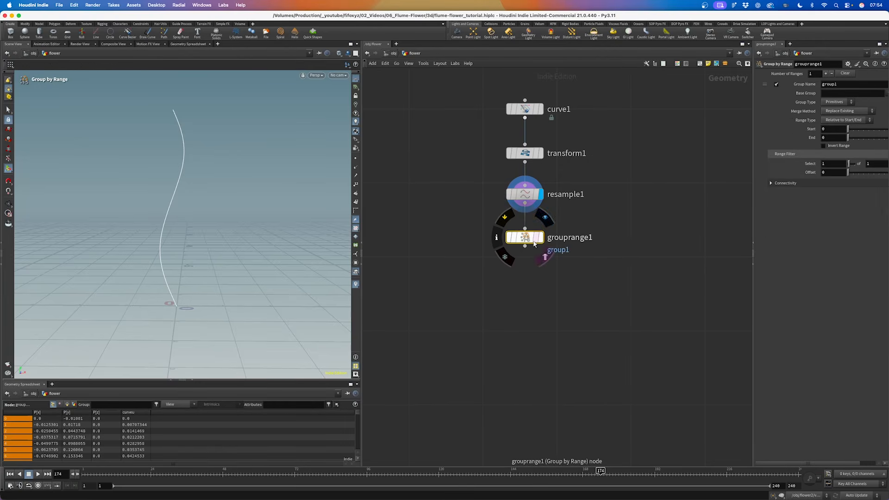
pyautogui.click(542, 215)
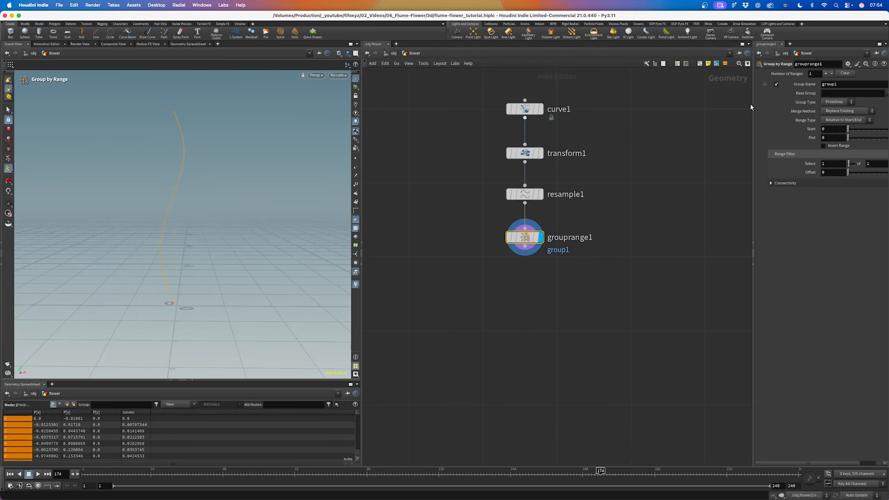
# Name the range group FirstPoint, set its type to Points and its start to 1, and invert the range.
pyautogui.moveTo(753, 106); pyautogui.dragTo(694, 107)
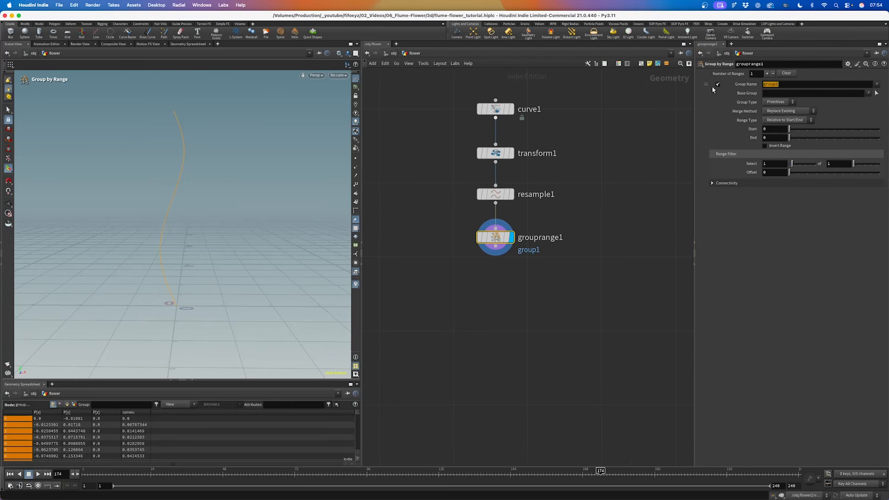
pyautogui.write('FirstPoint')
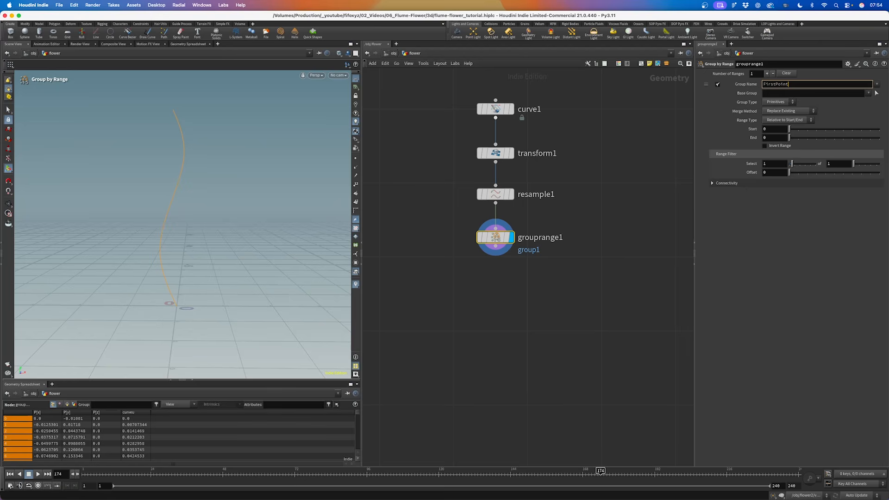
pyautogui.click(779, 102)
pyautogui.click(774, 111)
pyautogui.click(780, 131)
pyautogui.write('1')
pyautogui.press('Return')
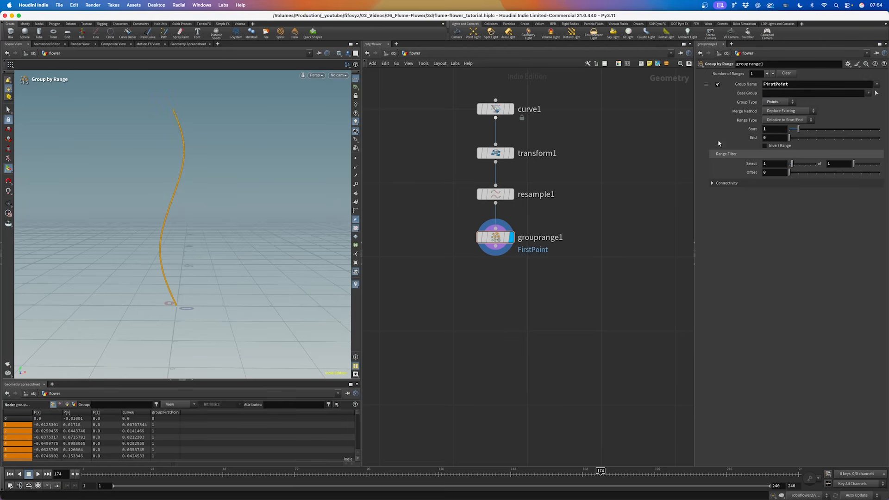
pyautogui.click(765, 145)
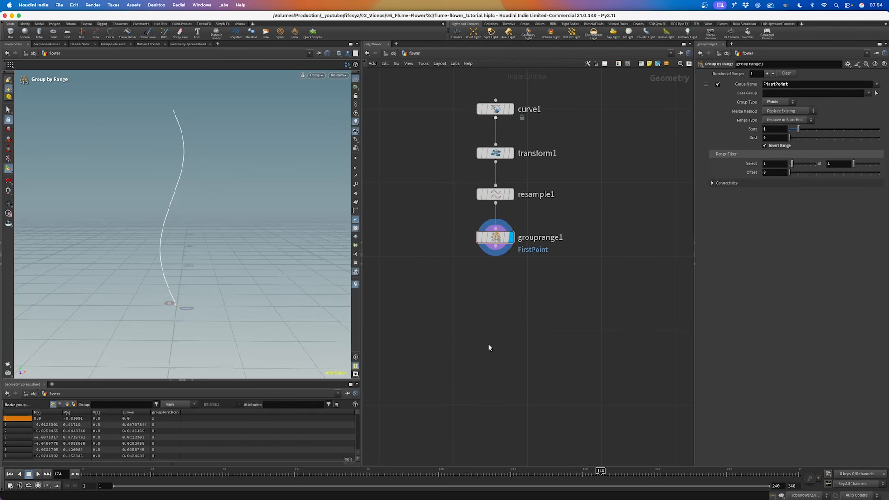
# Add a Vellum Configure Hair node below the range group, feed it the curve and make it the displayed node.
pyautogui.press('Tab')
pyautogui.write('vellum')
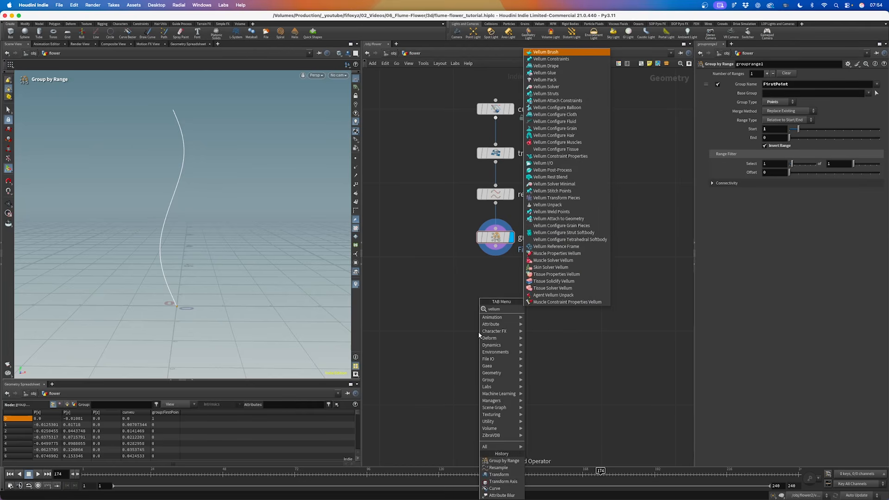
pyautogui.write(' hai')
pyautogui.press('Return')
pyautogui.click(495, 301)
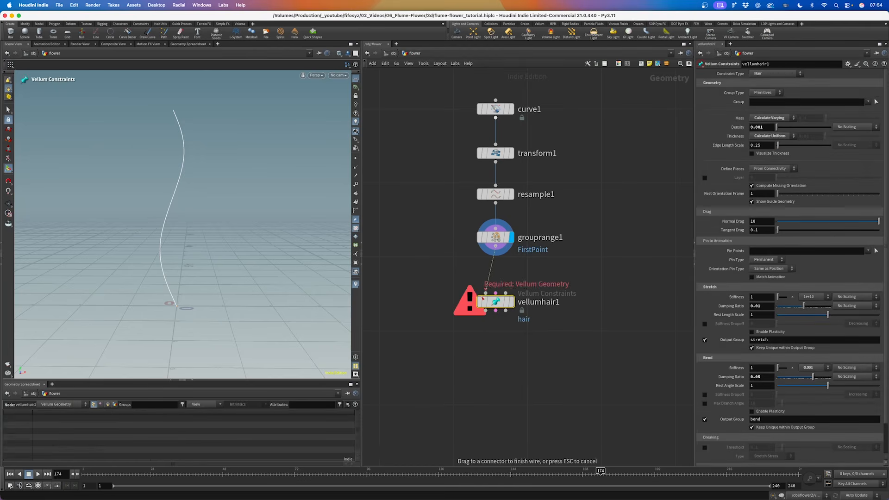
pyautogui.moveTo(510, 304); pyautogui.dragTo(510, 281)
pyautogui.moveTo(498, 339); pyautogui.dragTo(505, 275, button='middle')
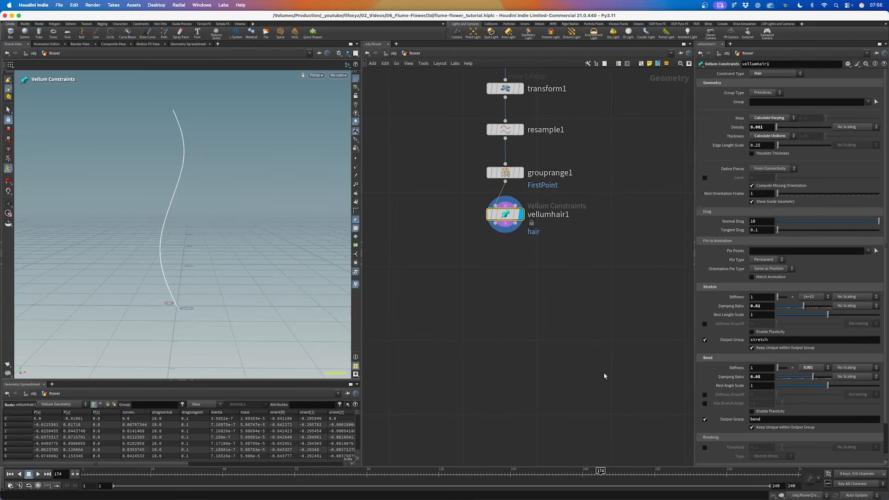
# Add a Vellum Solver fed by all three outputs of the hair constraints and return to the first frame.
pyautogui.press('Tab')
pyautogui.write('vell')
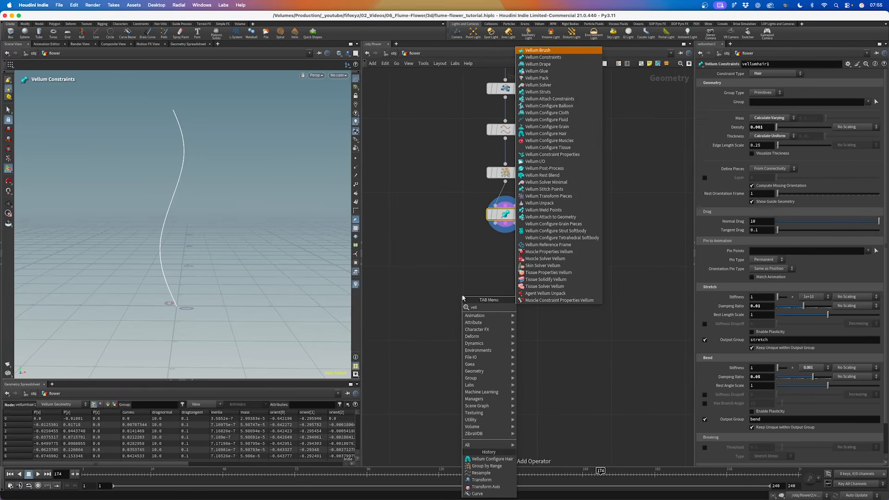
pyautogui.write('um solver')
pyautogui.press('Return')
pyautogui.click(505, 258)
pyautogui.moveTo(496, 224); pyautogui.dragTo(508, 258)
pyautogui.moveTo(516, 224); pyautogui.dragTo(515, 249)
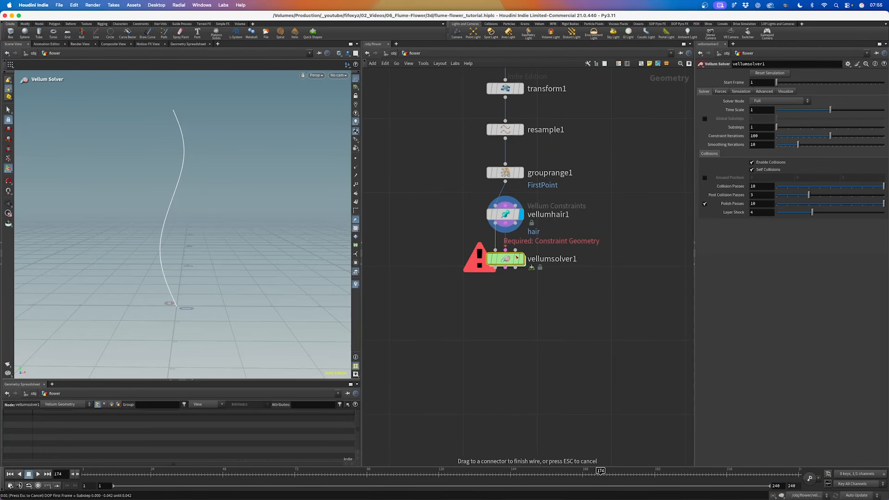
pyautogui.hotkey('ctrl', 'Up')
# Set the Vellum Solver's vertical gravity to 0.
pyautogui.click(740, 91)
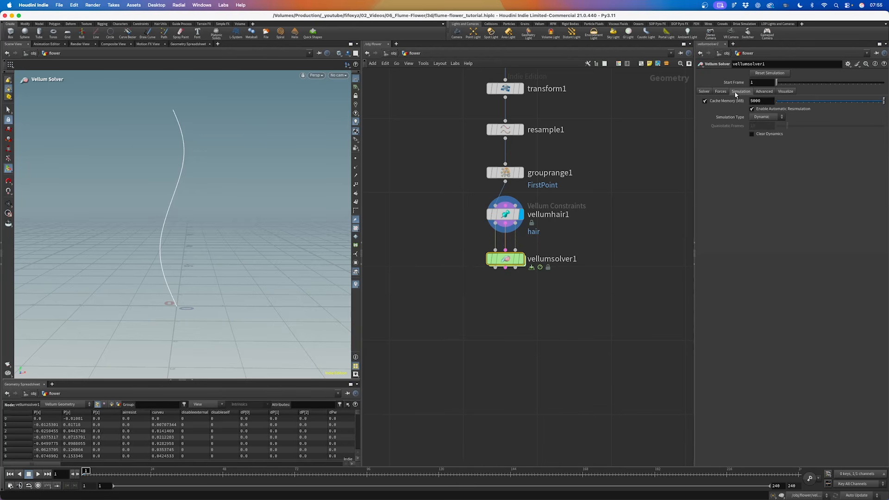
pyautogui.click(720, 91)
pyautogui.moveTo(820, 101); pyautogui.dragTo(746, 106)
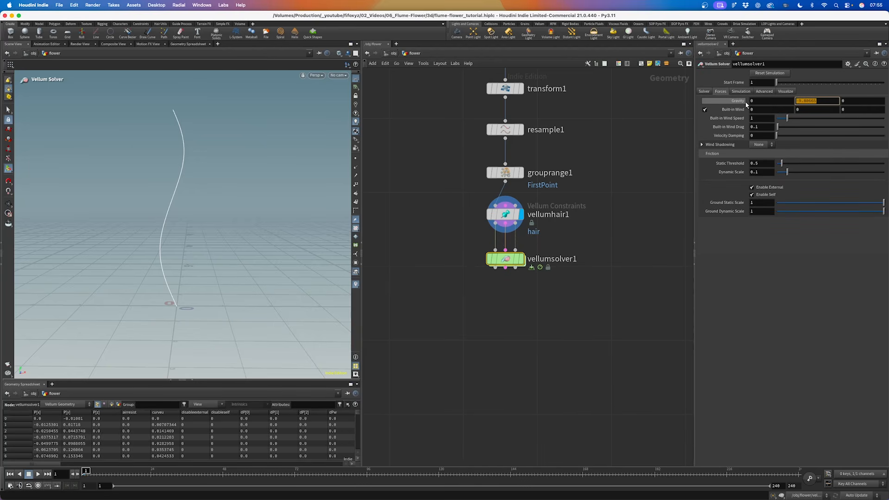
pyautogui.write('0')
pyautogui.press('Return')
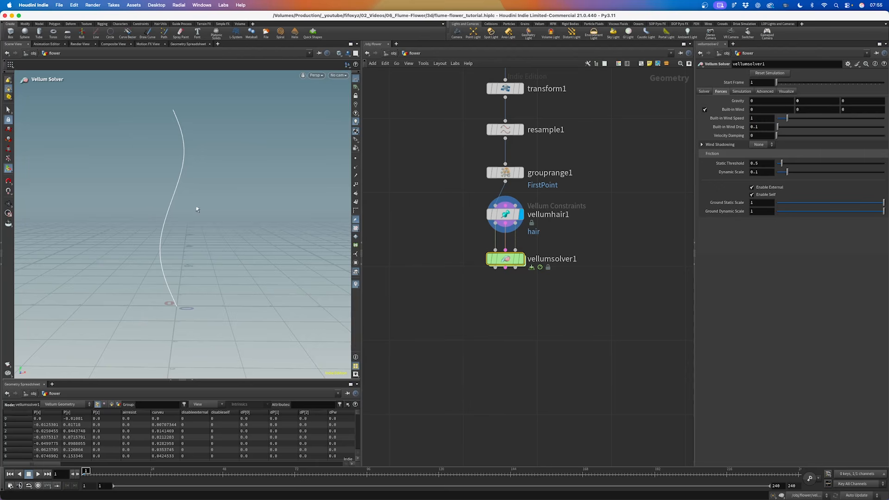
# Inside the Vellum Solver, add a POP Wind node and wire it into the FORCE output.
pyautogui.doubleClick(505, 258)
pyautogui.press('Tab')
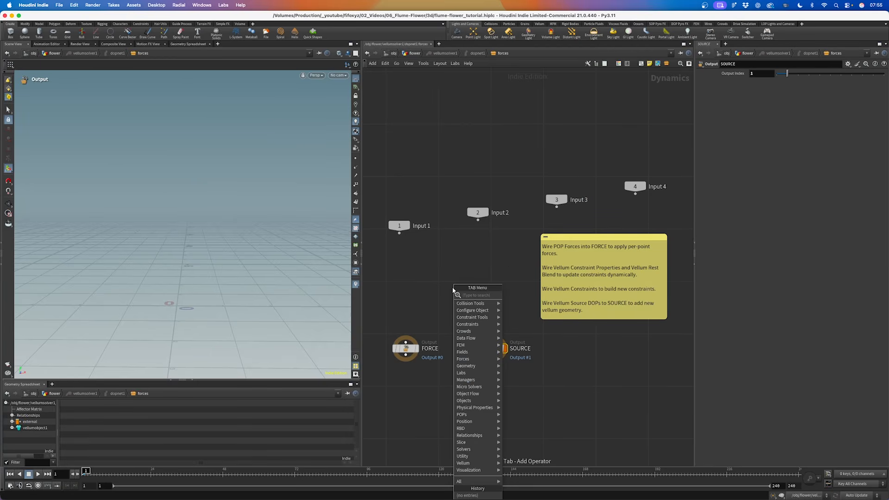
pyautogui.write('popwind')
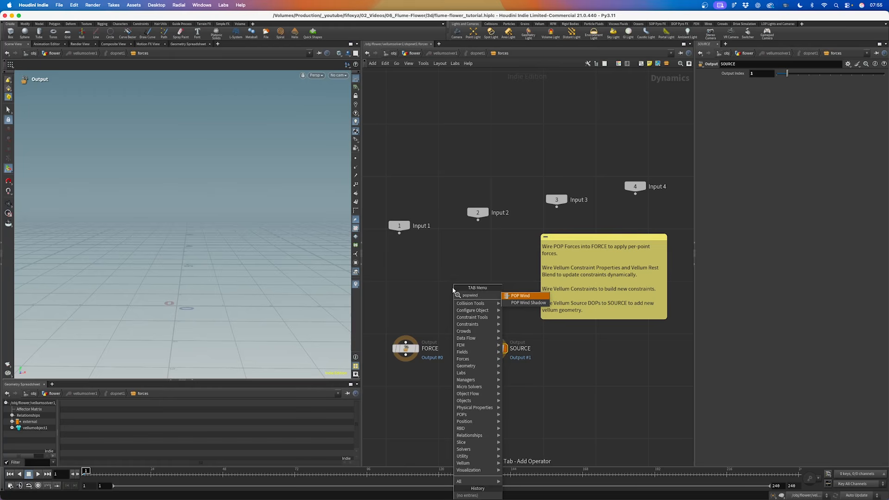
pyautogui.press('Return')
pyautogui.click(407, 303)
pyautogui.moveTo(406, 303); pyautogui.dragTo(405, 344)
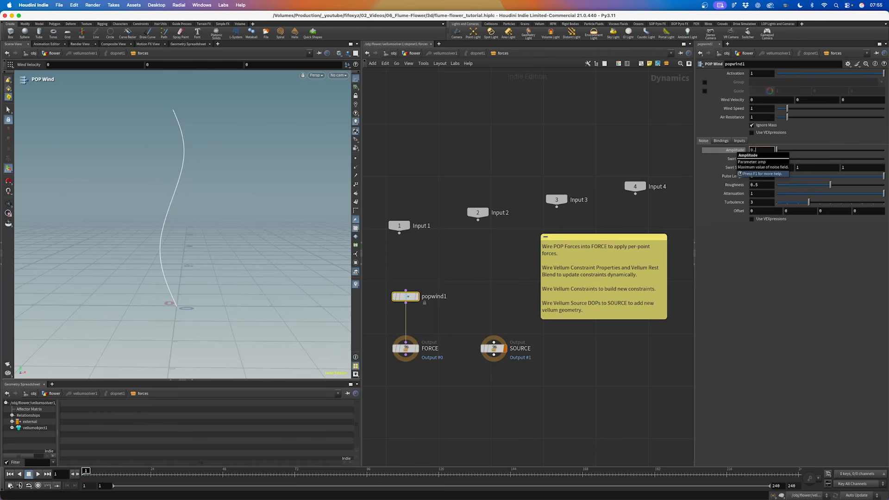
# Set the POP Wind noise amplitude to 0.1 and its swirl size to 4.
pyautogui.write('1')
pyautogui.press('Tab')
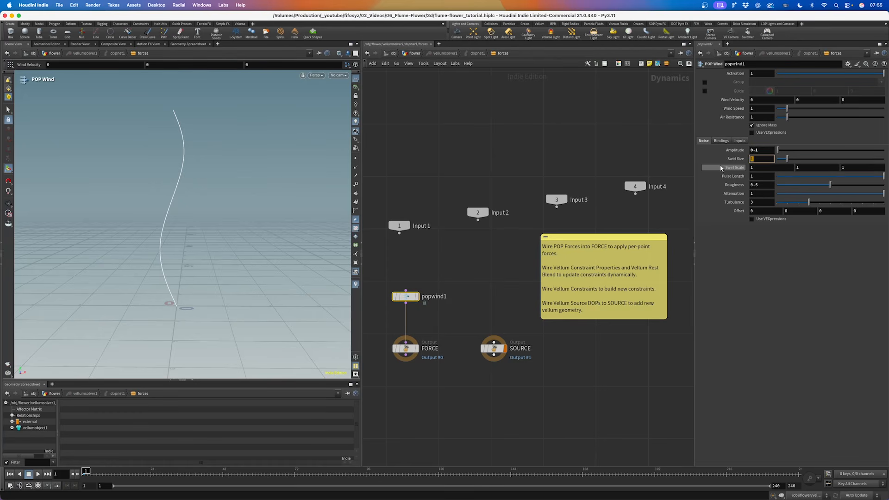
pyautogui.write('4')
pyautogui.press('Return')
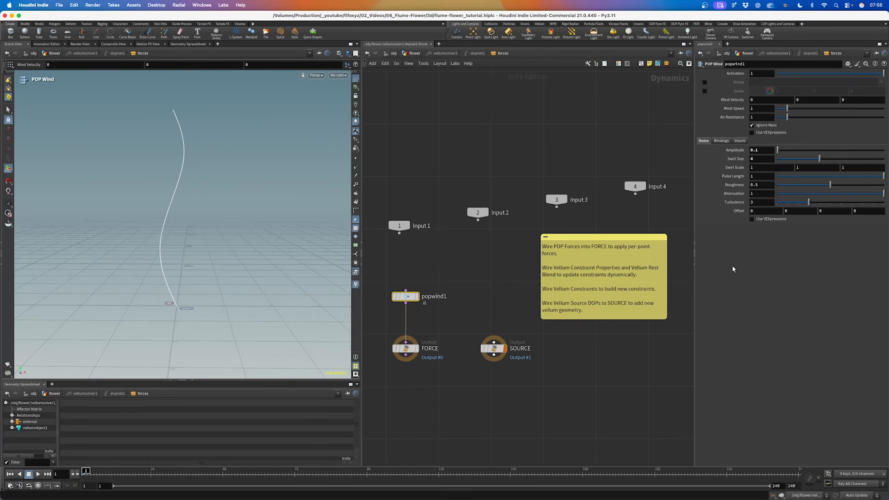
# Return to the flower network, display the Vellum Solver and play the simulation to check the stem's motion.
pyautogui.press('u')
pyautogui.click(38, 474)
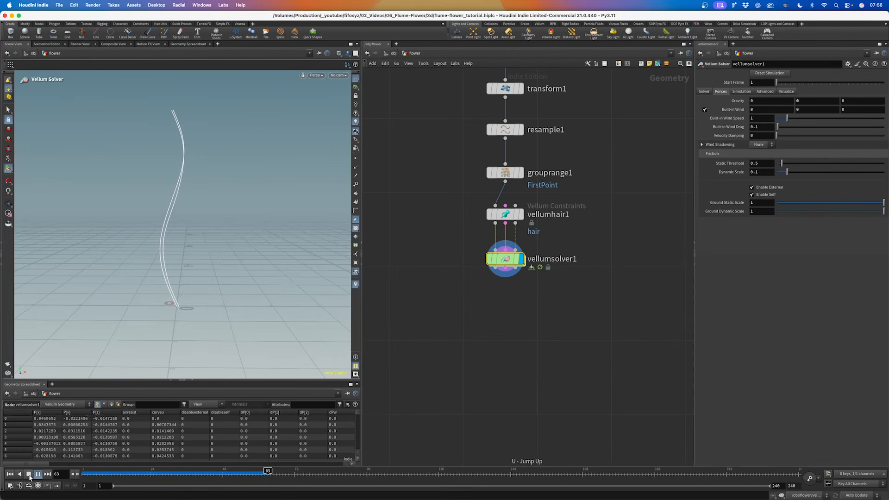
pyautogui.click(28, 475)
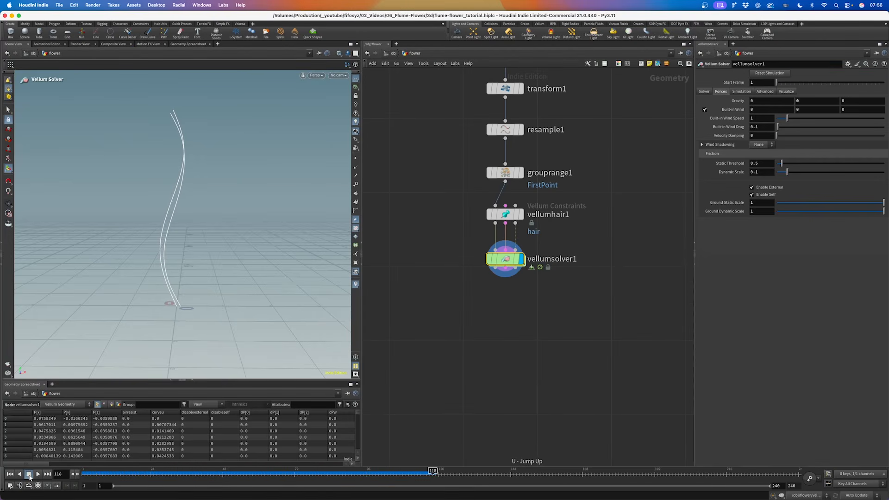
pyautogui.keyDown('alt'); pyautogui.moveTo(91, 309); pyautogui.dragTo(182, 284); pyautogui.keyUp('alt')
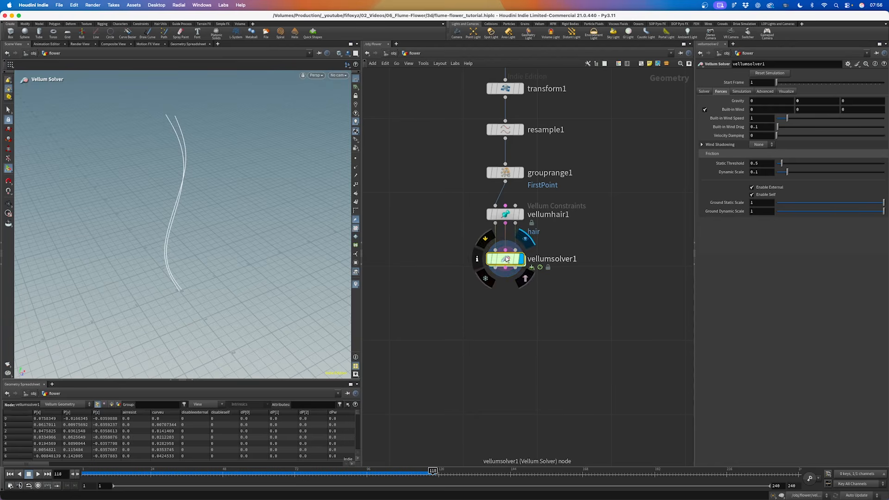
# Pin the hair constraints' FirstPoint group to animation and replay the solver's simulation.
pyautogui.click(500, 215)
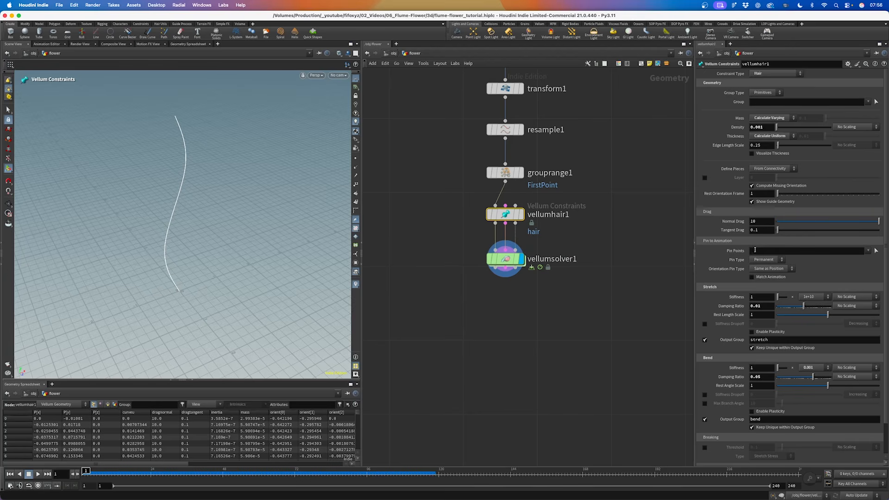
pyautogui.click(866, 251)
pyautogui.click(858, 266)
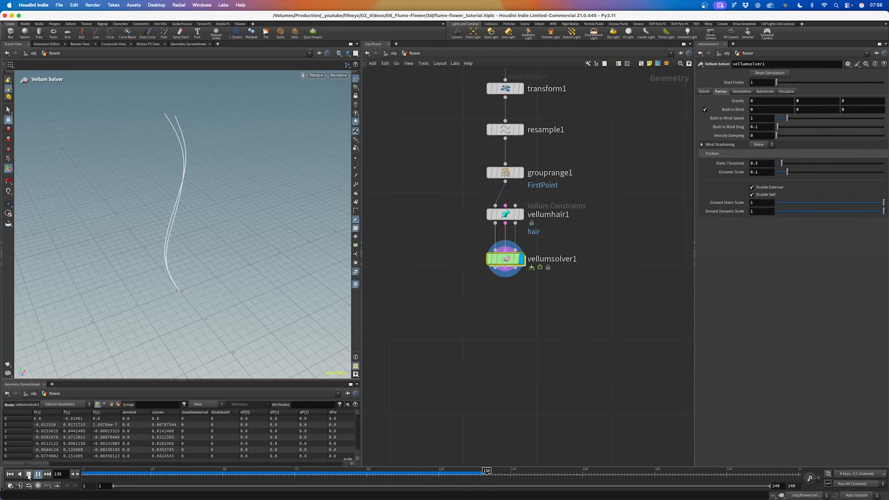
pyautogui.click(28, 475)
pyautogui.keyDown('alt'); pyautogui.moveTo(157, 201); pyautogui.dragTo(135, 174); pyautogui.keyUp('alt')
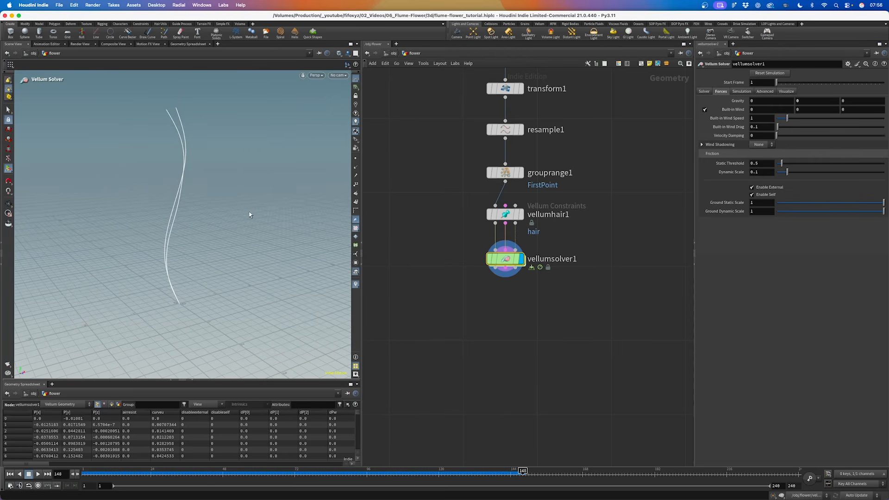
# Add a Vellum I/O node below the Vellum Solver and connect the solver's outputs to it.
pyautogui.press('Tab')
pyautogui.write('vel')
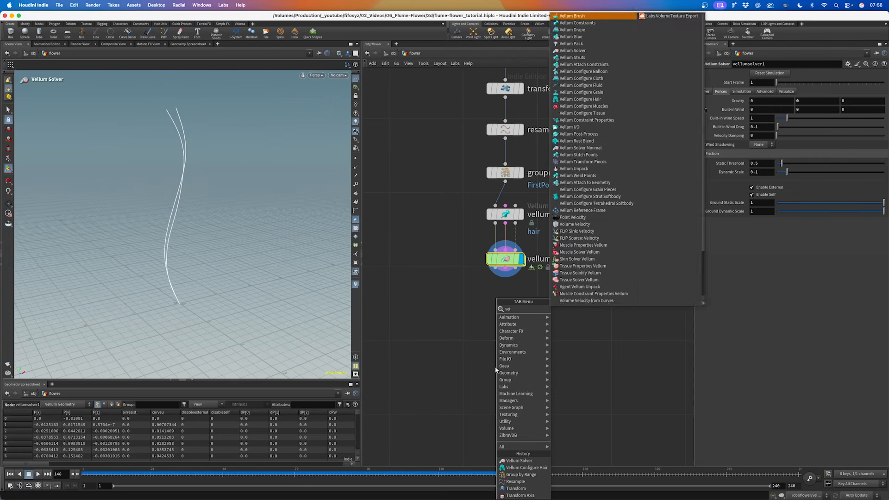
pyautogui.write('lumio')
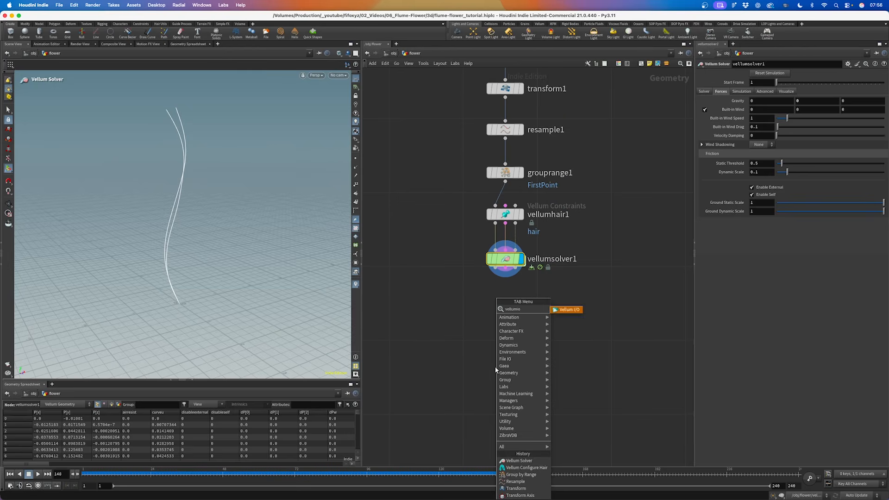
pyautogui.press('Return')
pyautogui.click(505, 297)
pyautogui.click(501, 262)
pyautogui.moveTo(505, 270); pyautogui.dragTo(504, 288)
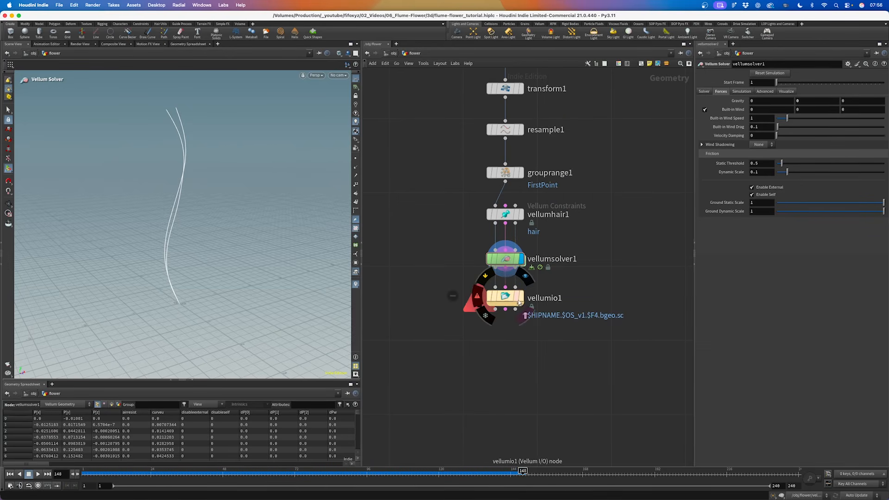
# Display the Vellum I/O node and cache frames 1 to 240 to disk as stem.vellumio4 in $HIP/cache.
pyautogui.click(519, 298)
pyautogui.click(509, 297)
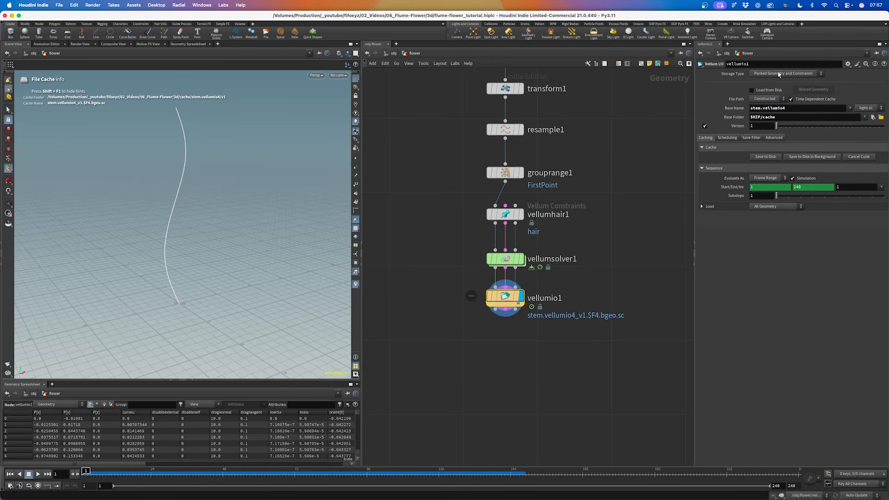
pyautogui.click(765, 157)
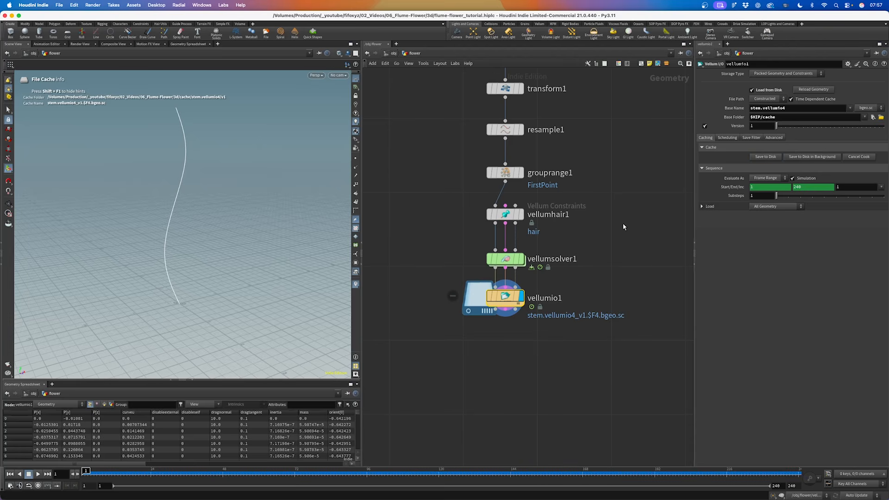
pyautogui.scroll(-3, 483, 356)
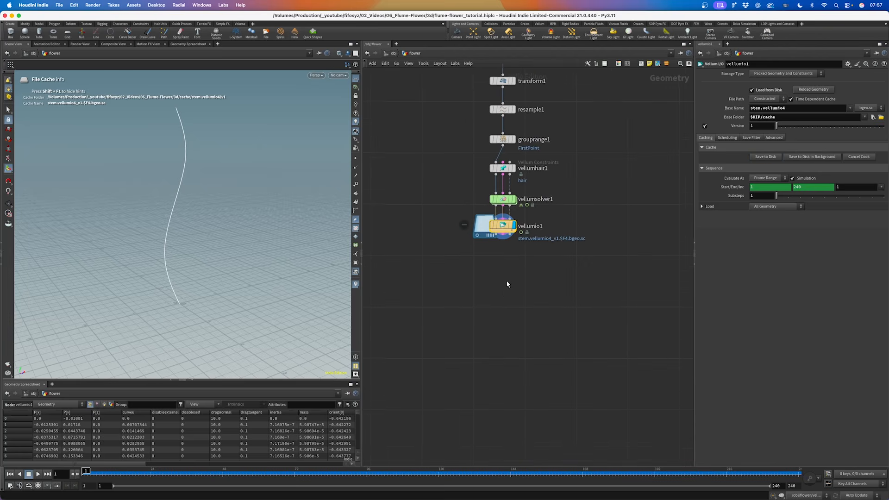
pyautogui.moveTo(86, 470)
pyautogui.mouseDown()
pyautogui.moveTo(475, 437)
pyautogui.moveTo(765, 432)
pyautogui.moveTo(163, 461)
pyautogui.moveTo(631, 467)
pyautogui.moveTo(140, 468)
pyautogui.moveTo(235, 465)
pyautogui.moveTo(83, 458)
pyautogui.mouseUp()
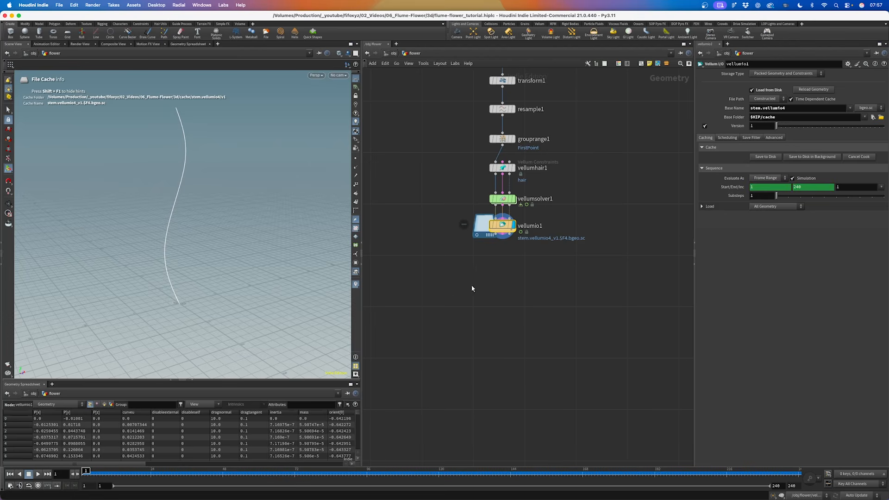
# Review the POP Wind setup inside the solver and the simulated points' attributes in an enlarged geometry spreadsheet.
pyautogui.doubleClick(501, 199)
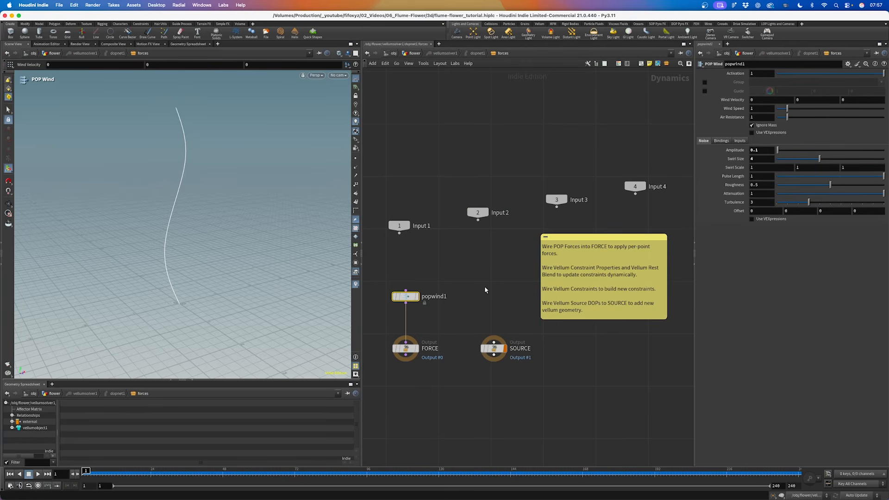
pyautogui.press('u')
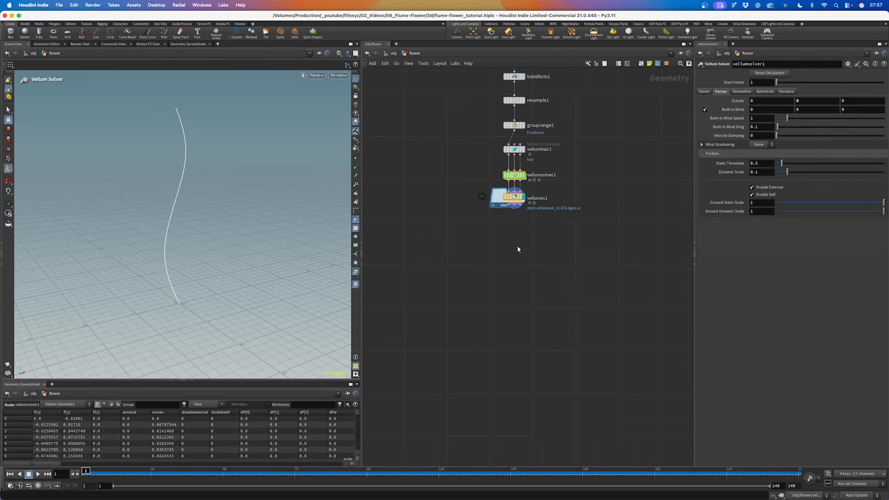
pyautogui.moveTo(297, 382); pyautogui.dragTo(298, 300)
pyautogui.moveTo(52, 464)
pyautogui.mouseDown()
pyautogui.moveTo(187, 456)
pyautogui.moveTo(305, 464)
pyautogui.moveTo(74, 464)
pyautogui.moveTo(319, 465)
pyautogui.moveTo(46, 464)
pyautogui.mouseUp()
pyautogui.moveTo(226, 303); pyautogui.dragTo(226, 340)
# Add an Attribute Delete node after the Vellum I/O's geometry output and make it the displayed node.
pyautogui.scroll(3, 532, 223)
pyautogui.press('Tab')
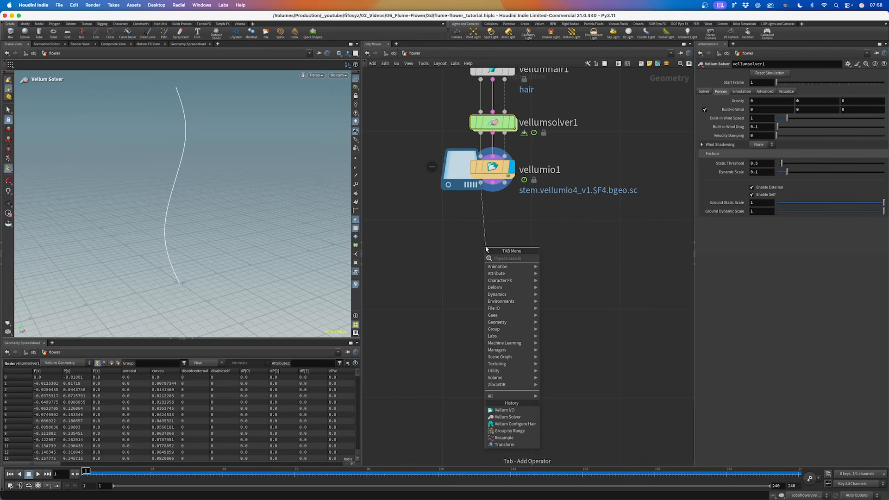
pyautogui.write('attribdel')
pyautogui.press('Return')
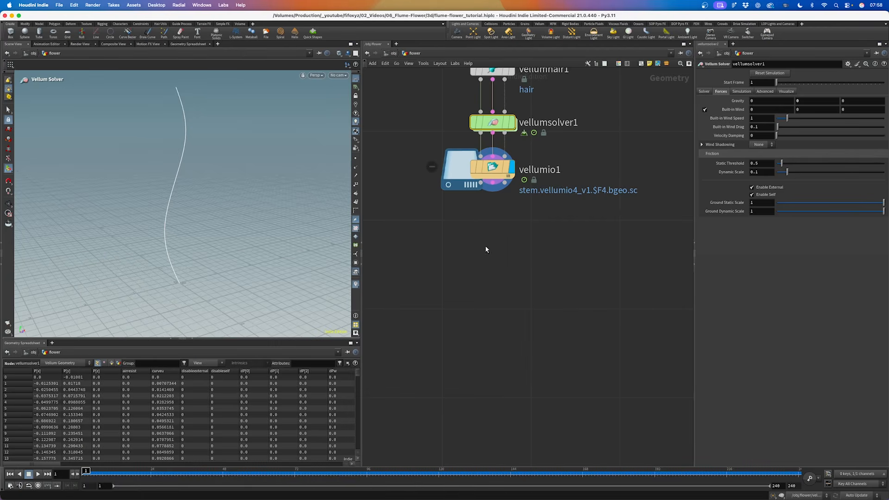
pyautogui.click(485, 249)
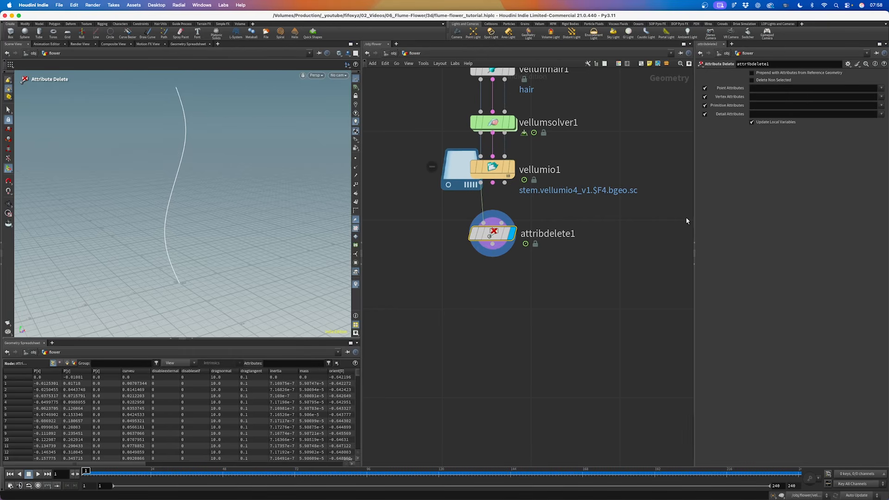
# Choose curveu as the point attribute and enable Delete Non Selected to strip the other attributes.
pyautogui.click(880, 89)
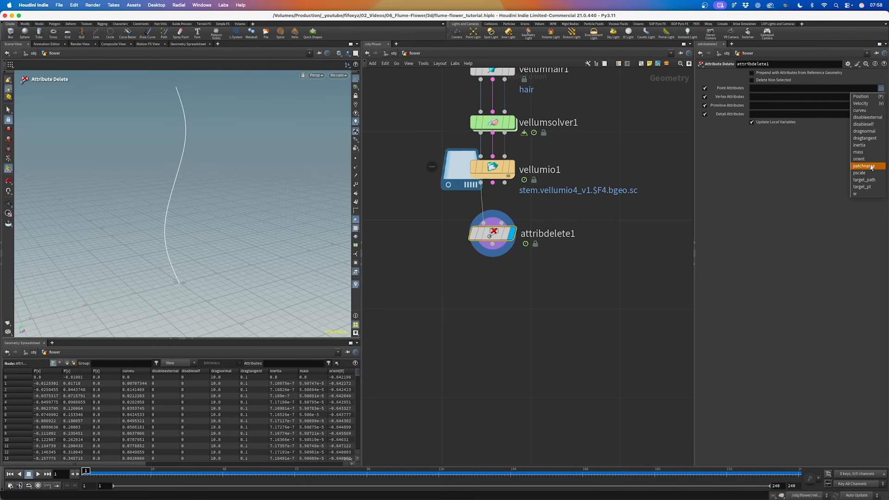
pyautogui.click(860, 110)
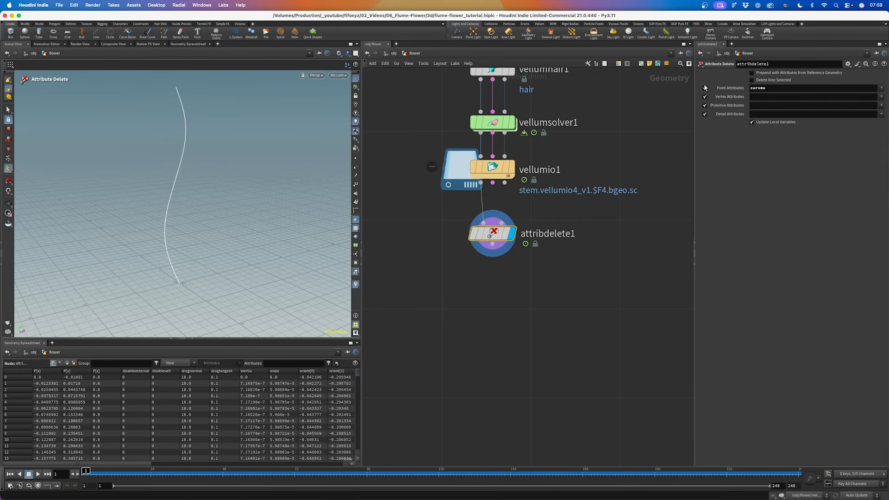
pyautogui.click(777, 80)
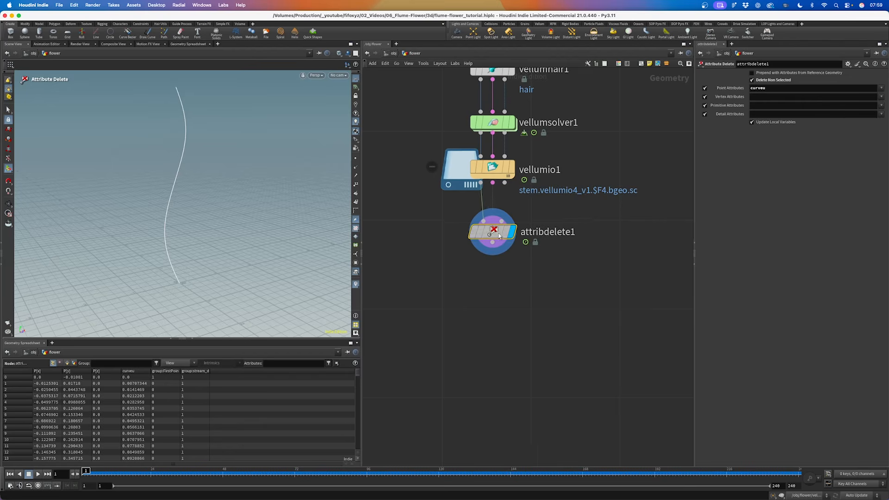
pyautogui.scroll(-3, 485, 244)
pyautogui.scroll(-5, 484, 246)
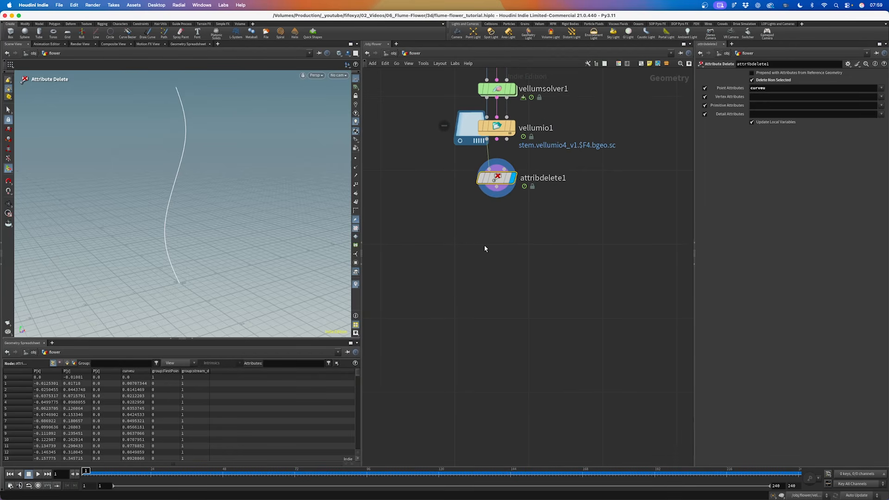
# Add a Resample node after the Attribute Delete and make it the displayed node.
pyautogui.moveTo(443, 154); pyautogui.dragTo(436, 219, button='middle')
pyautogui.scroll(5, 481, 275)
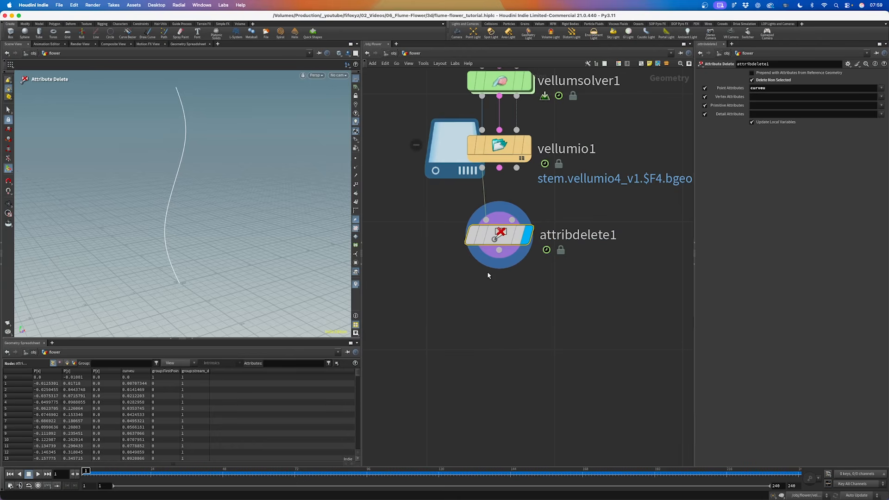
pyautogui.moveTo(499, 251); pyautogui.dragTo(499, 305)
pyautogui.write('resamp')
pyautogui.press('Return')
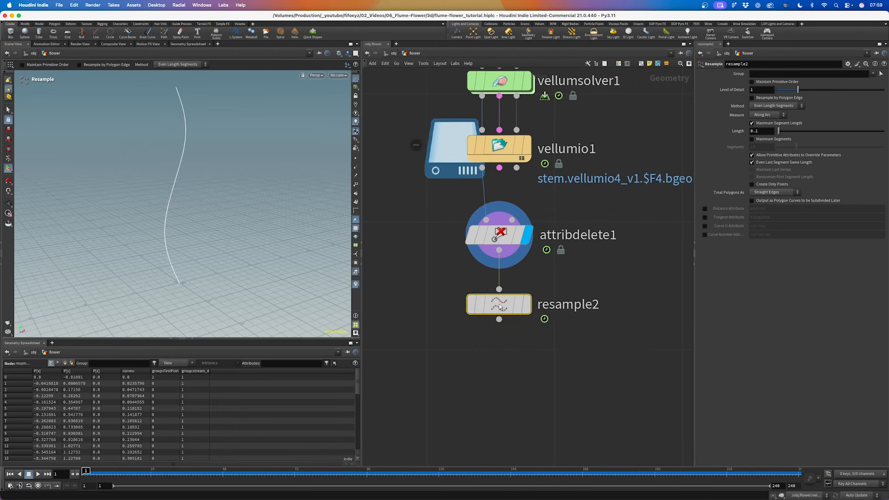
pyautogui.click(527, 300)
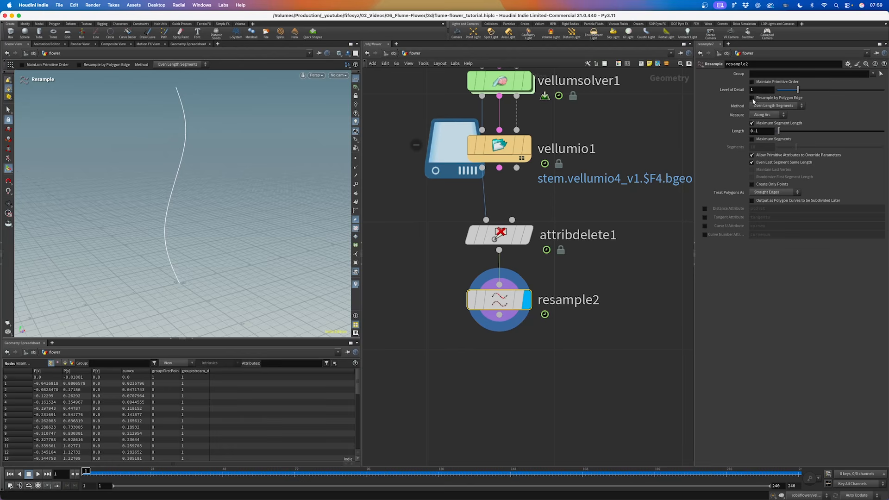
# Turn off Maximum Segment Length on the Resample and output its Tangent Attribute as N.
pyautogui.click(766, 124)
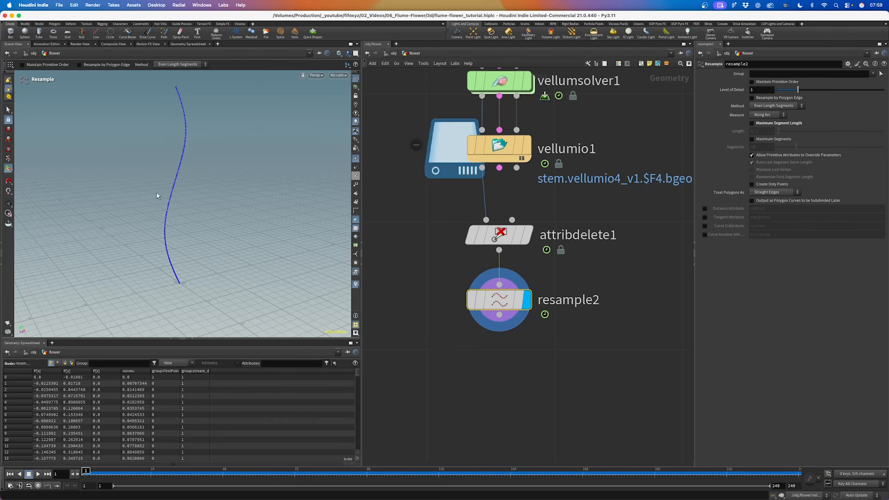
pyautogui.click(705, 218)
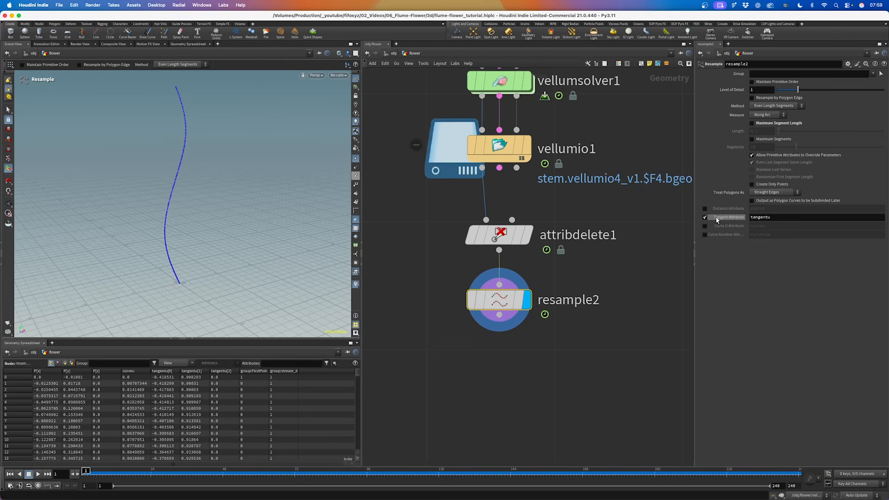
pyautogui.keyDown('alt'); pyautogui.moveTo(187, 315); pyautogui.dragTo(184, 306); pyautogui.keyUp('alt')
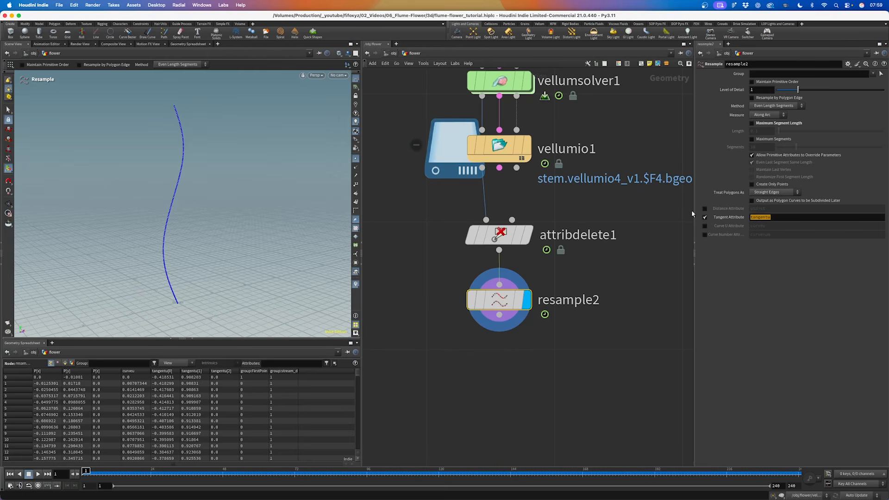
pyautogui.write('N')
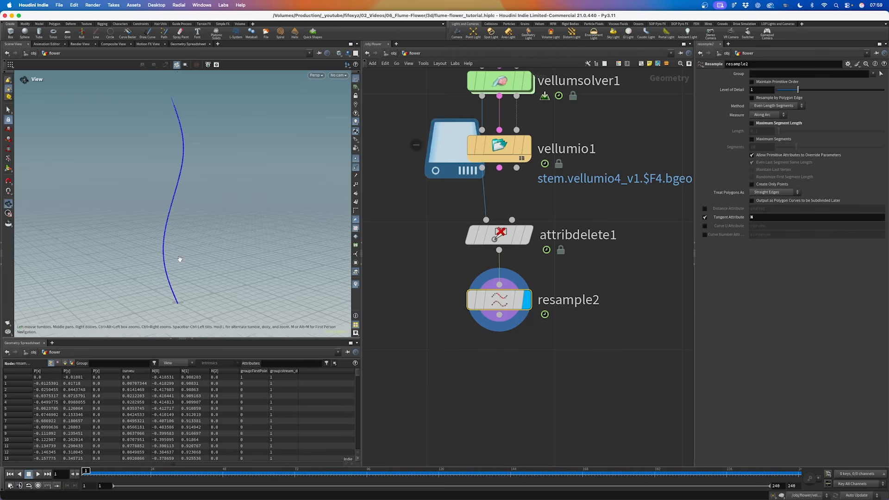
# Inspect the direction of the point normals along the stem curve from several angles.
pyautogui.keyDown('alt'); pyautogui.moveTo(179, 260); pyautogui.dragTo(215, 224, button='right'); pyautogui.keyUp('alt')
pyautogui.keyDown('alt'); pyautogui.moveTo(188, 240); pyautogui.dragTo(275, 57); pyautogui.keyUp('alt')
pyautogui.keyDown('alt'); pyautogui.moveTo(276, 57); pyautogui.dragTo(241, 192, button='middle'); pyautogui.keyUp('alt')
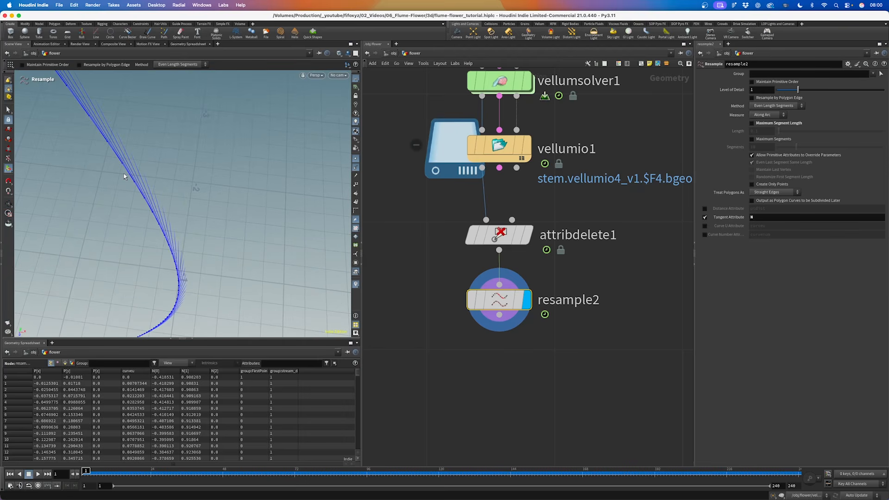
pyautogui.keyDown('alt'); pyautogui.moveTo(178, 281); pyautogui.dragTo(156, 270); pyautogui.keyUp('alt')
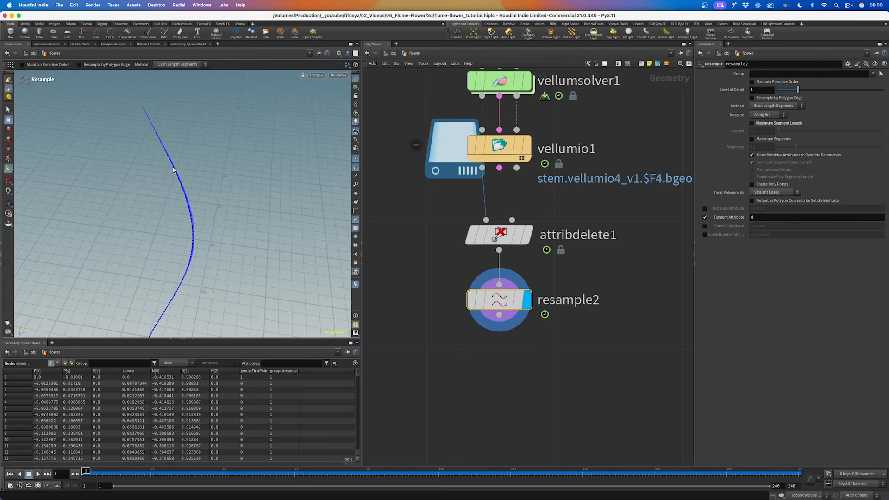
pyautogui.keyDown('alt'); pyautogui.moveTo(146, 313); pyautogui.dragTo(198, 212); pyautogui.keyUp('alt')
pyautogui.keyDown('alt'); pyautogui.moveTo(198, 212); pyautogui.dragTo(207, 221, button='middle'); pyautogui.keyUp('alt')
pyautogui.keyDown('alt'); pyautogui.moveTo(215, 218); pyautogui.dragTo(201, 232, button='right'); pyautogui.keyUp('alt')
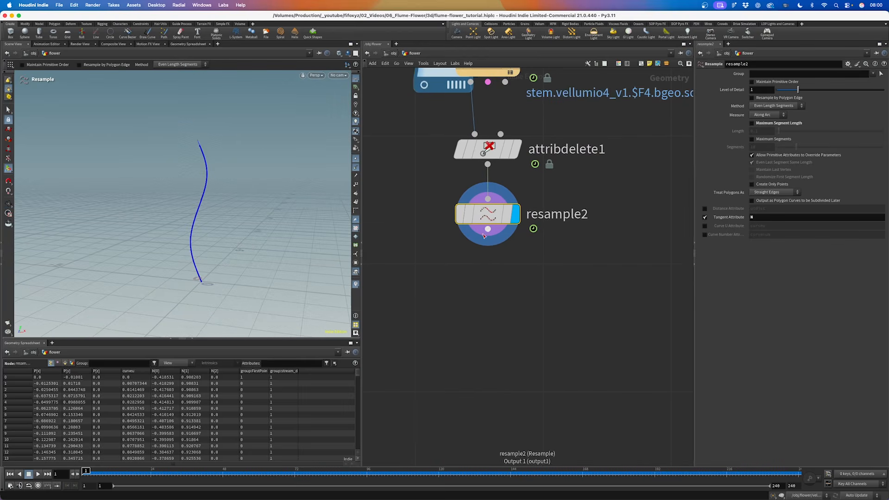
# Add a Null after the Resample node and name it OUT_Stem_Curve.
pyautogui.click(487, 229)
pyautogui.press('Tab')
pyautogui.write('null')
pyautogui.press('Return')
pyautogui.scroll(-3, 505, 292)
pyautogui.doubleClick(520, 313)
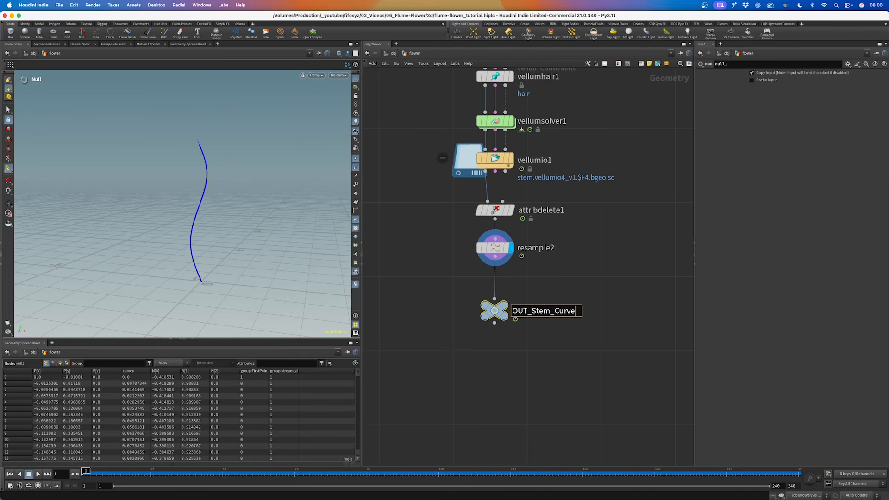
pyautogui.press('Return')
# Display the OUT_Stem_Curve null, move it closer beneath the Resample, and save the scene.
pyautogui.click(514, 292)
pyautogui.moveTo(494, 310); pyautogui.dragTo(495, 290)
pyautogui.click(492, 363)
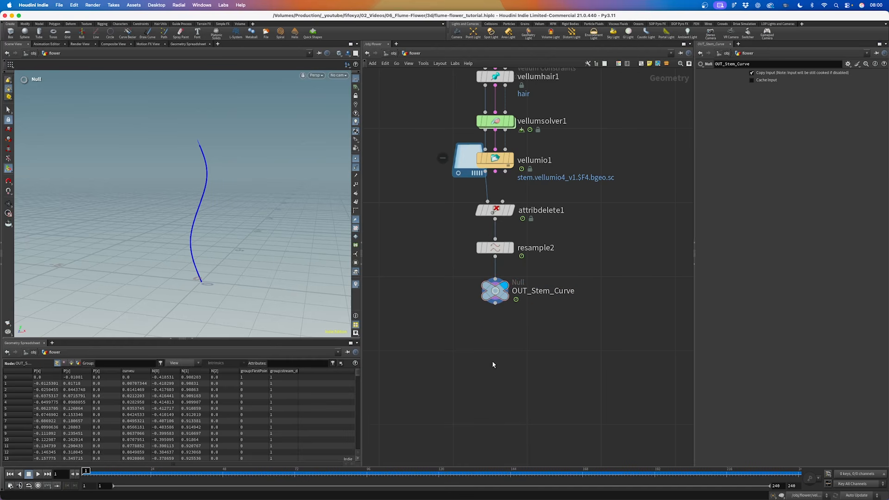
pyautogui.press('super+s')
pyautogui.scroll(-5, 493, 359)
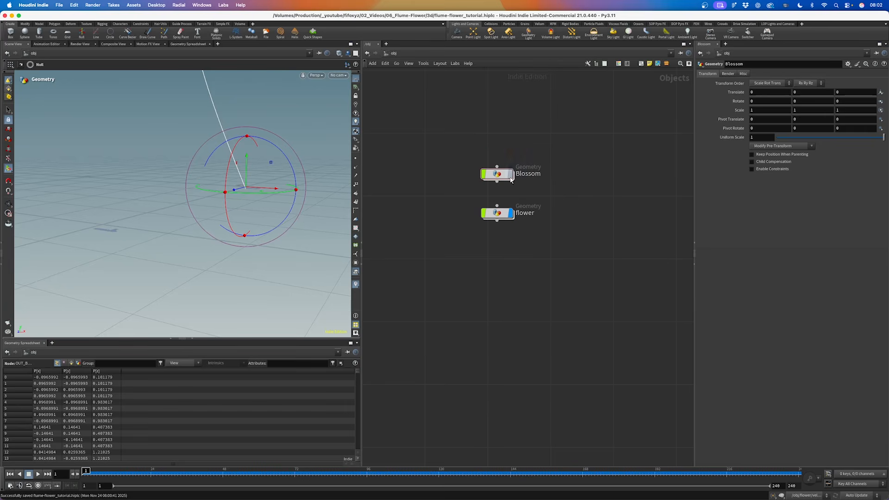
# Enter the Blossom geometry object and display the Small_State and Big_State nulls in turn to compare the two shapes.
pyautogui.doubleClick(500, 176)
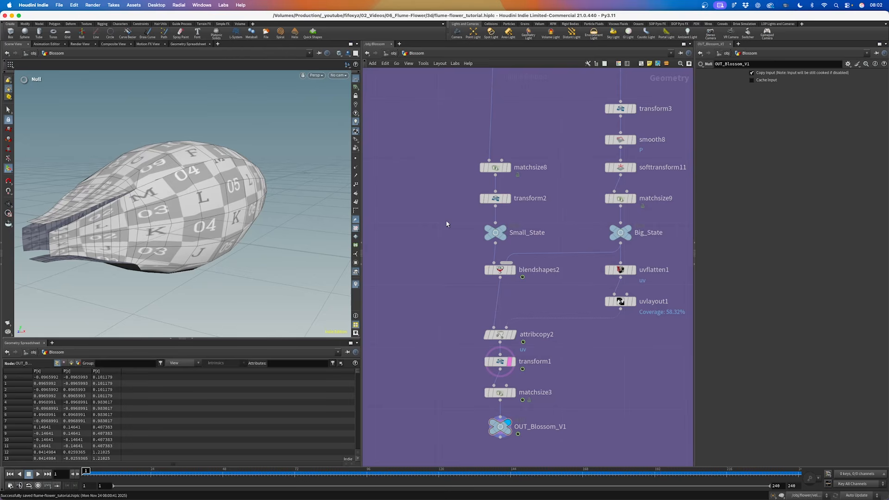
pyautogui.moveTo(447, 221); pyautogui.dragTo(524, 244)
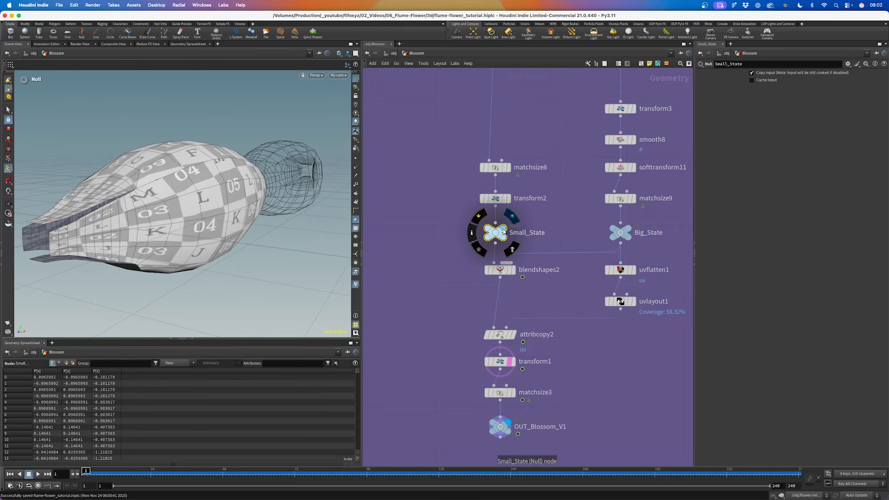
pyautogui.click(502, 229)
pyautogui.keyDown('alt'); pyautogui.moveTo(289, 179); pyautogui.dragTo(249, 283); pyautogui.keyUp('alt')
pyautogui.scroll(-3, 204, 206)
pyautogui.click(632, 232)
pyautogui.scroll(-3, 243, 198)
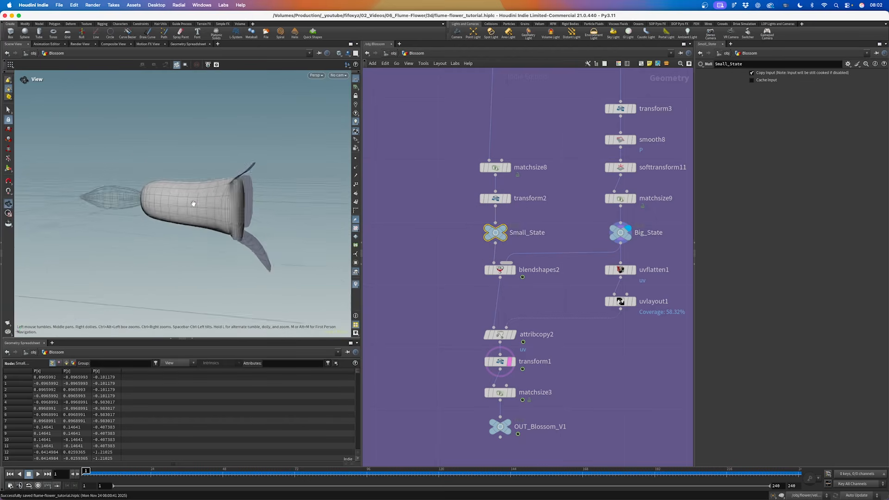
# Display the blendshapes2 node, scrub the timeline to preview the blossom opening, and return to frame 1.
pyautogui.click(499, 270)
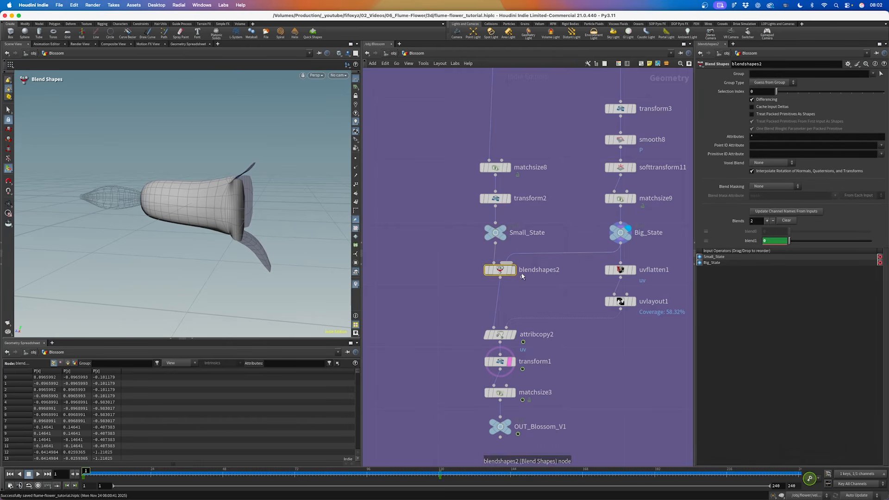
pyautogui.click(512, 269)
pyautogui.moveTo(86, 472); pyautogui.dragTo(298, 475)
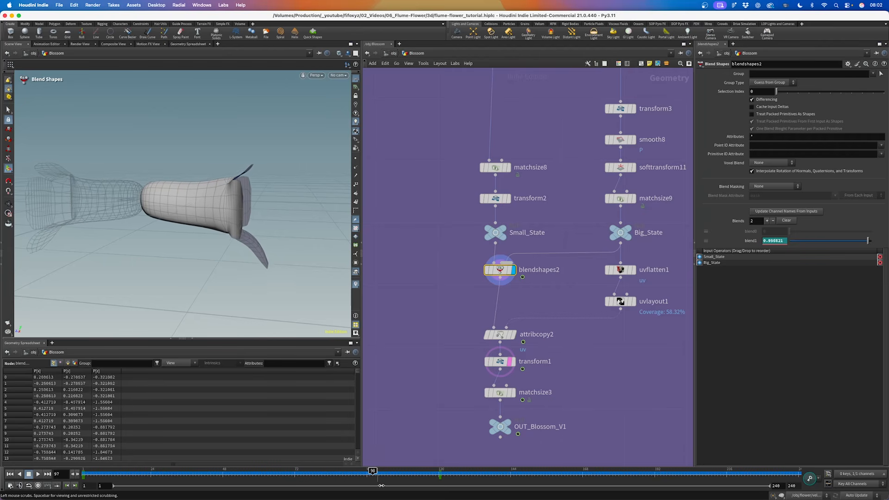
pyautogui.moveTo(440, 472); pyautogui.dragTo(85, 473)
pyautogui.keyDown('alt'); pyautogui.moveTo(158, 221); pyautogui.dragTo(97, 203); pyautogui.keyUp('alt')
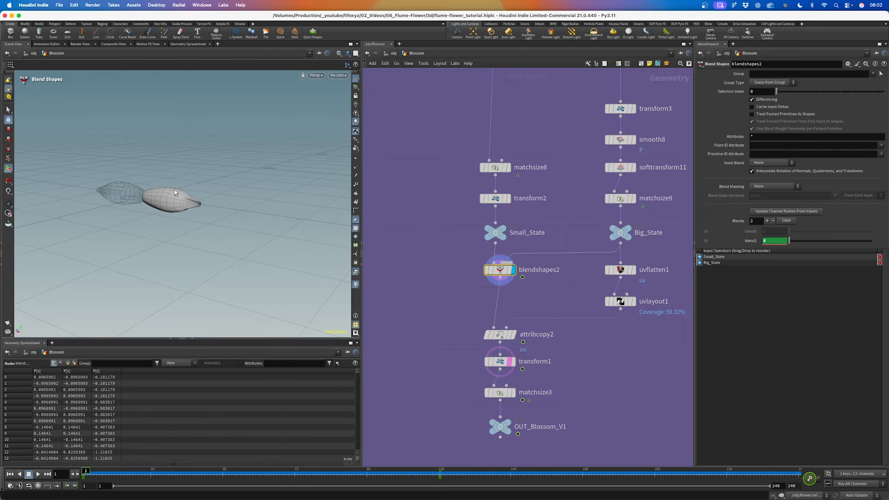
# Examine the start of the blossom modelling chain by displaying the box2, blast3, Sides and Bottom1 nodes in turn.
pyautogui.scroll(-5, 509, 185)
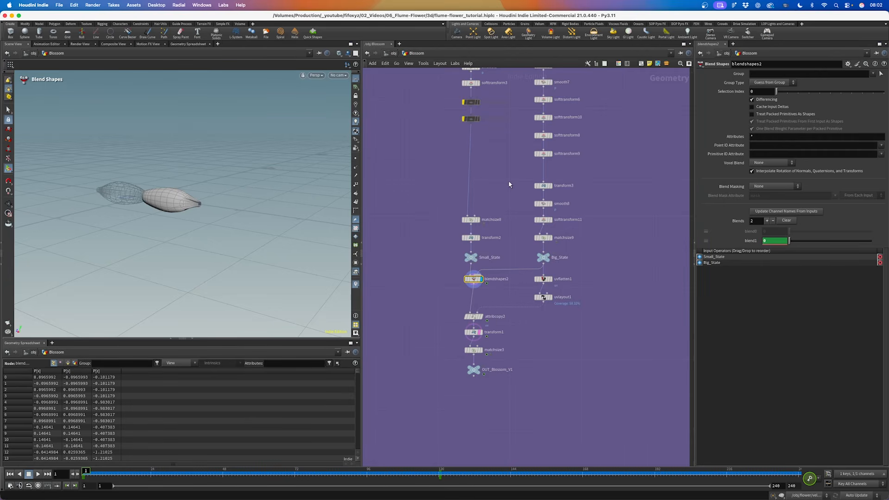
pyautogui.scroll(10, 491, 179)
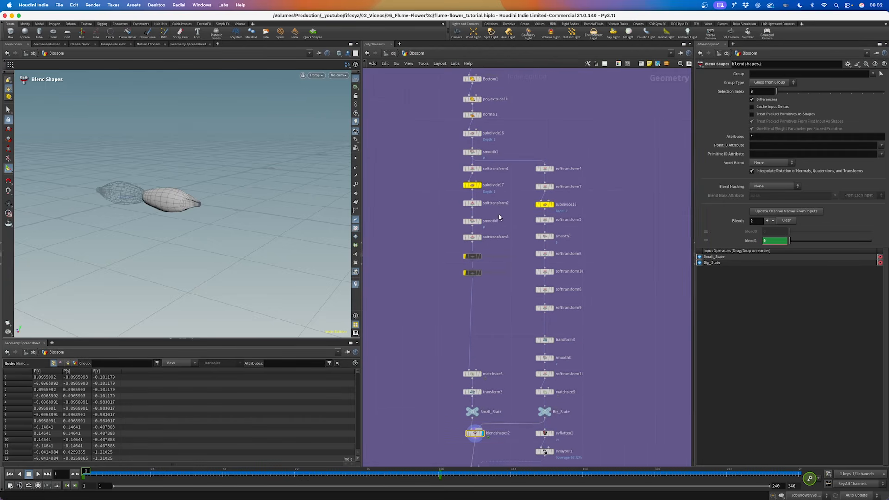
pyautogui.scroll(6, 493, 199)
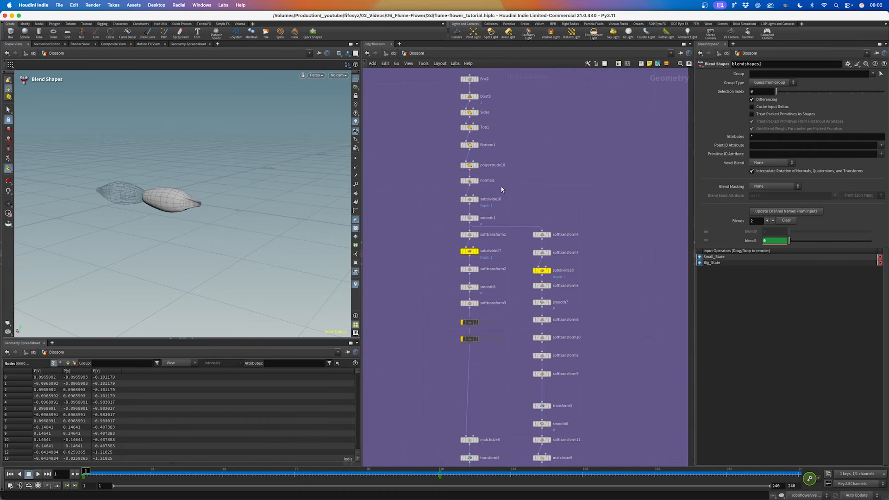
pyautogui.scroll(5, 463, 116)
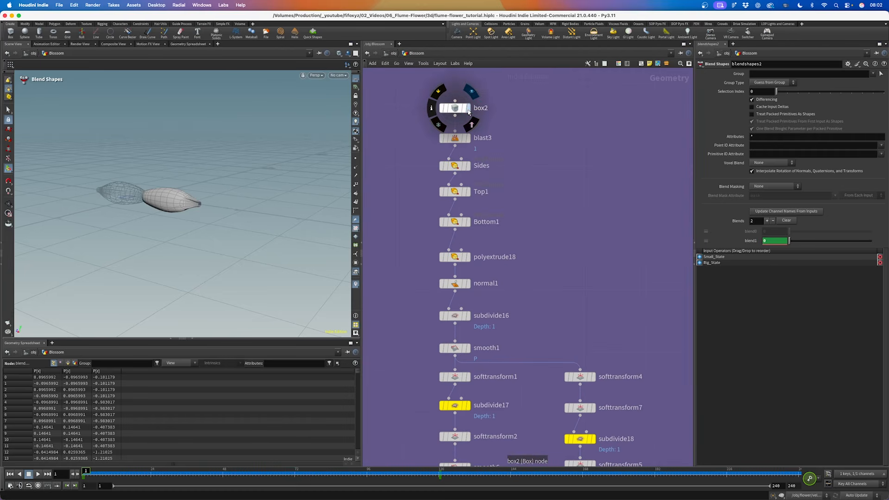
pyautogui.click(468, 107)
pyautogui.moveTo(198, 183)
pyautogui.keyDown('alt'); pyautogui.mouseDown()
pyautogui.moveTo(167, 195)
pyautogui.moveTo(212, 173)
pyautogui.moveTo(93, 204)
pyautogui.moveTo(204, 166)
pyautogui.mouseUp(); pyautogui.keyUp('alt')
pyautogui.click(468, 140)
pyautogui.keyDown('alt'); pyautogui.moveTo(209, 206); pyautogui.dragTo(210, 199); pyautogui.keyUp('alt')
pyautogui.click(468, 165)
pyautogui.click(467, 222)
pyautogui.moveTo(208, 195); pyautogui.dragTo(210, 206)
pyautogui.press('Return')
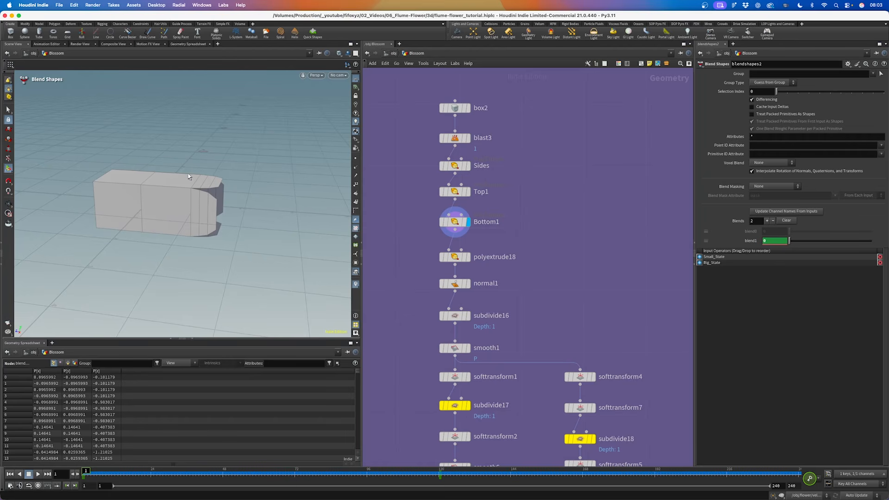
# Examine the polyextrude18, subdivide16 and smooth1 stages of the blossom mesh by displaying each one.
pyautogui.click(468, 257)
pyautogui.keyDown('alt'); pyautogui.moveTo(147, 185); pyautogui.dragTo(159, 174); pyautogui.keyUp('alt')
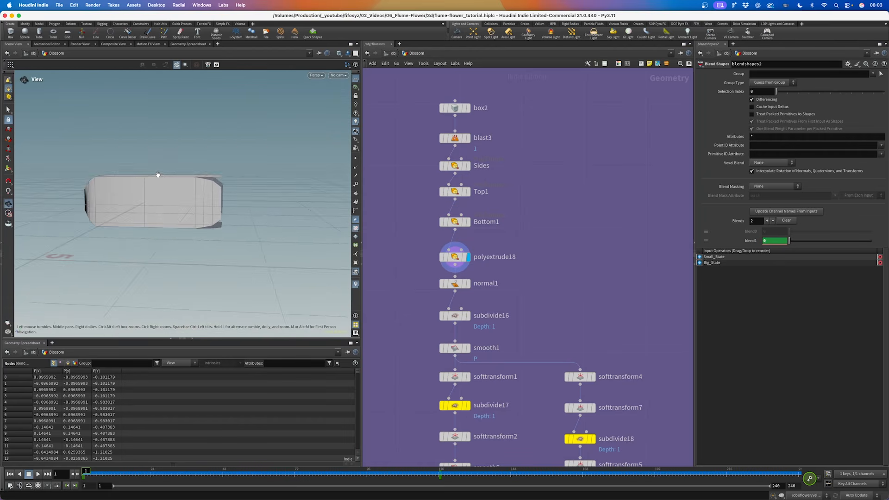
pyautogui.keyDown('alt'); pyautogui.moveTo(199, 188); pyautogui.dragTo(230, 146, button='middle'); pyautogui.keyUp('alt')
pyautogui.keyDown('alt'); pyautogui.moveTo(229, 147); pyautogui.dragTo(214, 164); pyautogui.keyUp('alt')
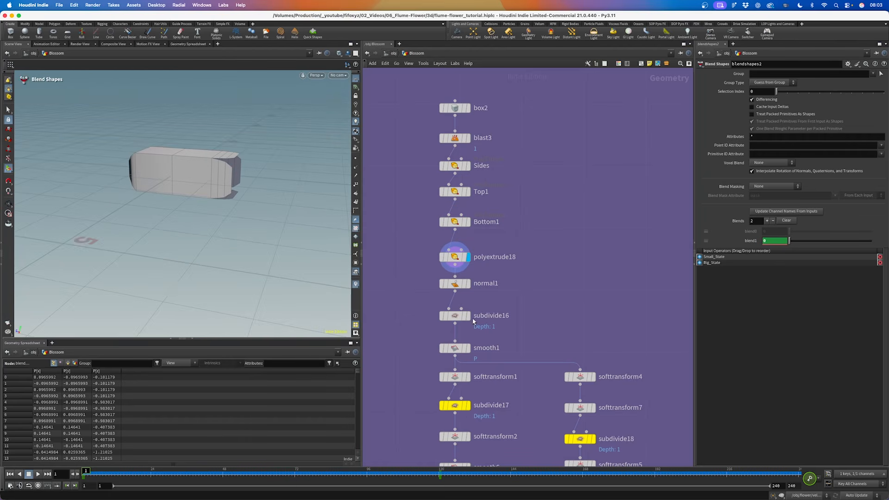
pyautogui.click(468, 315)
pyautogui.keyDown('alt'); pyautogui.moveTo(273, 222); pyautogui.dragTo(276, 196); pyautogui.keyUp('alt')
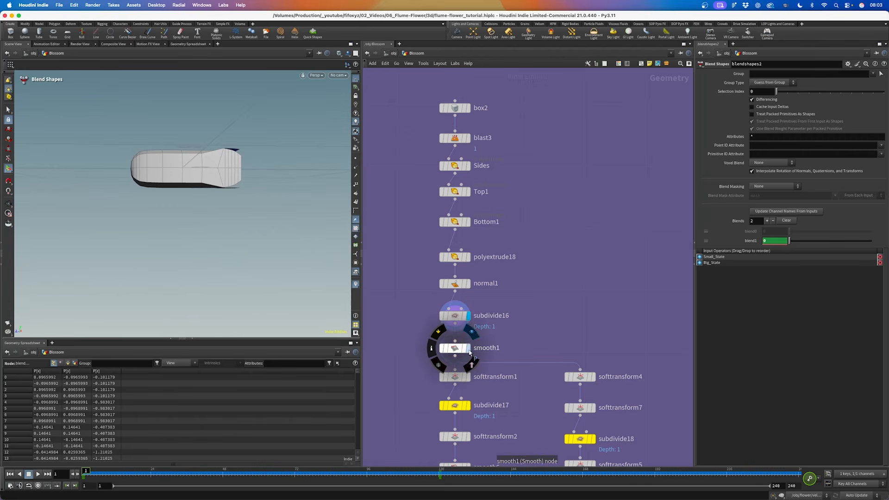
pyautogui.click(469, 347)
pyautogui.keyDown('alt'); pyautogui.moveTo(192, 188); pyautogui.dragTo(246, 165); pyautogui.keyUp('alt')
# Review the Small_State branch by displaying softtransform1 and softtransform3 and checking the subdivide17 settings.
pyautogui.moveTo(521, 390); pyautogui.dragTo(513, 226, button='middle')
pyautogui.moveTo(516, 298); pyautogui.dragTo(492, 262, button='middle')
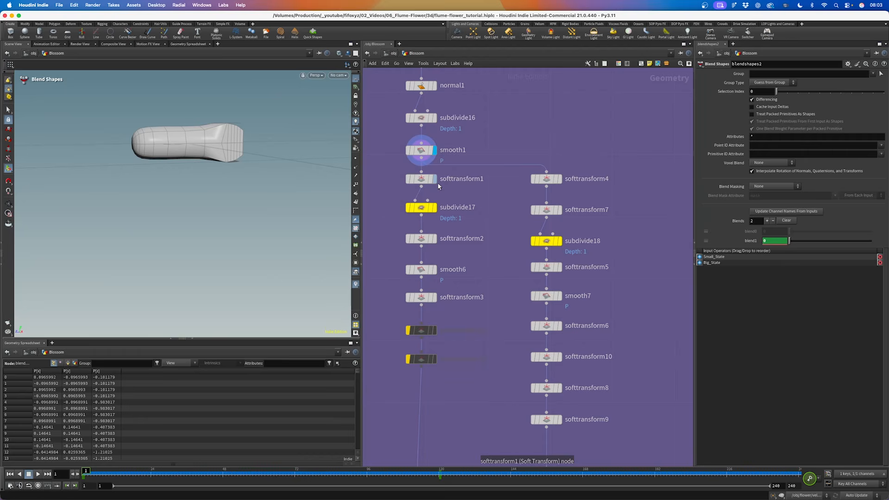
pyautogui.click(436, 178)
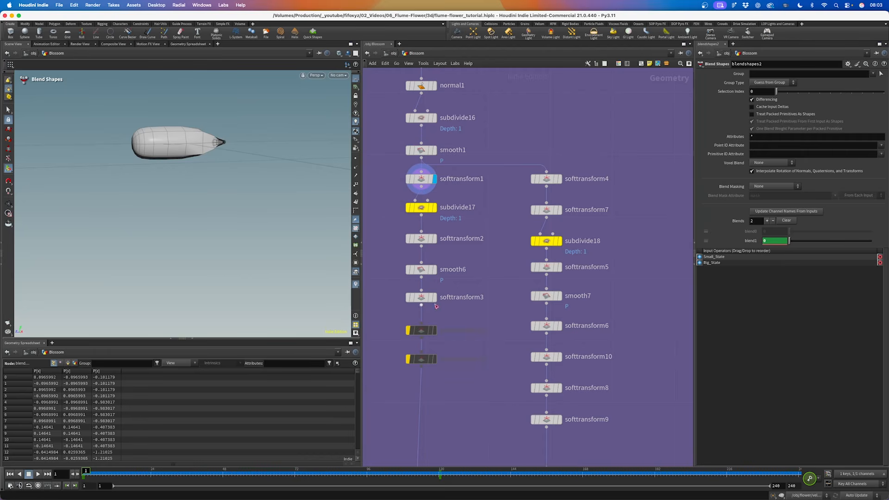
pyautogui.click(434, 297)
pyautogui.moveTo(460, 329); pyautogui.dragTo(448, 283, button='middle')
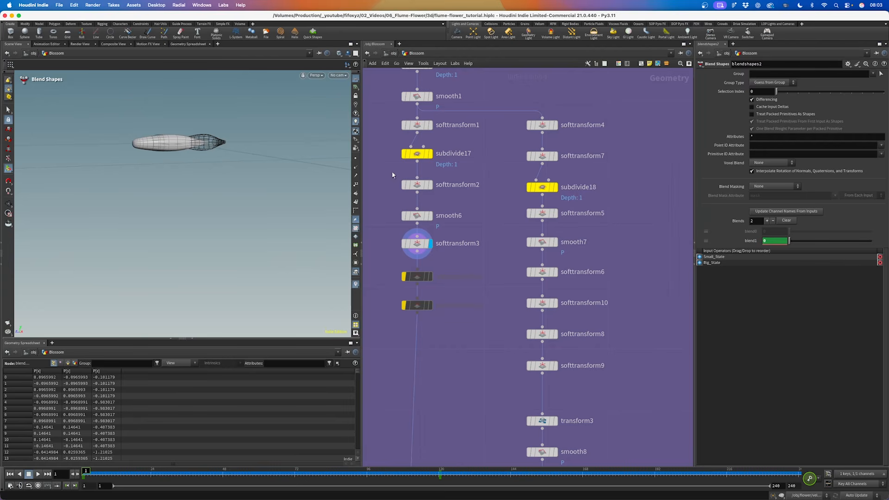
pyautogui.click(417, 153)
pyautogui.scroll(-3, 546, 139)
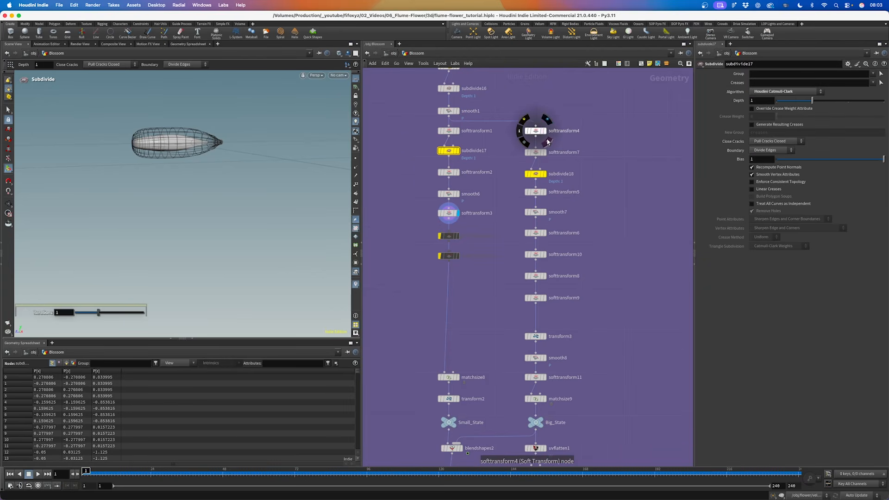
# Review the Big_State branch by displaying its soft transforms from softtransform4 to softtransform9 and checking the subdivide18 settings.
pyautogui.click(547, 131)
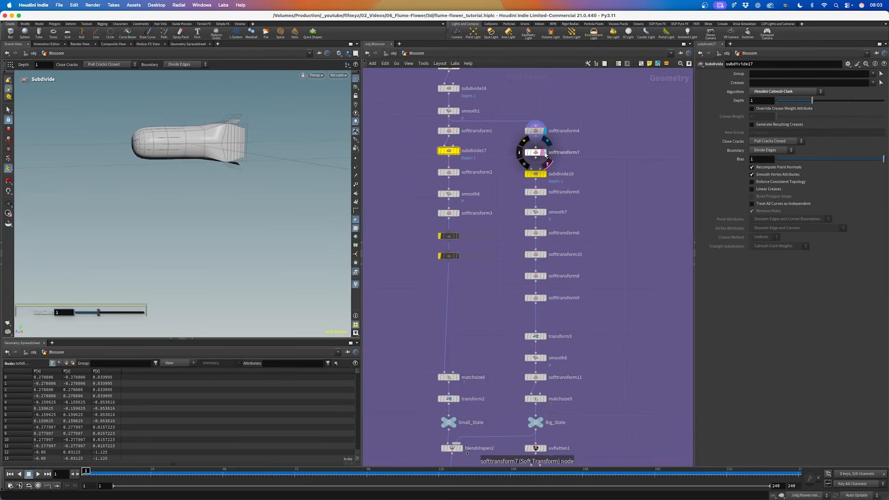
pyautogui.click(542, 153)
pyautogui.keyDown('alt'); pyautogui.moveTo(250, 152); pyautogui.dragTo(215, 174); pyautogui.keyUp('alt')
pyautogui.press('Return')
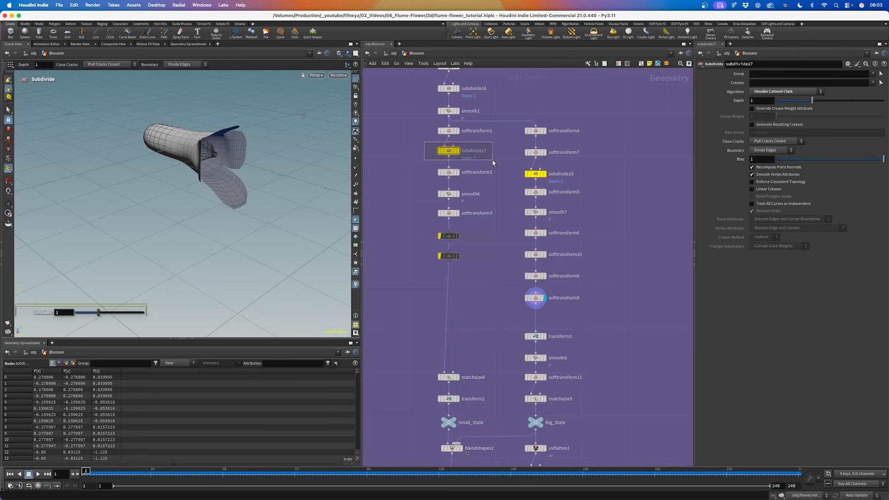
pyautogui.click(536, 175)
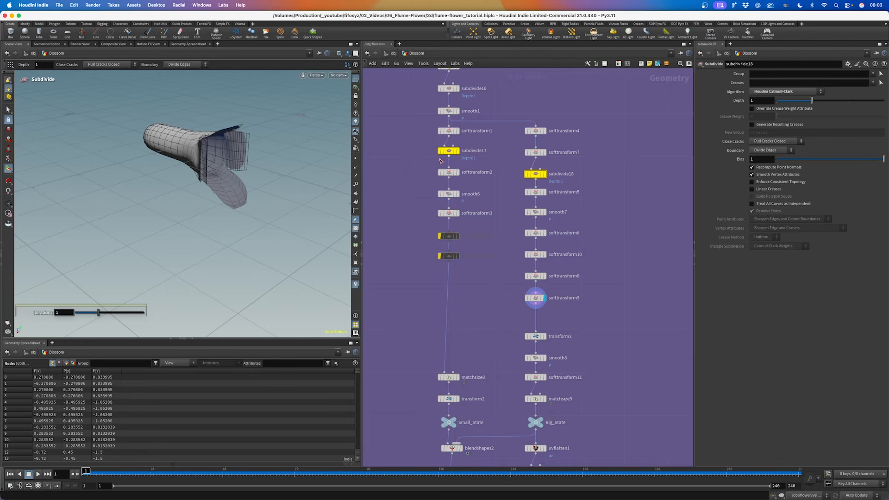
pyautogui.scroll(-2, 509, 191)
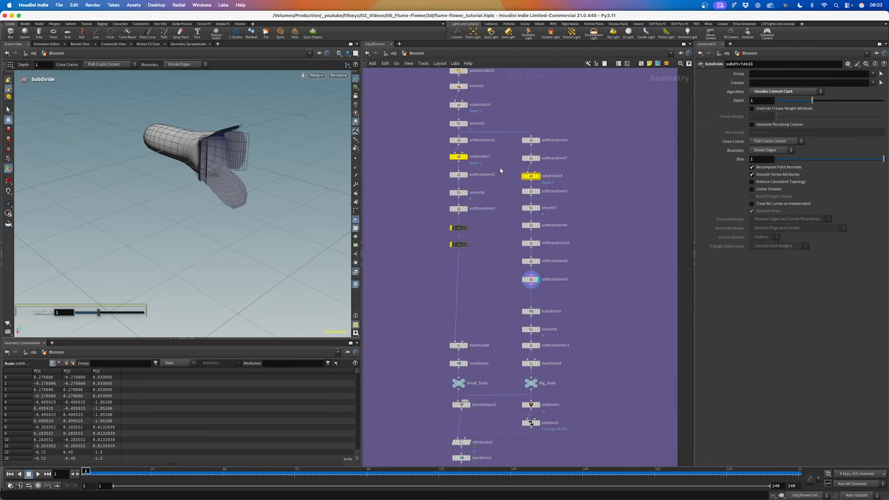
# Display the blendshapes2 node and scrub to frame 32 to examine the blend between Small_State and Big_State.
pyautogui.moveTo(509, 334); pyautogui.dragTo(515, 255, button='middle')
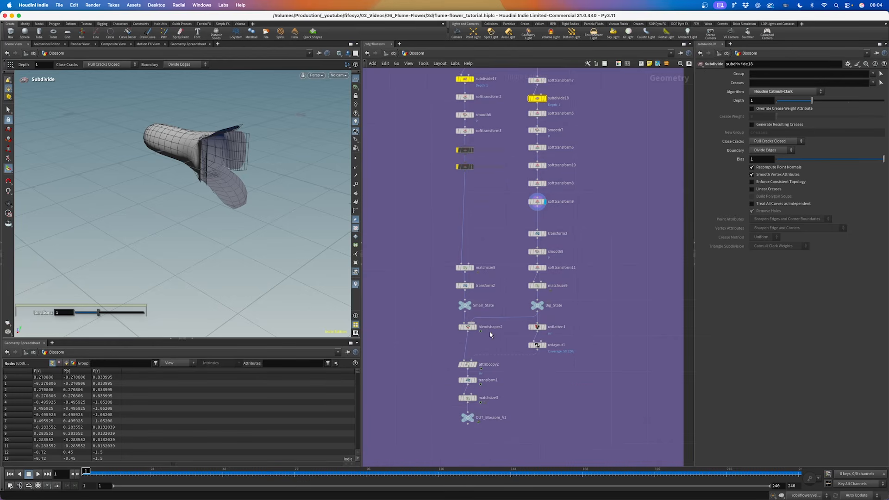
pyautogui.scroll(5, 486, 327)
pyautogui.click(427, 331)
pyautogui.keyDown('alt'); pyautogui.moveTo(210, 180); pyautogui.dragTo(230, 145); pyautogui.keyUp('alt')
pyautogui.scroll(3, 230, 145)
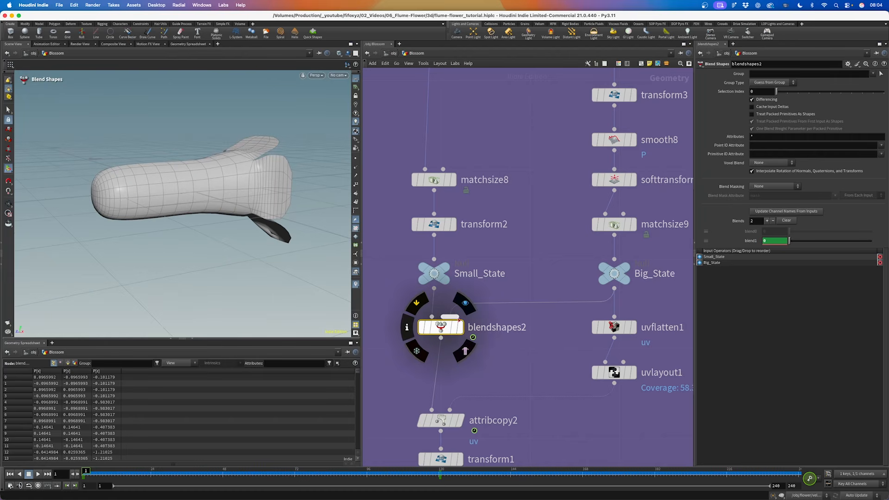
pyautogui.keyDown('alt'); pyautogui.moveTo(300, 271); pyautogui.dragTo(178, 194); pyautogui.keyUp('alt')
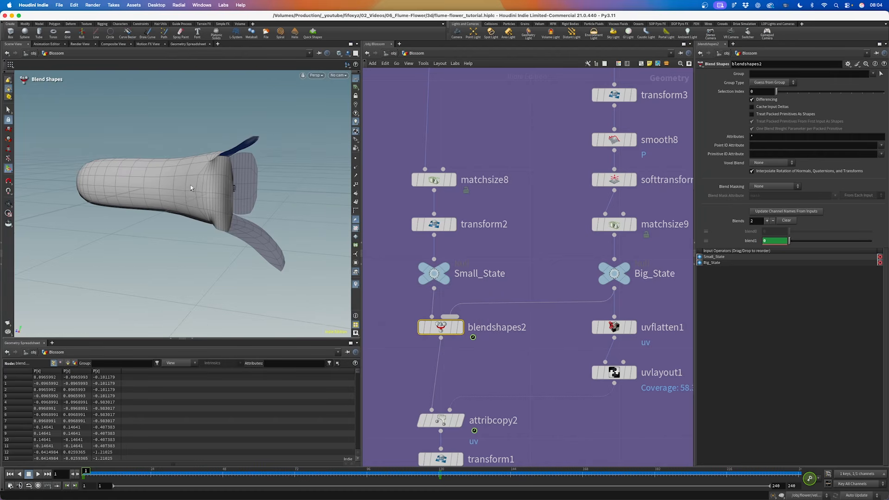
pyautogui.moveTo(89, 470); pyautogui.dragTo(168, 464)
pyautogui.moveTo(167, 464); pyautogui.dragTo(175, 465)
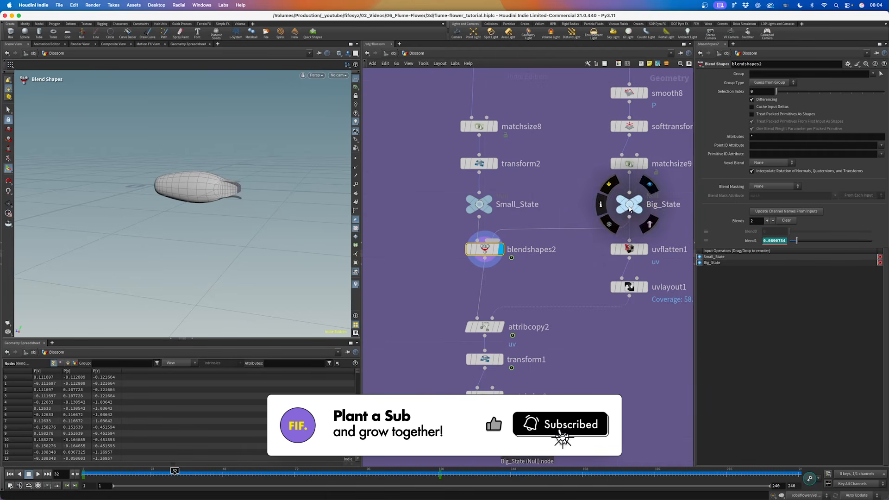
# Examine the blossom's UVs at uvflatten1, uvlayout1 and attribcopy2, scrubbing to frame 61 to check the copied UVs on the animated mesh.
pyautogui.click(645, 249)
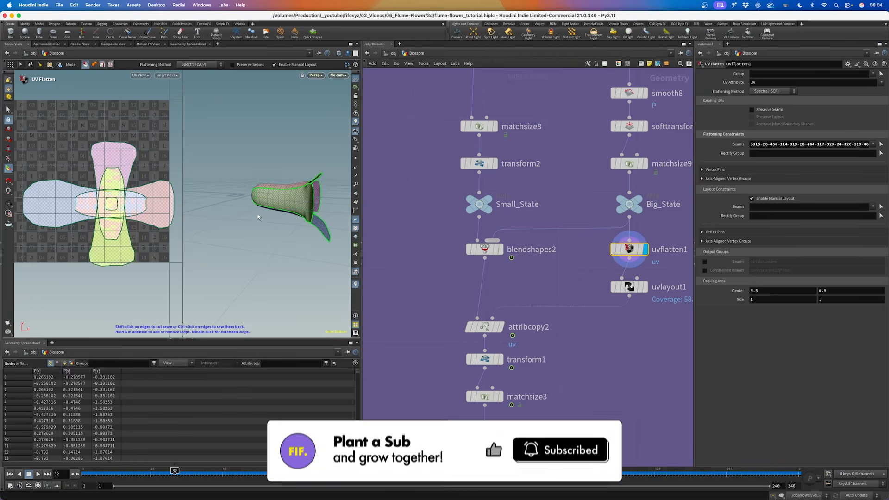
pyautogui.press('Return')
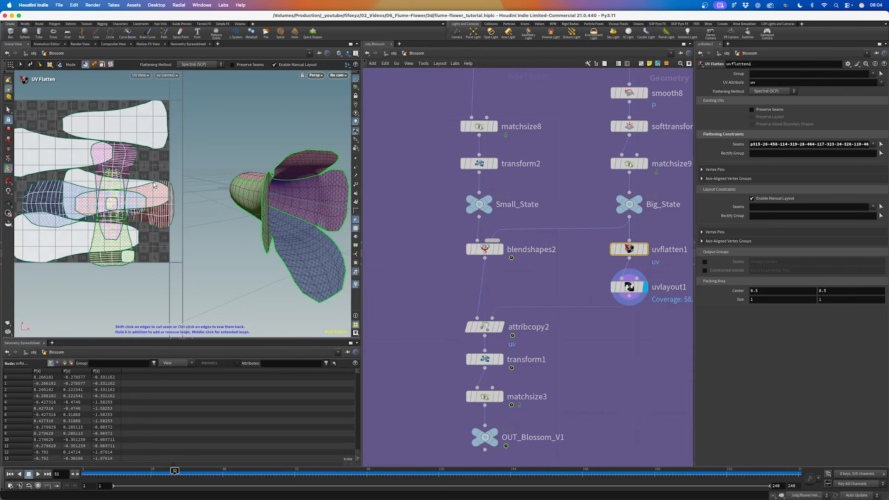
pyautogui.press('r')
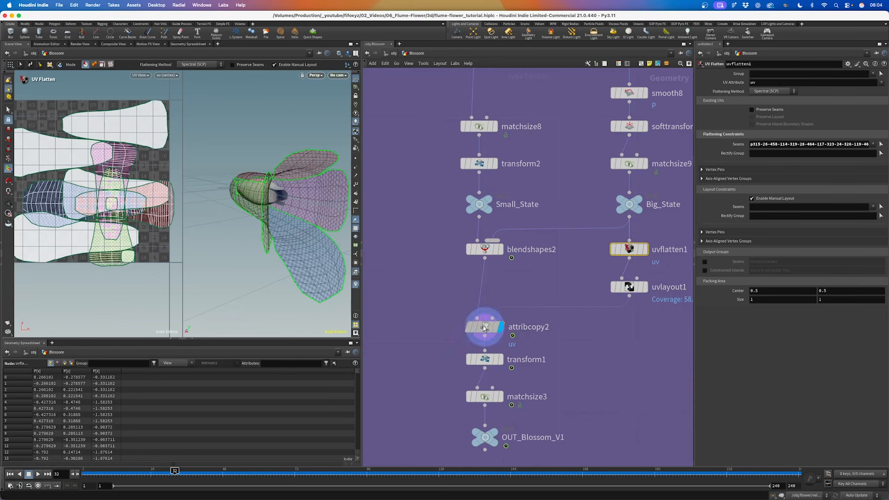
pyautogui.click(485, 328)
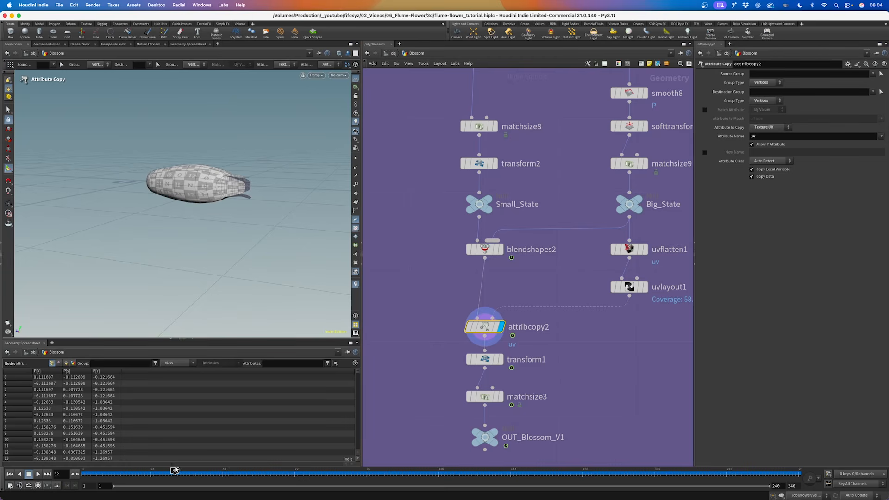
pyautogui.moveTo(193, 471); pyautogui.dragTo(262, 463)
pyautogui.keyDown('alt'); pyautogui.moveTo(231, 213); pyautogui.dragTo(252, 219); pyautogui.keyUp('alt')
pyautogui.press('Return')
# Display matchsize3 and the OUT_Blossom_V1 null to review the end of the blossom chain.
pyautogui.click(501, 396)
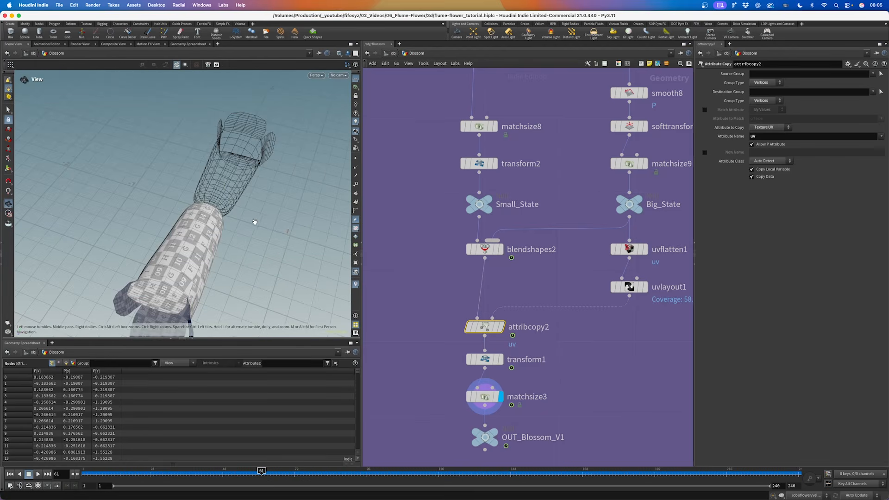
pyautogui.click(480, 403)
pyautogui.click(495, 431)
pyautogui.scroll(-5, 551, 401)
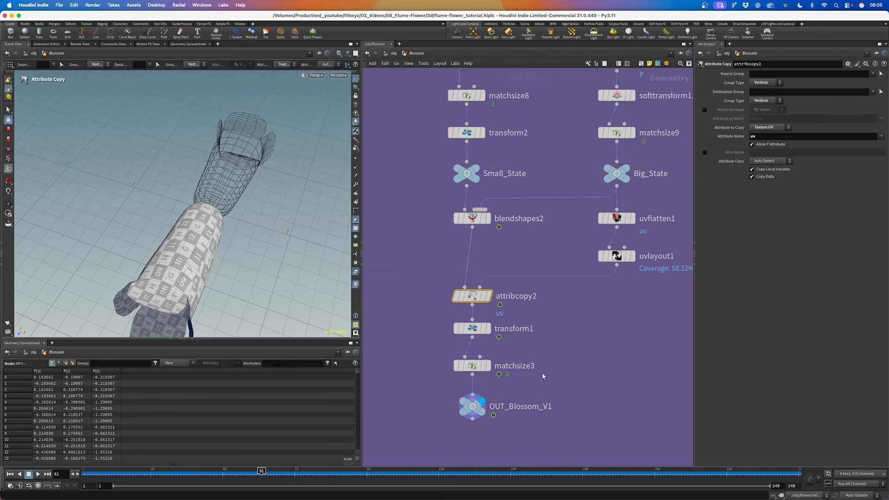
pyautogui.click(471, 349)
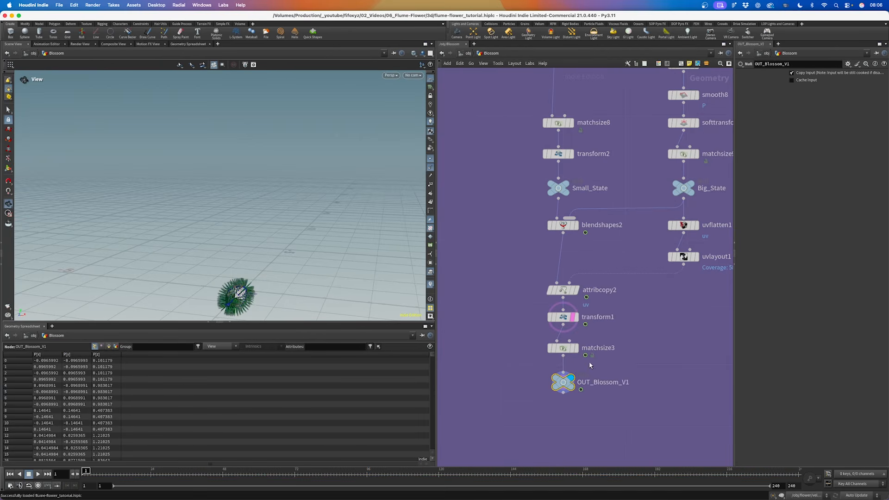
# Switch from the Blossom network to the flower network and add an Object Merge node in the empty area beside the stem chain.
pyautogui.press('u')
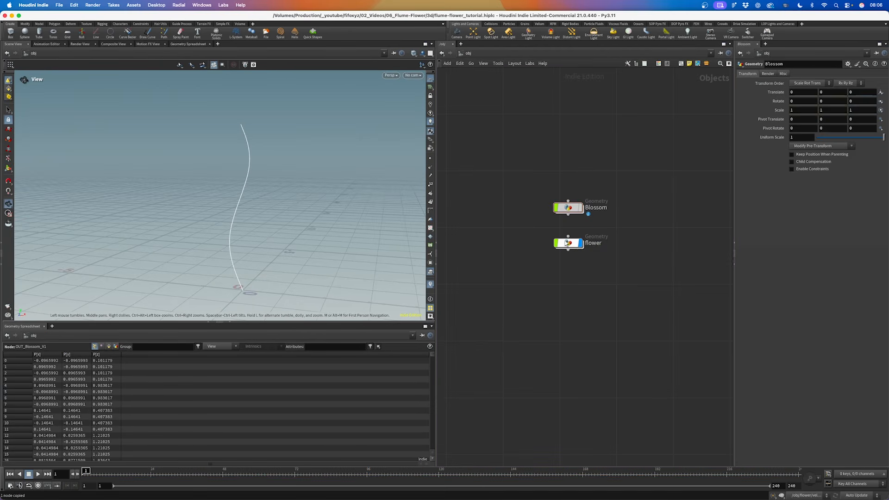
pyautogui.doubleClick(569, 243)
pyautogui.scroll(-3, 562, 268)
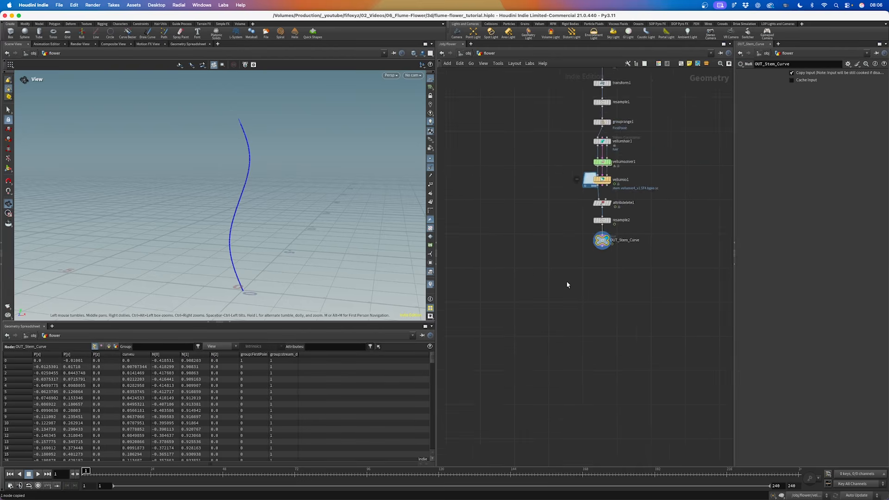
pyautogui.scroll(3, 522, 267)
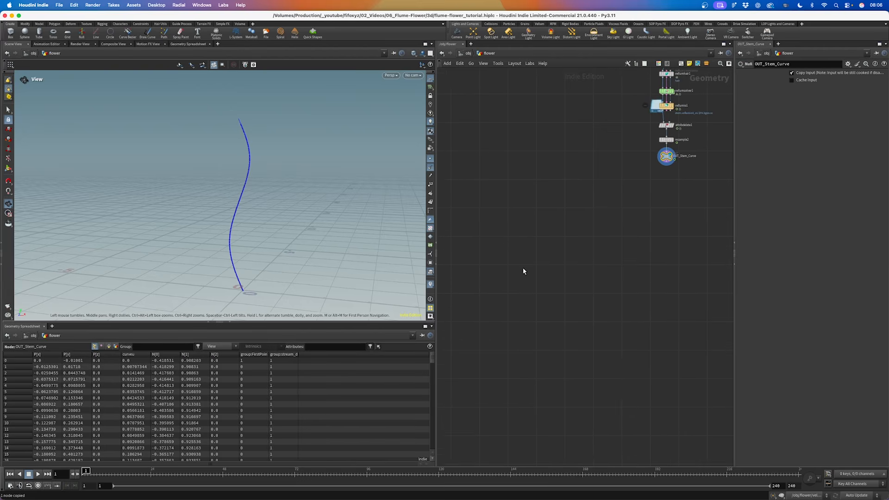
pyautogui.press('Tab')
pyautogui.write('object')
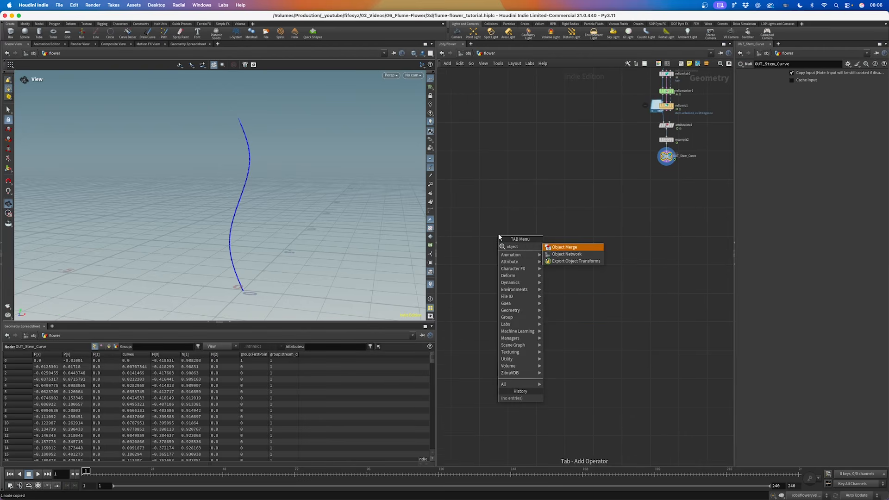
pyautogui.write(' mer')
pyautogui.press('Return')
pyautogui.click(507, 215)
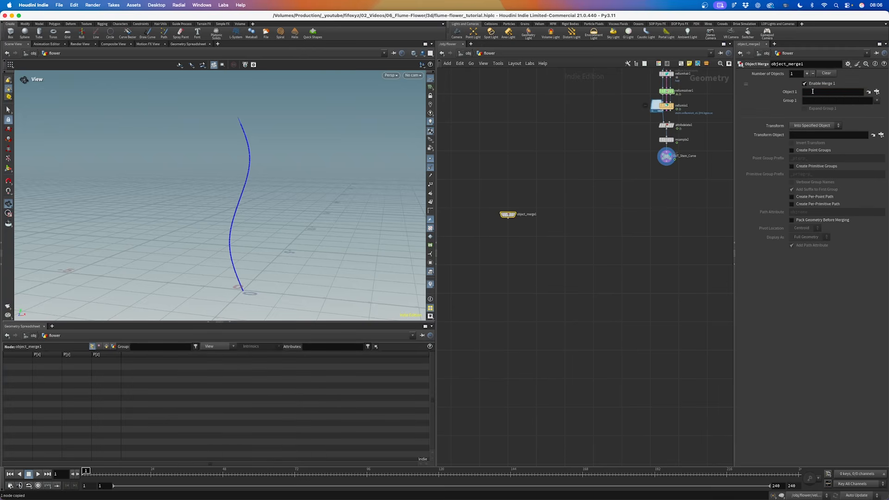
# Reference the Blossom network's OUT_Blossom_V1 as Object 1 of the Object Merge, then display the blossom with point display off in an enlarged viewport.
pyautogui.click(607, 215)
pyautogui.click(514, 214)
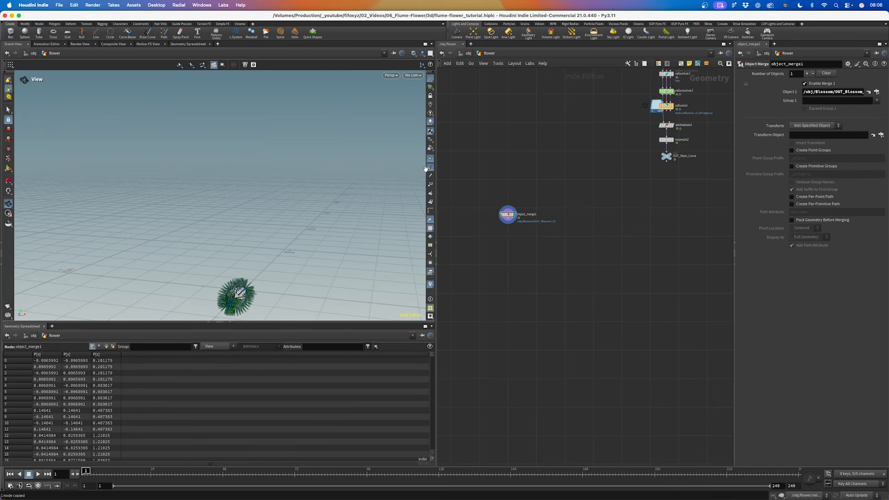
pyautogui.click(429, 159)
pyautogui.moveTo(284, 223); pyautogui.dragTo(301, 149, button='middle')
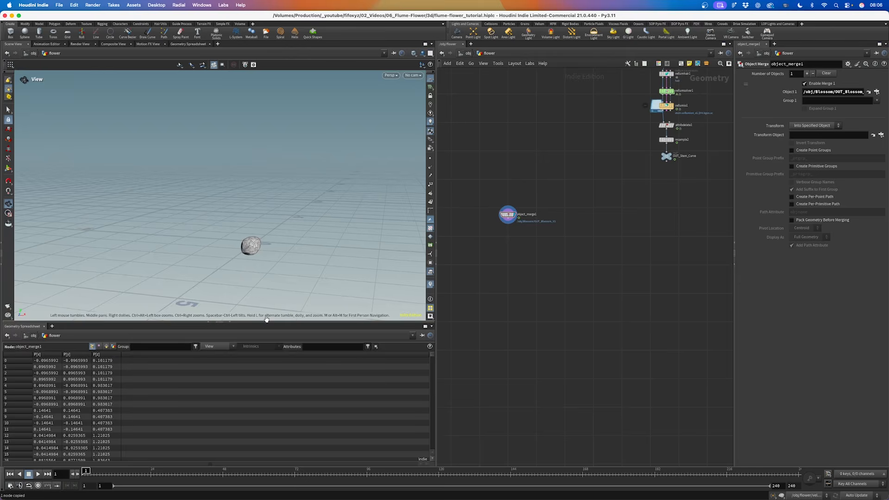
pyautogui.moveTo(265, 322); pyautogui.dragTo(258, 395)
pyautogui.moveTo(240, 274); pyautogui.dragTo(301, 280, button='right')
pyautogui.moveTo(255, 280); pyautogui.dragTo(241, 246, button='middle')
pyautogui.moveTo(242, 246); pyautogui.dragTo(340, 250)
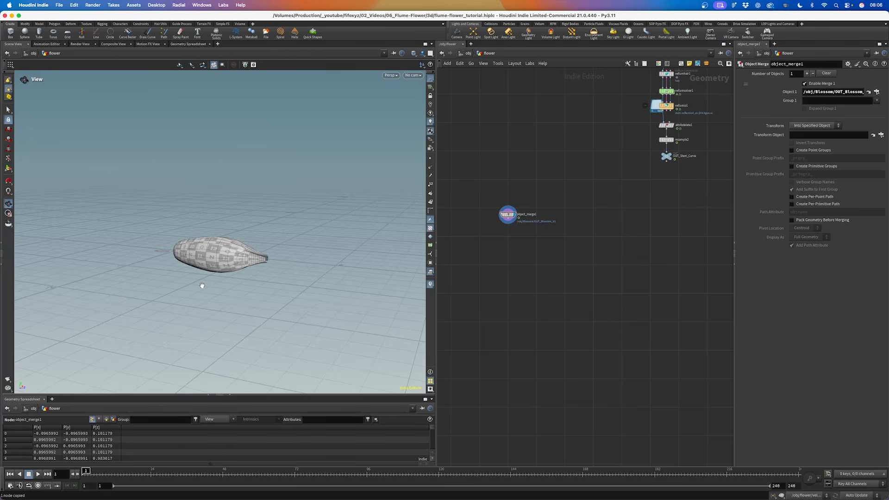
pyautogui.moveTo(201, 285); pyautogui.dragTo(160, 280)
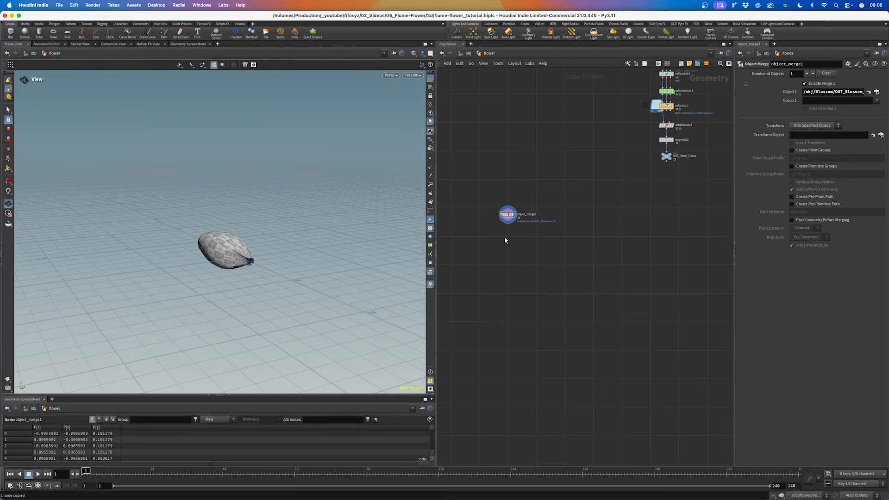
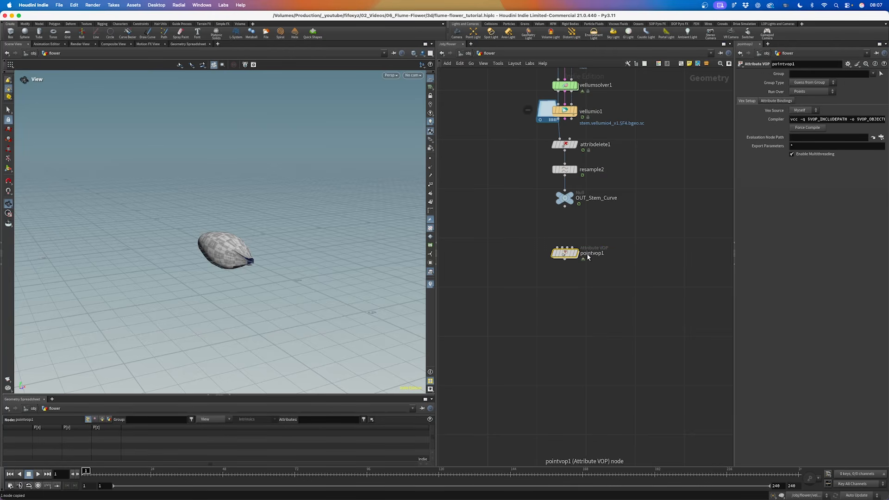
# Rename the Attribute VOP node Vector_Magic and connect OUT_Stem_Curve to its first input.
pyautogui.write('Vector_Ma')
pyautogui.write('gic')
pyautogui.press('Return')
pyautogui.scroll(5, 576, 218)
pyautogui.moveTo(555, 196); pyautogui.dragTo(543, 268)
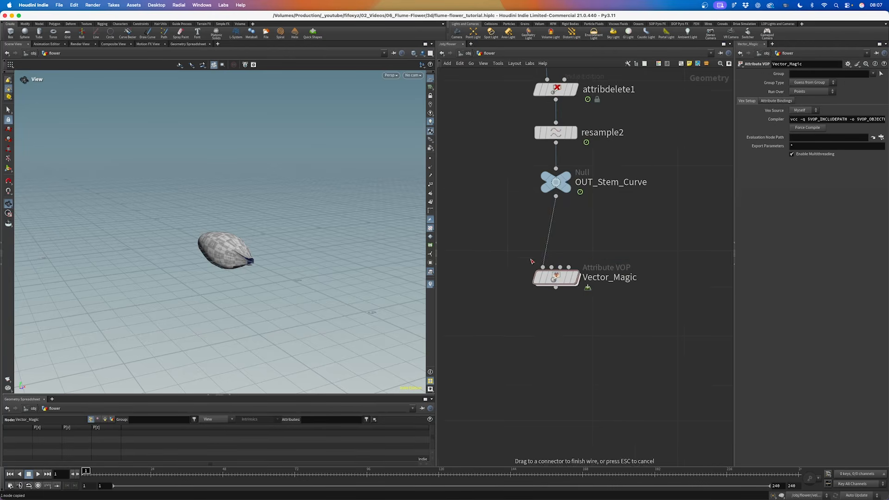
pyautogui.moveTo(557, 278); pyautogui.dragTo(556, 251)
# Display the Vector_Magic node and turn on point display for the stem curve in the viewport.
pyautogui.click(575, 250)
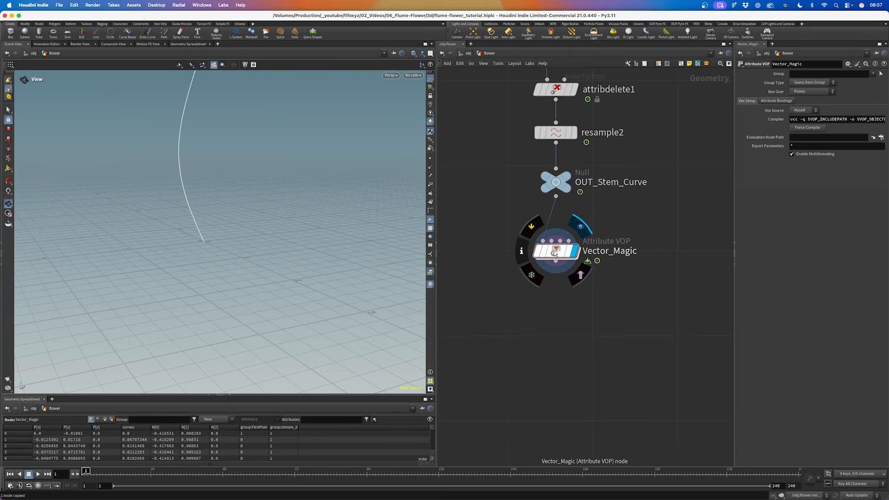
pyautogui.moveTo(192, 228); pyautogui.dragTo(235, 177)
pyautogui.click(430, 158)
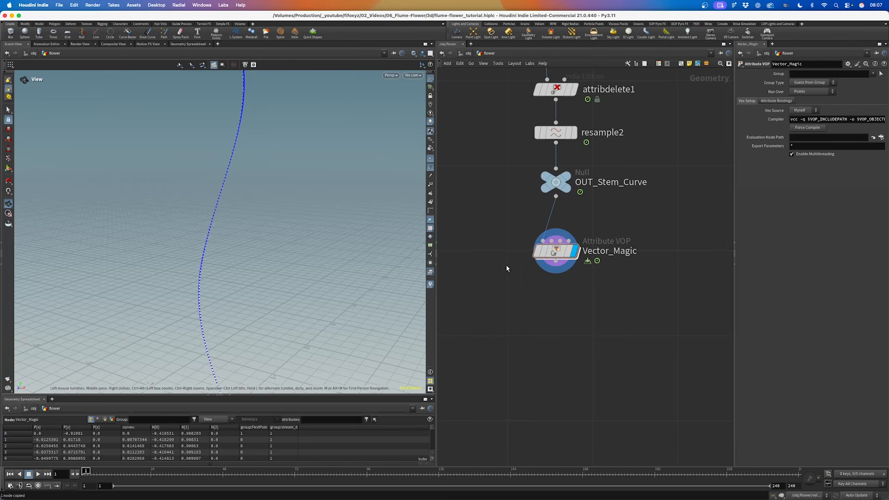
# Open the Vector_Magic network, widen its network area and move geometryvopglobal1 and geometryvopoutput1 far apart.
pyautogui.doubleClick(555, 250)
pyautogui.moveTo(435, 172); pyautogui.dragTo(322, 171)
pyautogui.click(690, 151)
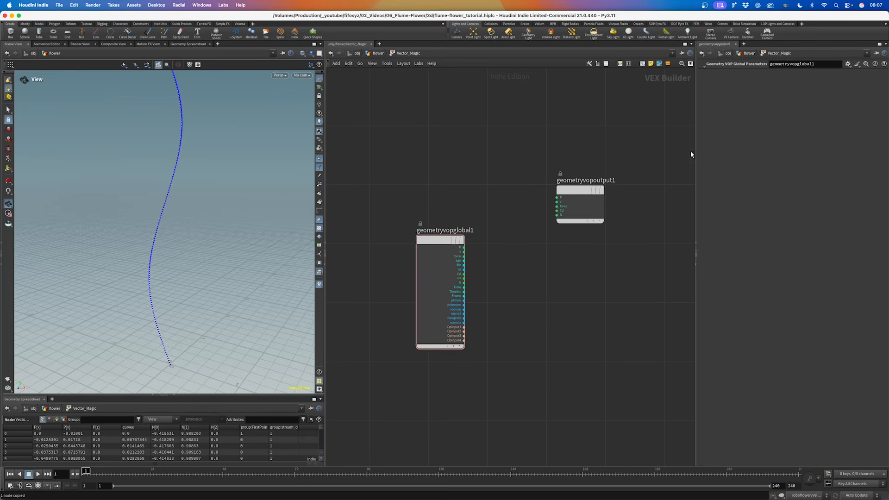
pyautogui.moveTo(695, 156); pyautogui.dragTo(748, 158)
pyautogui.moveTo(482, 250); pyautogui.dragTo(371, 202)
pyautogui.moveTo(606, 190); pyautogui.dragTo(727, 192)
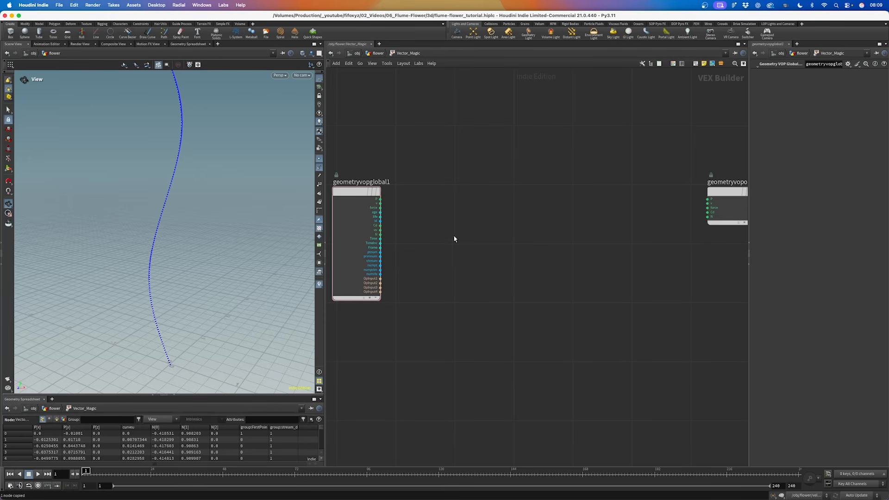
# Add a Parameter node between the global and output nodes and name its parameter crossvector.
pyautogui.press('Tab')
pyautogui.write('param')
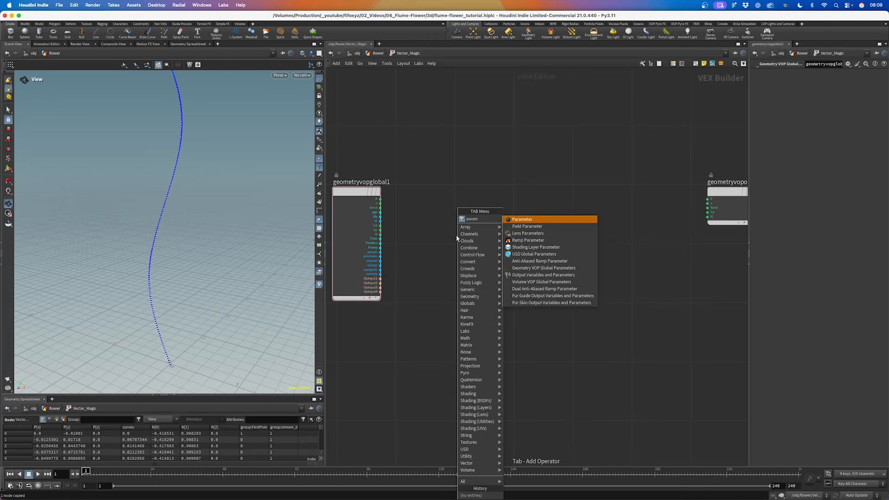
pyautogui.press('Return')
pyautogui.click(457, 235)
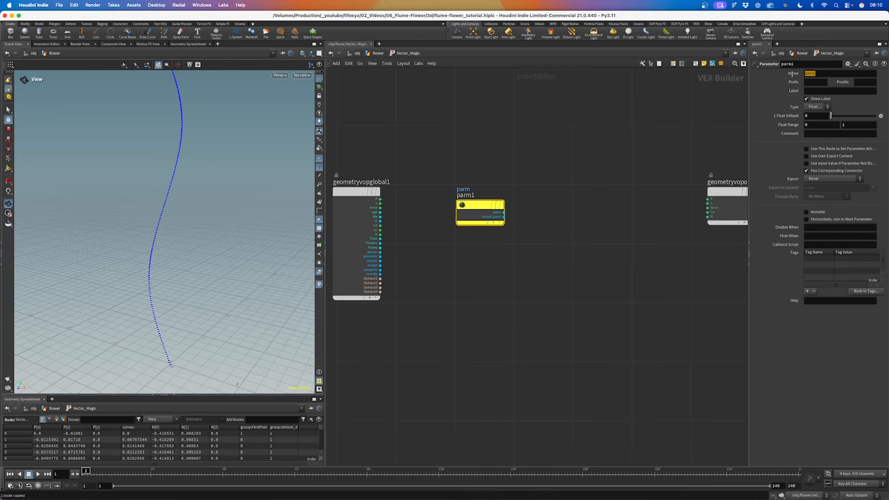
pyautogui.write('cro')
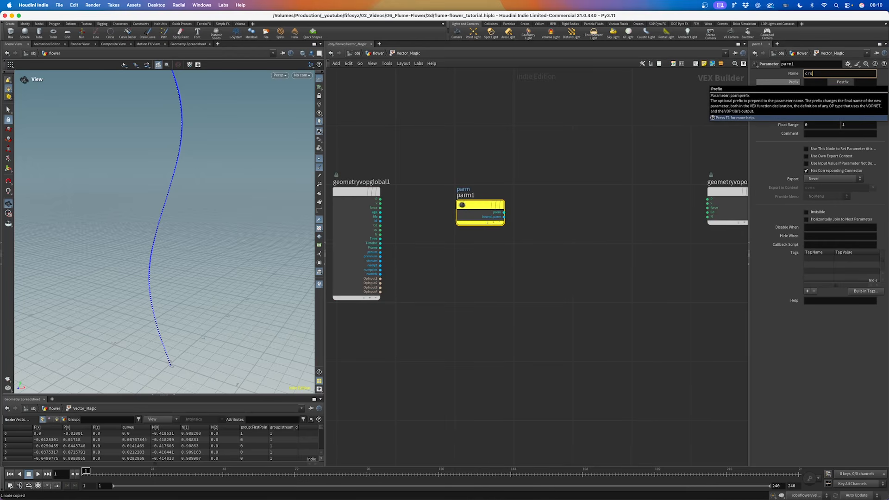
pyautogui.write('ssvector')
pyautogui.press('Return')
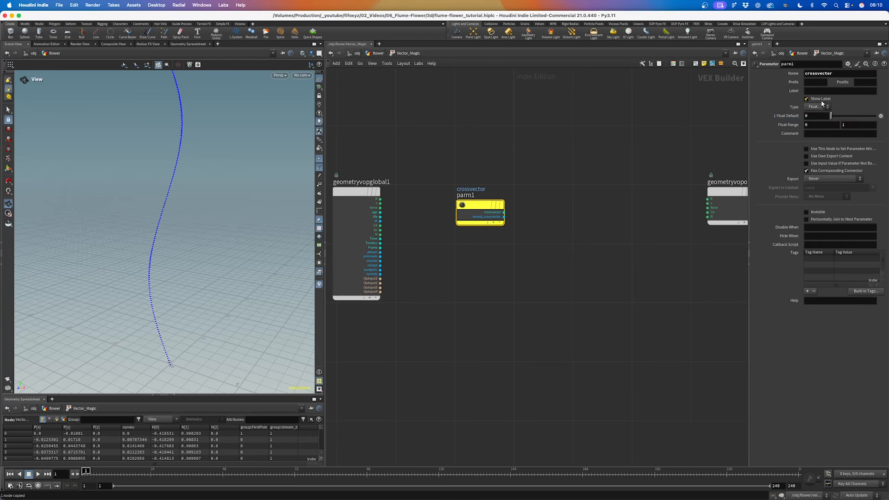
# Set the crossvector parameter's type to Vector with a default of 1, 0, 1.
pyautogui.click(817, 107)
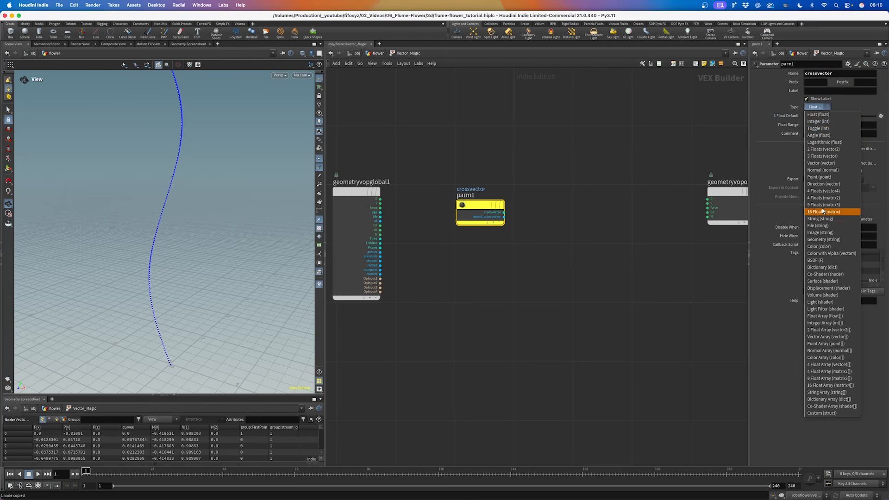
pyautogui.click(821, 163)
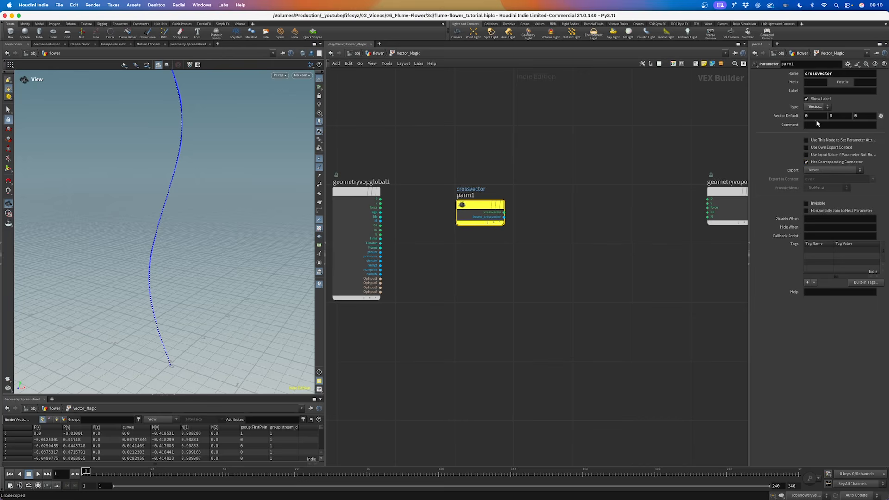
pyautogui.click(808, 117)
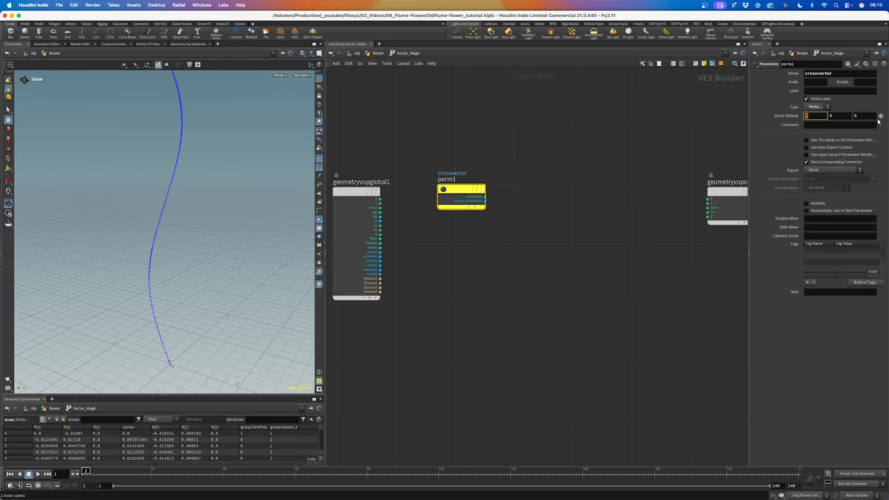
pyautogui.write('1')
pyautogui.press('Tab')
pyautogui.press('Tab')
pyautogui.write('1')
pyautogui.click(600, 200)
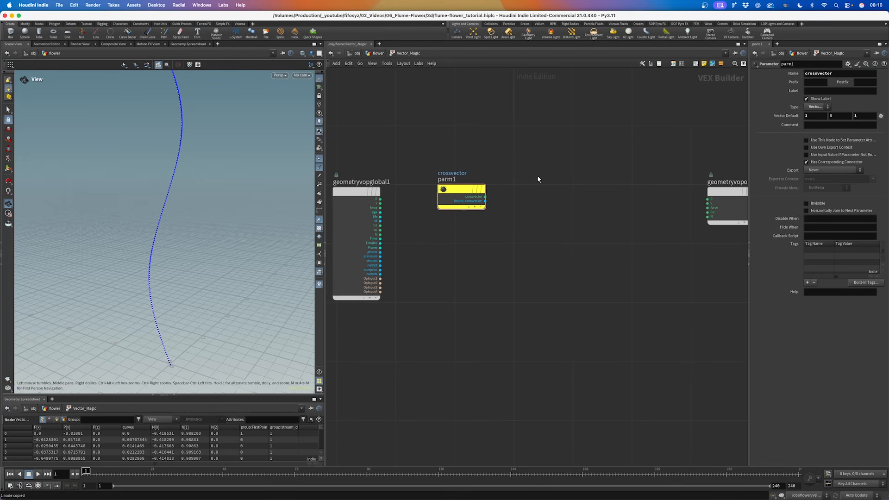
# Add a Cross Product node between the crossvector parameter and the geometry output node.
pyautogui.press('Tab')
pyautogui.write('cross')
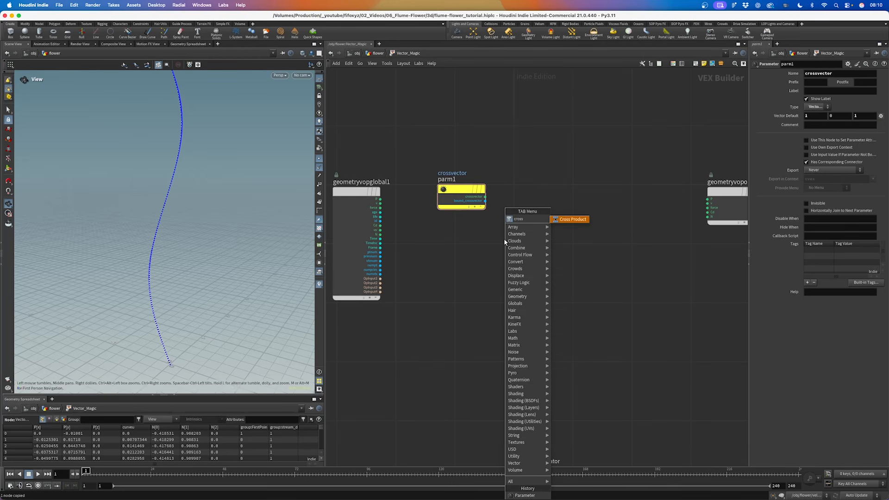
pyautogui.press('Return')
pyautogui.click(523, 229)
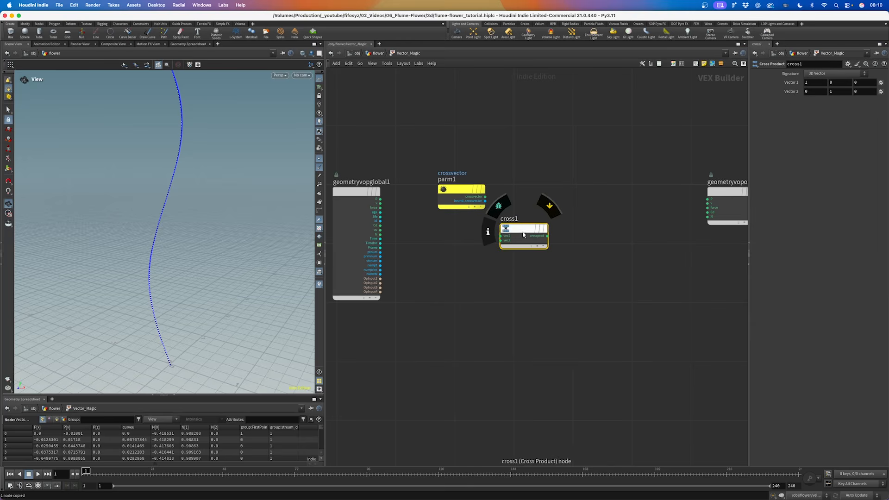
pyautogui.scroll(3, 500, 221)
pyautogui.scroll(-1, 500, 221)
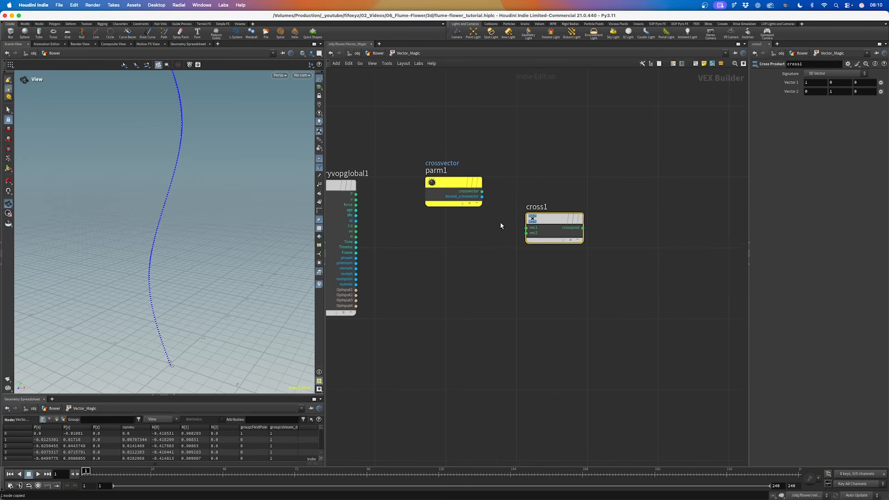
# Connect crossvector to cross1's vec1, the global N to vec2, and the cross product to the output node's N.
pyautogui.moveTo(482, 191); pyautogui.dragTo(526, 227)
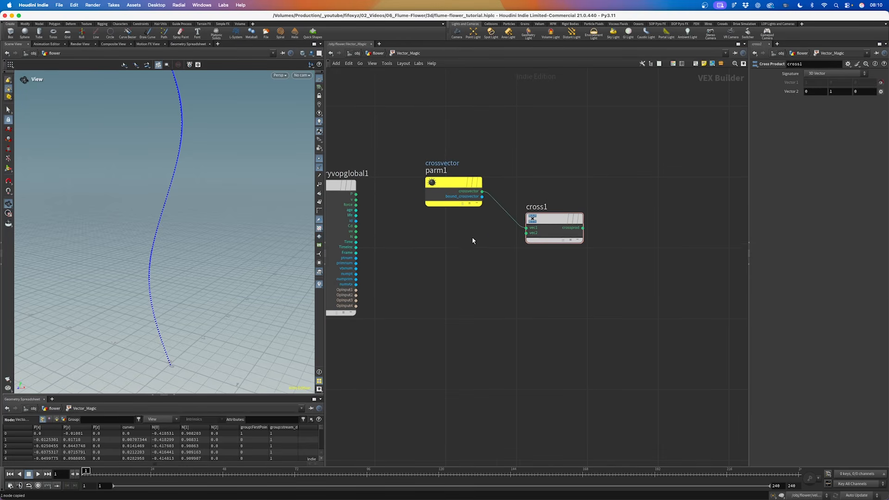
pyautogui.moveTo(355, 237); pyautogui.dragTo(524, 233)
pyautogui.moveTo(589, 258); pyautogui.dragTo(526, 266, button='middle')
pyautogui.moveTo(519, 235); pyautogui.dragTo(685, 223)
# Try crossvector defaults of 0, 0, 1 and 1, 0, 0, inspecting the stem's vectors from different angles.
pyautogui.click(390, 203)
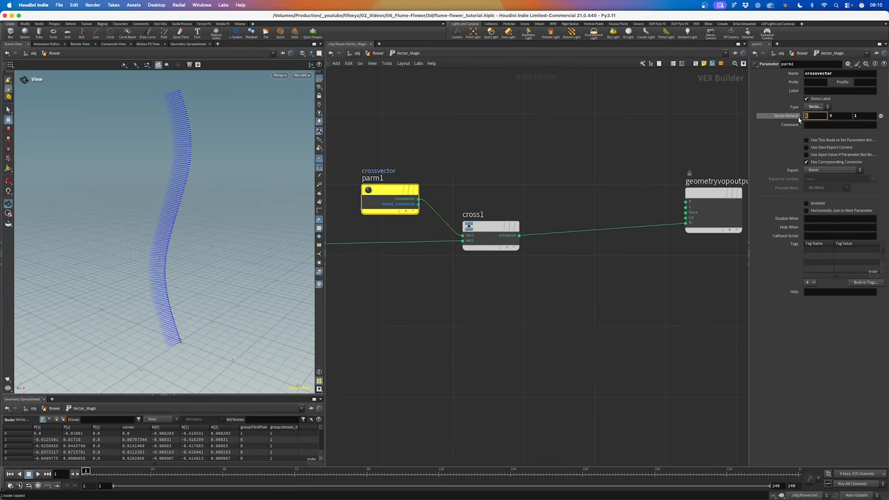
pyautogui.write('0')
pyautogui.press('Return')
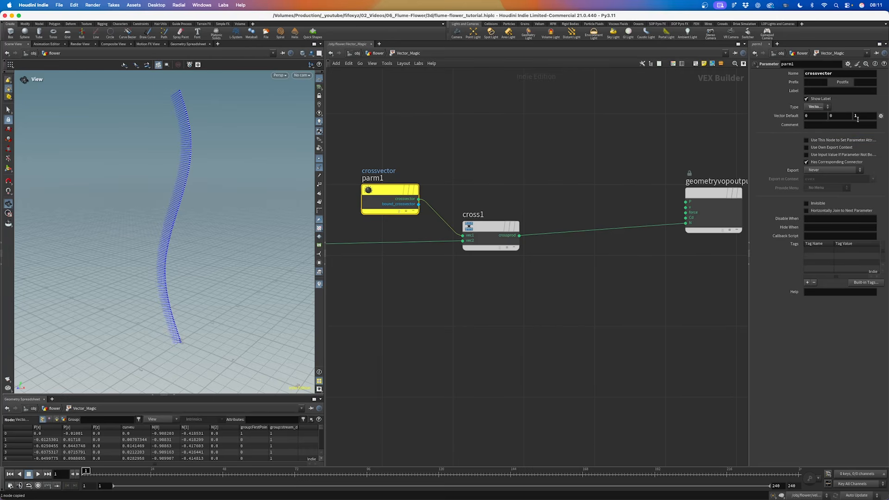
pyautogui.moveTo(196, 222); pyautogui.dragTo(173, 272)
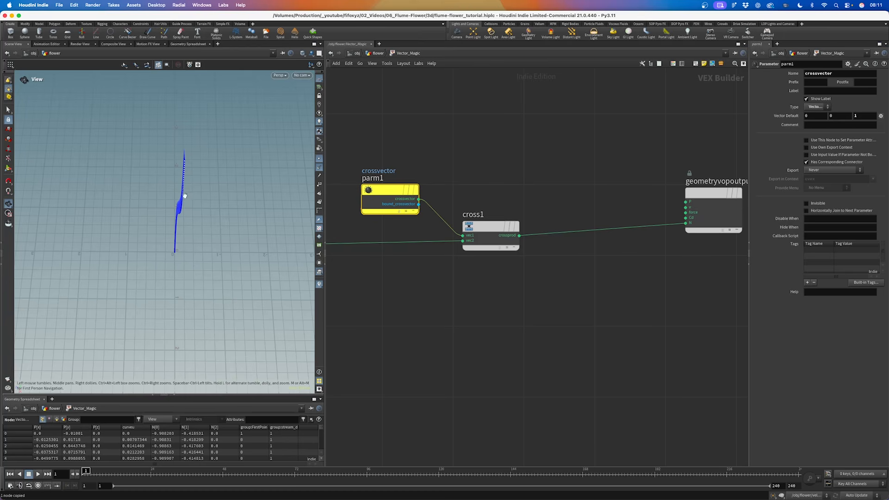
pyautogui.click(865, 117)
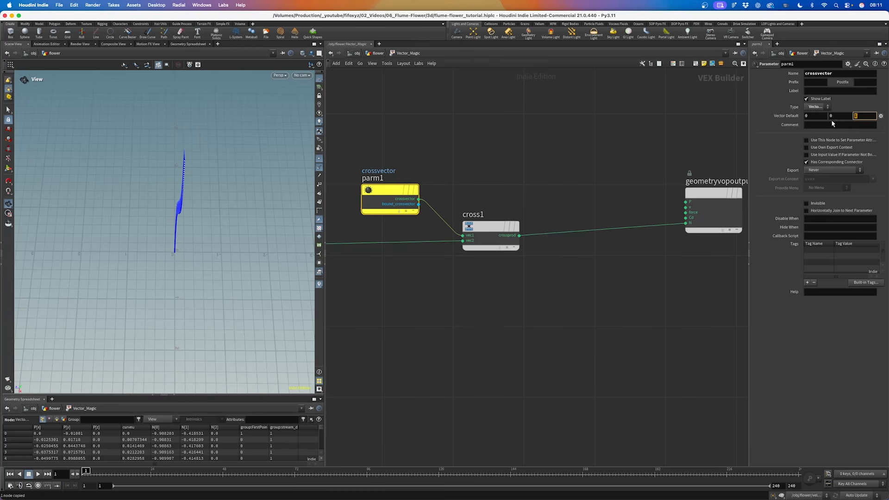
pyautogui.write('0')
pyautogui.click(816, 116)
pyautogui.write('1')
pyautogui.press('Return')
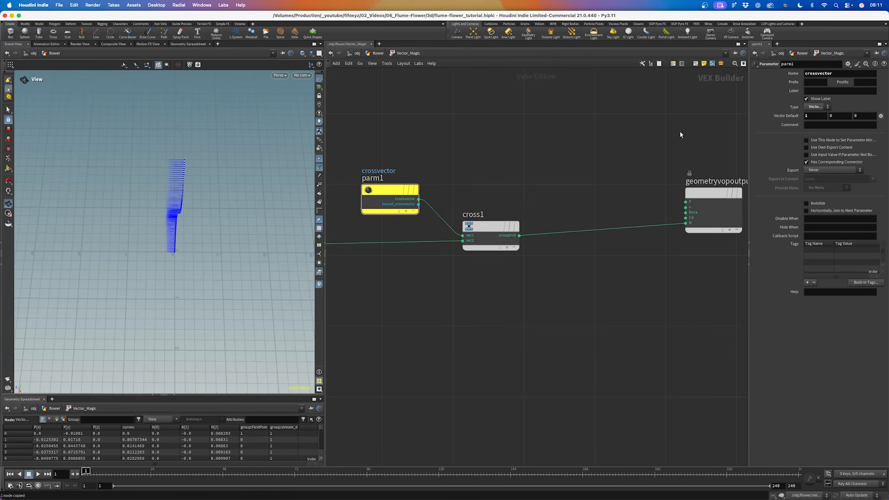
pyautogui.moveTo(279, 206); pyautogui.dragTo(146, 223)
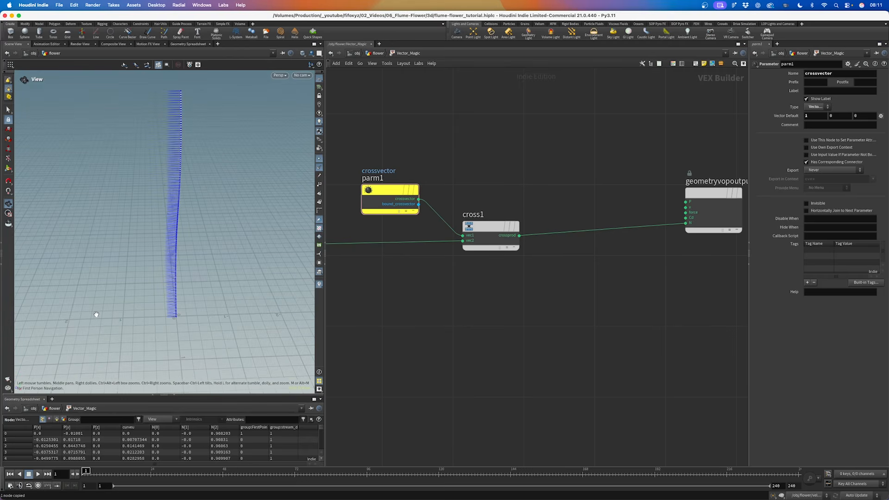
# Set the crossvector default to 1, 0, 1 and inspect the vectors along the stem curve.
pyautogui.click(862, 116)
pyautogui.write('1')
pyautogui.press('Return')
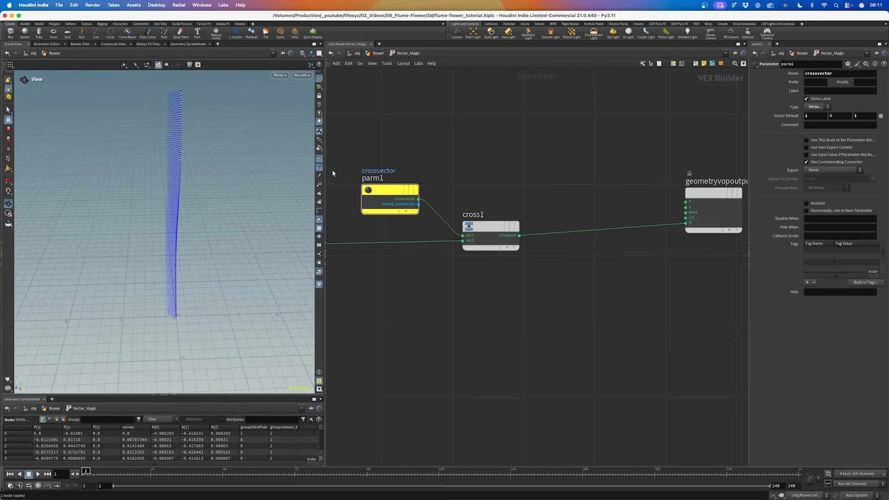
pyautogui.moveTo(190, 179); pyautogui.dragTo(168, 285)
pyautogui.press('h')
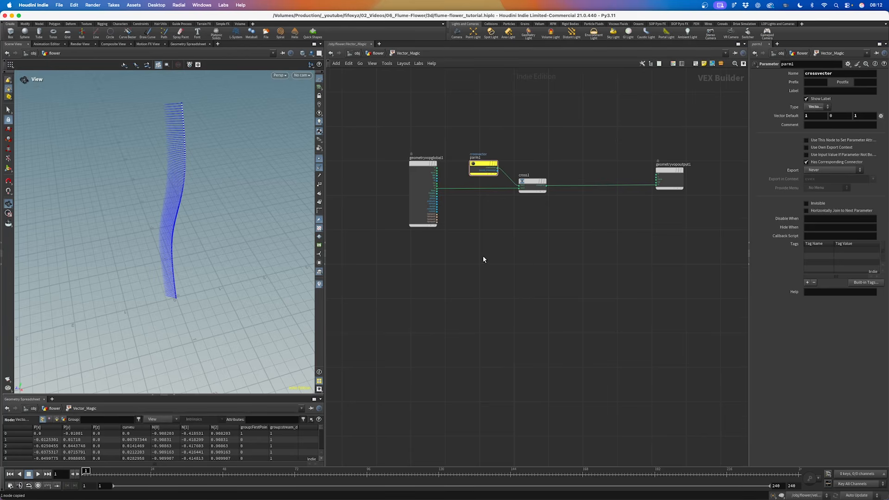
# Add a second Parameter node below the global node and name its parameter Goldenangle.
pyautogui.scroll(2, 483, 259)
pyautogui.press('Tab')
pyautogui.write('param')
pyautogui.press('Return')
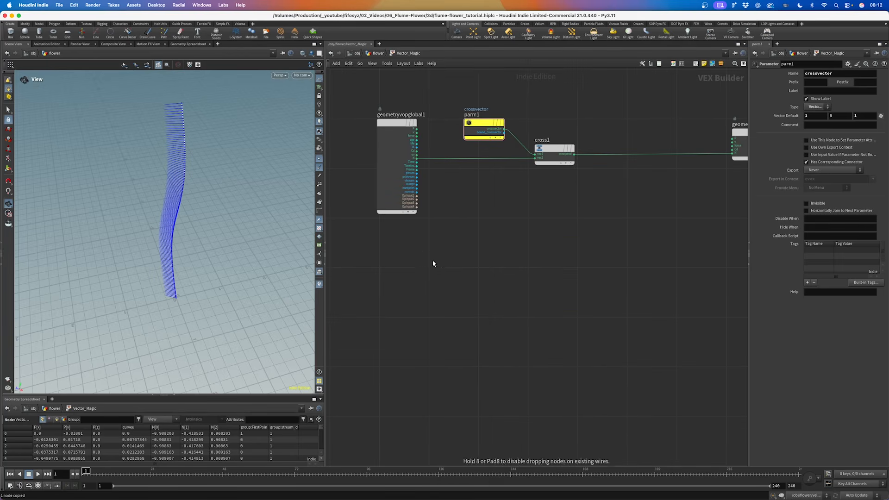
pyautogui.click(440, 262)
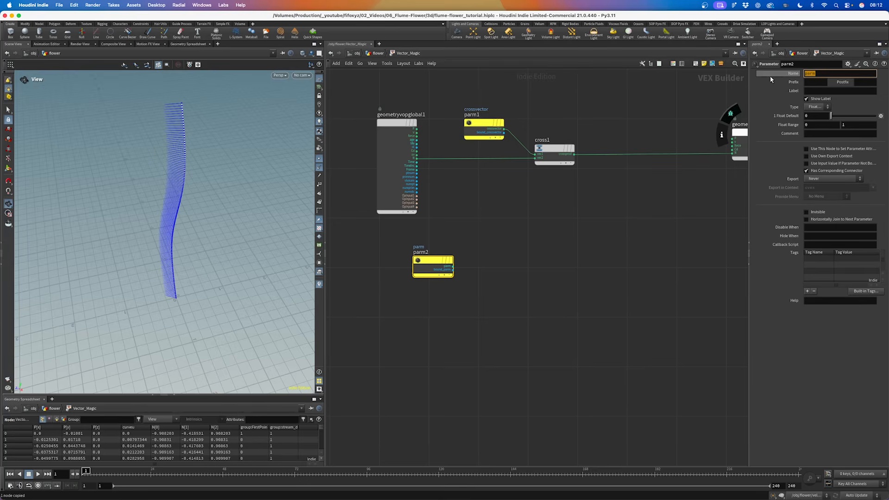
pyautogui.write('Goldenangle')
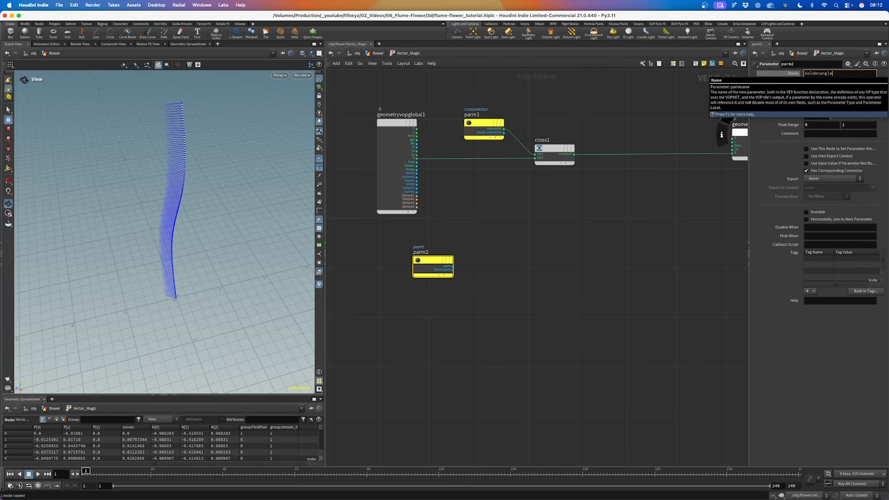
pyautogui.press('Return')
# Set the Goldenangle parameter's float default to 137.518.
pyautogui.click(811, 119)
pyautogui.write('137.')
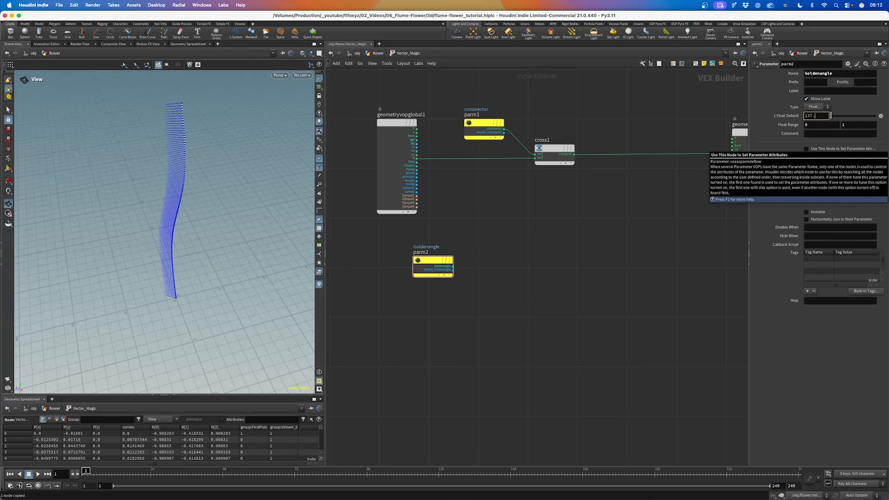
pyautogui.write('518')
pyautogui.press('Return')
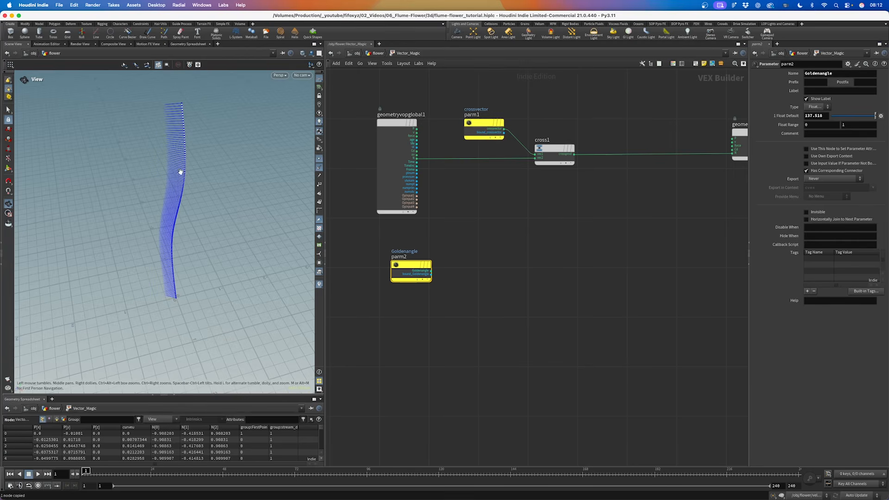
# Add a Multiply node and connect Goldenangle to its first input and the global ptnum to its second.
pyautogui.scroll(8, 422, 180)
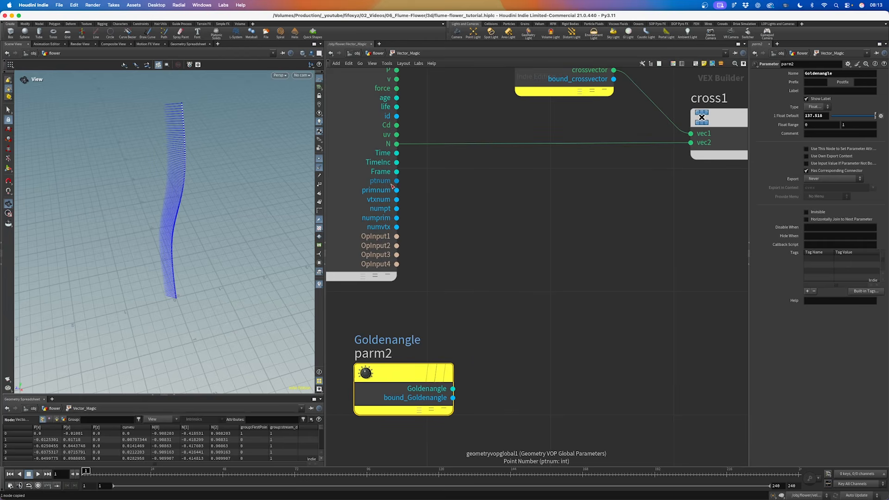
pyautogui.press('Tab')
pyautogui.write('mult')
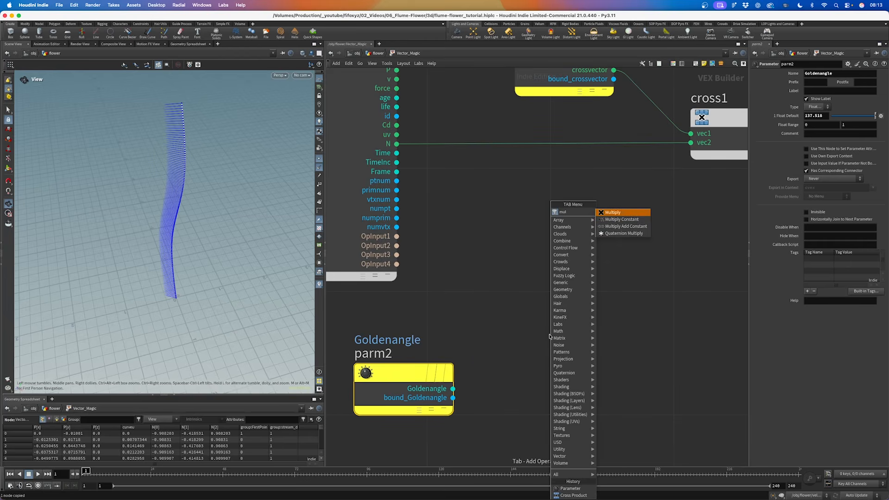
pyautogui.press('Return')
pyautogui.click(552, 304)
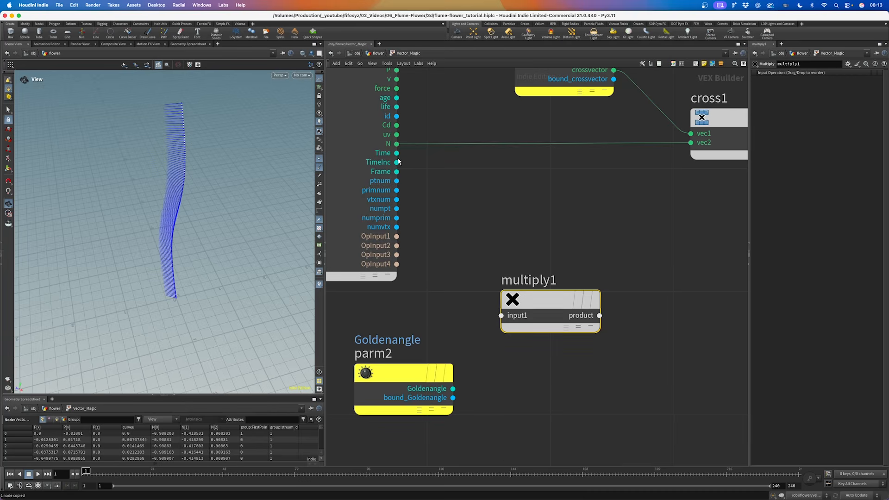
pyautogui.moveTo(453, 389); pyautogui.dragTo(501, 315)
pyautogui.moveTo(397, 181); pyautogui.dragTo(501, 324)
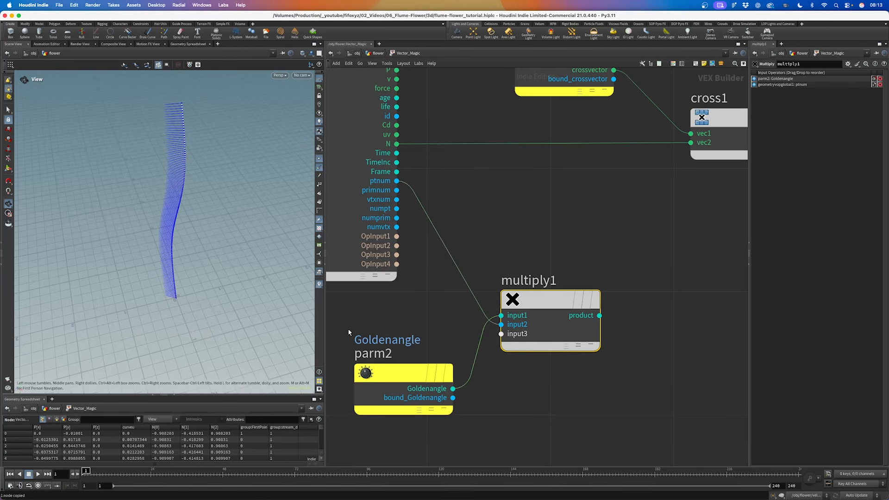
pyautogui.click(404, 393)
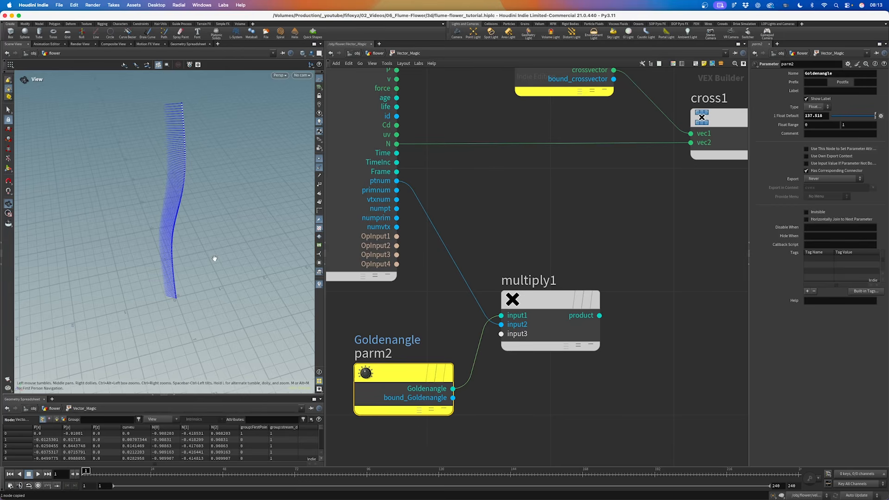
pyautogui.press('h')
pyautogui.moveTo(467, 321); pyautogui.dragTo(485, 324)
# Add a Rotate by Quaternion node between cross1 and the geometry output node, below their wire.
pyautogui.moveTo(627, 250); pyautogui.dragTo(543, 249, button='middle')
pyautogui.scroll(-2, 528, 200)
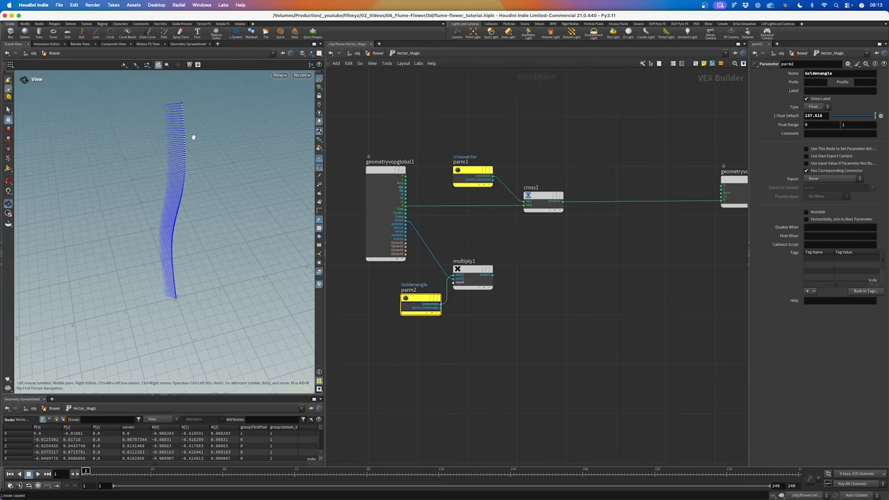
pyautogui.scroll(1, 535, 248)
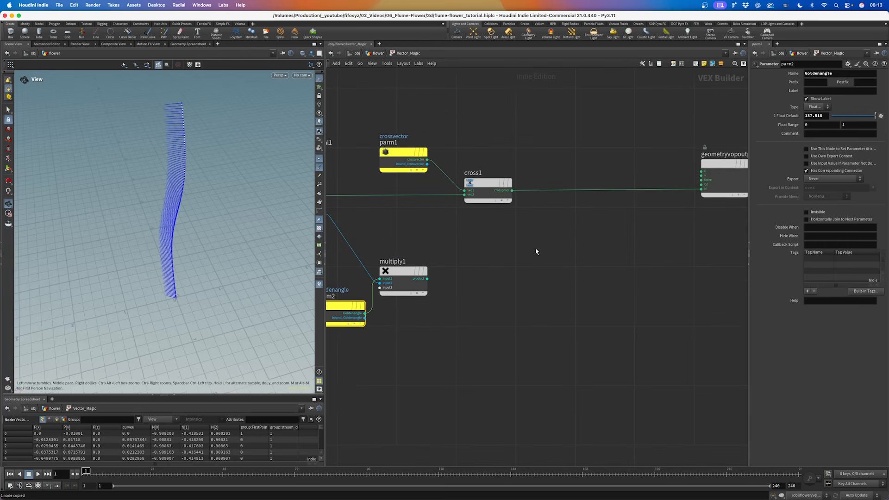
pyautogui.press('Tab')
pyautogui.write('rotat')
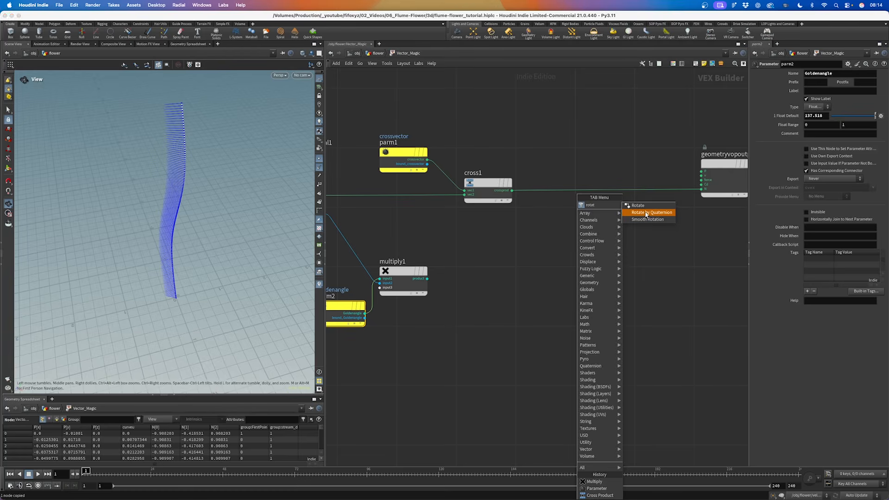
pyautogui.click(647, 214)
pyautogui.click(617, 229)
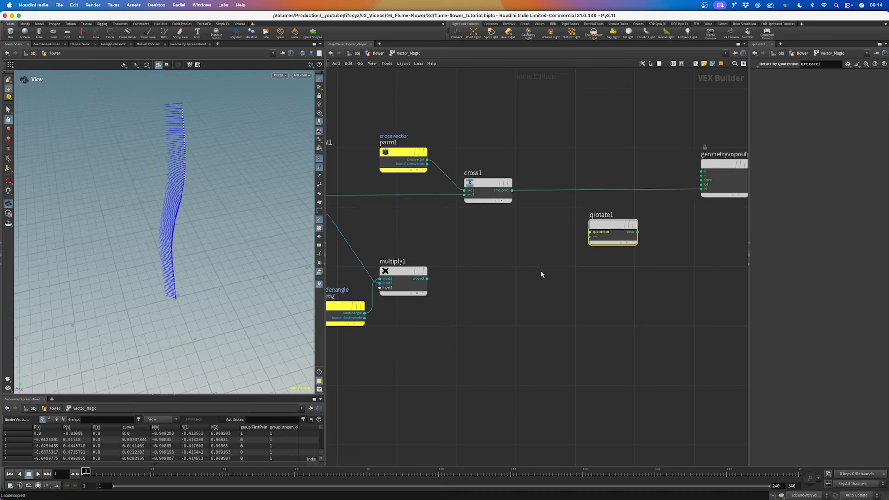
# Add a Quaternion node before qrotate1 and connect its quat output to qrotate1's quaternion input.
pyautogui.press('Tab')
pyautogui.write('qu')
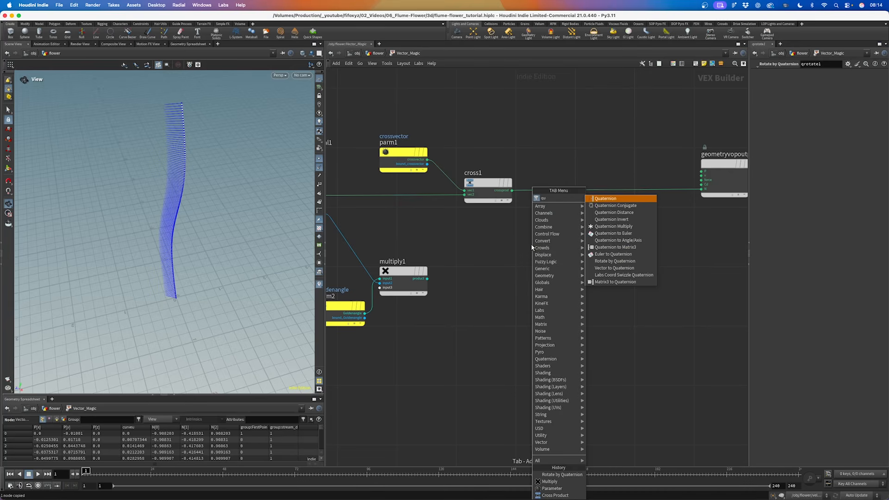
pyautogui.press('Return')
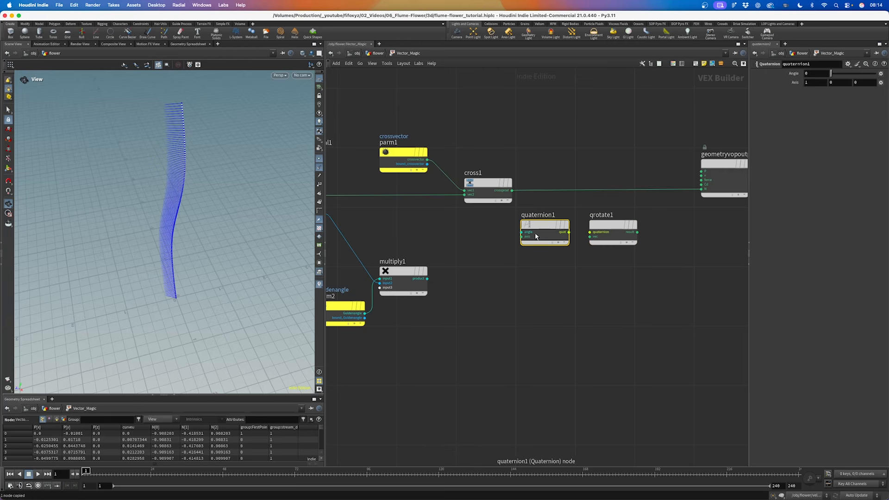
pyautogui.scroll(5, 540, 224)
pyautogui.moveTo(540, 224); pyautogui.dragTo(549, 226)
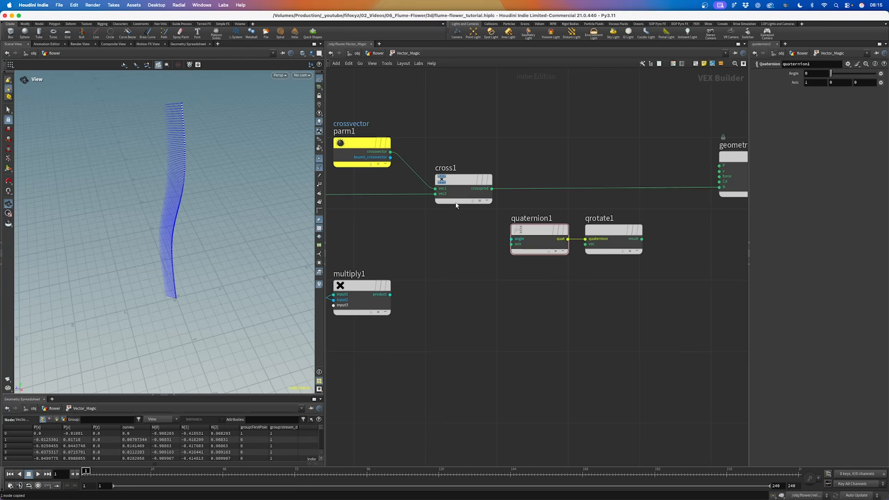
# Connect the global N to quaternion1's axis input and multiply1's product to its angle input.
pyautogui.moveTo(460, 182); pyautogui.dragTo(444, 183)
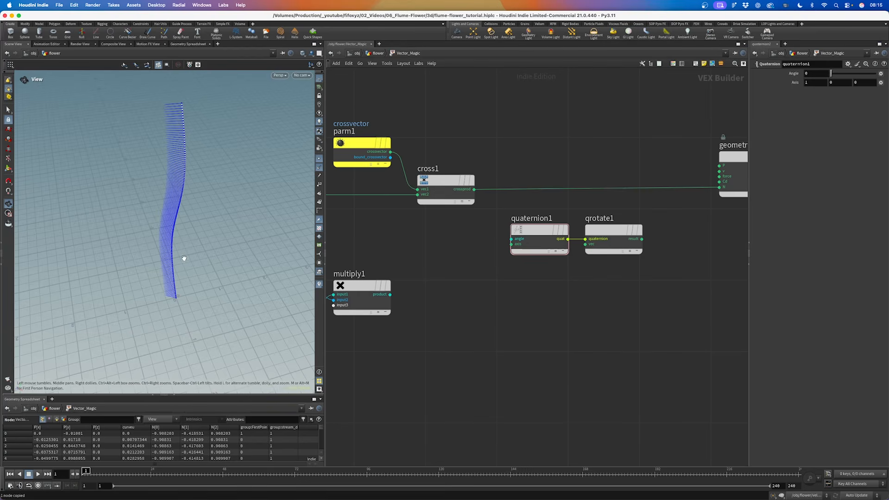
pyautogui.moveTo(357, 235); pyautogui.dragTo(465, 227, button='middle')
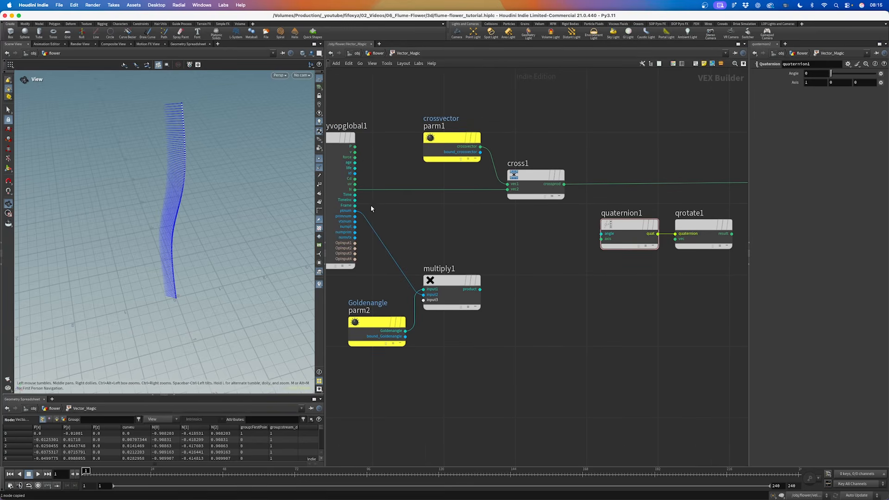
pyautogui.moveTo(355, 189); pyautogui.dragTo(601, 239)
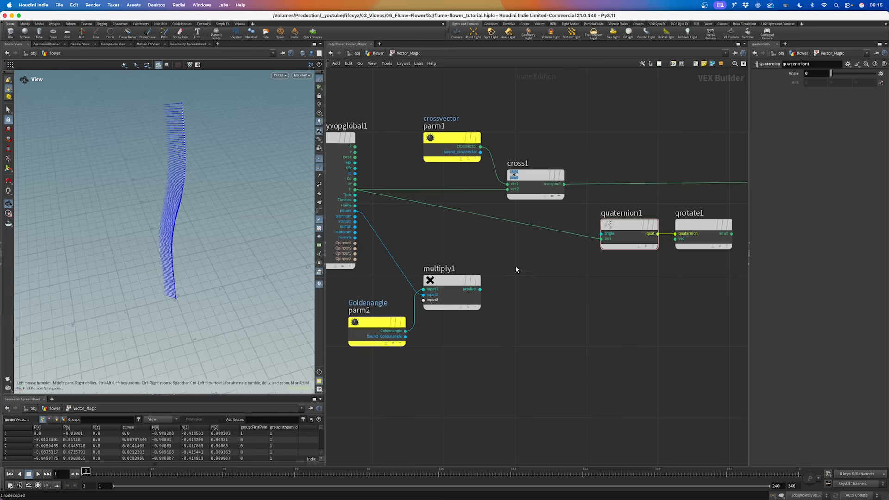
pyautogui.moveTo(480, 289); pyautogui.dragTo(599, 233)
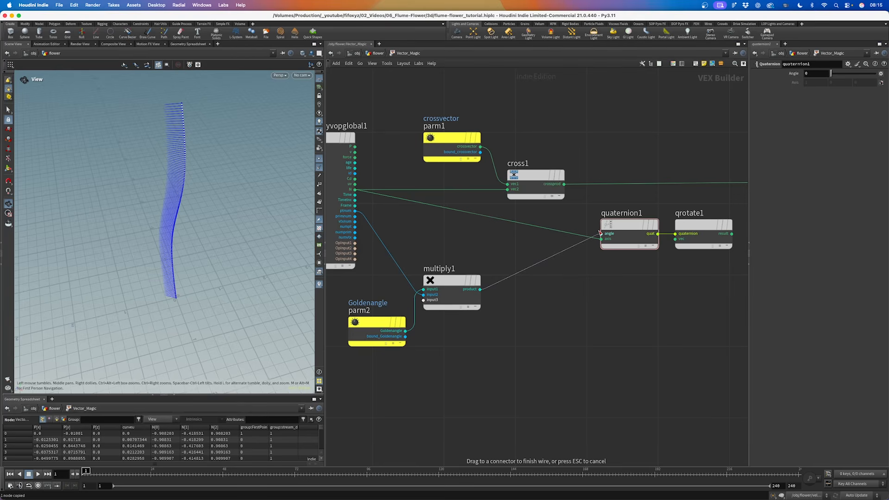
pyautogui.moveTo(600, 234); pyautogui.dragTo(600, 233)
pyautogui.scroll(-3, 526, 281)
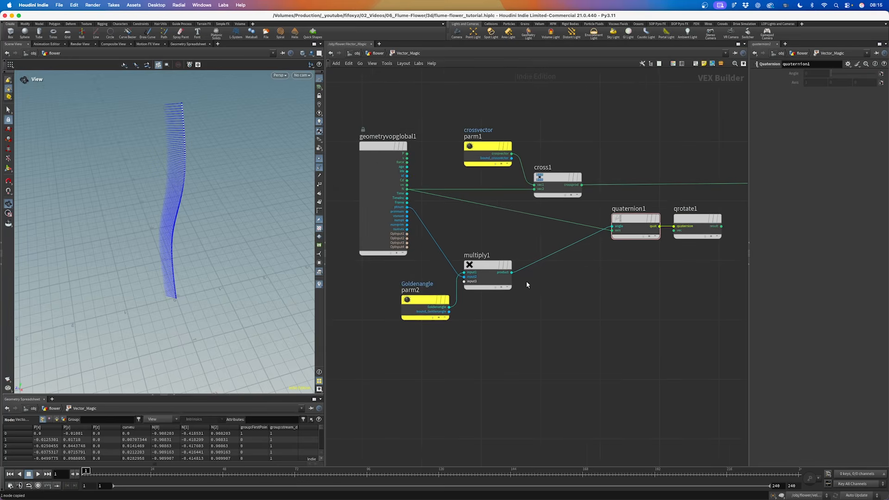
# Move multiply1 and the Goldenangle parameter node apart to make room between them, leaving Goldenangle selected.
pyautogui.scroll(2, 526, 280)
pyautogui.moveTo(478, 260); pyautogui.dragTo(571, 262)
pyautogui.moveTo(400, 303); pyautogui.dragTo(382, 305)
pyautogui.click(382, 305)
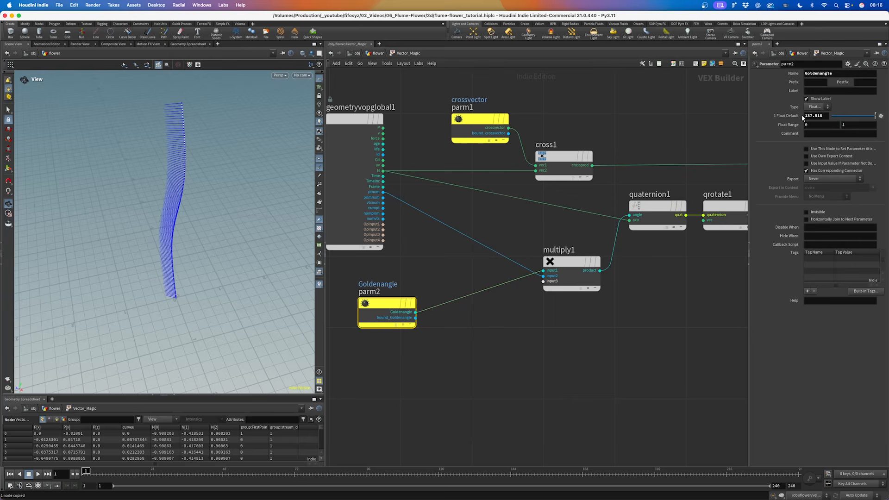
# Insert a Degrees to Radians node into the wire between the Goldenangle parameter and multiply1.
pyautogui.press('Tab')
pyautogui.write('degre')
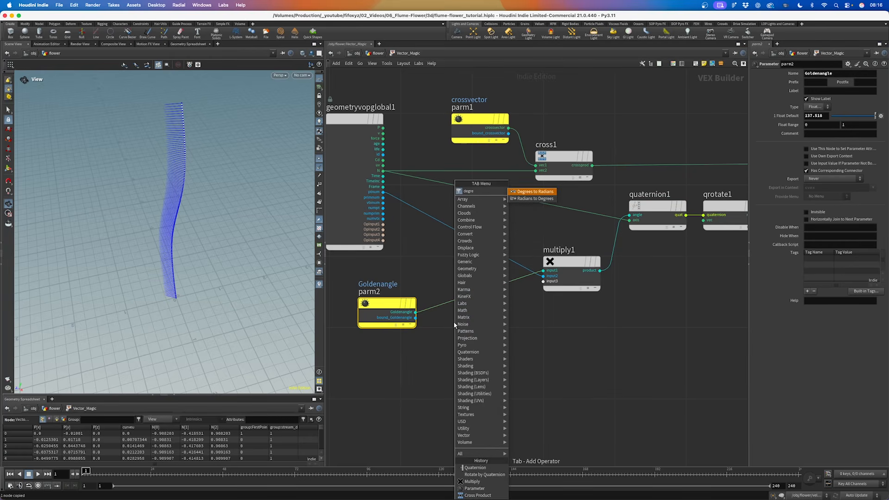
pyautogui.press('Return')
pyautogui.click(453, 321)
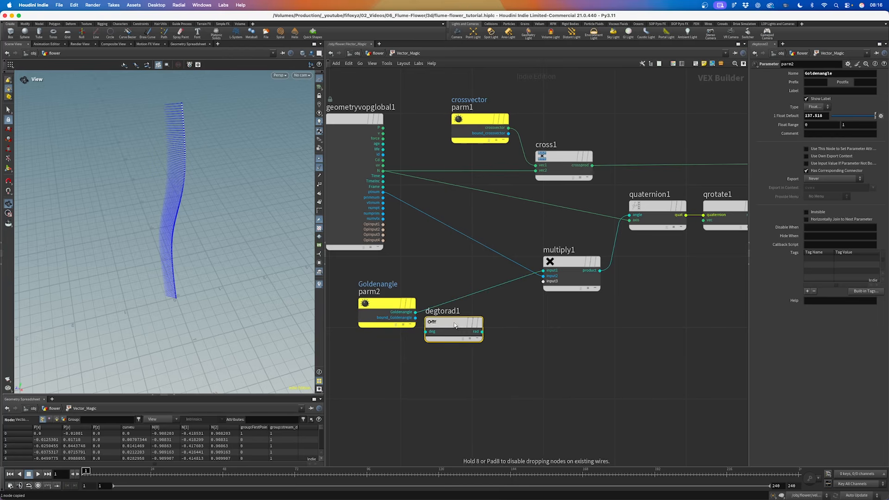
pyautogui.moveTo(504, 305); pyautogui.dragTo(472, 306)
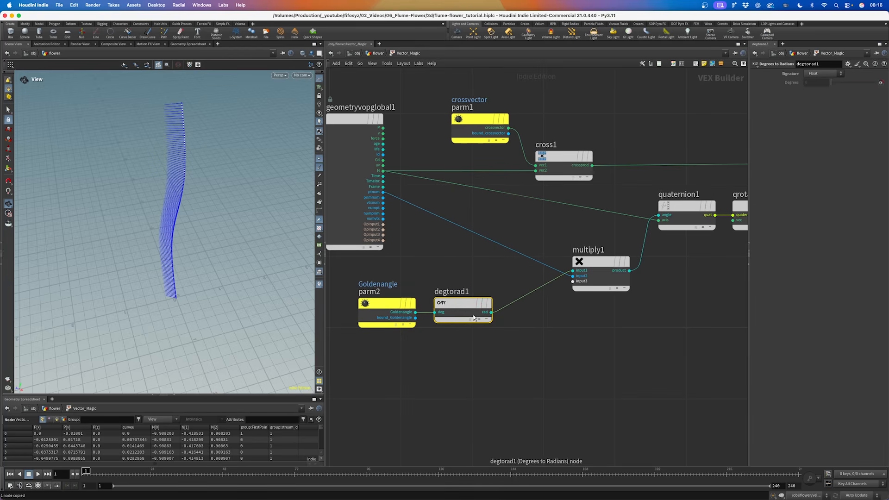
# Move multiply1, quaternion1 and qrotate1 closer to the new degtorad1 node to tidy the network.
pyautogui.moveTo(584, 308); pyautogui.dragTo(518, 314, button='middle')
pyautogui.moveTo(535, 273); pyautogui.dragTo(472, 273)
pyautogui.moveTo(477, 318); pyautogui.dragTo(549, 330, button='middle')
pyautogui.moveTo(634, 271); pyautogui.dragTo(496, 287, button='middle')
pyautogui.moveTo(553, 244); pyautogui.dragTo(484, 244)
pyautogui.moveTo(627, 241); pyautogui.dragTo(565, 241)
# Connect cross1's crossprod to qrotate1's vec input and qrotate1's result to the geometry output's N, keeping the output node close by.
pyautogui.moveTo(458, 199); pyautogui.dragTo(547, 260)
pyautogui.moveTo(650, 248); pyautogui.dragTo(585, 251, button='middle')
pyautogui.moveTo(536, 253); pyautogui.dragTo(639, 206)
pyautogui.moveTo(660, 171); pyautogui.dragTo(573, 168)
pyautogui.moveTo(143, 272); pyautogui.dragTo(213, 262, button='right')
pyautogui.moveTo(212, 262); pyautogui.dragTo(200, 220)
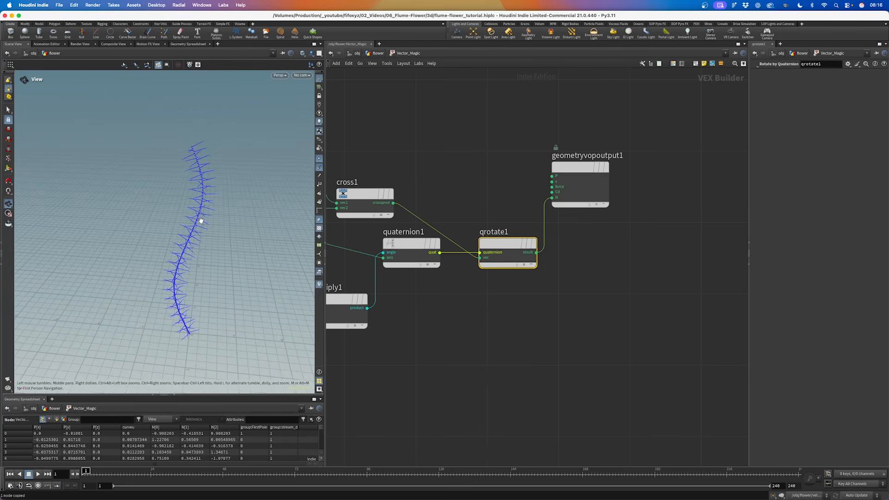
pyautogui.press('h')
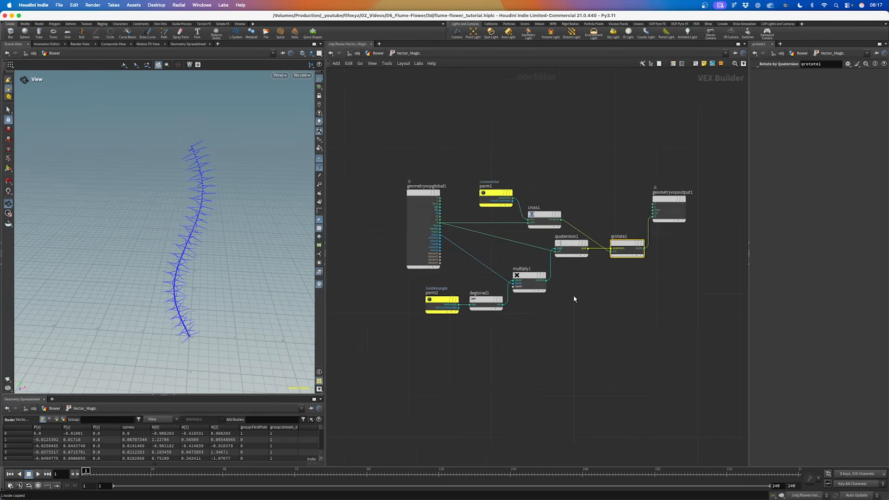
# Add a Bind Export node above the crossvector parameter, fed by the global N output.
pyautogui.scroll(3, 427, 207)
pyautogui.moveTo(437, 310); pyautogui.dragTo(492, 155)
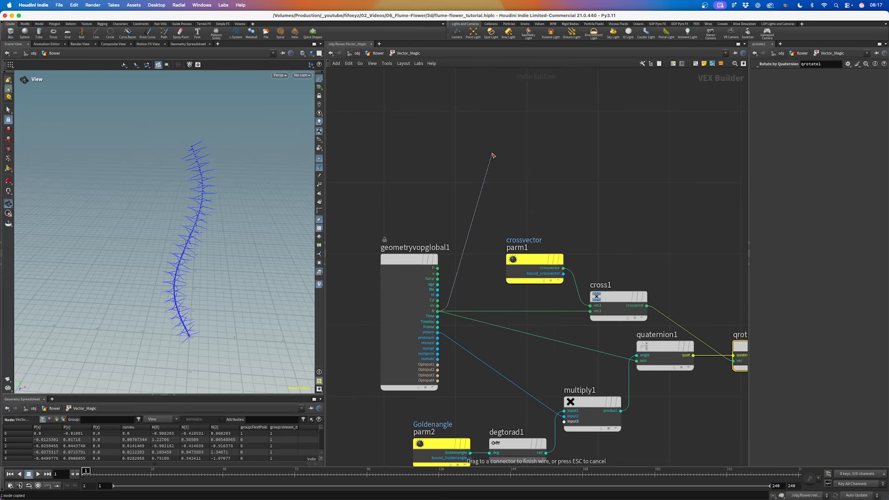
pyautogui.press('Tab')
pyautogui.write('bind')
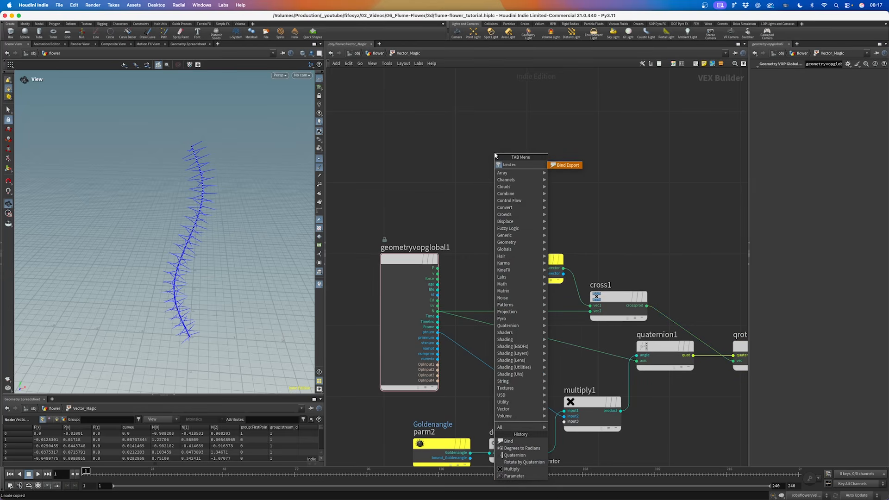
pyautogui.press('Return')
pyautogui.click(493, 152)
pyautogui.click(481, 154)
pyautogui.moveTo(647, 220); pyautogui.dragTo(582, 203, button='middle')
pyautogui.moveTo(730, 306); pyautogui.dragTo(666, 304, button='middle')
pyautogui.scroll(-3, 669, 273)
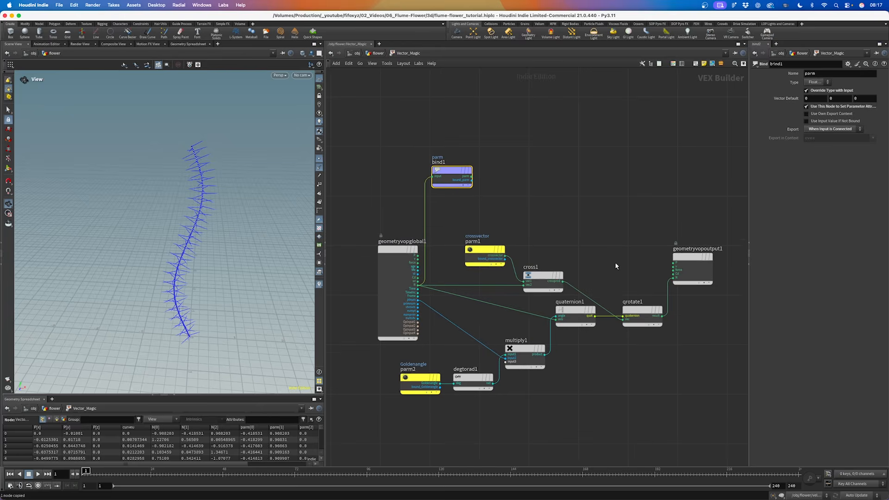
# Name the bind node's exported attribute up.
pyautogui.scroll(3, 447, 199)
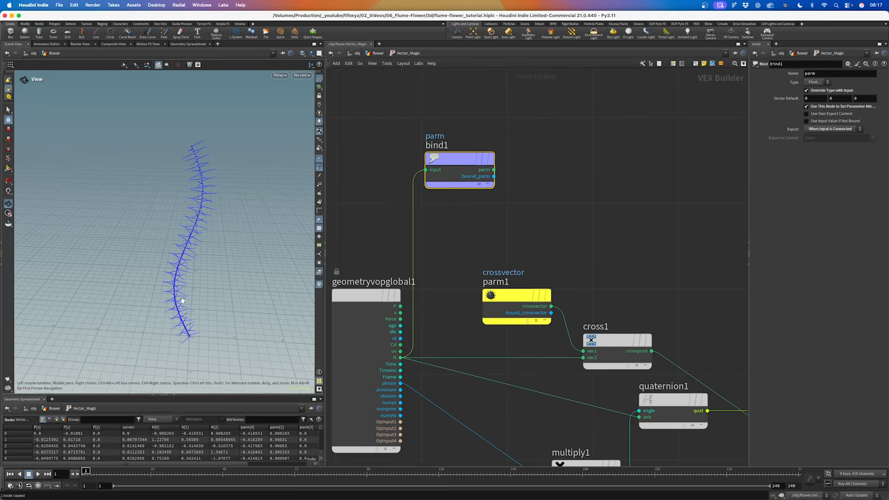
pyautogui.moveTo(518, 227); pyautogui.dragTo(474, 139)
pyautogui.moveTo(816, 73); pyautogui.dragTo(754, 74)
pyautogui.write('up')
pyautogui.press('Return')
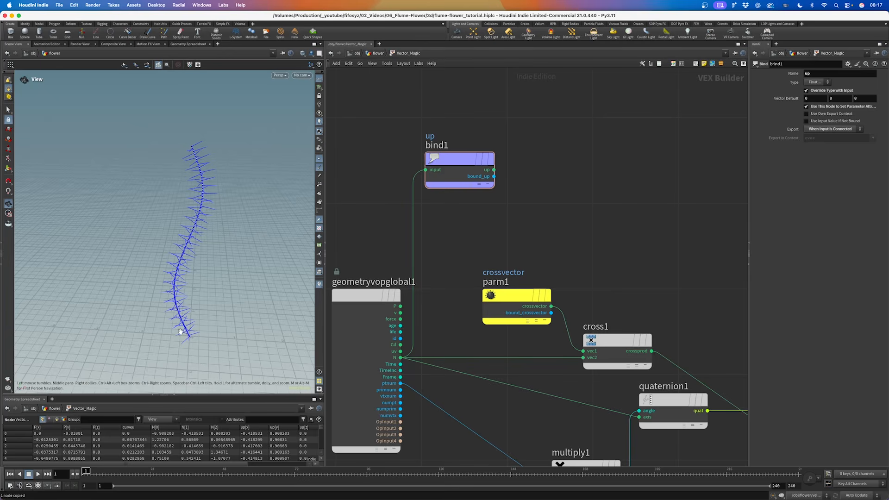
# Return to the flower network and visualize Vector_Magic's up attribute in the viewport from its node info.
pyautogui.press('u')
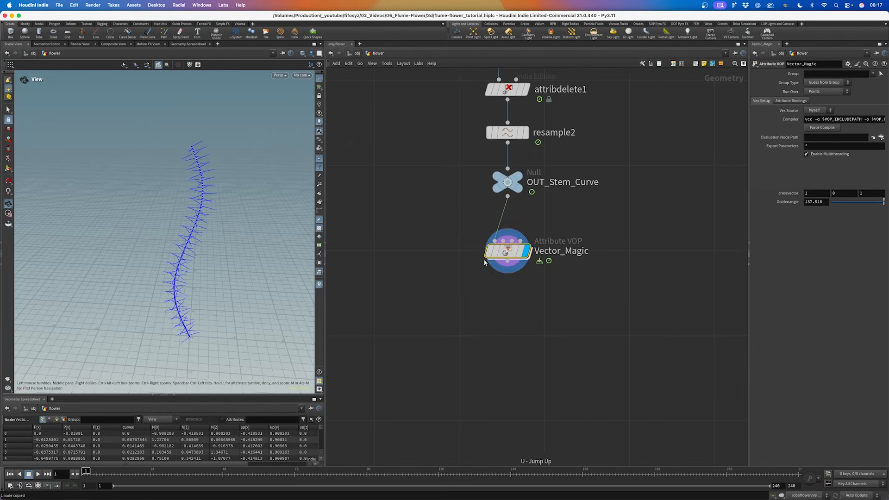
pyautogui.click(473, 252)
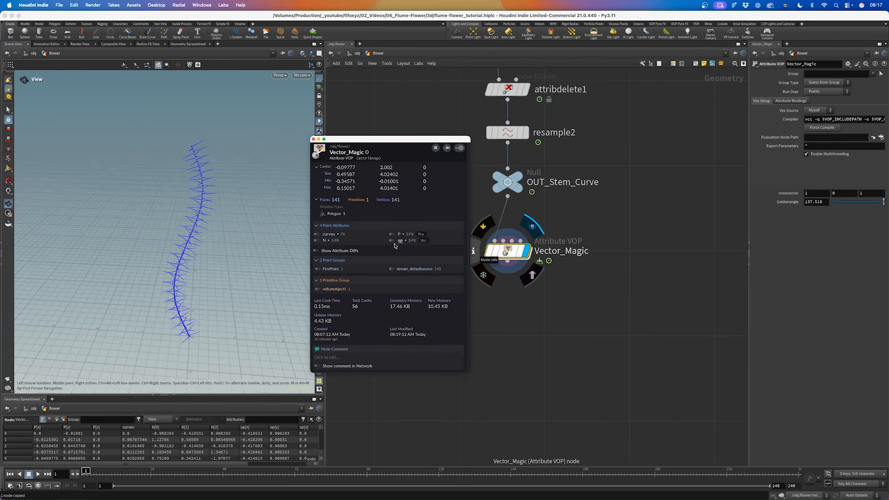
pyautogui.click(392, 240)
pyautogui.click(313, 139)
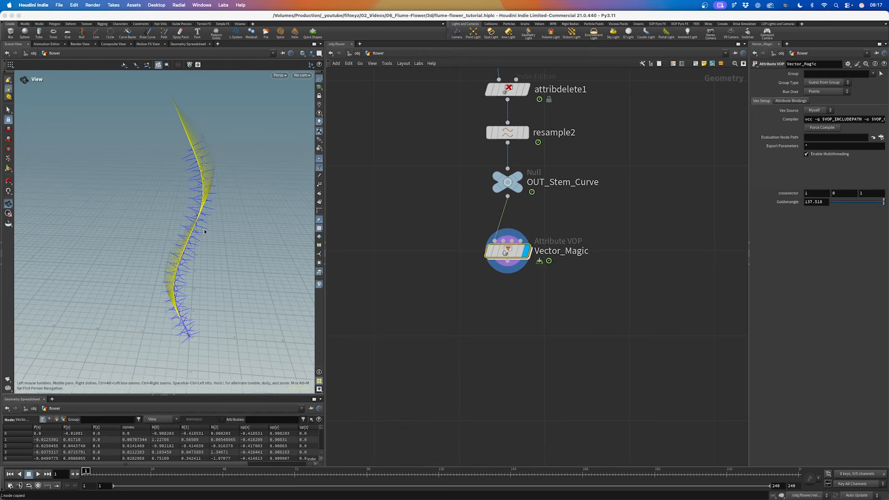
pyautogui.moveTo(200, 238); pyautogui.dragTo(201, 234)
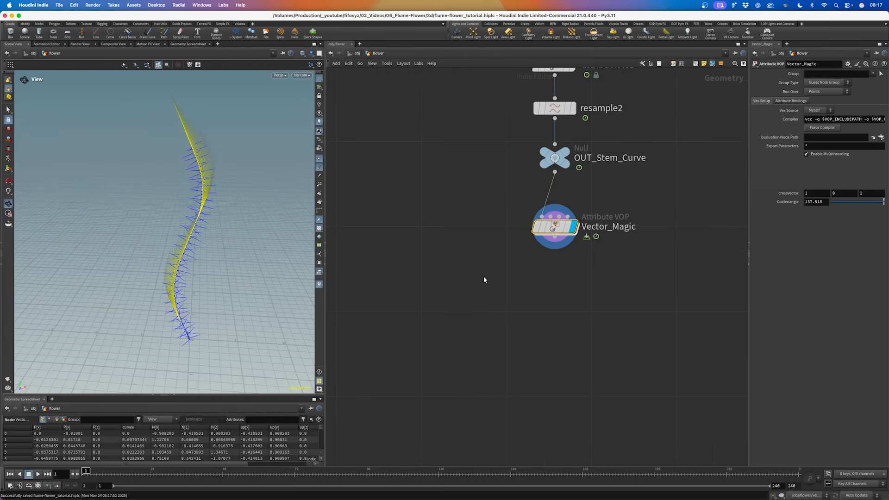
# Turn off the up attribute visualization of Vector_Magic and display the stem curve's points in the viewport.
pyautogui.middleClick(537, 229)
pyautogui.click(440, 210)
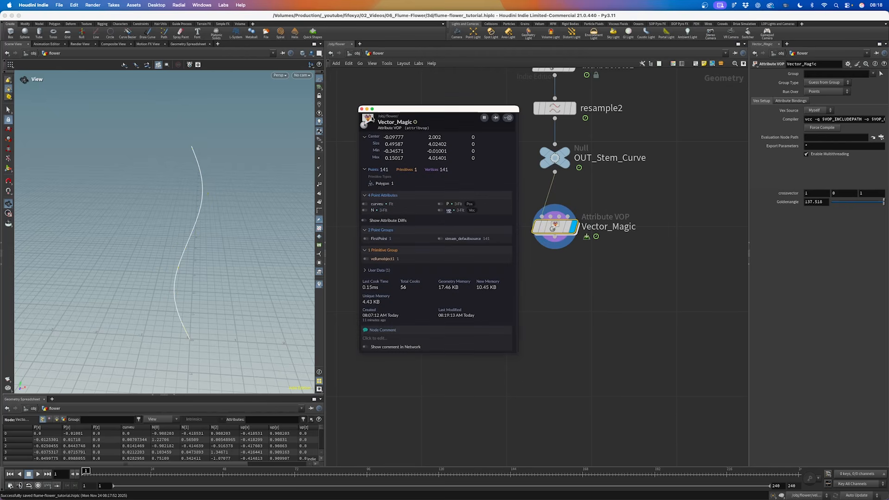
pyautogui.click(361, 109)
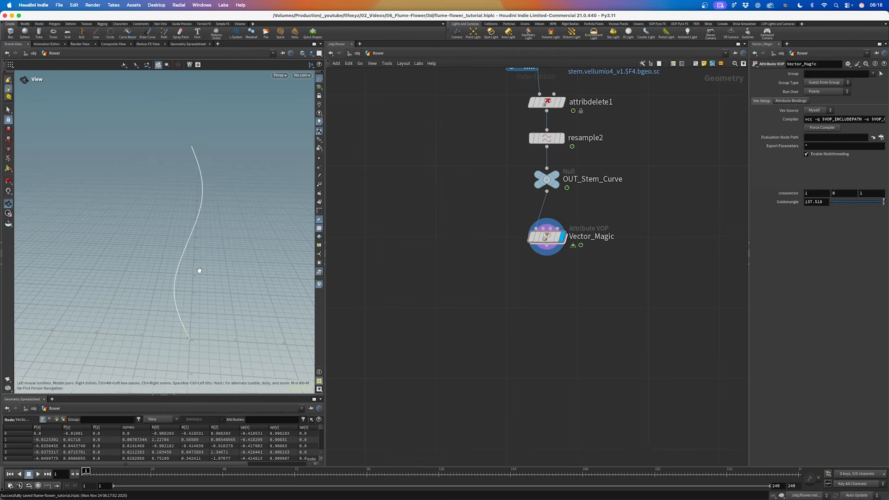
pyautogui.moveTo(198, 270); pyautogui.dragTo(190, 255)
pyautogui.click(319, 159)
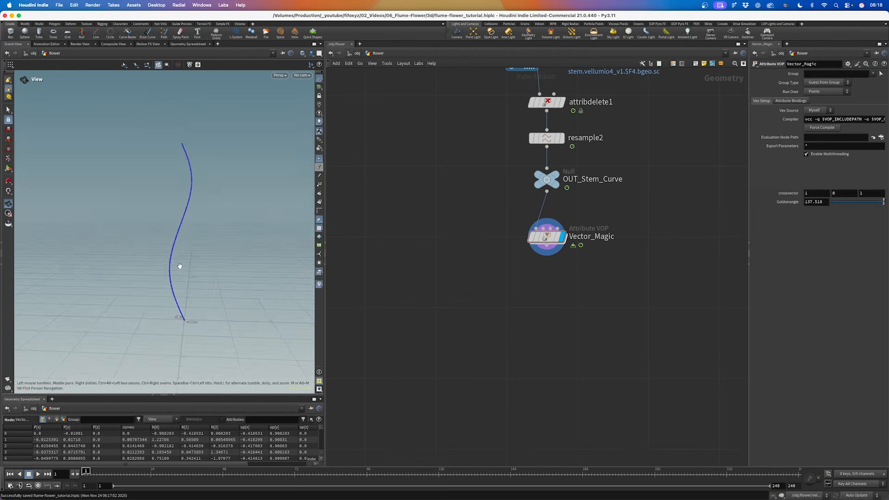
pyautogui.moveTo(178, 298)
pyautogui.mouseDown()
pyautogui.moveTo(184, 258)
pyautogui.moveTo(163, 303)
pyautogui.mouseUp()
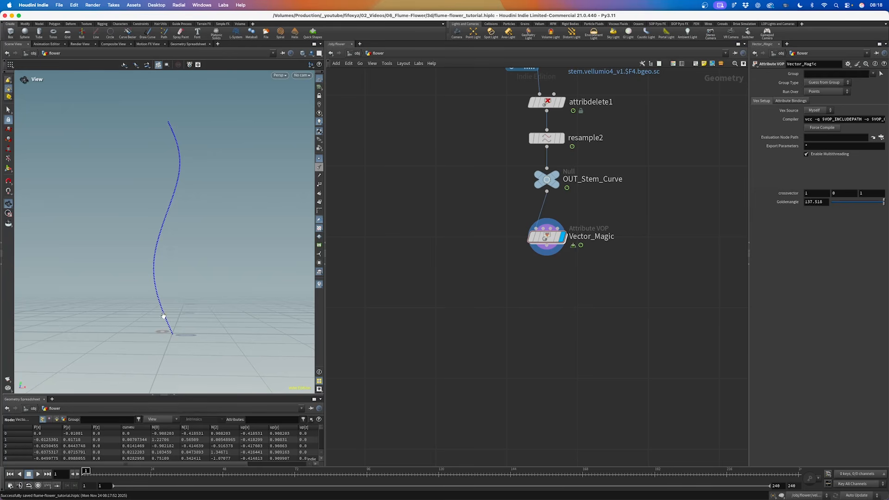
pyautogui.moveTo(161, 301); pyautogui.dragTo(145, 220)
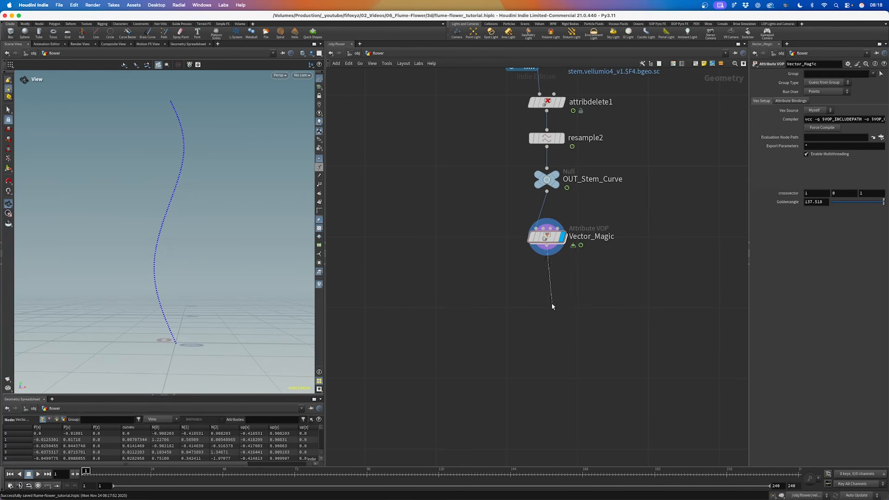
pyautogui.click(547, 254)
pyautogui.press('Tab')
pyautogui.press('Escape')
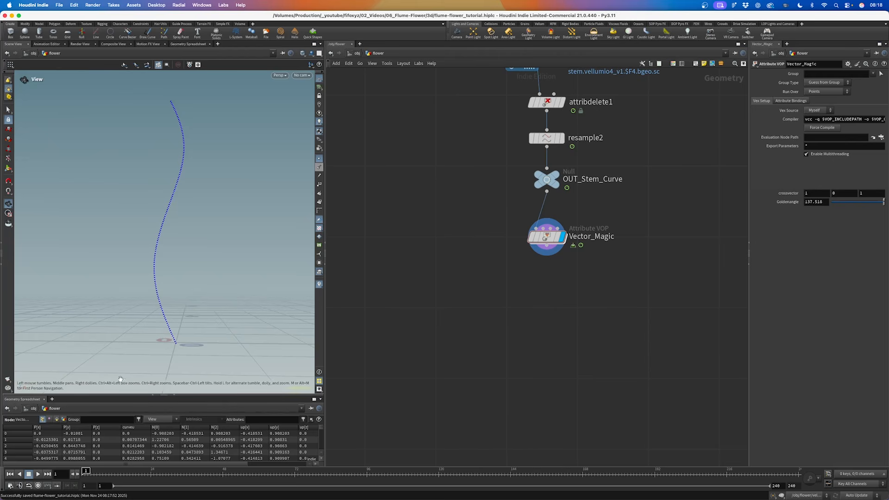
# Enlarge the geometry spreadsheet and examine Vector_Magic's vector and group columns.
pyautogui.moveTo(178, 395); pyautogui.dragTo(175, 327)
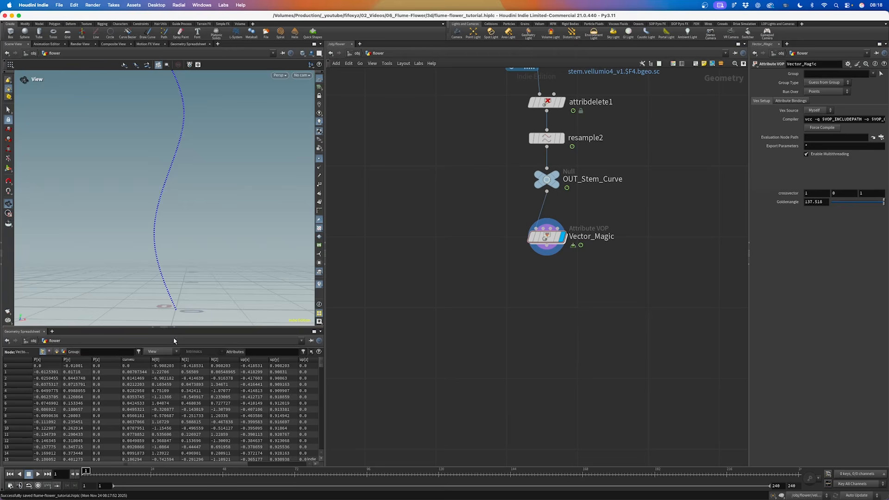
pyautogui.moveTo(201, 464); pyautogui.dragTo(283, 464)
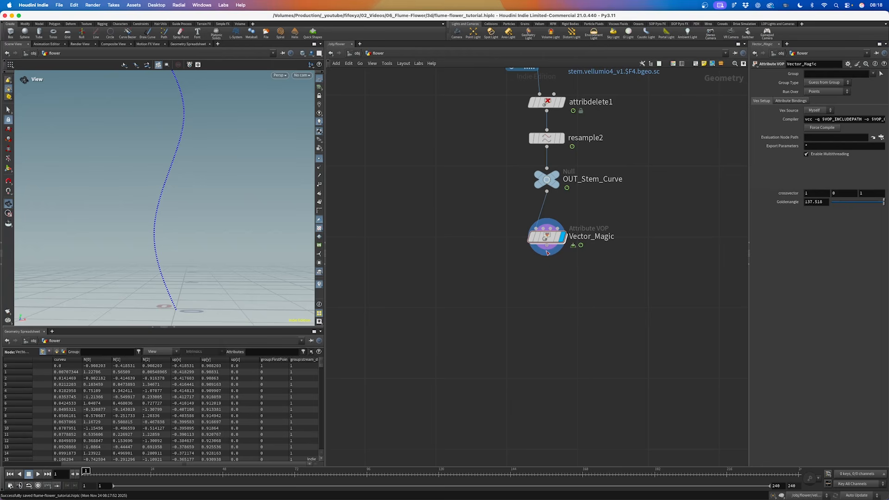
# Add a Group Expand node connected to Vector_Magic's output.
pyautogui.moveTo(547, 251); pyautogui.dragTo(545, 311)
pyautogui.write('group expa')
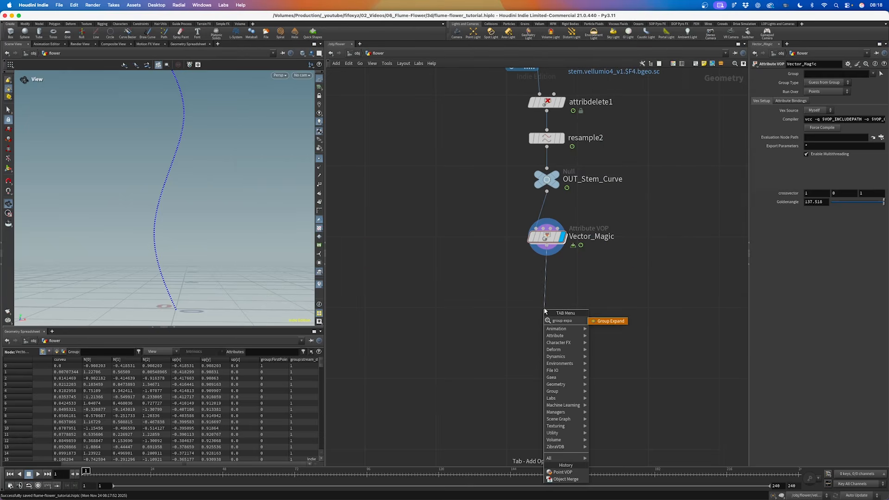
pyautogui.press('Return')
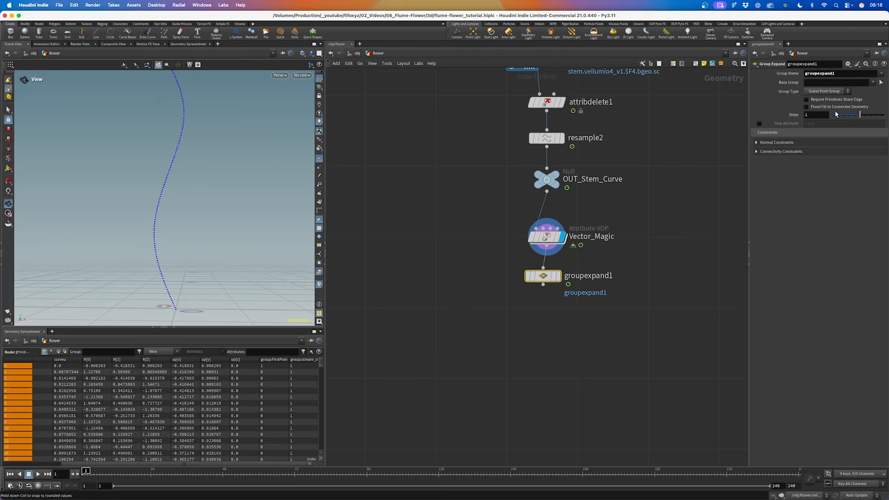
# Name the expanded group Bottom and use FirstPoint as its base group.
pyautogui.write('p')
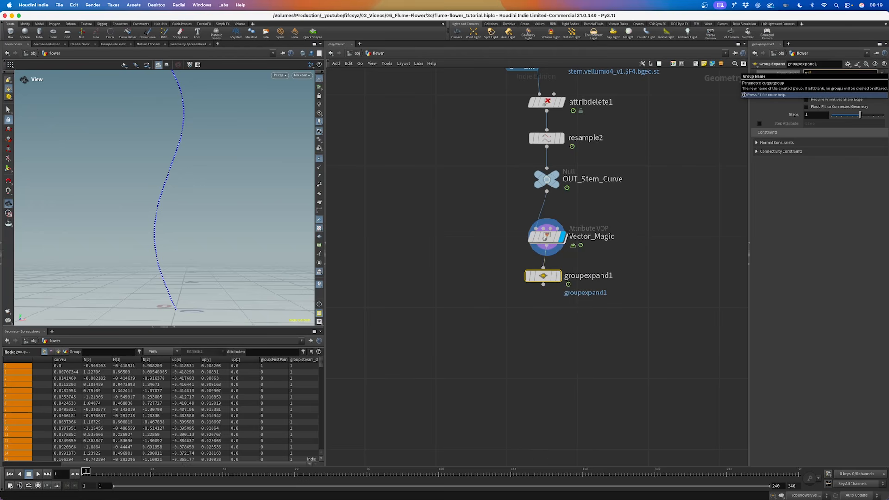
pyautogui.press('Return')
pyautogui.click(873, 82)
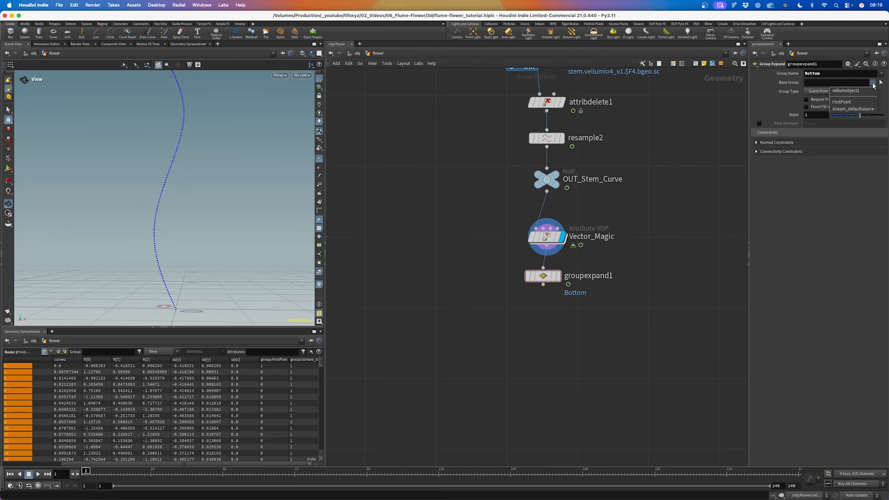
pyautogui.click(842, 103)
pyautogui.moveTo(749, 105); pyautogui.dragTo(728, 111)
# Display groupexpand1, align it under Vector_Magic and set its expansion steps to 25.
pyautogui.click(551, 277)
pyautogui.moveTo(533, 277); pyautogui.dragTo(537, 274)
pyautogui.moveTo(852, 115); pyautogui.dragTo(883, 116)
pyautogui.write('25')
pyautogui.press('Return')
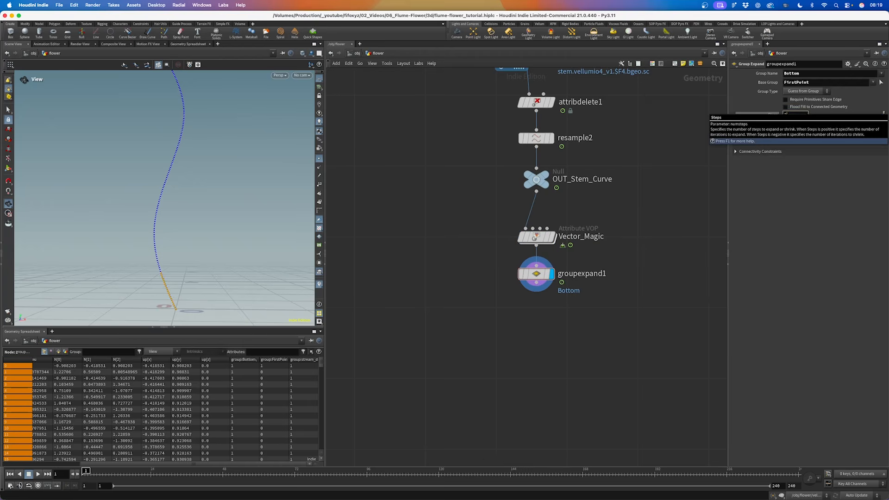
pyautogui.click(527, 273)
# Save the scene and inspect the Bottom group along the stem curve.
pyautogui.scroll(-5, 528, 273)
pyautogui.press('super+s')
pyautogui.moveTo(188, 304)
pyautogui.mouseDown()
pyautogui.moveTo(198, 276)
pyautogui.moveTo(190, 307)
pyautogui.mouseUp()
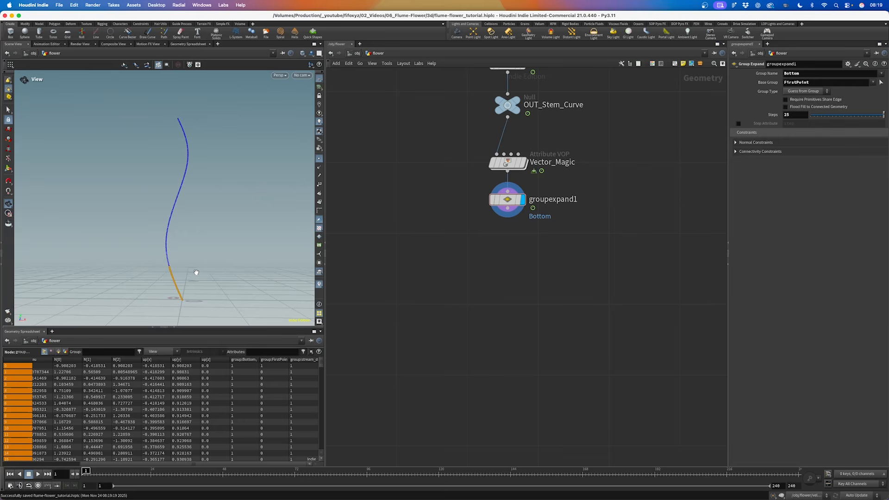
pyautogui.moveTo(181, 277); pyautogui.dragTo(158, 245)
# Add a Point VOP node below groupexpand1, leaving it unconnected.
pyautogui.click(470, 263)
pyautogui.press('Tab')
pyautogui.write('po')
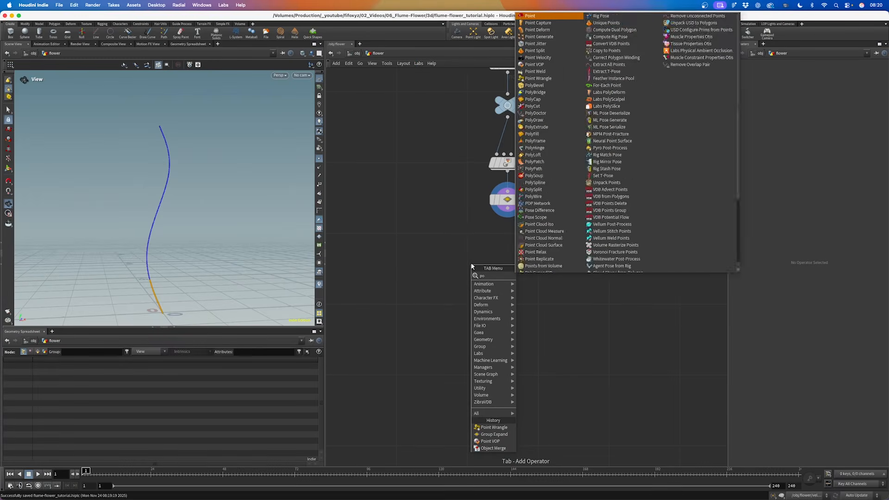
pyautogui.write('int vop')
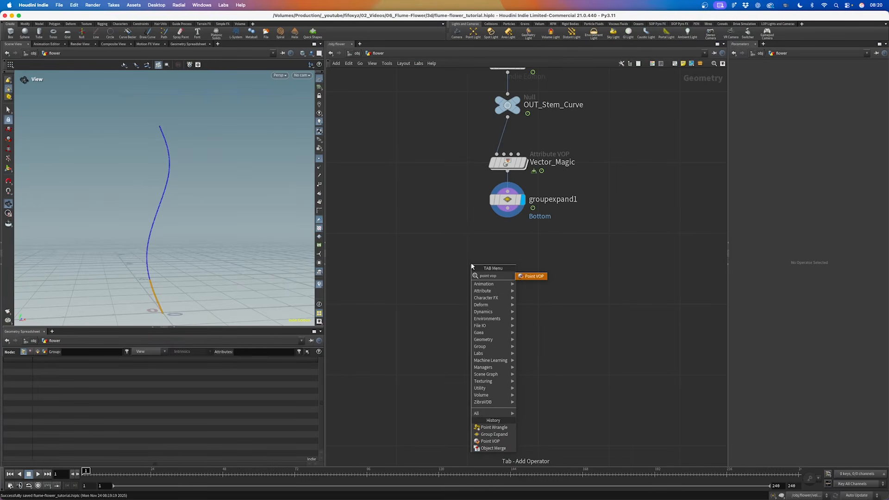
pyautogui.press('Return')
pyautogui.click(508, 266)
# Rename the new Point VOP node create_mask.
pyautogui.doubleClick(545, 266)
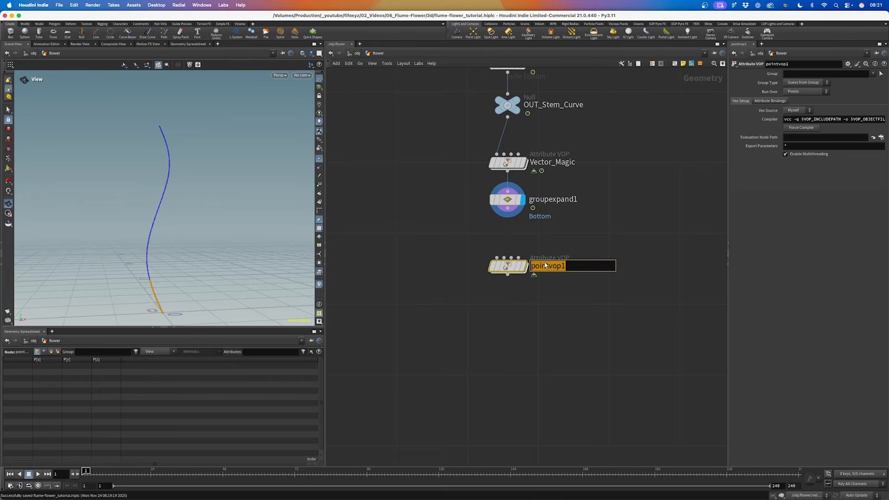
pyautogui.write('ccr')
pyautogui.write('reate_')
pyautogui.write('mask')
pyautogui.press('Return')
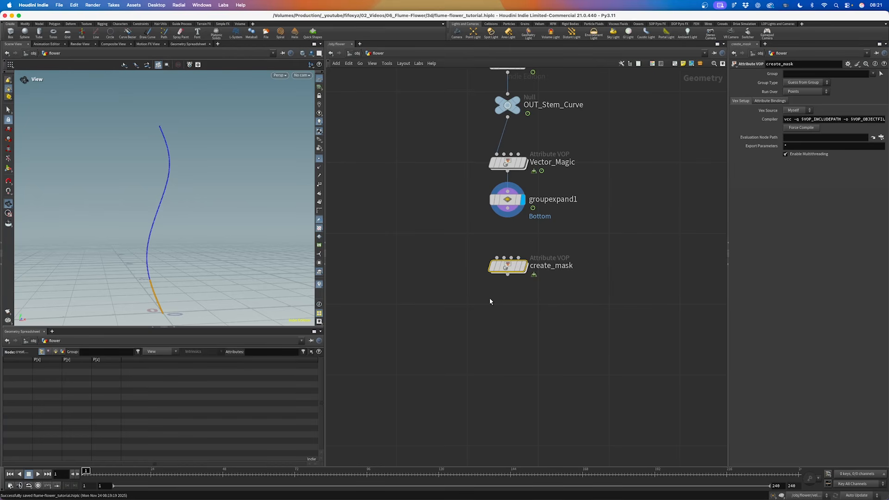
pyautogui.press('Tab')
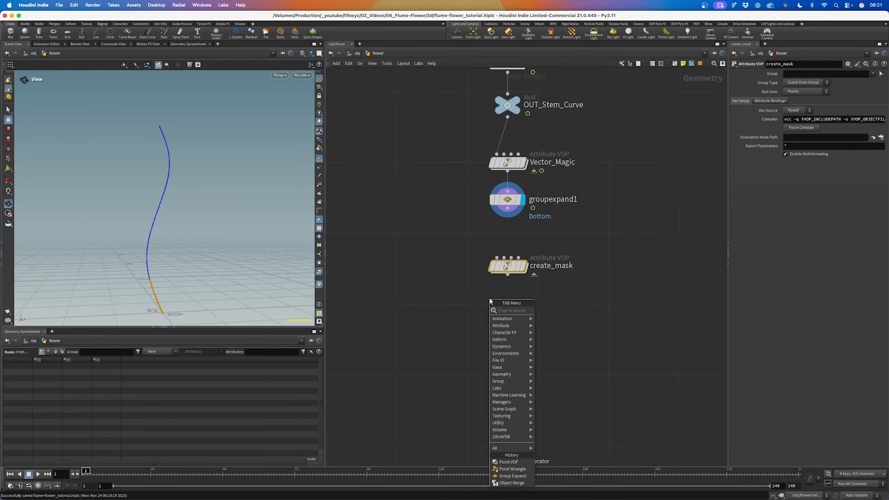
pyautogui.write('pyro s')
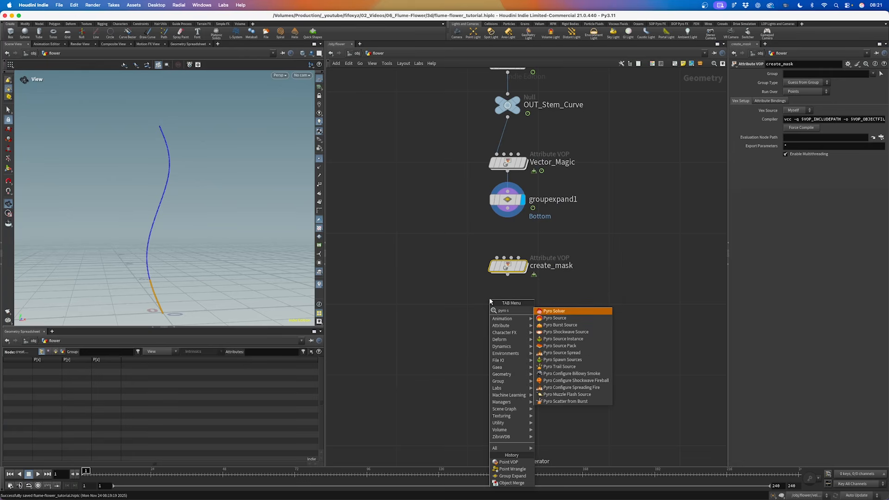
pyautogui.write('pre')
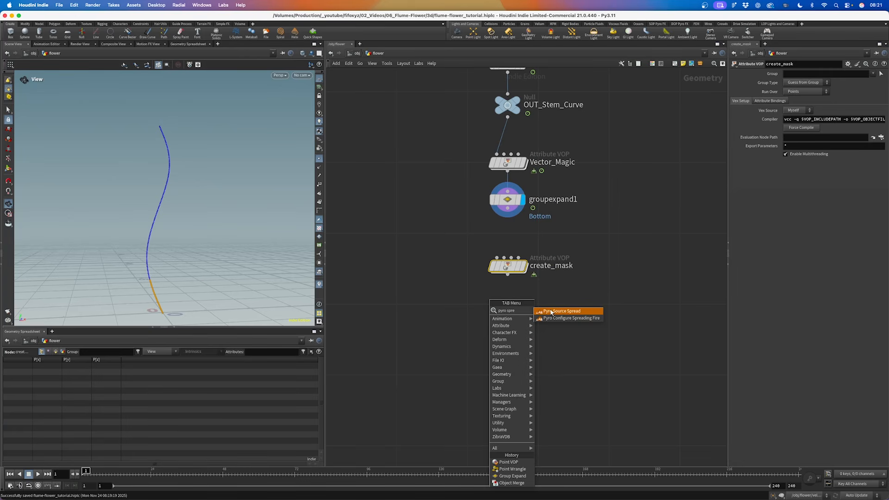
# Display create_mask, feed groupexpand1 into its first input, and enter its network, making room before the output node.
pyautogui.click(523, 267)
pyautogui.moveTo(507, 208); pyautogui.dragTo(496, 257)
pyautogui.doubleClick(508, 268)
pyautogui.moveTo(620, 184); pyautogui.dragTo(728, 185)
# Add a Bind node named curveu to create_mask, between the global inputs and the output node.
pyautogui.press('Tab')
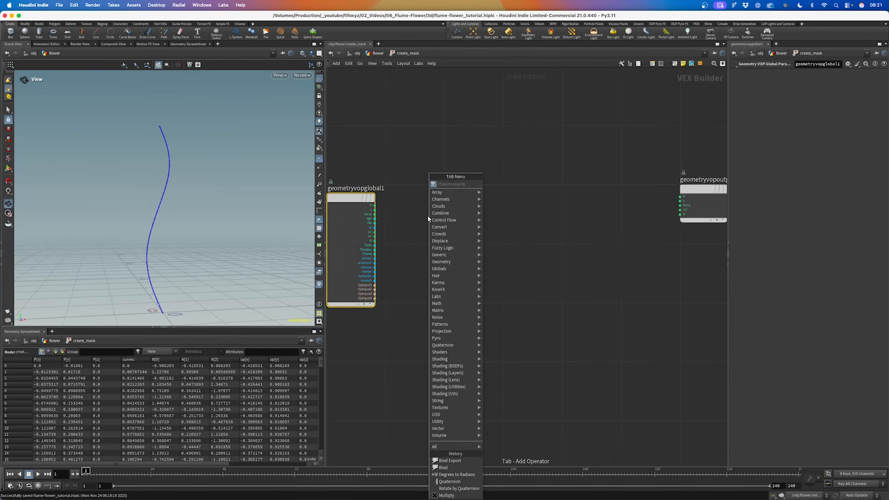
pyautogui.write('bind')
pyautogui.press('Return')
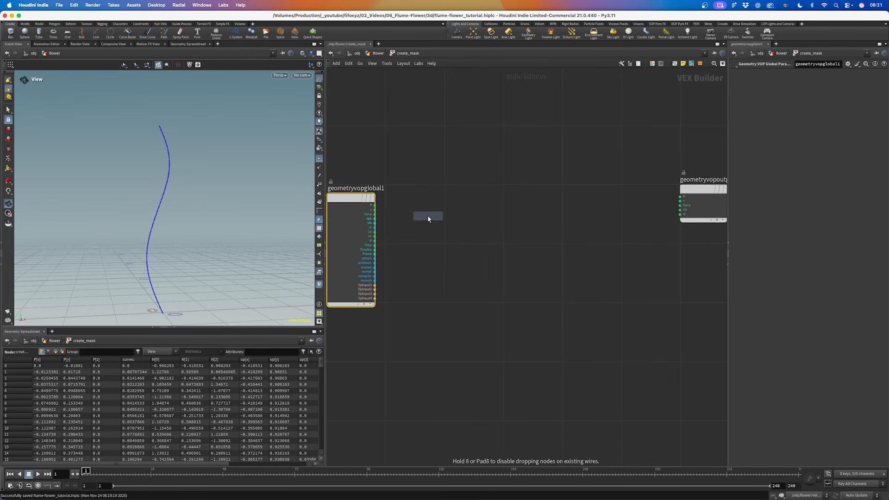
pyautogui.click(457, 186)
pyautogui.click(790, 73)
pyautogui.moveTo(790, 73); pyautogui.dragTo(765, 75)
pyautogui.write('curveu')
pyautogui.press('Return')
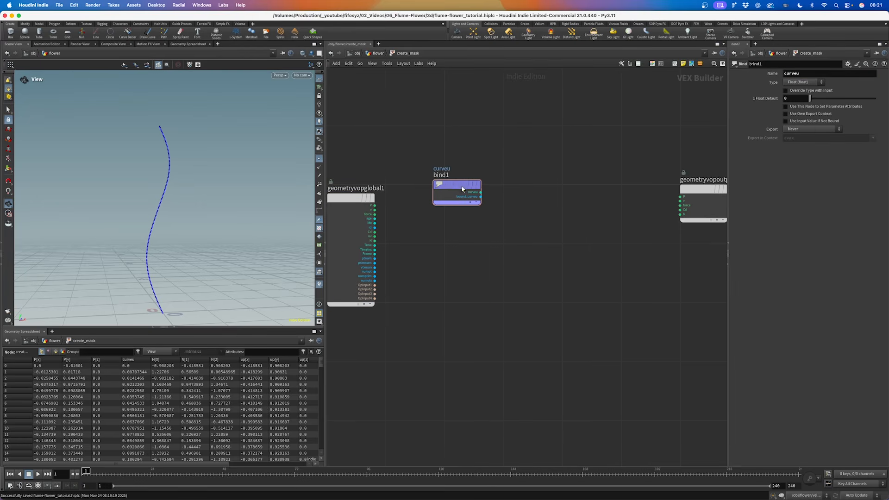
pyautogui.moveTo(463, 188); pyautogui.dragTo(461, 192)
# Add a float Parameter node below the curveu Bind and name it pos.
pyautogui.press('Tab')
pyautogui.write('para')
pyautogui.press('Return')
pyautogui.click(454, 250)
pyautogui.doubleClick(789, 73)
pyautogui.write('pos')
pyautogui.press('Return')
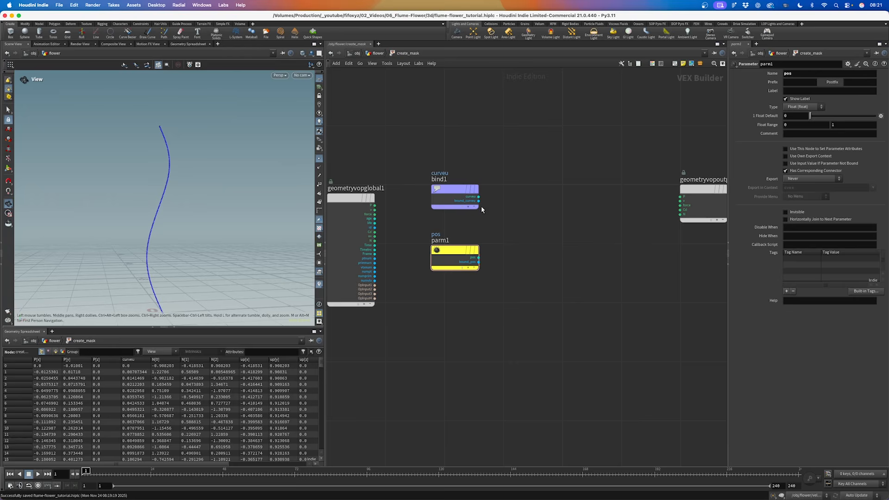
# Add a second float Parameter node aligned below pos and name it width.
pyautogui.press('Tab')
pyautogui.write('parm')
pyautogui.press('Return')
pyautogui.click(452, 307)
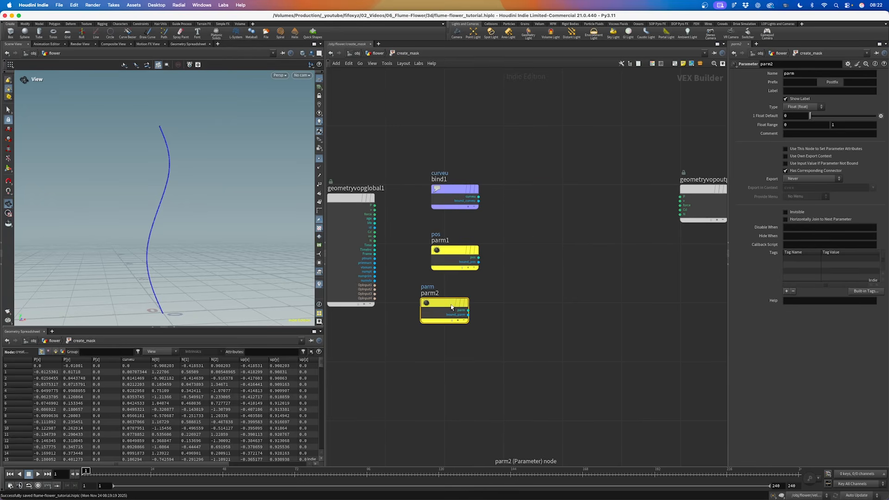
pyautogui.moveTo(452, 306); pyautogui.dragTo(462, 311)
pyautogui.click(786, 73)
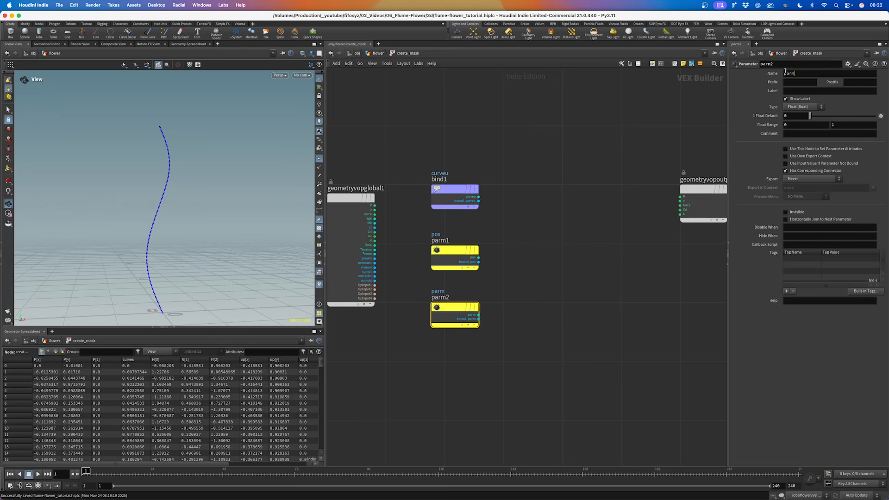
pyautogui.write('width')
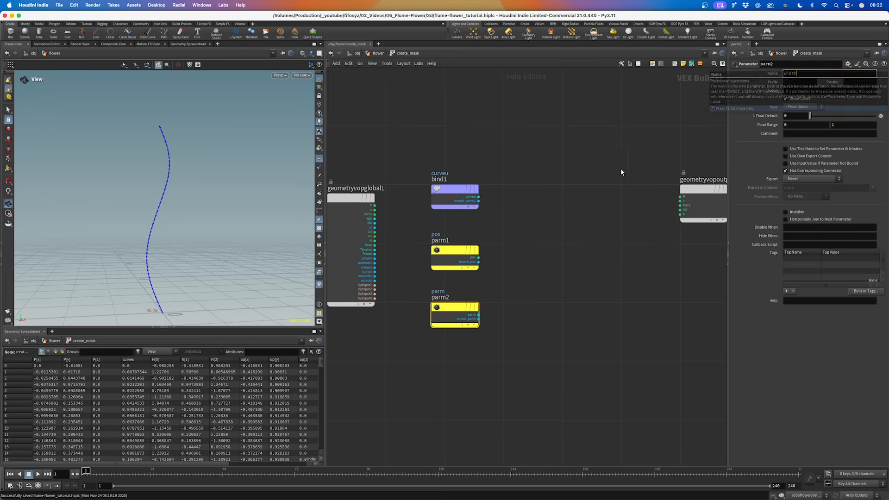
pyautogui.click(505, 290)
# Add a Fit Range node, connecting curveu to its value input and width to its destination minimum.
pyautogui.scroll(-2, 518, 193)
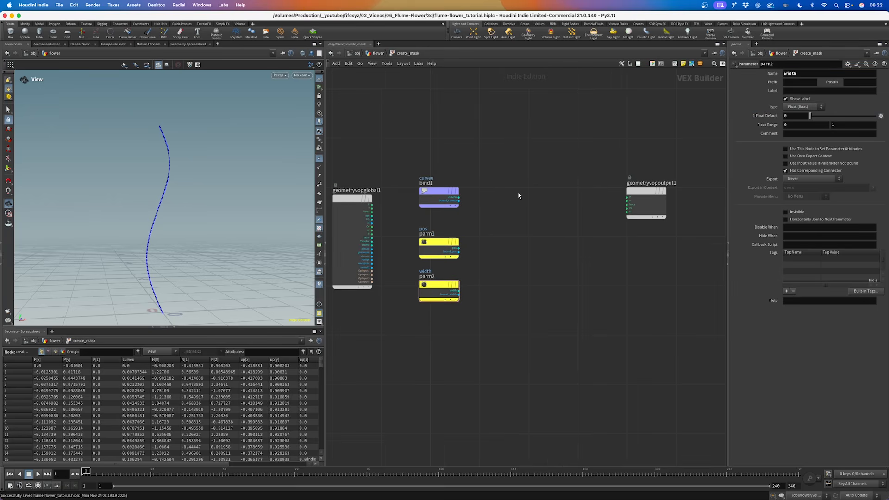
pyautogui.scroll(2, 502, 196)
pyautogui.press('Tab')
pyautogui.write('fit')
pyautogui.press('Return')
pyautogui.click(509, 189)
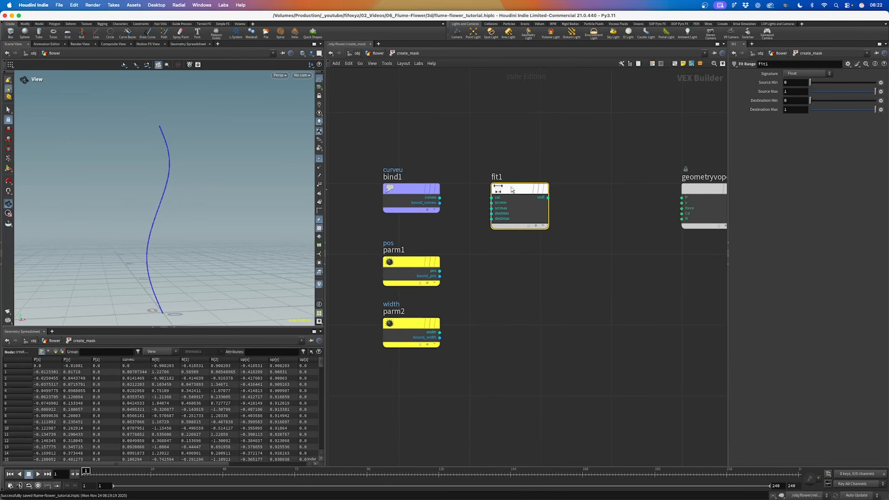
pyautogui.moveTo(439, 197); pyautogui.dragTo(492, 197)
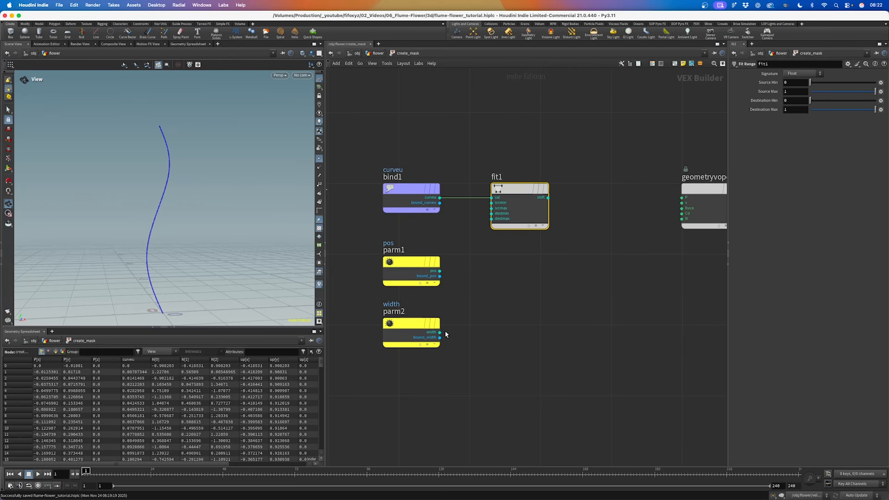
pyautogui.moveTo(439, 332); pyautogui.dragTo(490, 214)
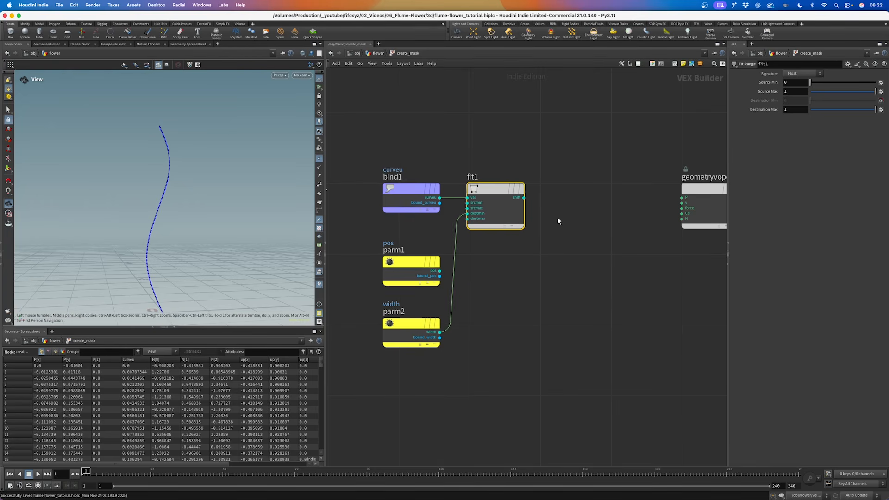
# Place an Add node beside the parameters and connect pos and width as its two inputs.
pyautogui.press('Tab')
pyautogui.write('add')
pyautogui.press('Return')
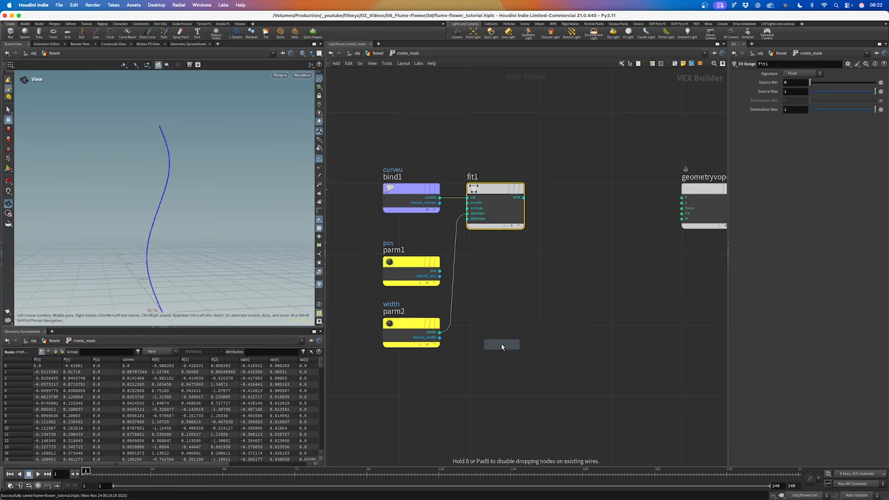
pyautogui.click(509, 298)
pyautogui.moveTo(439, 271); pyautogui.dragTo(481, 304)
pyautogui.moveTo(440, 331); pyautogui.dragTo(505, 314)
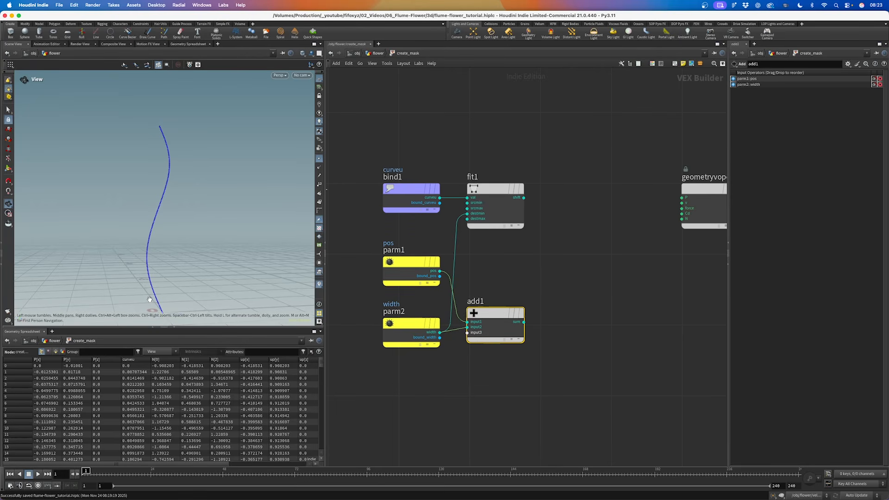
# Add a second Fit Range node and feed the first fit's result into its value input.
pyautogui.press('Tab')
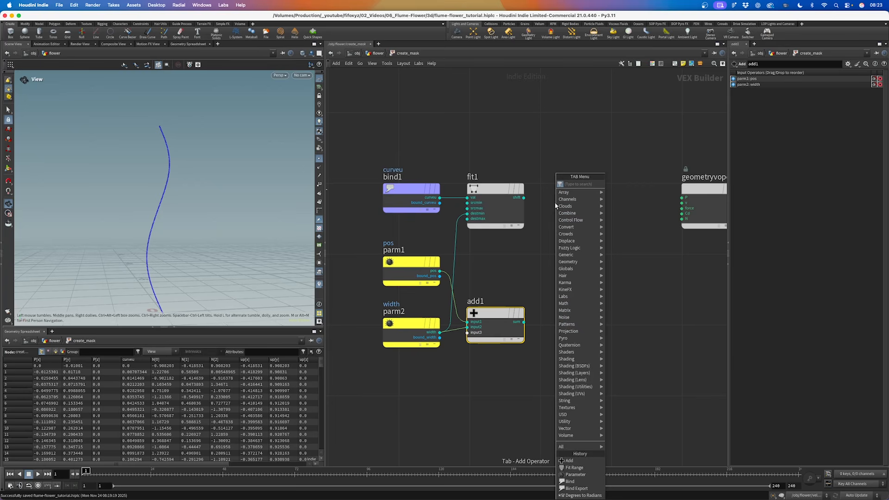
pyautogui.write('fit')
pyautogui.press('Return')
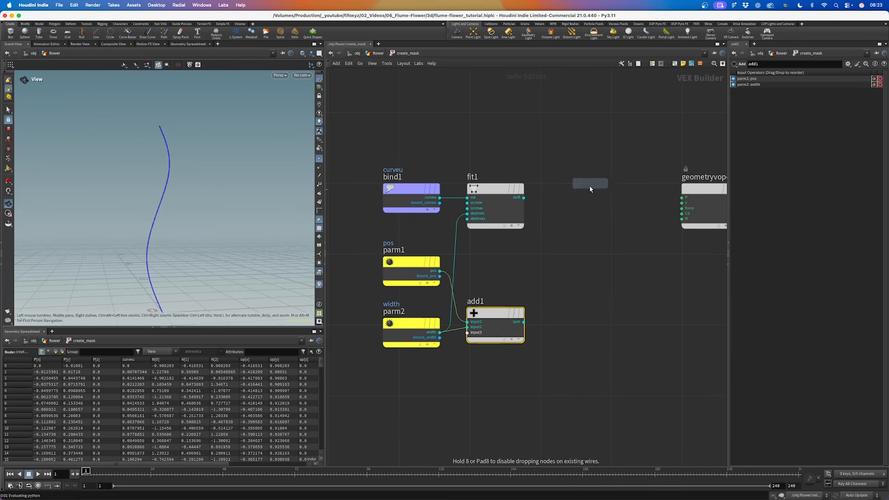
pyautogui.click(588, 186)
pyautogui.moveTo(523, 197); pyautogui.dragTo(570, 188)
# Connect pos to fit2's source minimum and the sum from add1 to its source maximum.
pyautogui.scroll(2, 536, 254)
pyautogui.moveTo(490, 324); pyautogui.dragTo(495, 334)
pyautogui.click(420, 275)
pyautogui.click(554, 194)
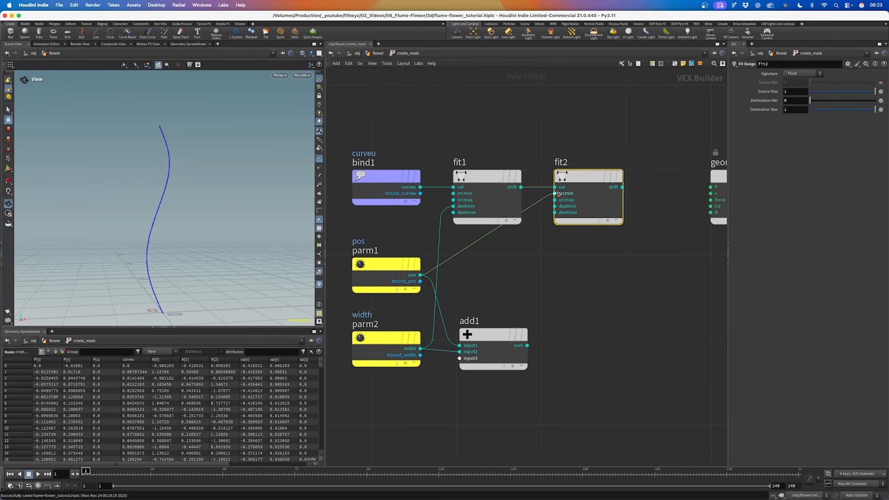
pyautogui.click(527, 345)
pyautogui.click(559, 200)
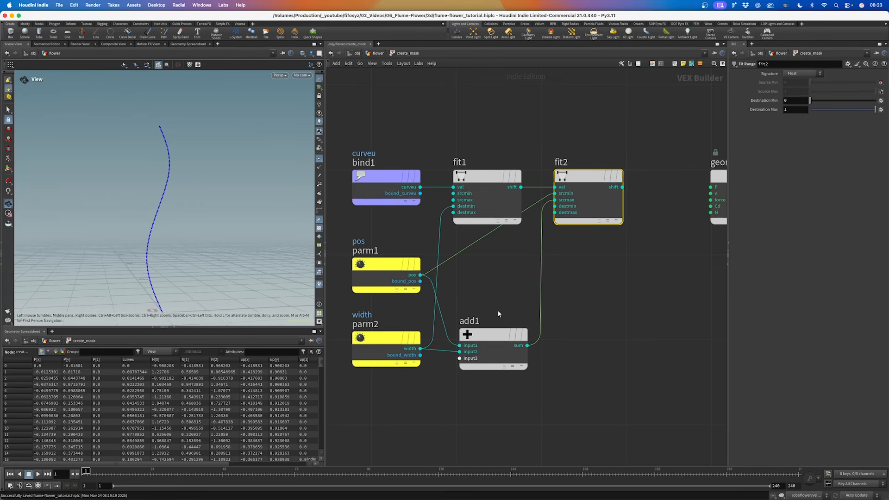
# Add a Bind Export node named mask before the output node and connect fit2's result to it.
pyautogui.moveTo(623, 252); pyautogui.dragTo(537, 262, button='middle')
pyautogui.scroll(-2, 538, 263)
pyautogui.press('Tab')
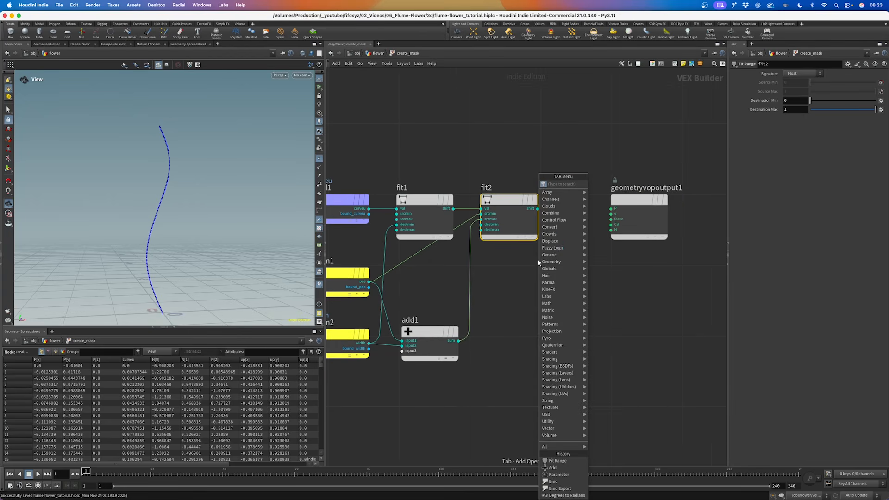
pyautogui.write('bin')
pyautogui.press('Return')
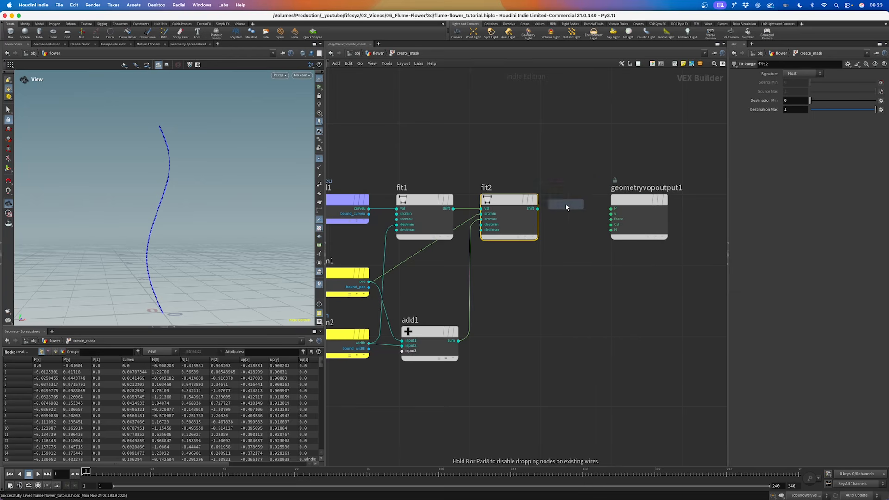
pyautogui.click(598, 204)
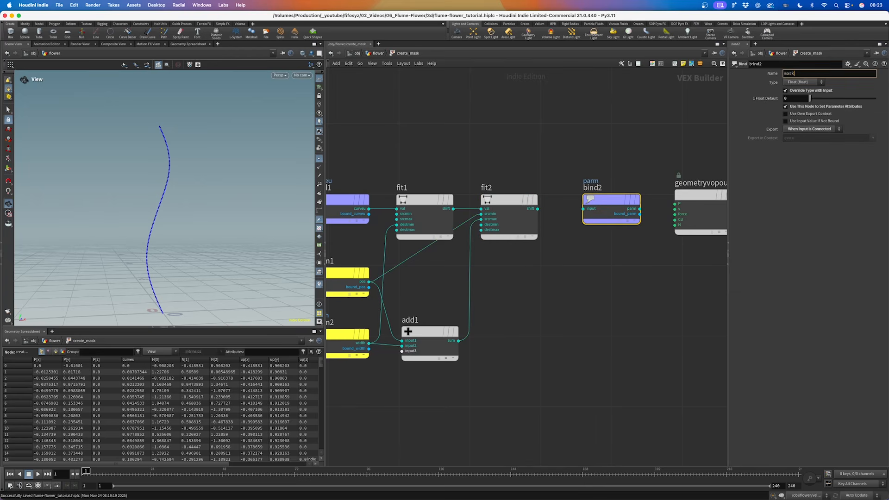
pyautogui.press('Return')
pyautogui.moveTo(537, 209); pyautogui.dragTo(587, 202)
# Return to the flower geometry network, enlarge the 3D view and visualize create_mask's mask attribute on the stem.
pyautogui.moveTo(431, 283); pyautogui.dragTo(500, 271, button='middle')
pyautogui.press('u')
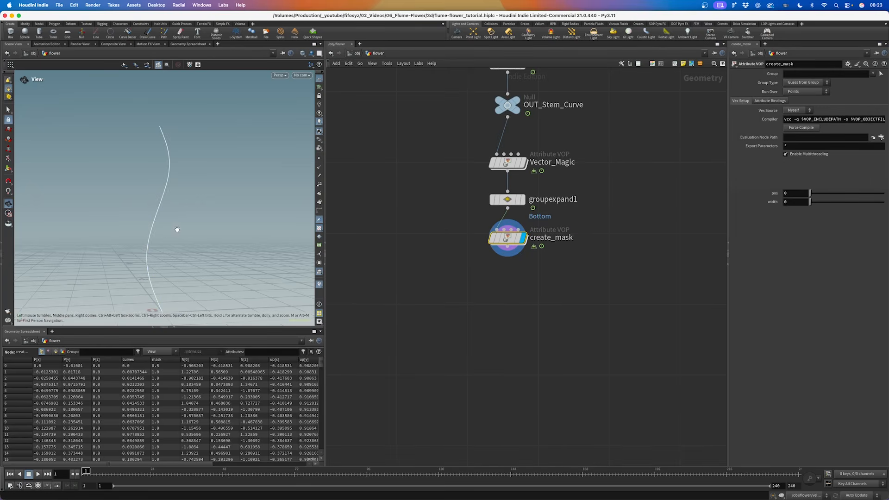
pyautogui.moveTo(326, 197); pyautogui.dragTo(426, 190)
pyautogui.click(545, 240)
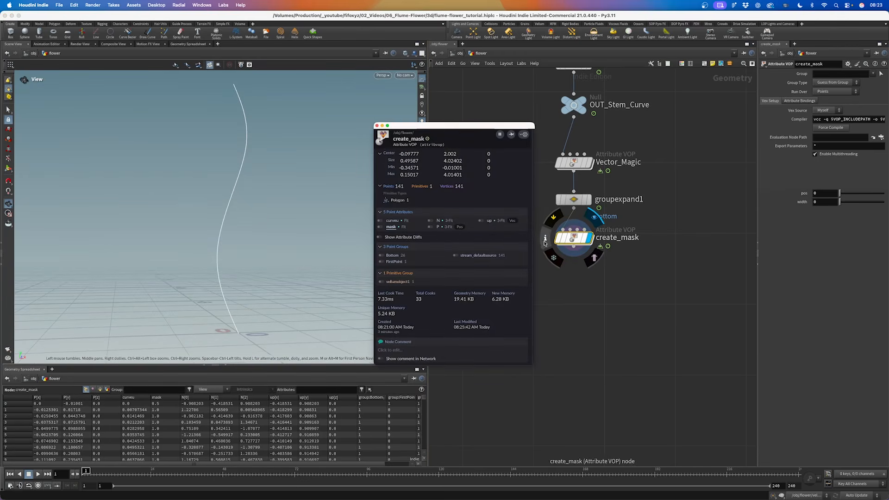
pyautogui.click(380, 226)
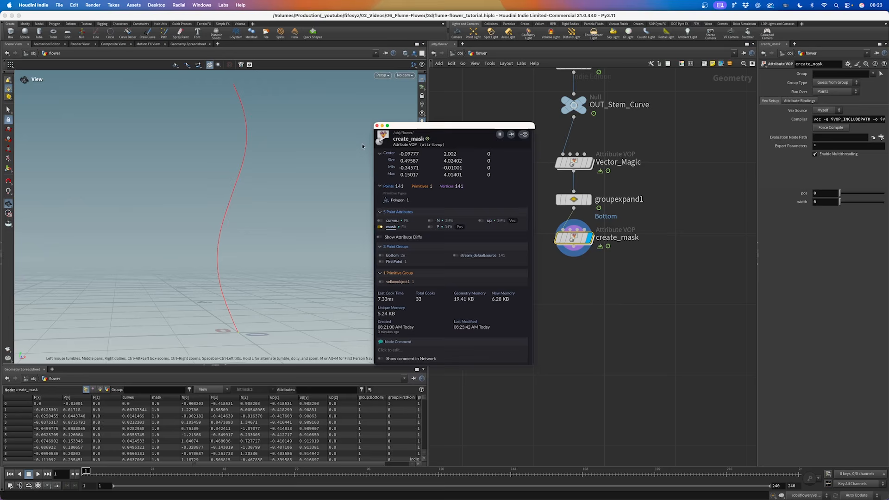
# Test the mask falloff with different pos and width values, ending with pos at 0 and width at 0.485.
pyautogui.moveTo(839, 193); pyautogui.dragTo(861, 193)
pyautogui.click(824, 202)
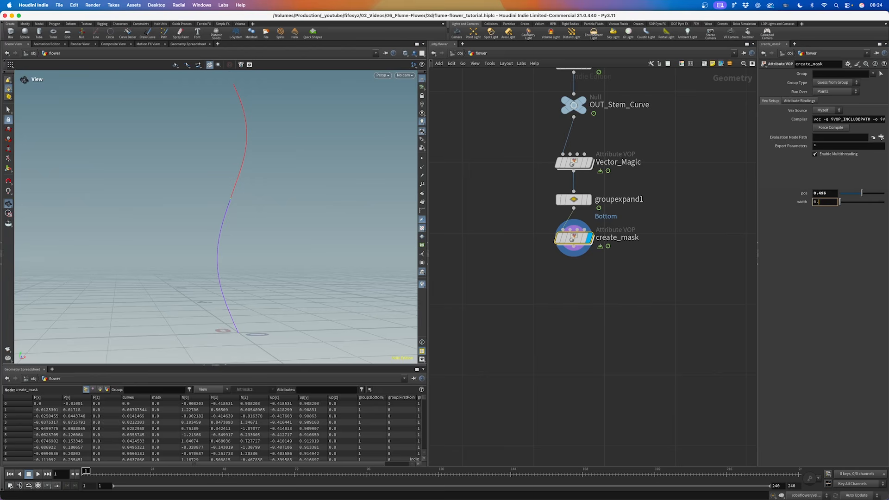
pyautogui.press('Return')
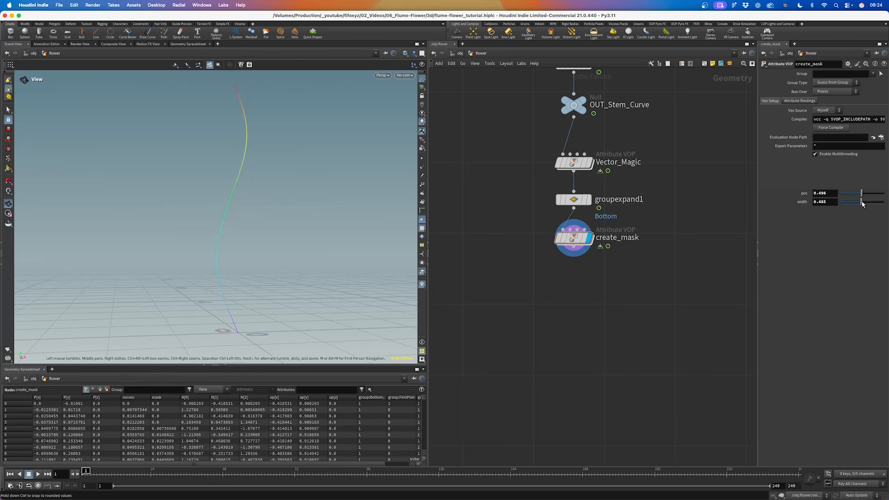
pyautogui.moveTo(860, 202)
pyautogui.mouseDown()
pyautogui.moveTo(843, 208)
pyautogui.moveTo(854, 205)
pyautogui.moveTo(848, 212)
pyautogui.moveTo(852, 194)
pyautogui.moveTo(881, 195)
pyautogui.moveTo(859, 195)
pyautogui.mouseUp()
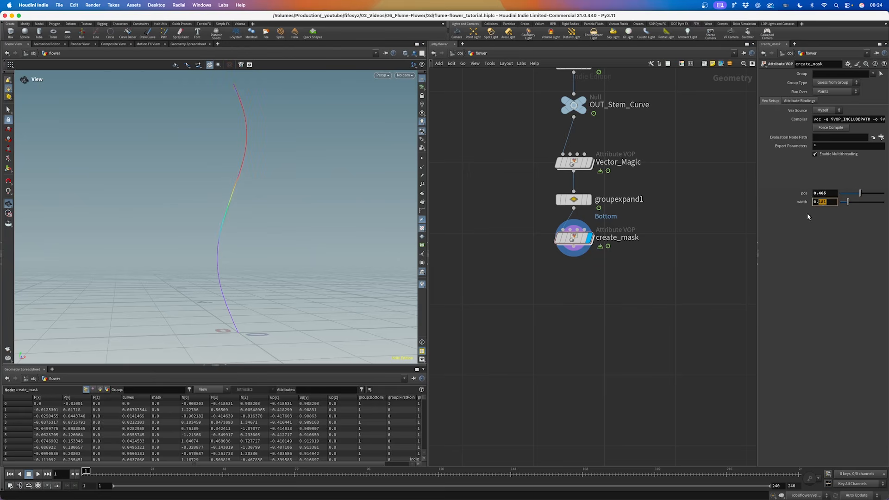
pyautogui.hotkey('ctrl', 'z')
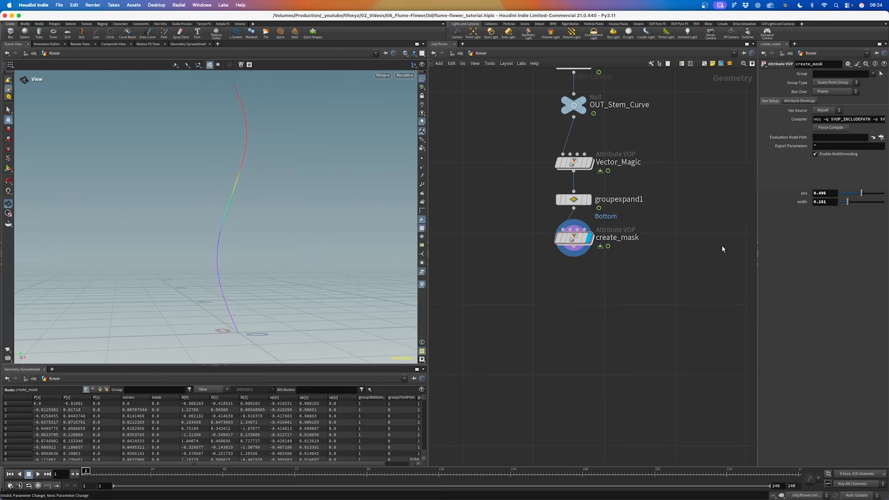
pyautogui.hotkey('ctrl', 'z')
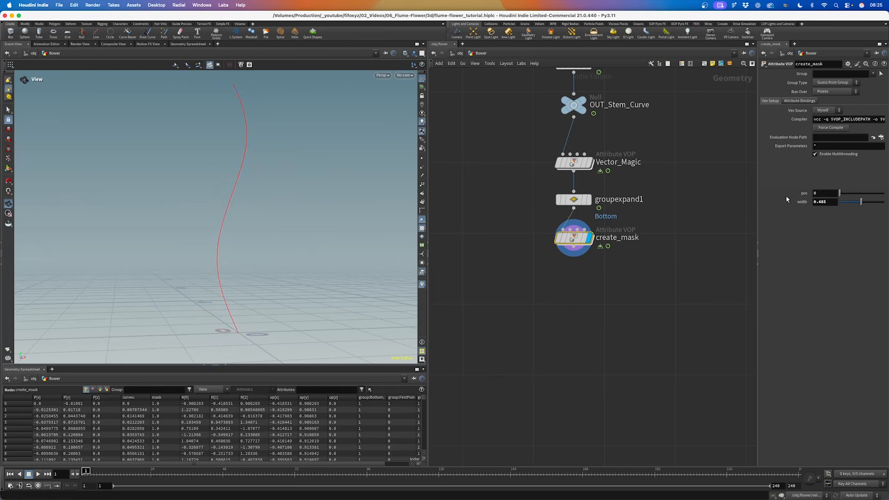
# Keyframe create_mask's pos at 0 on frame 1 and at 0.9 on frame 72.
pyautogui.keyDown('alt'); pyautogui.click(824, 193); pyautogui.keyUp('alt')
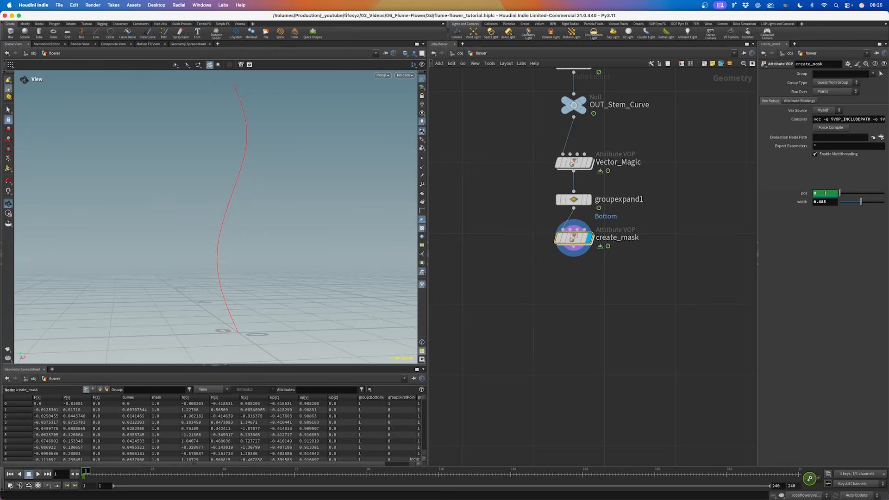
pyautogui.moveTo(85, 471); pyautogui.dragTo(294, 470)
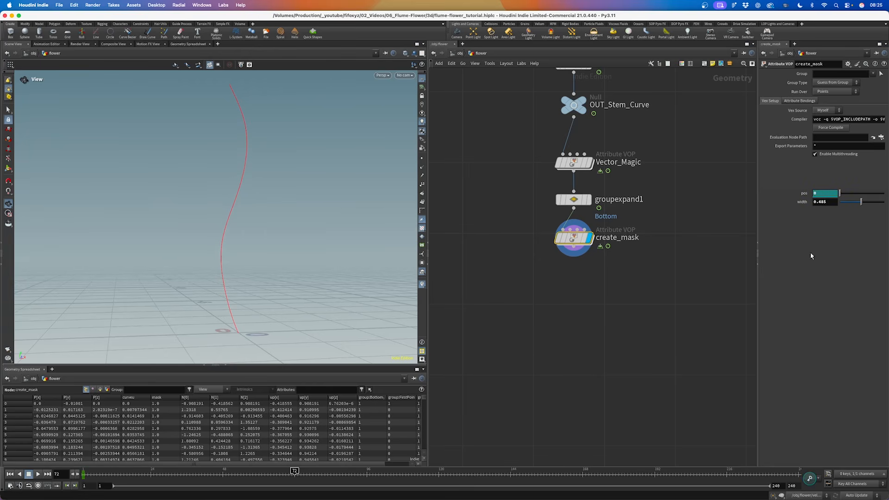
pyautogui.moveTo(817, 197); pyautogui.dragTo(803, 199)
pyautogui.write('1')
pyautogui.keyDown('alt'); pyautogui.click(826, 193); pyautogui.keyUp('alt')
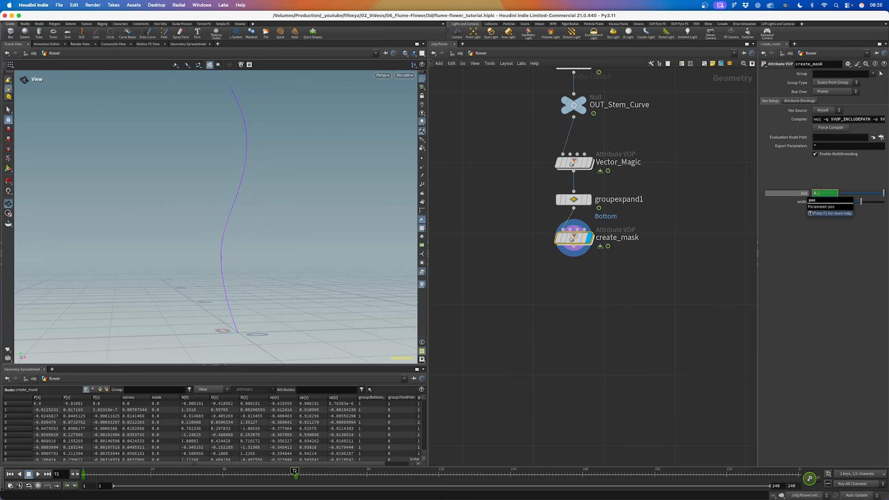
pyautogui.press('Return')
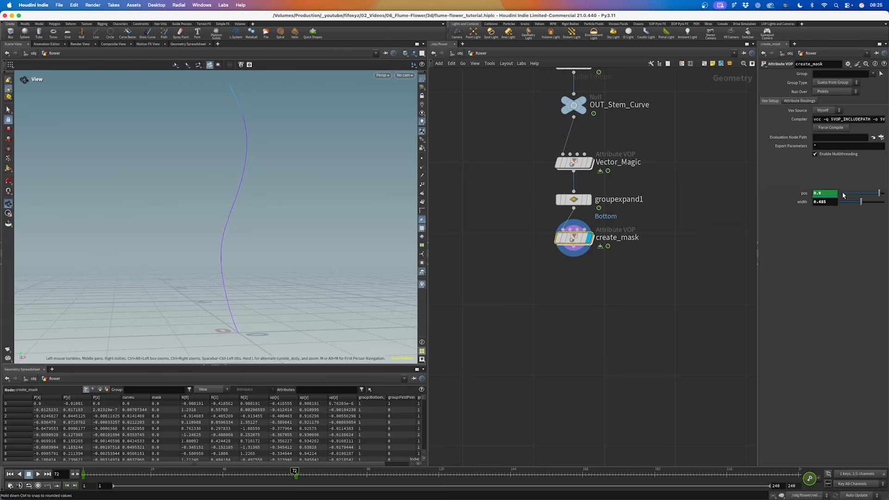
# Change create_mask's pos keyframe on frame 72 to 0.8 and save the scene.
pyautogui.keyDown('alt'); pyautogui.click(820, 192); pyautogui.keyUp('alt')
pyautogui.write('0.8')
pyautogui.press('Return')
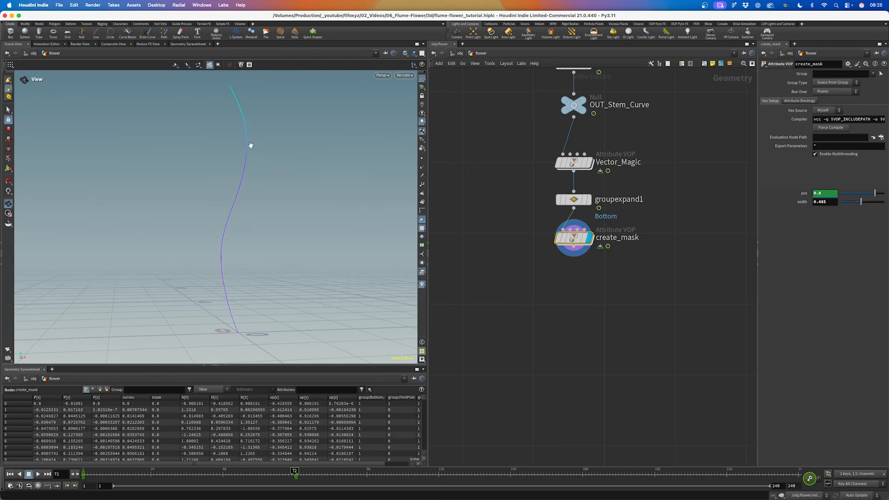
pyautogui.press('super+s')
# Branch an Attribute Delete node off create_mask, placed to the side of the main chain.
pyautogui.scroll(-3, 585, 264)
pyautogui.scroll(5, 543, 233)
pyautogui.moveTo(568, 237); pyautogui.dragTo(494, 219, button='middle')
pyautogui.scroll(-3, 516, 224)
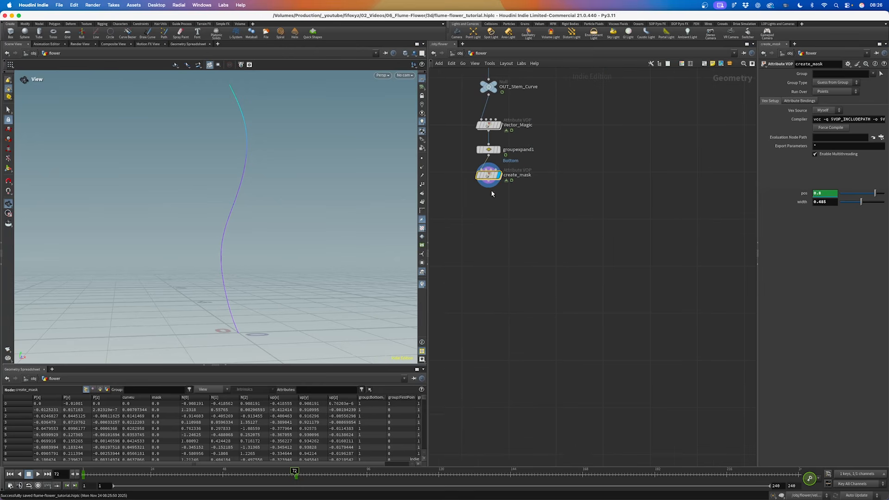
pyautogui.moveTo(490, 187); pyautogui.dragTo(632, 209)
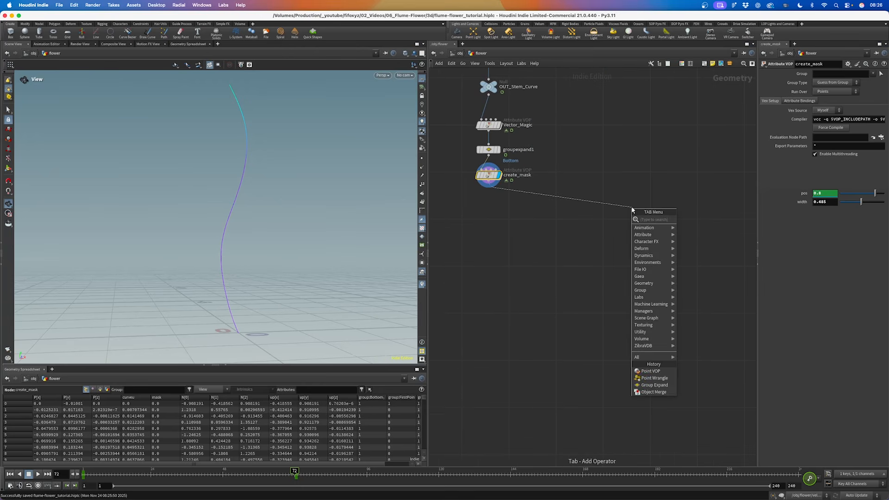
pyautogui.write('attribdel')
pyautogui.press('Return')
pyautogui.moveTo(634, 208); pyautogui.dragTo(646, 200)
# Set the Attribute Delete node's point attributes to mask with Delete Non Selected enabled.
pyautogui.click(833, 88)
pyautogui.write('mask')
pyautogui.press('Return')
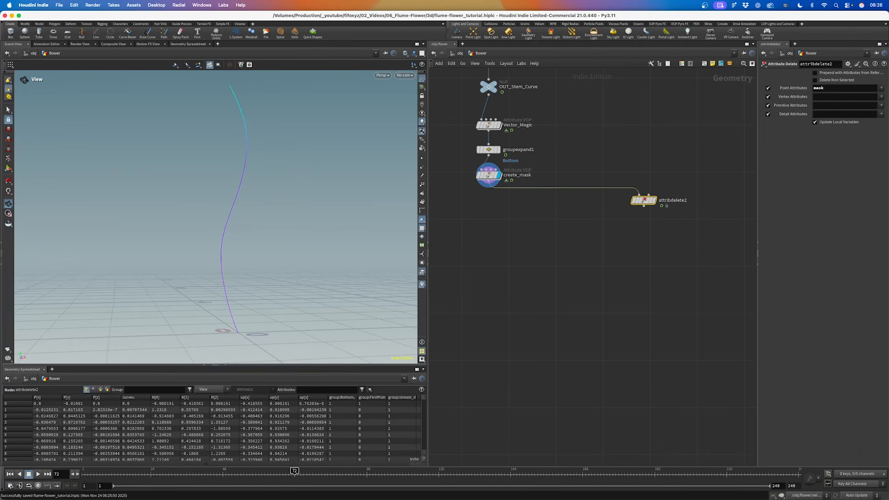
pyautogui.click(841, 79)
# Connect an Attribute Rename node below attribdelete2 and display its result.
pyautogui.click(644, 207)
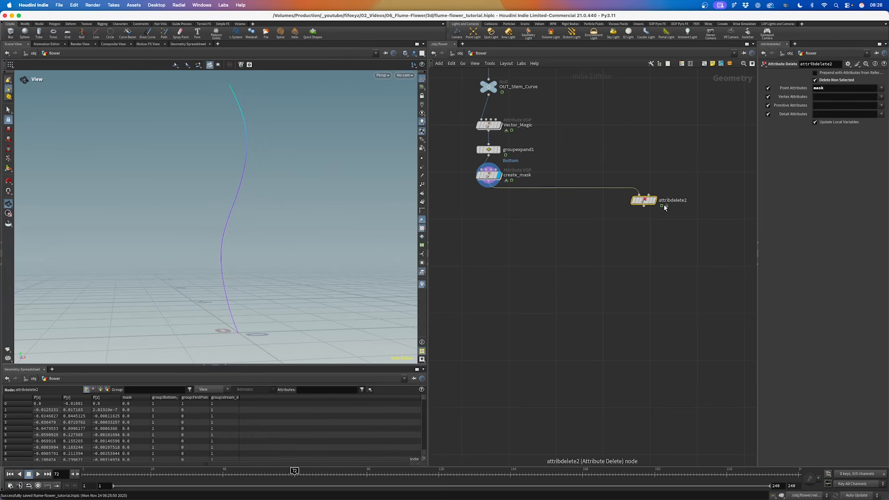
pyautogui.press('Tab')
pyautogui.write('att cre')
pyautogui.press('BackSpace')
pyautogui.press('BackSpace')
pyautogui.press('BackSpace')
pyautogui.write('re')
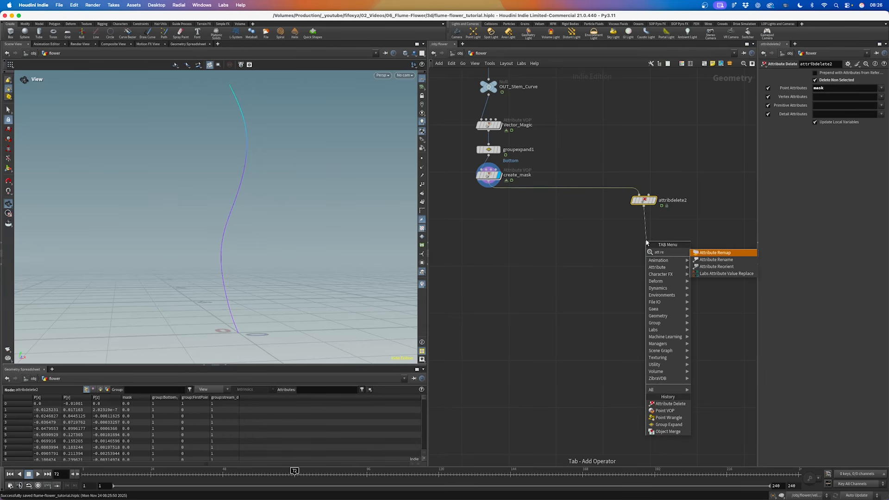
pyautogui.press('Down')
pyautogui.press('Return')
pyautogui.moveTo(646, 241); pyautogui.dragTo(644, 225)
pyautogui.click(654, 224)
# Rename the point attribute mask to pscale in the Attribute Rename node.
pyautogui.click(848, 94)
pyautogui.click(855, 110)
pyautogui.click(867, 94)
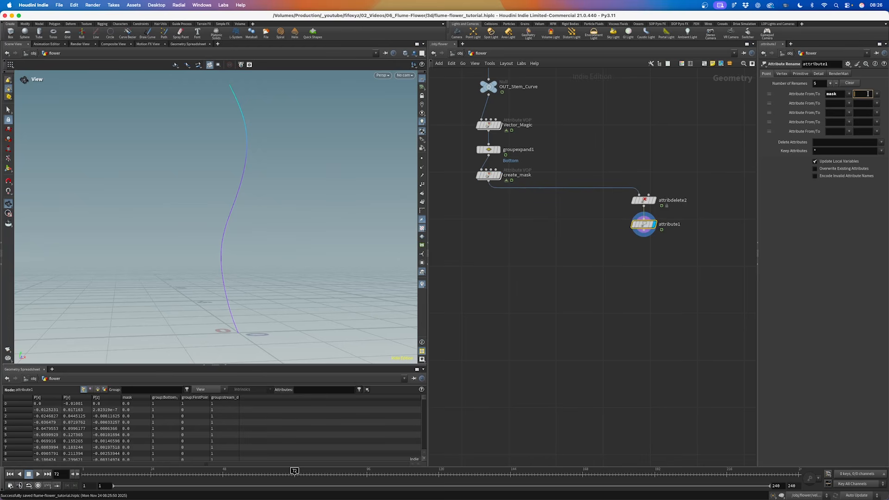
# Add a Sweep node with Round Tube surface shape after the Attribute Rename node and display it.
pyautogui.press('Tab')
pyautogui.write('swe')
pyautogui.press('Return')
pyautogui.press('Return')
pyautogui.moveTo(644, 230); pyautogui.dragTo(643, 258)
pyautogui.click(653, 257)
pyautogui.click(642, 224)
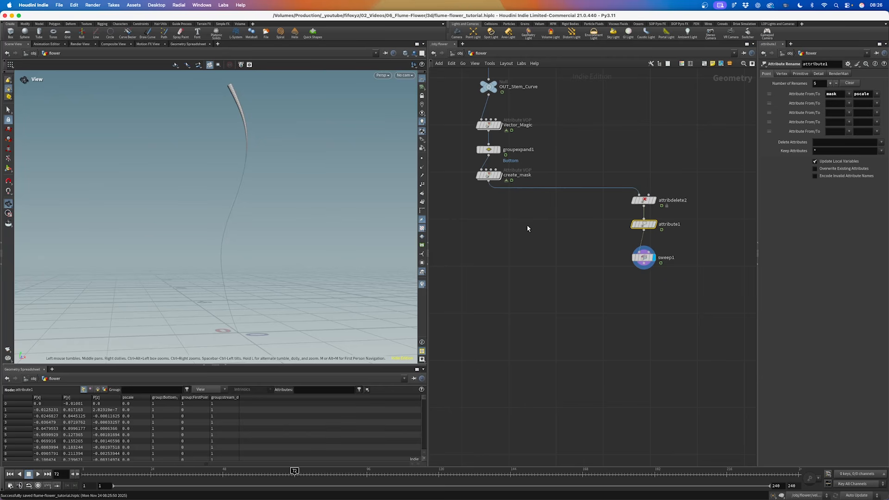
# Insert an Attribute Remap node between create_mask and attribdelete2.
pyautogui.press('Tab')
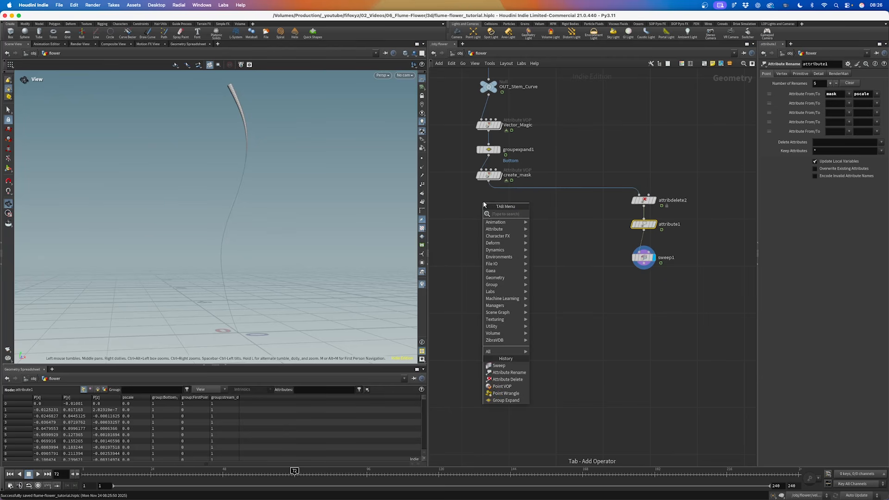
pyautogui.write('attn')
pyautogui.press('Return')
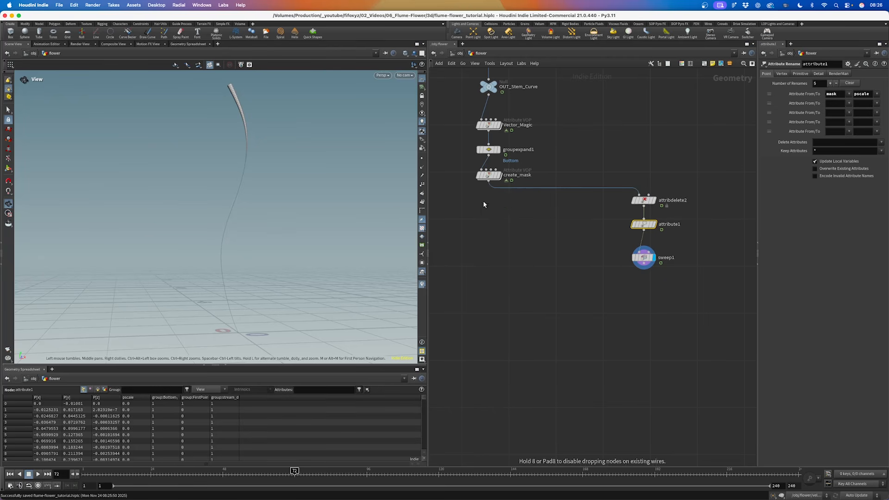
pyautogui.click(482, 201)
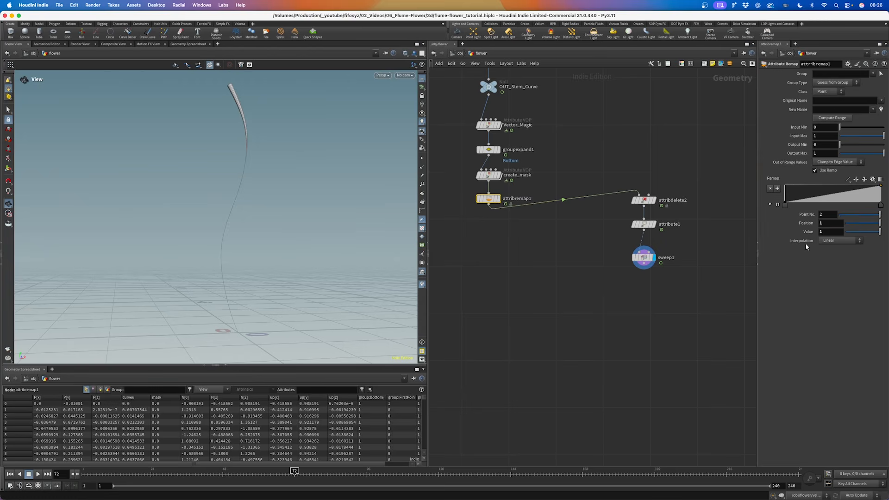
# Set attribremap1's original and new names to mask and compute its input range.
pyautogui.click(820, 101)
pyautogui.write('mask')
pyautogui.press('Tab')
pyautogui.write('mask')
pyautogui.click(847, 118)
pyautogui.click(827, 118)
# Set attribremap1's output maximum to 1 and reverse its remap ramp so it falls from 1 to 0.
pyautogui.moveTo(833, 154); pyautogui.dragTo(787, 156)
pyautogui.write('1')
pyautogui.click(682, 143)
pyautogui.moveTo(862, 187); pyautogui.dragTo(862, 202)
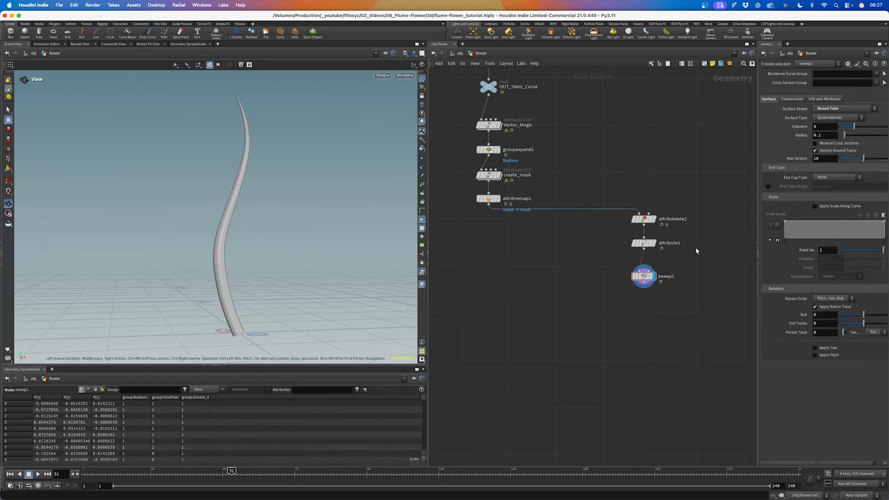
# Set sweep1's radius to 0.05 and its end cap type to Grid.
pyautogui.moveTo(644, 275); pyautogui.dragTo(643, 266)
pyautogui.click(643, 243)
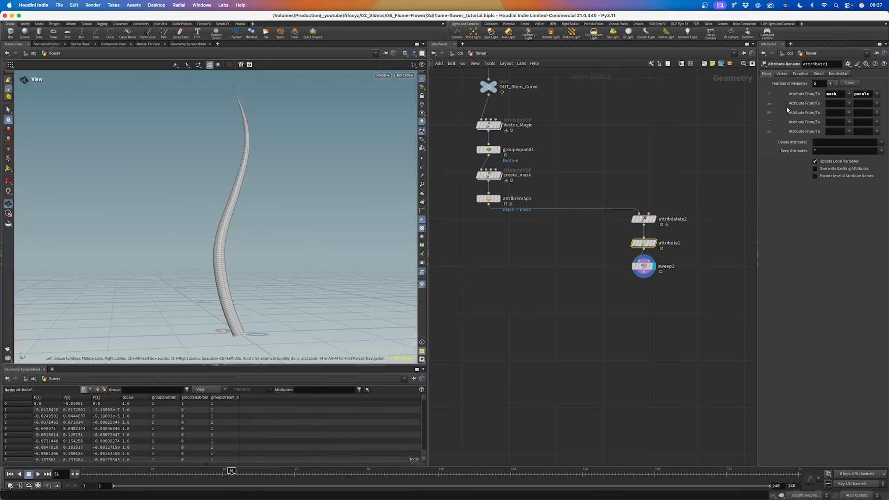
pyautogui.scroll(2, 655, 276)
pyautogui.click(641, 263)
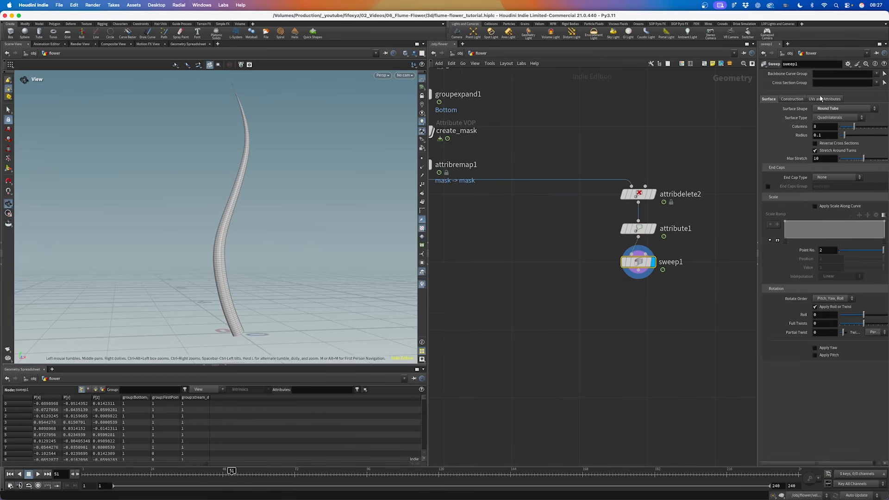
pyautogui.click(825, 135)
pyautogui.write('0.05')
pyautogui.press('Return')
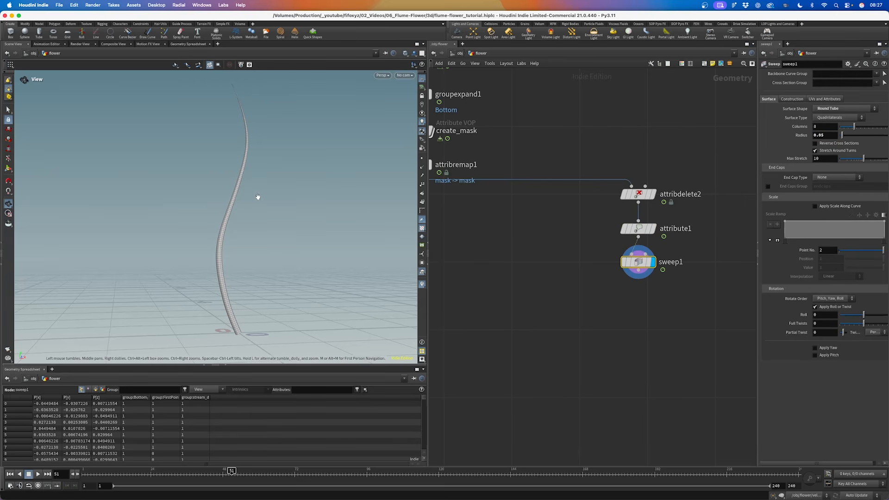
pyautogui.click(828, 178)
pyautogui.click(827, 197)
# Set attribremap1's output minimum to 0.05 and its output maximum to 0.5.
pyautogui.moveTo(440, 203); pyautogui.dragTo(555, 240, button='middle')
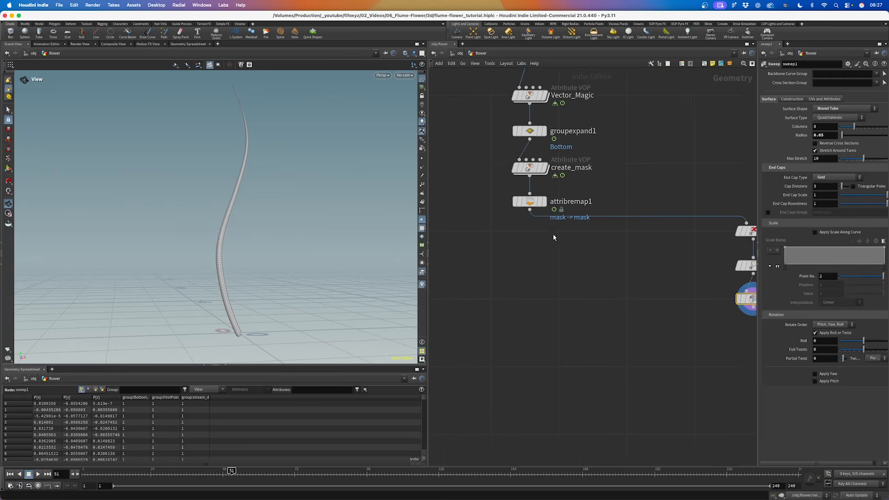
pyautogui.click(533, 202)
pyautogui.click(825, 144)
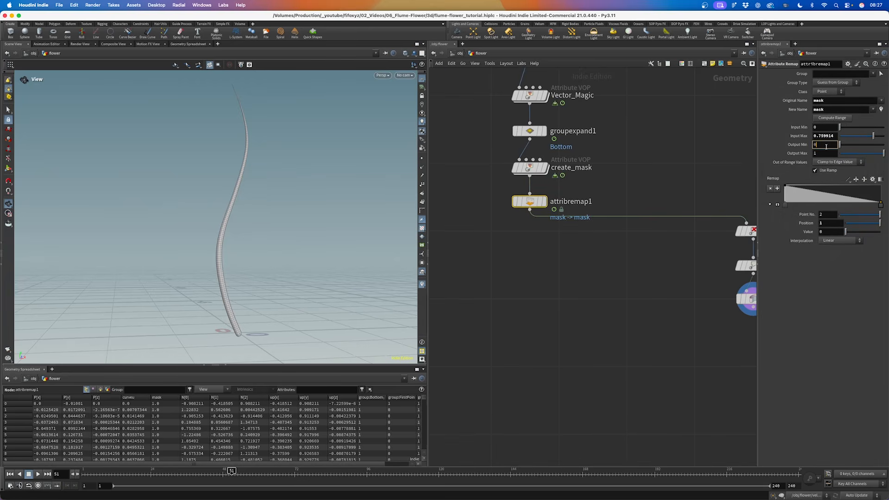
pyautogui.write('0.1')
pyautogui.press('Return')
pyautogui.click(820, 144)
pyautogui.write('0.05')
pyautogui.press('Return')
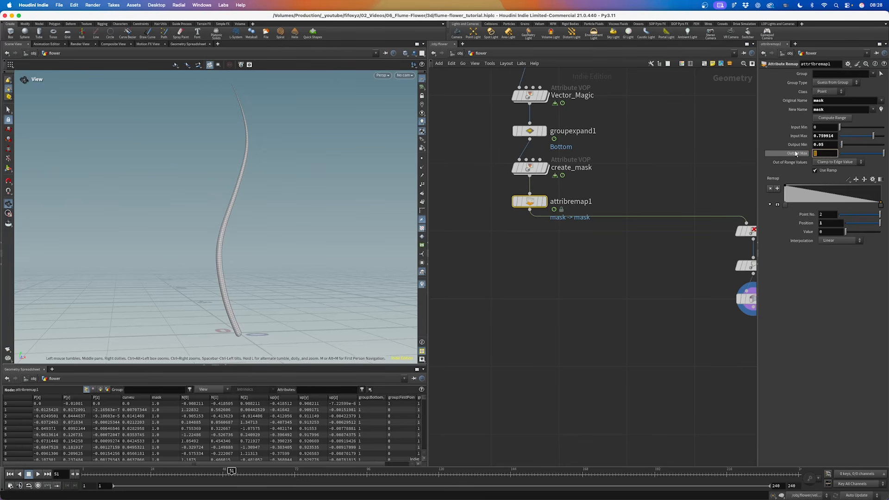
pyautogui.press('Return')
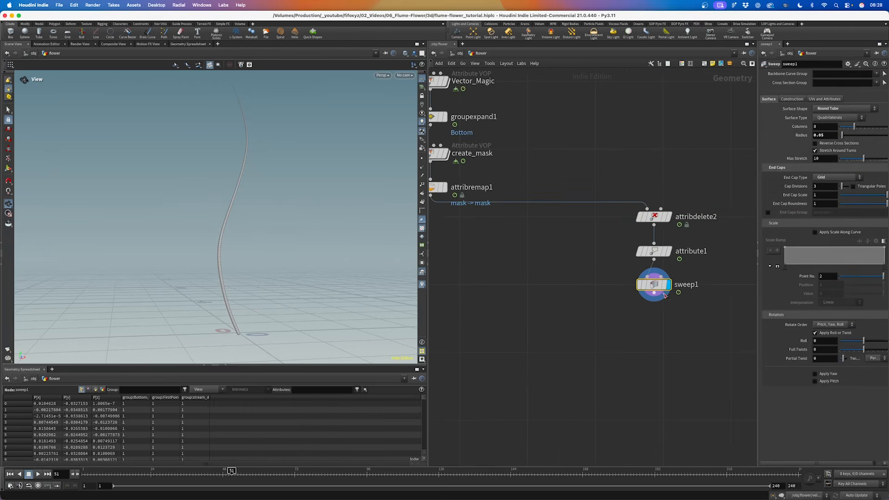
# Apply scale along sweep1's curve with a B-Spline ramp tapering toward the tip, including a point at 0.752 with value 0.416667.
pyautogui.click(832, 233)
pyautogui.moveTo(757, 270); pyautogui.dragTo(680, 270)
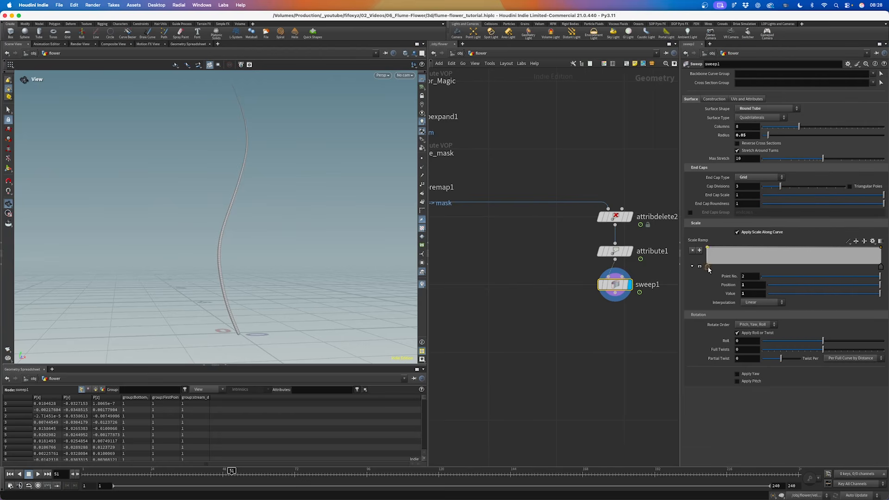
pyautogui.click(707, 267)
pyautogui.click(761, 302)
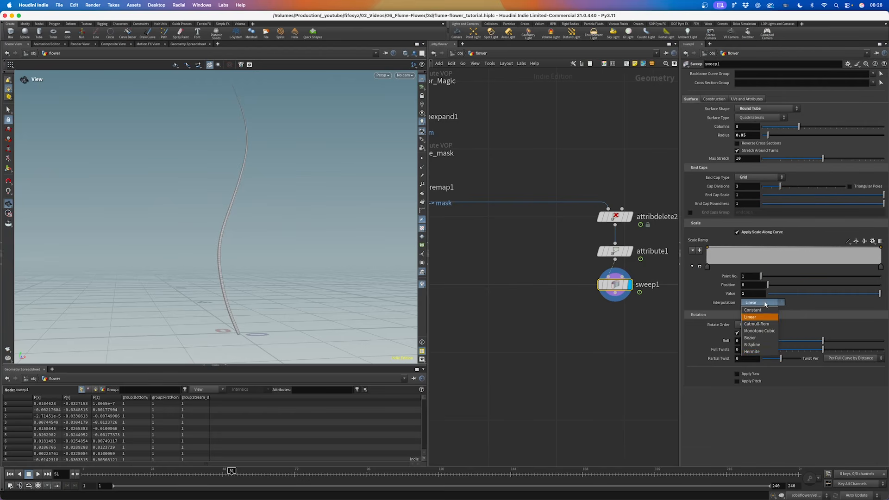
pyautogui.click(762, 346)
pyautogui.moveTo(880, 248); pyautogui.dragTo(837, 257)
pyautogui.click(761, 248)
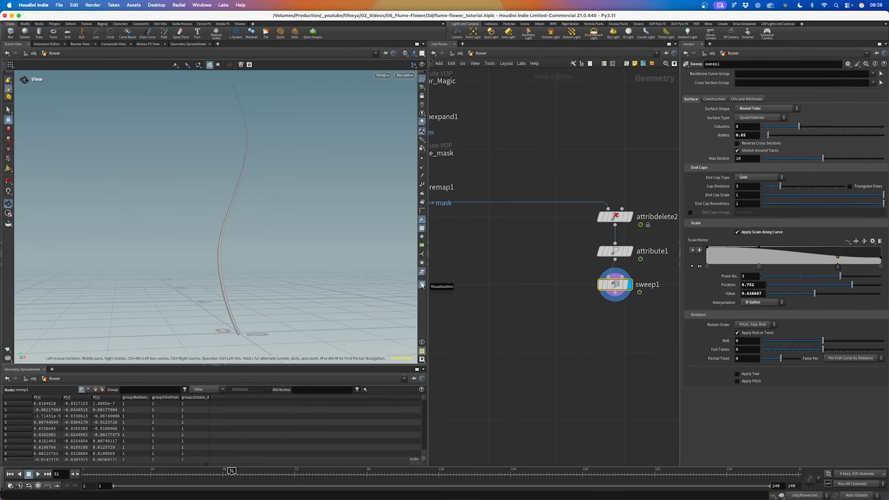
# Add a Null after sweep1, name it OUT_STEM_GEO and display it.
pyautogui.scroll(-1, 463, 269)
pyautogui.press('Tab')
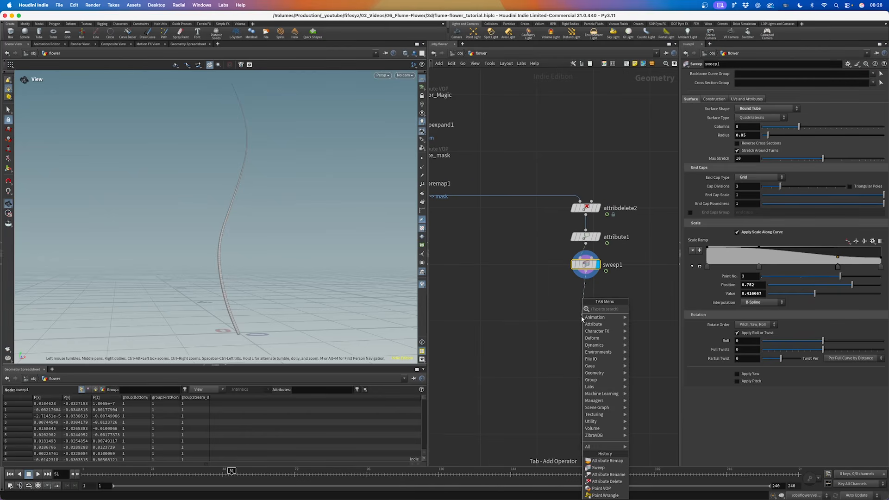
pyautogui.write('null')
pyautogui.press('Return')
pyautogui.doubleClick(608, 313)
pyautogui.write('OUT_STEM_GEO')
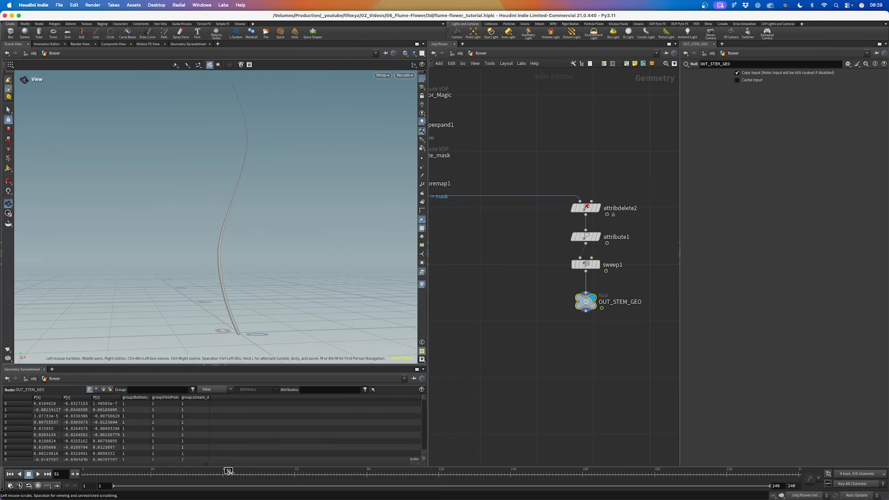
# Play the stem animation forward and backward, and scrub to frame 96 to review the stem's growth.
pyautogui.click(10, 474)
pyautogui.click(38, 474)
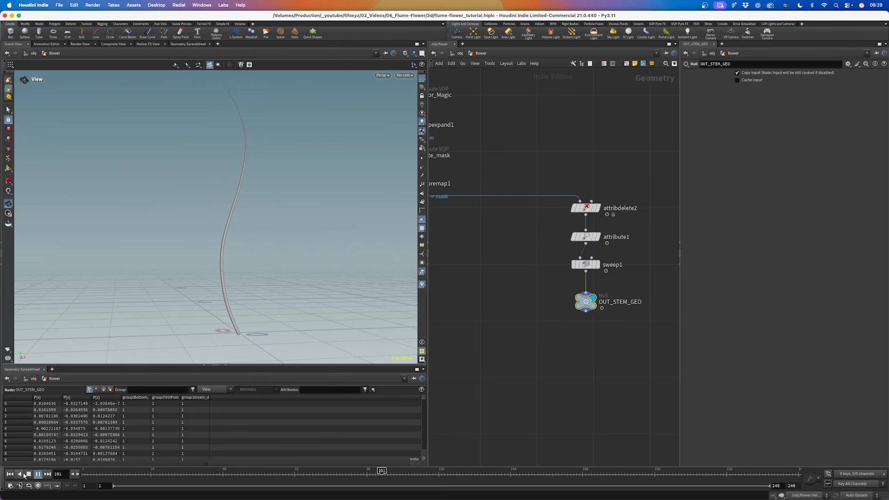
pyautogui.click(19, 474)
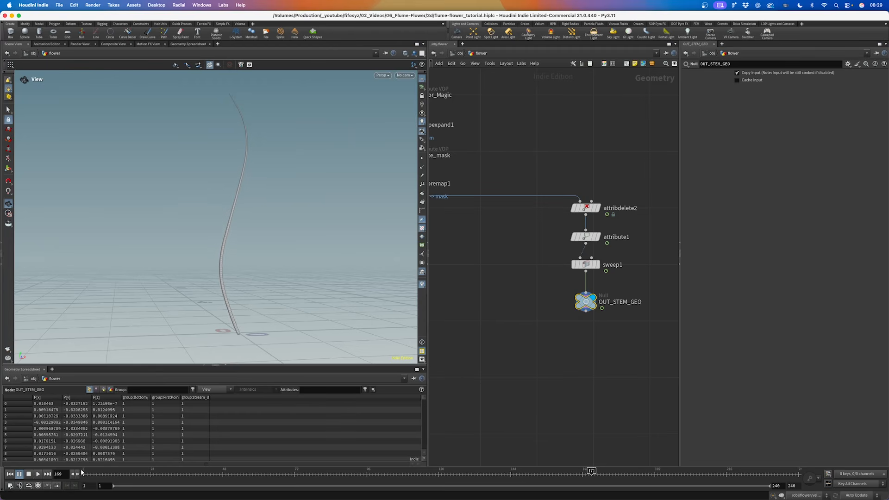
pyautogui.click(29, 474)
pyautogui.moveTo(96, 474); pyautogui.dragTo(367, 476)
pyautogui.moveTo(296, 278); pyautogui.dragTo(264, 308)
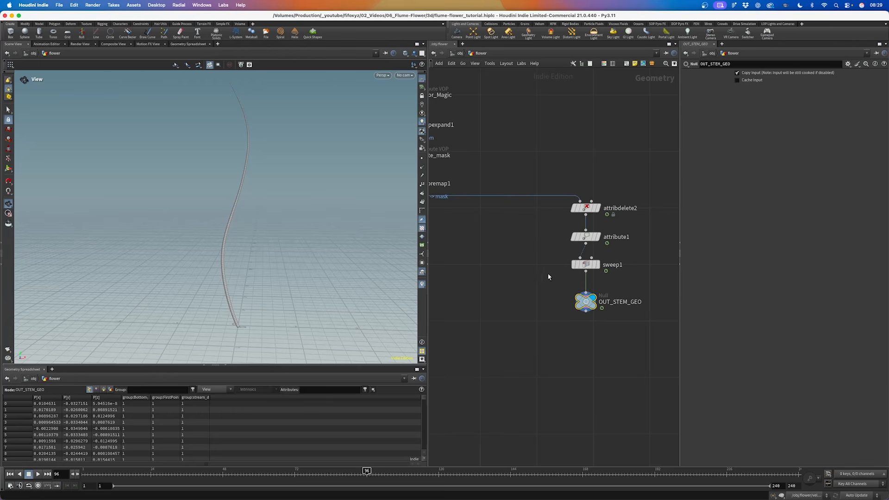
# Enable Compute UVs on sweep1, inspect the stem mesh up close and save the scene.
pyautogui.click(585, 264)
pyautogui.click(746, 99)
pyautogui.click(750, 120)
pyautogui.moveTo(226, 308); pyautogui.dragTo(327, 216, button='right')
pyautogui.moveTo(209, 296); pyautogui.dragTo(232, 273)
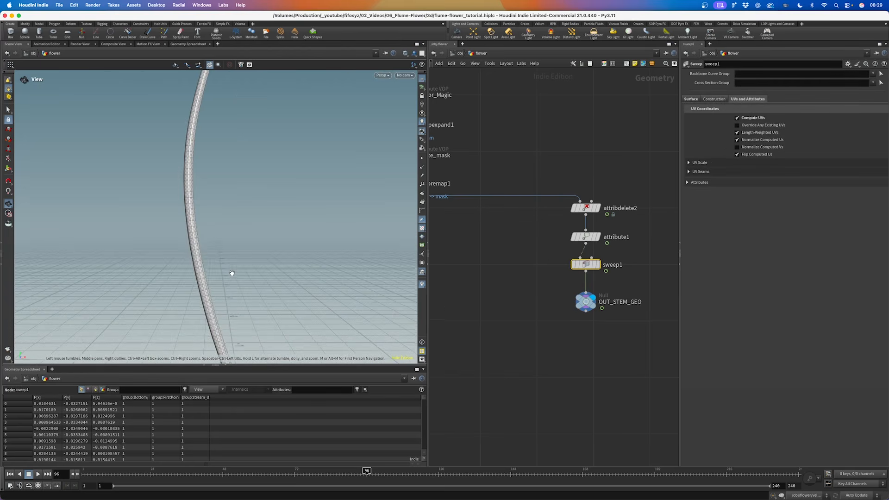
pyautogui.moveTo(231, 272); pyautogui.dragTo(256, 307, button='right')
pyautogui.press('super+s')
# Branch an Attribute Adjust Float node off attribremap1, straight below the main chain.
pyautogui.scroll(-2, 449, 317)
pyautogui.moveTo(449, 316); pyautogui.dragTo(583, 260, button='middle')
pyautogui.scroll(-4, 583, 259)
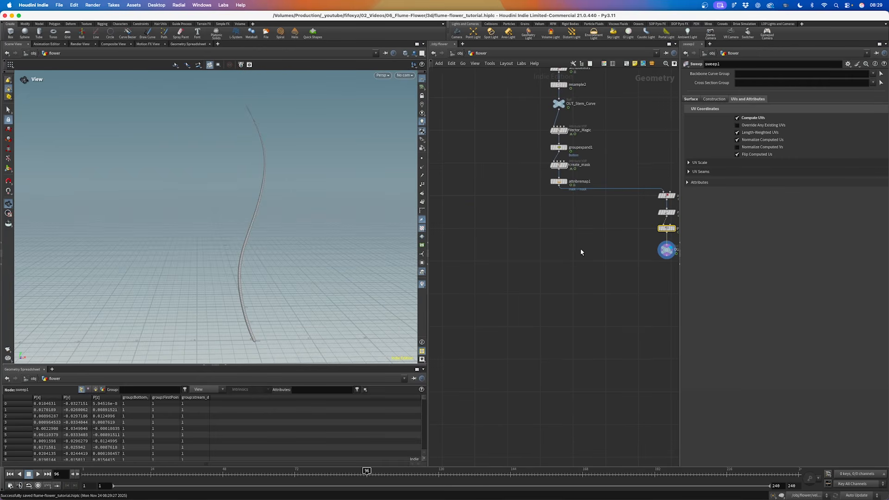
pyautogui.moveTo(553, 205); pyautogui.dragTo(557, 191, button='middle')
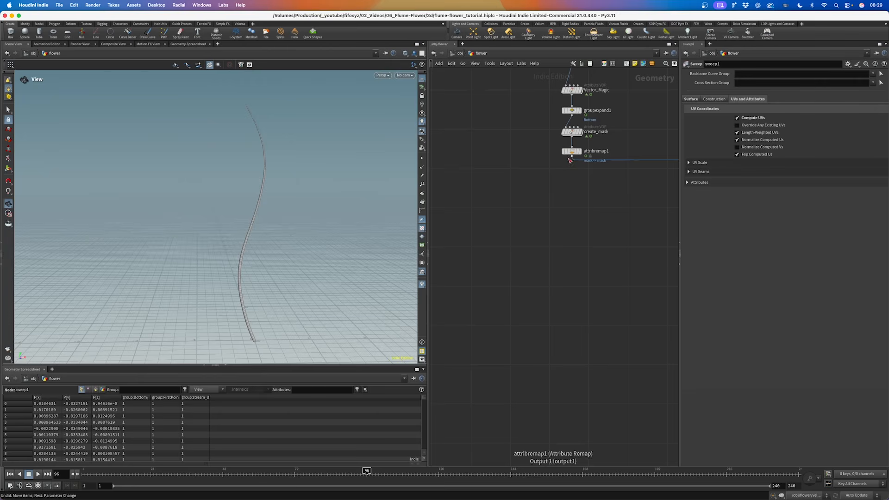
pyautogui.press('Tab')
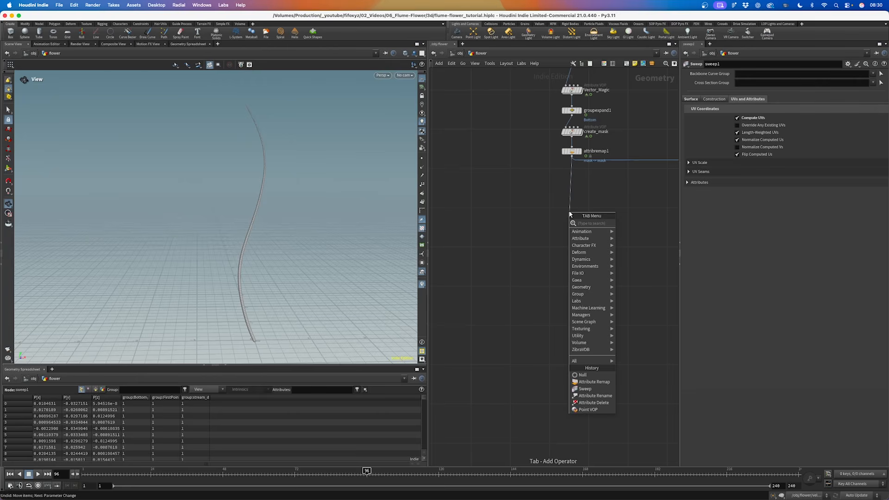
pyautogui.write('att adjust f')
pyautogui.press('Return')
pyautogui.press('Return')
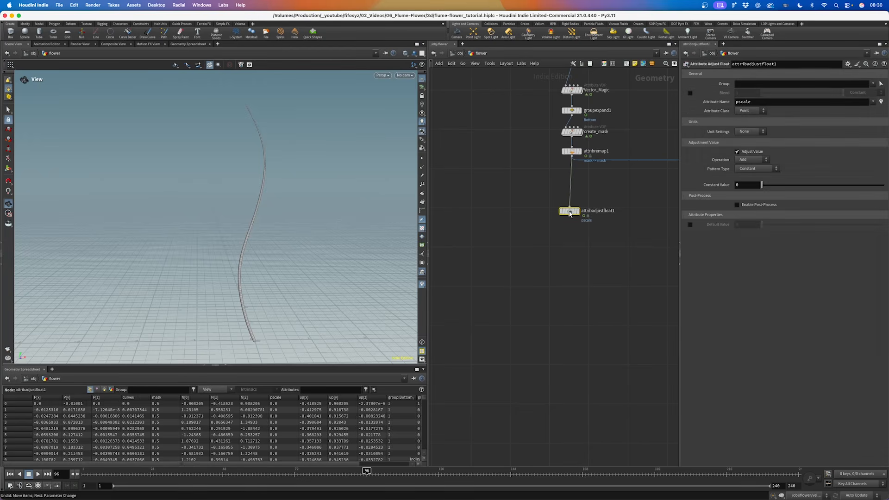
# Drive attribadjustfloat1's pscale by Remap Attribute from curveu, with a reversed ramp and a maximum value of 0.5.
pyautogui.click(747, 168)
pyautogui.click(752, 204)
pyautogui.moveTo(762, 279); pyautogui.dragTo(711, 278)
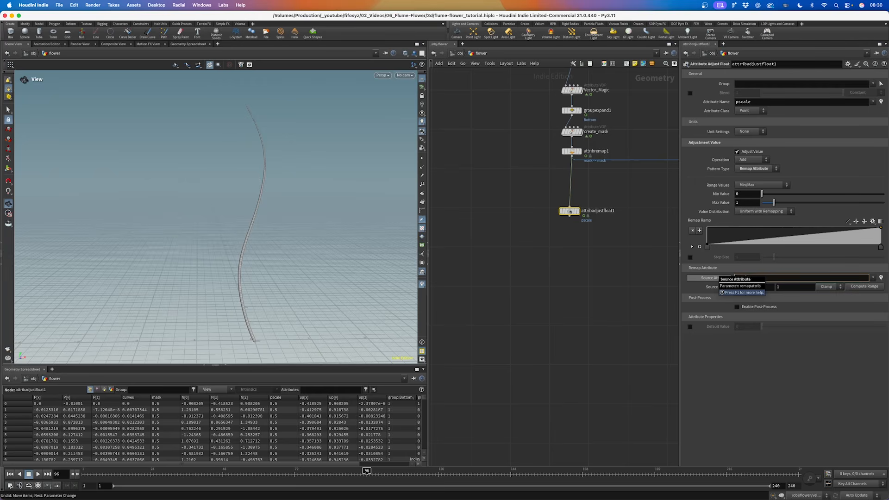
pyautogui.write('curveu')
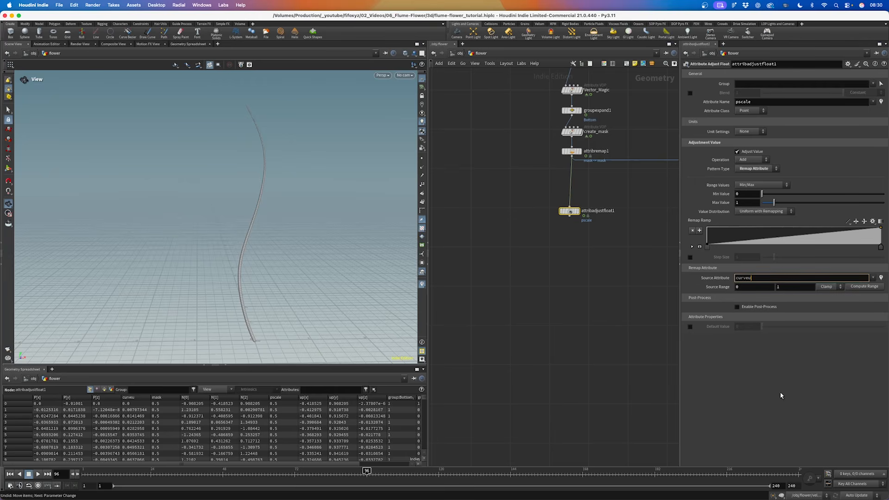
pyautogui.press('Return')
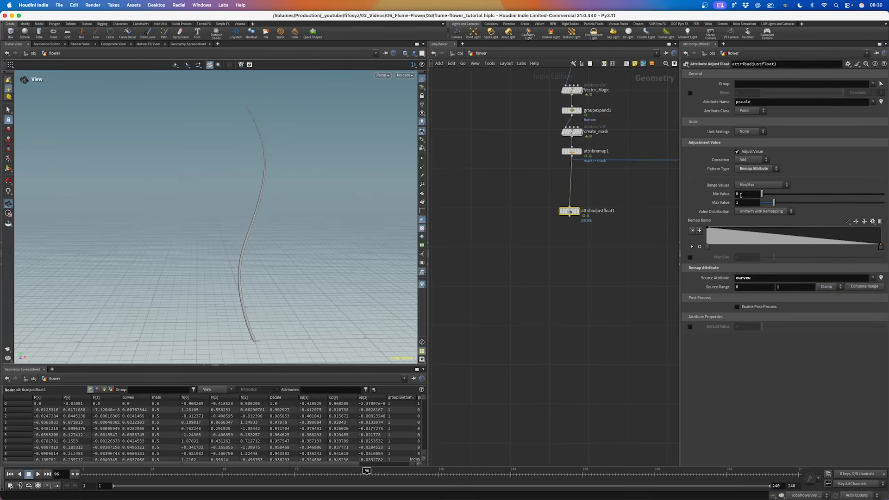
pyautogui.doubleClick(743, 202)
pyautogui.write('0.5')
pyautogui.press('Return')
# Shape the pscale ramp as a B-Spline falloff with a raised end and an added point at 0.676 with value 0.333333.
pyautogui.click(692, 247)
pyautogui.click(757, 283)
pyautogui.click(758, 324)
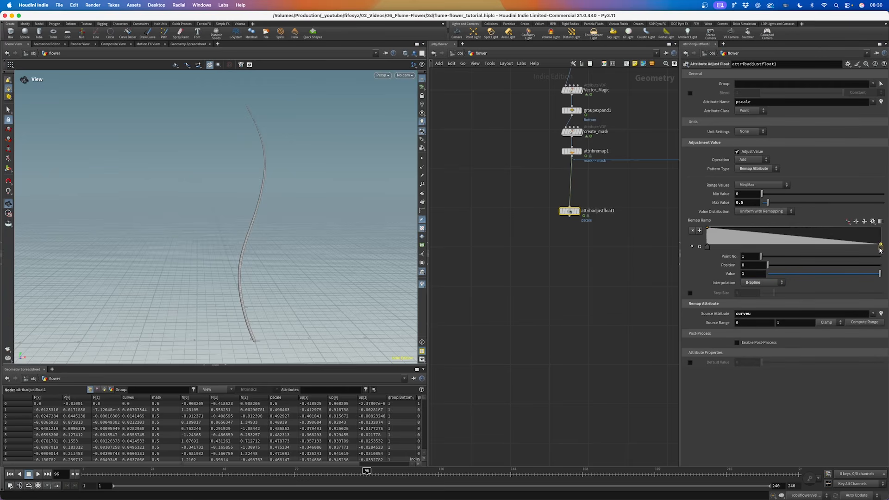
pyautogui.moveTo(880, 244); pyautogui.dragTo(880, 244)
pyautogui.moveTo(880, 243); pyautogui.dragTo(880, 240)
pyautogui.click(760, 227)
pyautogui.click(823, 240)
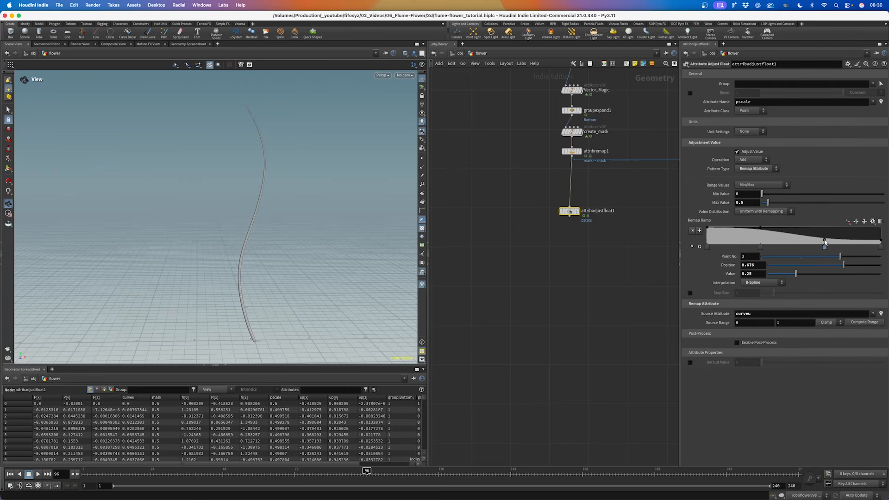
pyautogui.moveTo(824, 240); pyautogui.dragTo(823, 238)
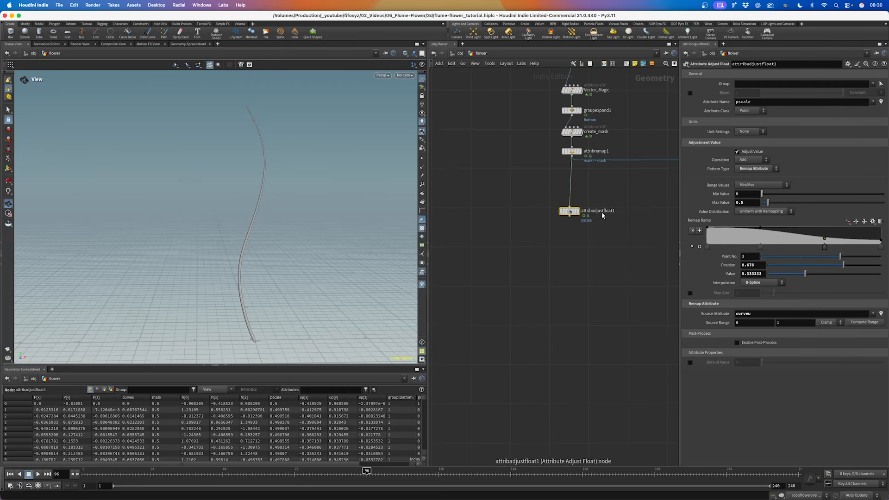
# Align attribadjustfloat1 beneath attribremap1 and add an Attribute Combine node after it.
pyautogui.moveTo(570, 211); pyautogui.dragTo(571, 188)
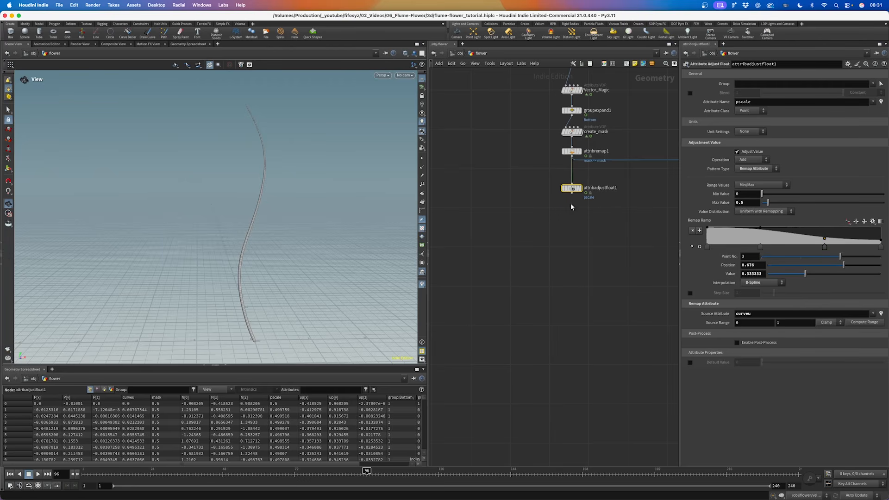
pyautogui.press('Tab')
pyautogui.write('att com')
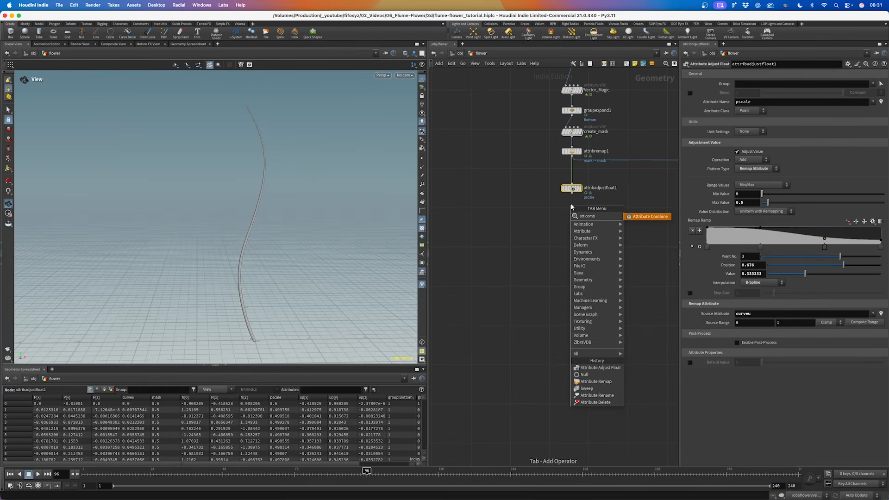
pyautogui.press('Return')
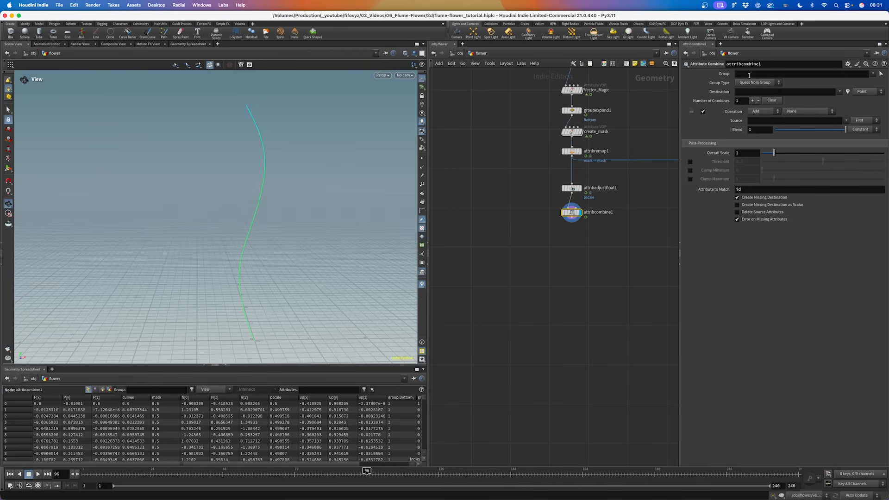
# Set the Attribute Combine destination to pscale, the operation to Multiply and the source to mask.
pyautogui.click(745, 91)
pyautogui.write('pscale')
pyautogui.click(764, 111)
pyautogui.click(762, 131)
pyautogui.click(764, 120)
pyautogui.write('mask')
pyautogui.press('Return')
# Add an Add node after attribcombine1 and set it to delete the geometry but keep the points.
pyautogui.scroll(-5, 538, 229)
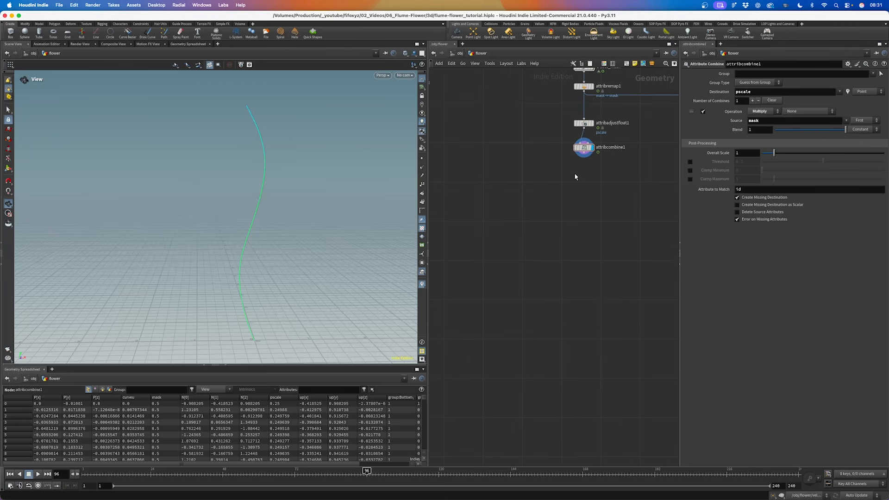
pyautogui.press('Tab')
pyautogui.write('add')
pyautogui.press('Return')
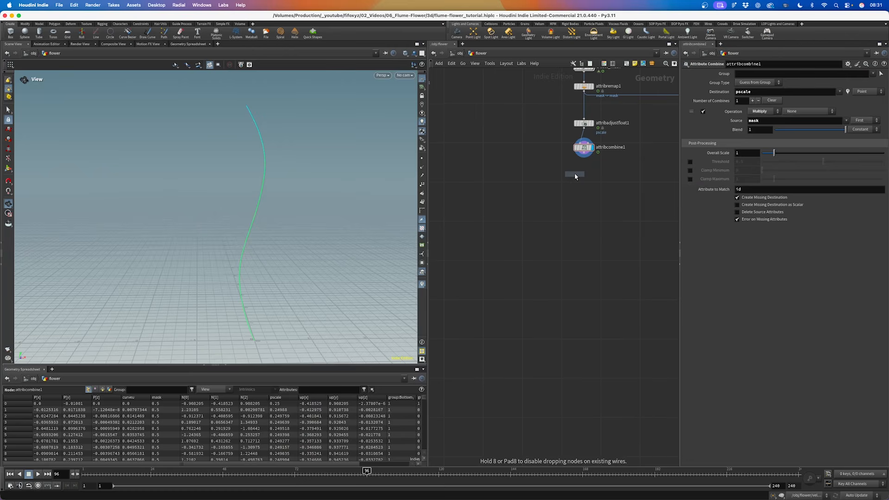
pyautogui.click(577, 176)
pyautogui.scroll(3, 577, 176)
pyautogui.moveTo(586, 136); pyautogui.dragTo(587, 165)
pyautogui.click(597, 160)
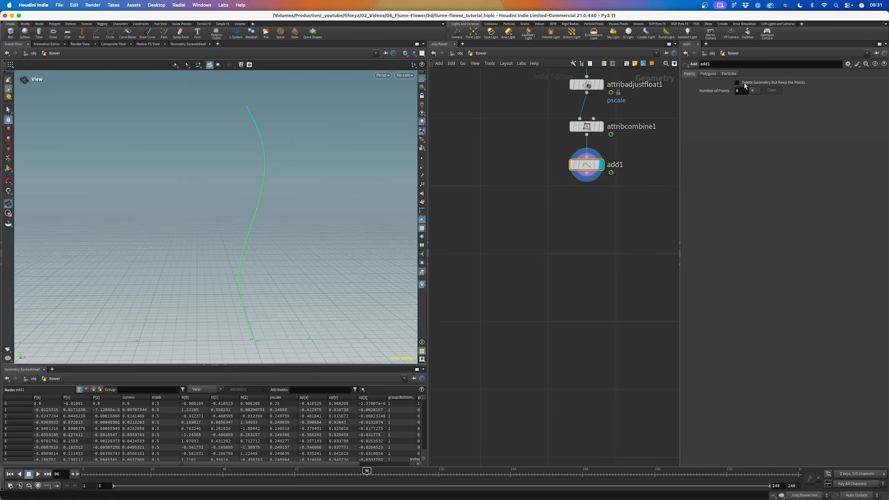
pyautogui.click(768, 82)
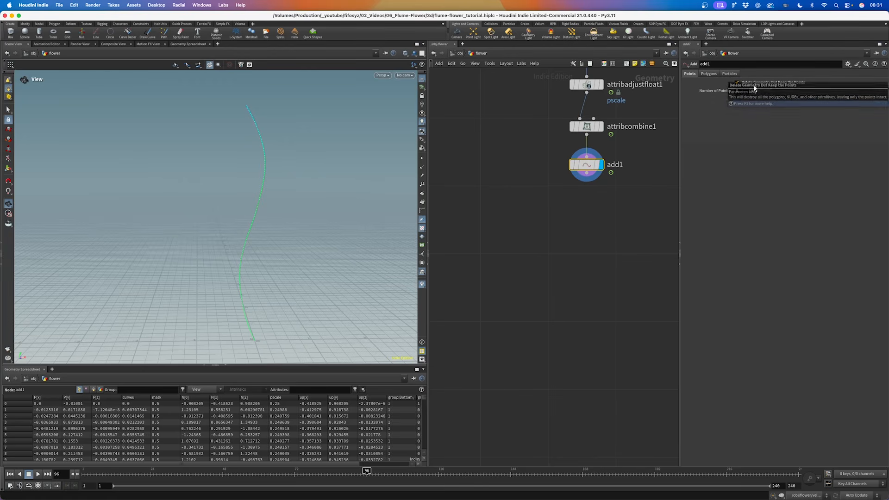
# Display the point normals along the stem in the viewport.
pyautogui.scroll(3, 223, 257)
pyautogui.click(422, 167)
pyautogui.moveTo(280, 175); pyautogui.dragTo(296, 199)
# Add a Peak node connected to the output of add1 and display it.
pyautogui.click(585, 180)
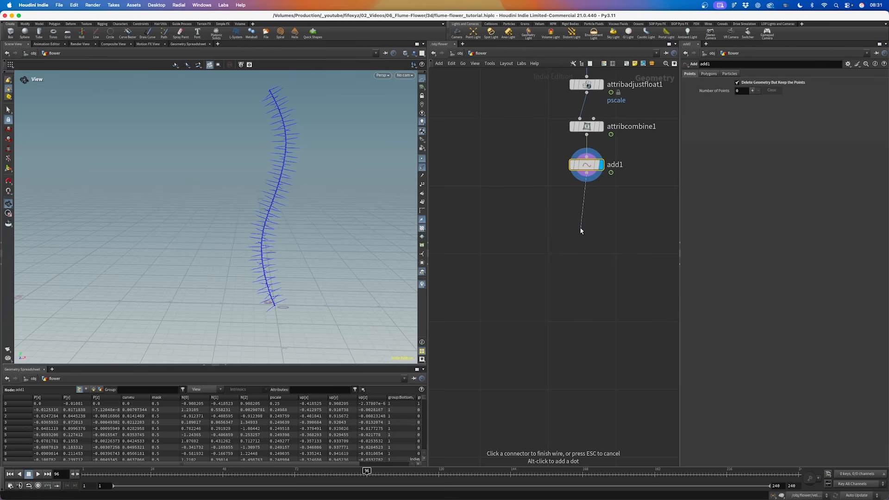
pyautogui.press('Tab')
pyautogui.write('pea')
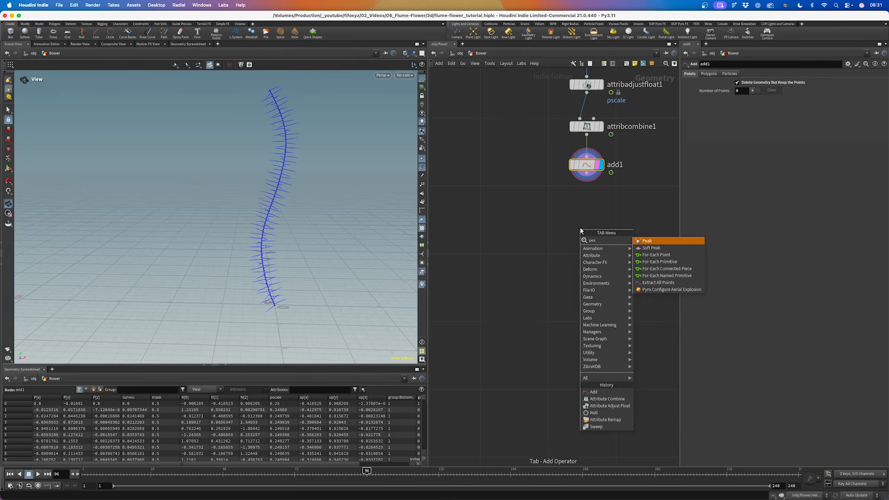
pyautogui.press('Return')
pyautogui.click(586, 214)
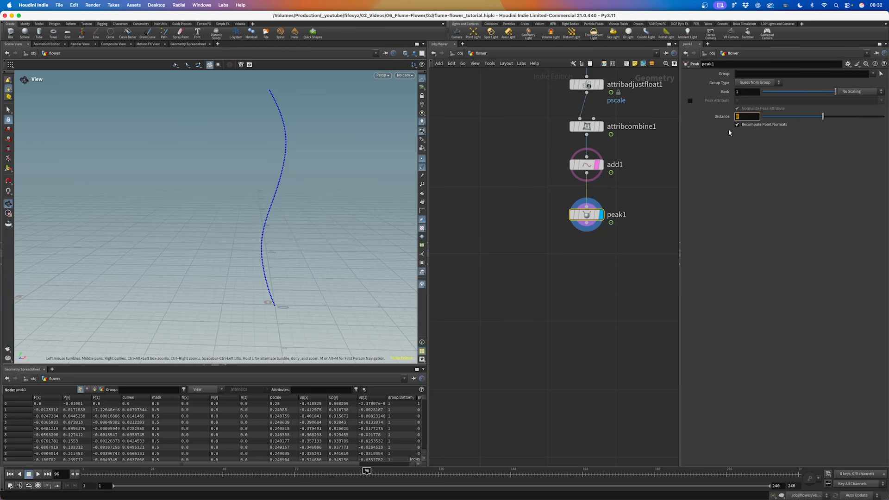
# Set the Peak distance to 0.06 and turn off Recompute Point Normals.
pyautogui.write('0')
pyautogui.write('.06')
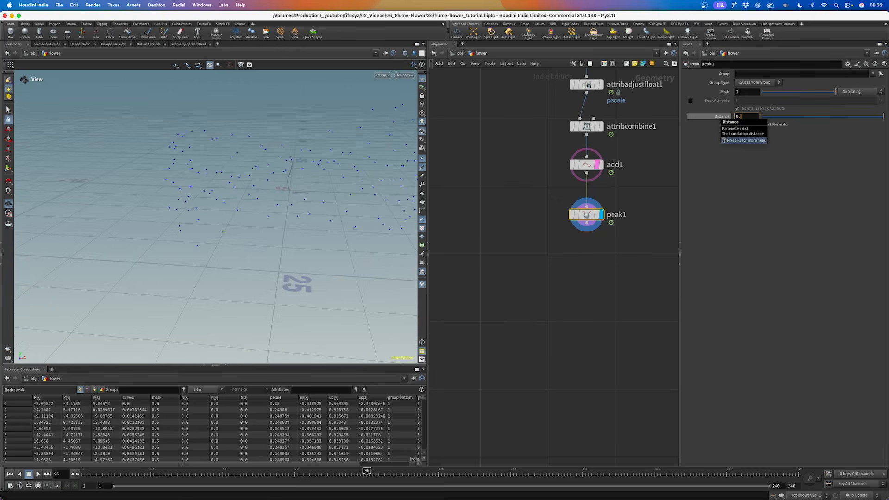
pyautogui.press('Return')
pyautogui.scroll(10, 300, 201)
pyautogui.moveTo(301, 210); pyautogui.dragTo(303, 157)
pyautogui.moveTo(293, 186); pyautogui.dragTo(277, 218)
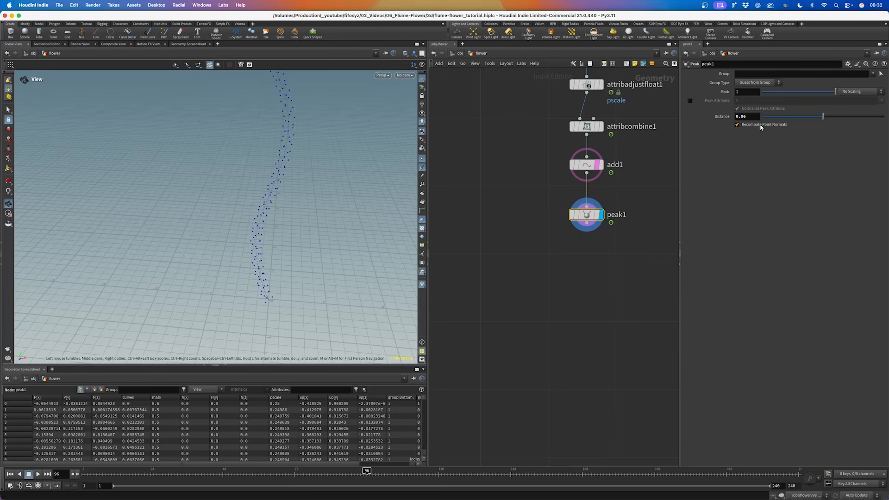
pyautogui.click(737, 125)
pyautogui.moveTo(250, 194); pyautogui.dragTo(334, 195)
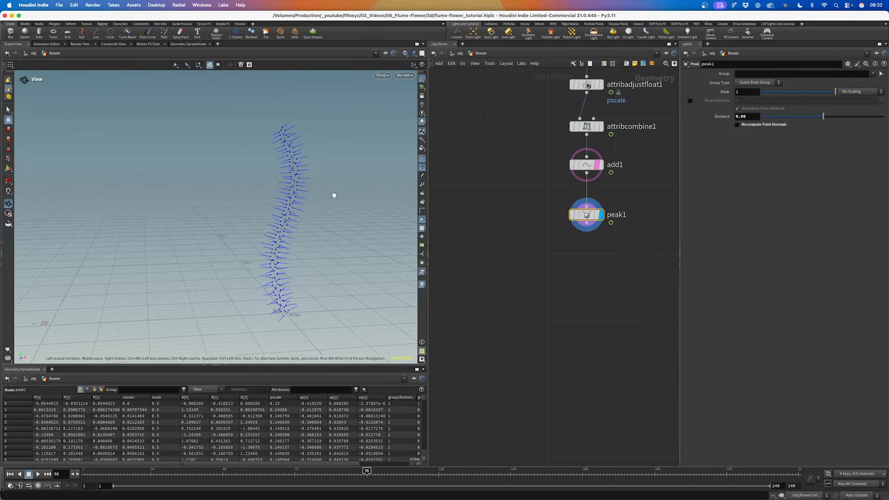
# Add a Null named POINTS_TO_COPY_TO after peak1 and display it.
pyautogui.scroll(-2, 552, 252)
pyautogui.moveTo(543, 260); pyautogui.dragTo(552, 250, button='middle')
pyautogui.moveTo(552, 250); pyautogui.dragTo(578, 190, button='middle')
pyautogui.write('PO')
pyautogui.write('INTS_TO_COPY_TO')
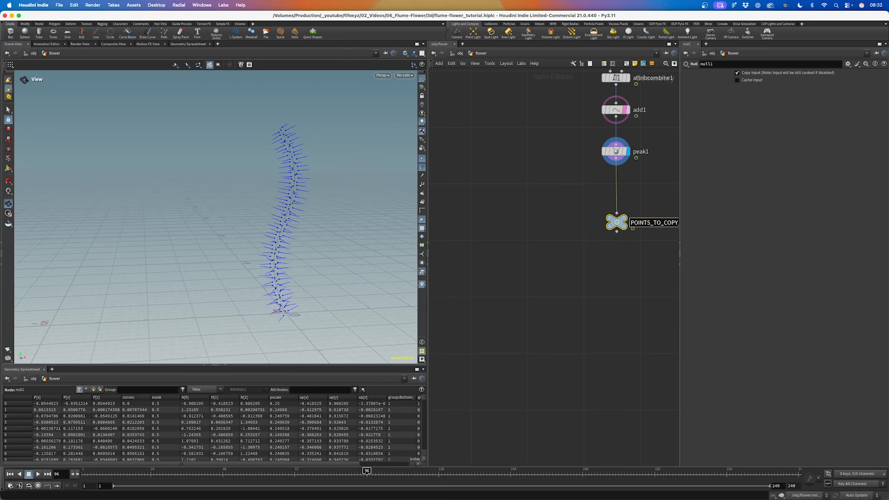
pyautogui.press('Return')
pyautogui.moveTo(612, 225)
# Move the blossom's object_merge1 node down beside POINTS_TO_COPY_TO.
pyautogui.scroll(-5, 558, 217)
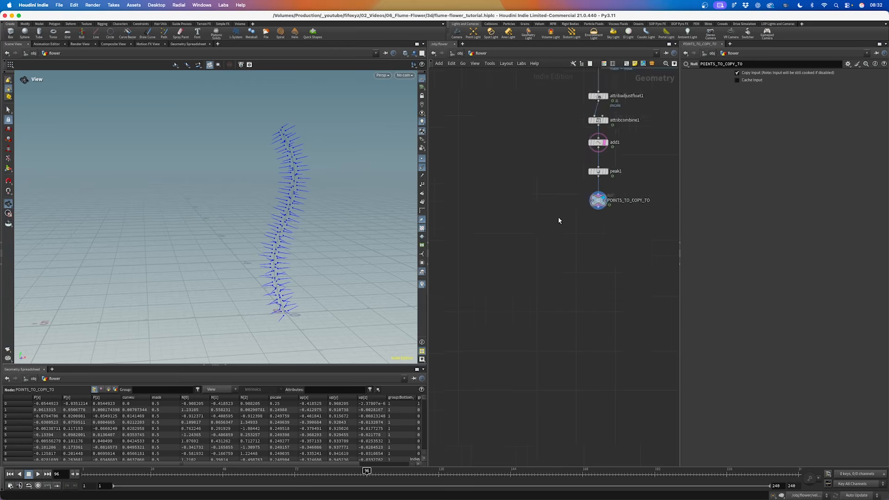
pyautogui.scroll(3, 513, 137)
pyautogui.moveTo(500, 96); pyautogui.dragTo(559, 268)
pyautogui.moveTo(604, 295); pyautogui.dragTo(509, 227, button='middle')
pyautogui.moveTo(463, 195); pyautogui.dragTo(486, 180)
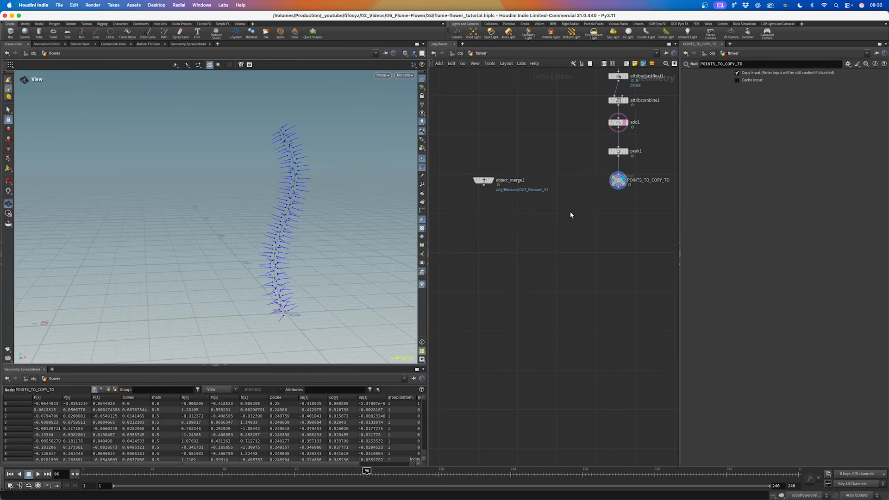
# Add a Copy to Points node and connect POINTS_TO_COPY_TO to its target points input.
pyautogui.press('Tab')
pyautogui.write('copy t')
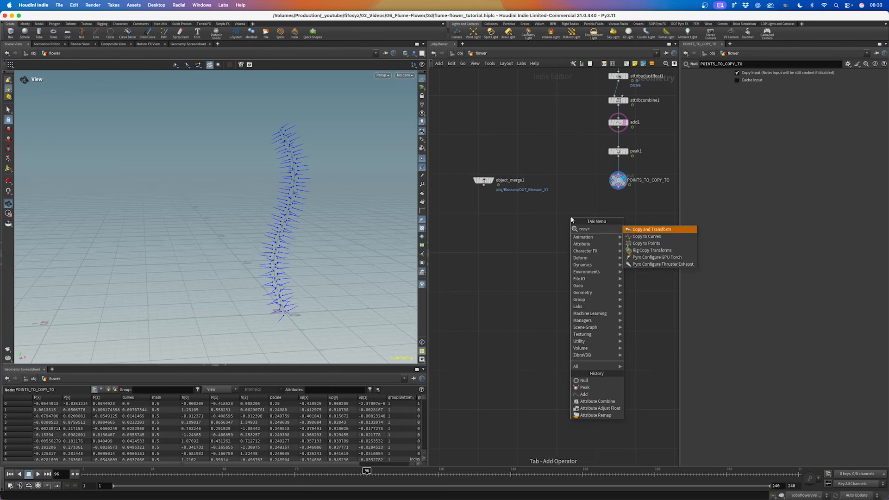
pyautogui.write('o point')
pyautogui.press('Return')
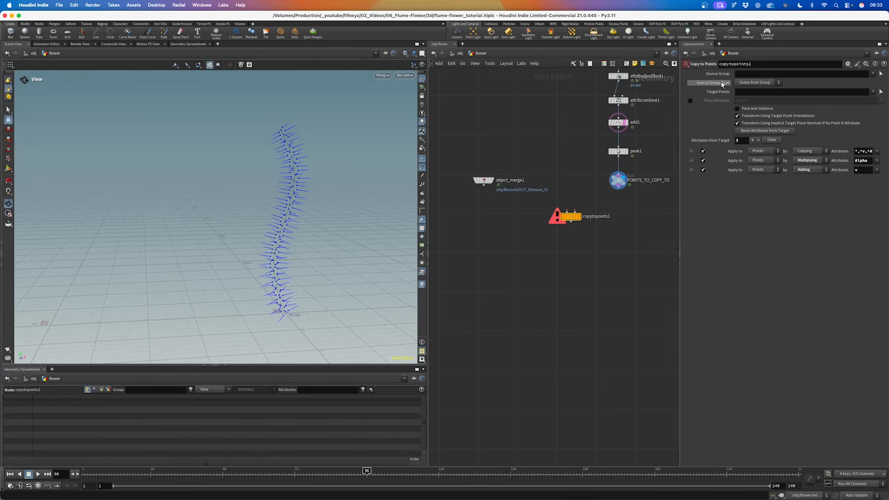
pyautogui.moveTo(629, 185); pyautogui.dragTo(587, 243)
# Set the Target Points of copytopoints1 to !Bottom to exclude the Bottom group.
pyautogui.click(872, 91)
pyautogui.click(851, 101)
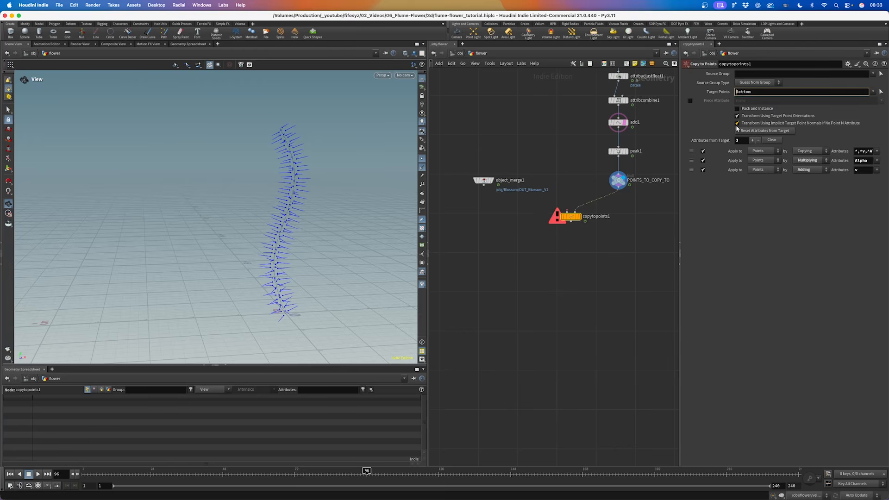
pyautogui.press('Return')
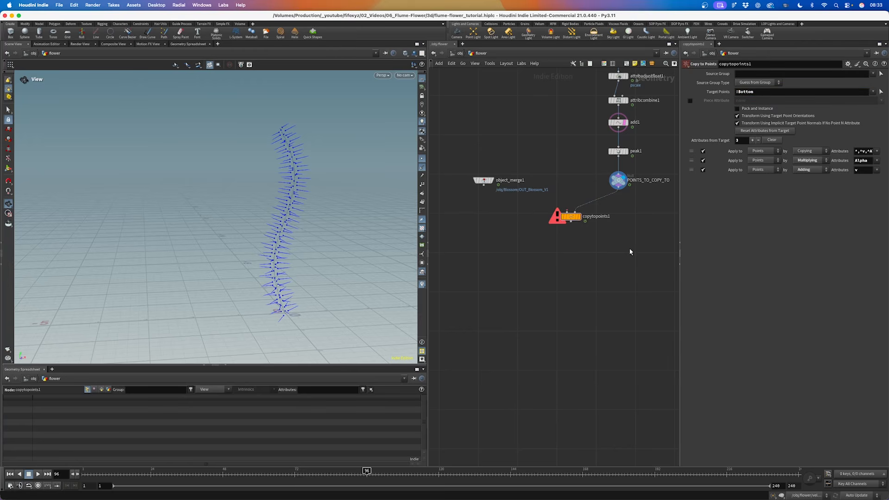
# Connect object_merge1 to the source input of copytopoints1 and display the copied blossoms.
pyautogui.scroll(1, 476, 201)
pyautogui.moveTo(483, 184); pyautogui.dragTo(579, 208)
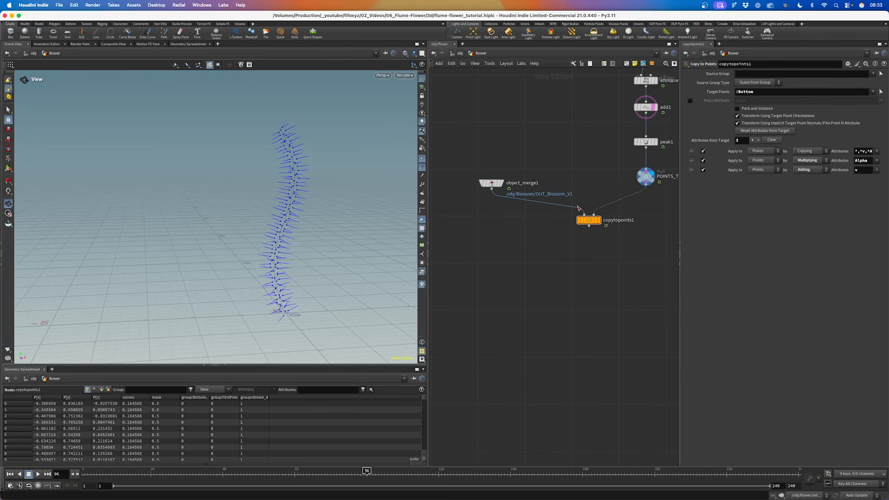
pyautogui.click(597, 221)
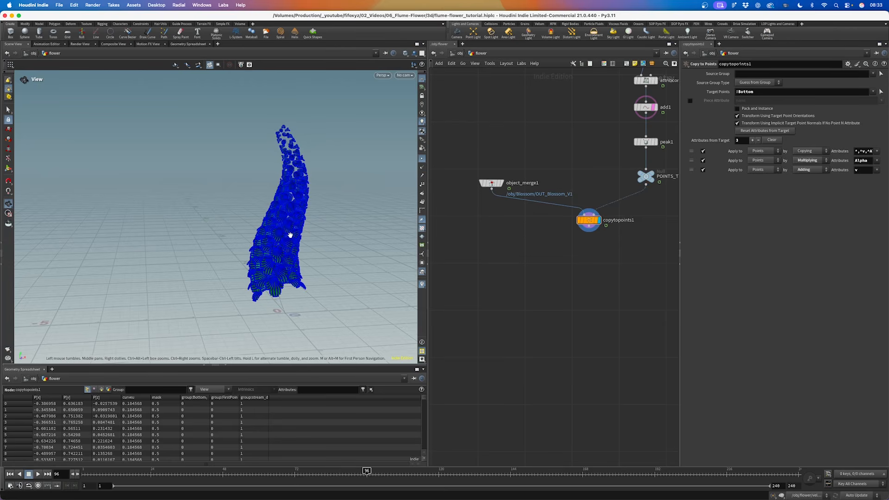
# Examine the copied blossoms along the stem from several angles at frames 113 and 67.
pyautogui.scroll(5, 296, 227)
pyautogui.scroll(-5, 277, 236)
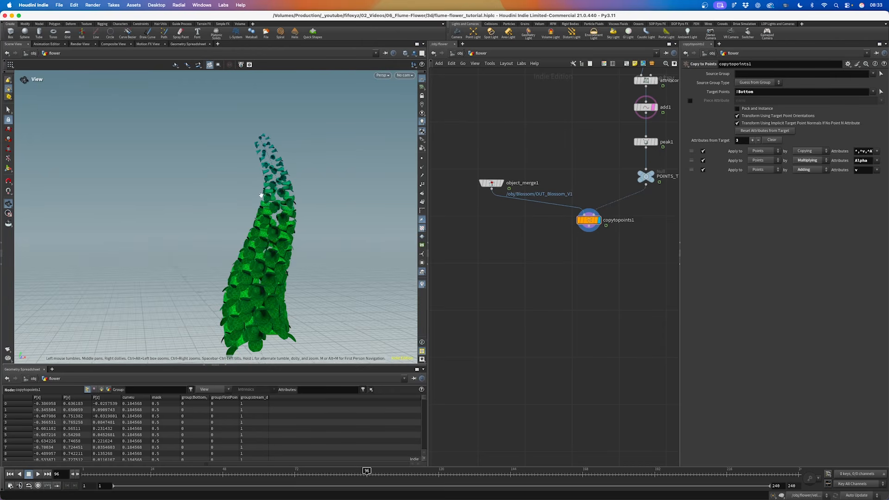
pyautogui.moveTo(238, 472); pyautogui.dragTo(417, 469)
pyautogui.moveTo(280, 323); pyautogui.dragTo(270, 282)
pyautogui.moveTo(270, 282); pyautogui.dragTo(335, 242, button='right')
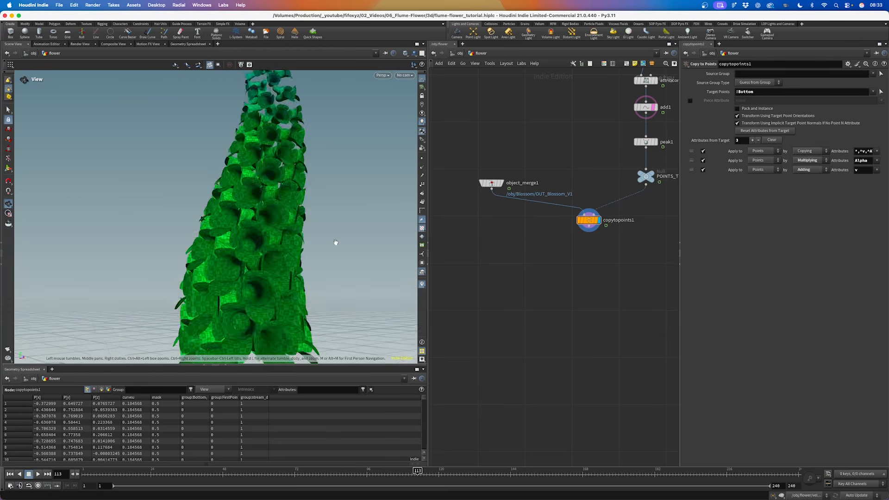
pyautogui.moveTo(335, 242); pyautogui.dragTo(264, 299)
pyautogui.moveTo(264, 300); pyautogui.dragTo(230, 296, button='right')
pyautogui.moveTo(230, 296); pyautogui.dragTo(264, 260)
pyautogui.moveTo(264, 260); pyautogui.dragTo(266, 246, button='right')
pyautogui.moveTo(266, 246); pyautogui.dragTo(324, 162)
pyautogui.moveTo(299, 176); pyautogui.dragTo(301, 208)
pyautogui.moveTo(418, 472); pyautogui.dragTo(280, 476)
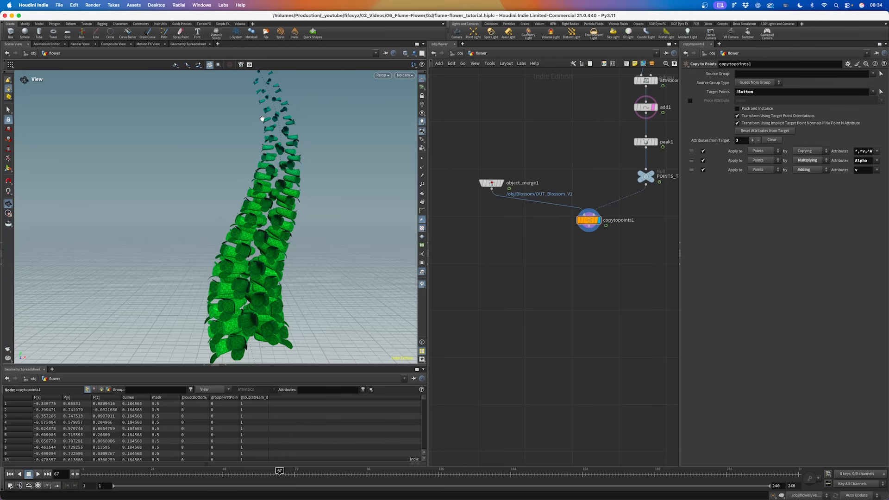
# Wrap copytopoints1 in a For-Each Point block fed by POINTS_TO_COPY_TO, spacing the block end below it.
pyautogui.moveTo(525, 237); pyautogui.dragTo(495, 232, button='middle')
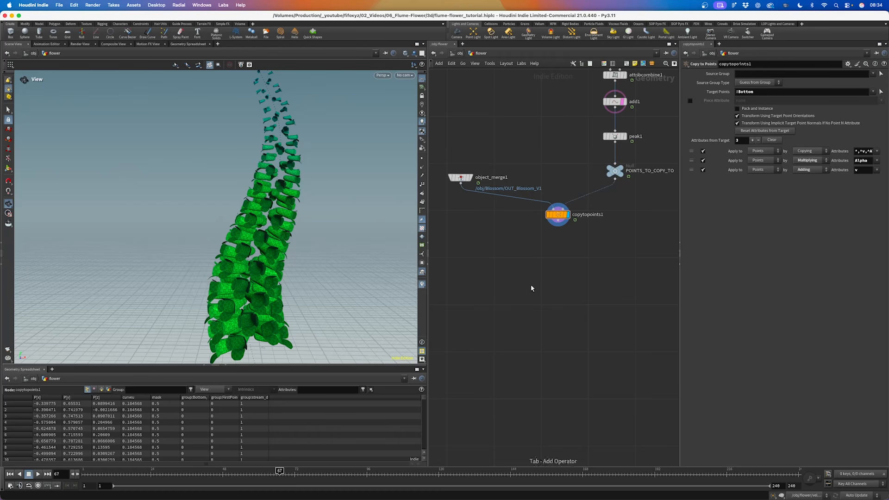
pyautogui.press('Tab')
pyautogui.write('for eac')
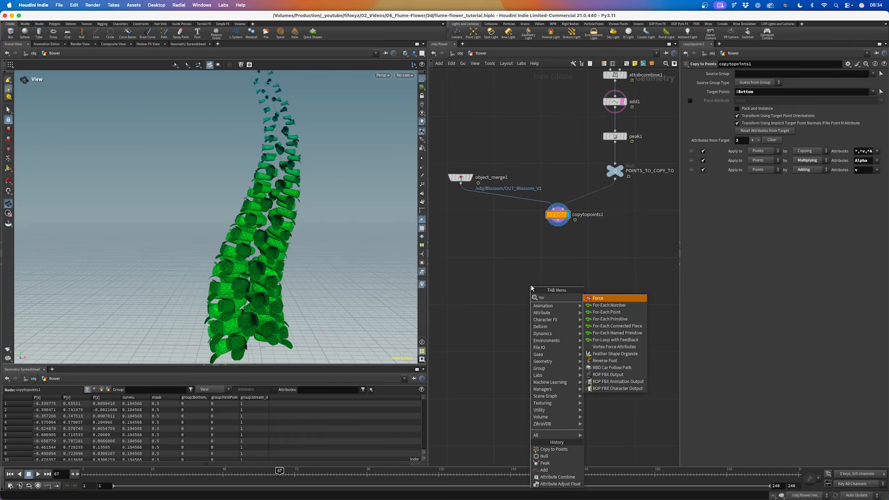
pyautogui.press('Return')
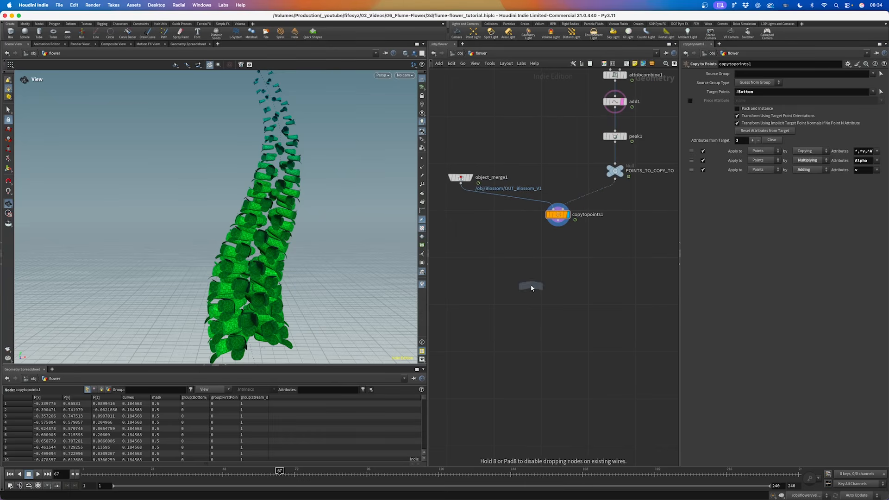
pyautogui.click(530, 285)
pyautogui.click(558, 240)
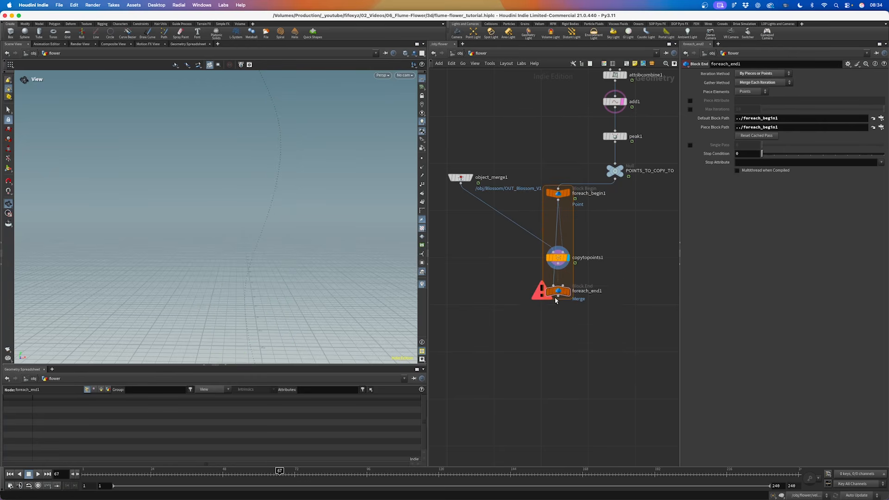
pyautogui.moveTo(557, 297); pyautogui.dragTo(559, 315)
pyautogui.moveTo(558, 263); pyautogui.dragTo(553, 304)
# Create a meta import node from foreach_begin1, place it beside the block, and show its detail attributes in the spreadsheet.
pyautogui.click(558, 194)
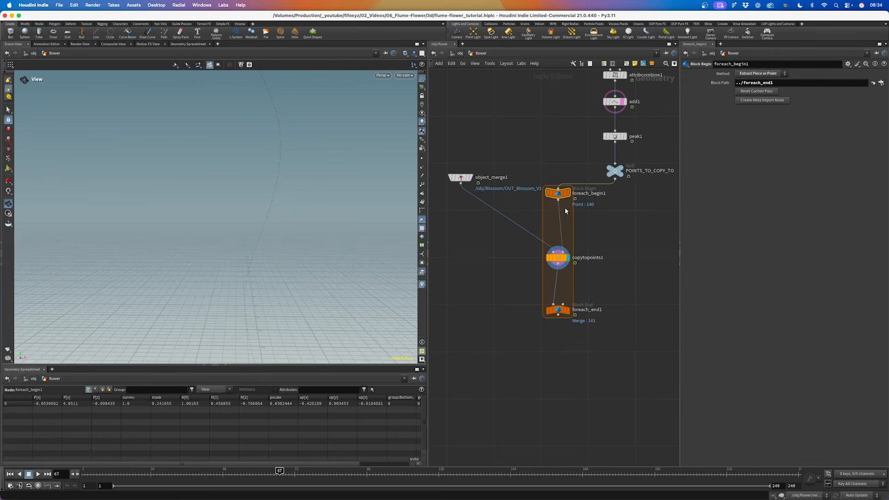
pyautogui.click(762, 101)
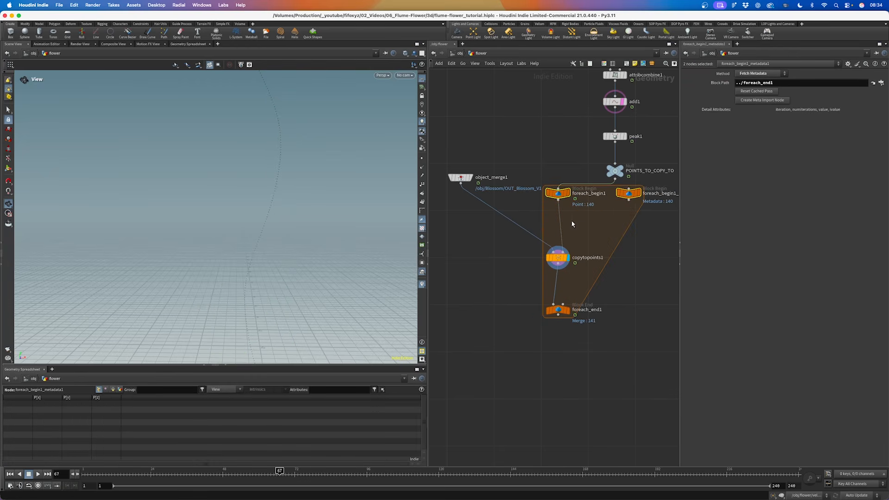
pyautogui.moveTo(470, 179); pyautogui.dragTo(495, 195)
pyautogui.moveTo(666, 305); pyautogui.dragTo(591, 161)
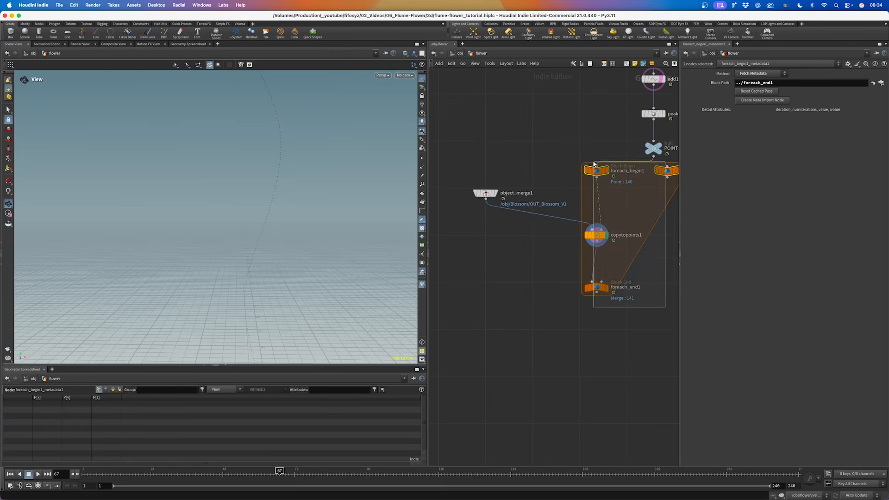
pyautogui.moveTo(663, 174); pyautogui.dragTo(623, 178)
pyautogui.click(623, 179)
pyautogui.click(120, 389)
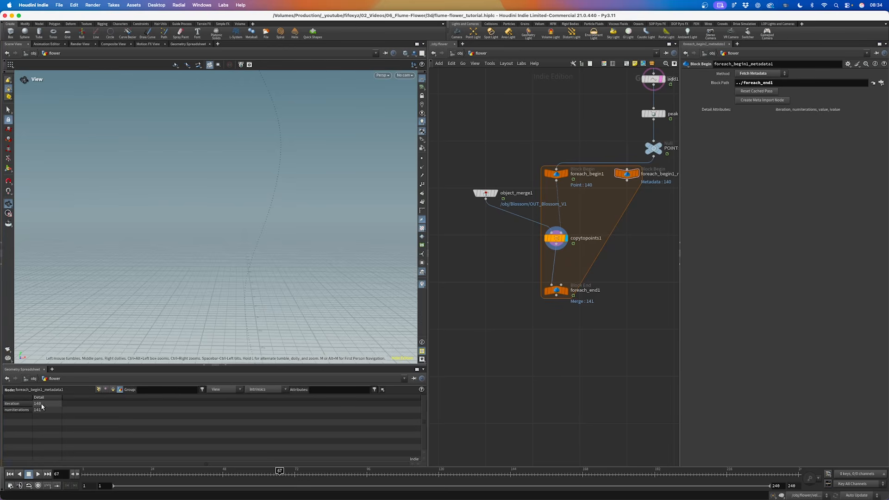
# Insert a Time Shift node between object_merge1 and copytopoints1, moving object_merge1 aside to make room.
pyautogui.moveTo(484, 192); pyautogui.dragTo(463, 178)
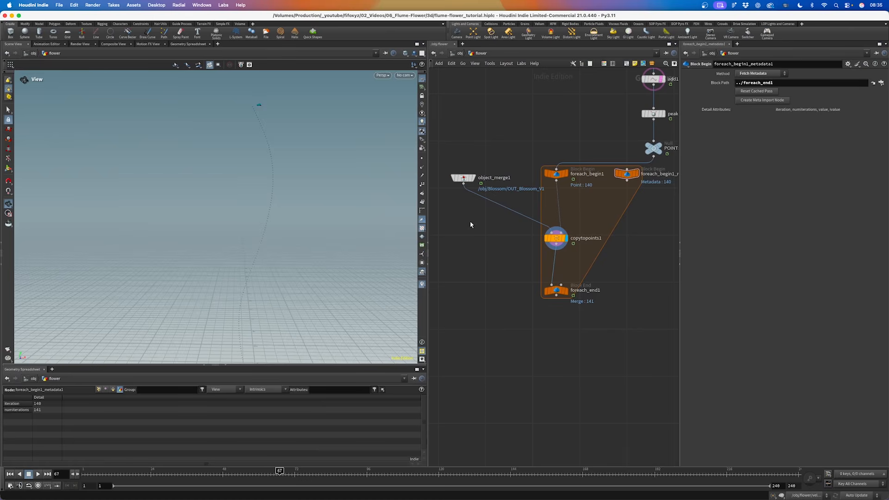
pyautogui.press('Tab')
pyautogui.write('time')
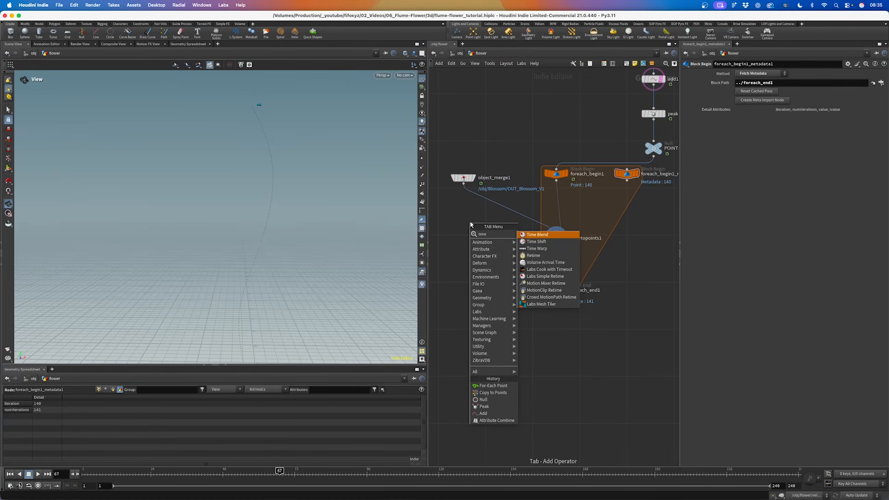
pyautogui.press('Down')
pyautogui.press('Return')
pyautogui.click(463, 214)
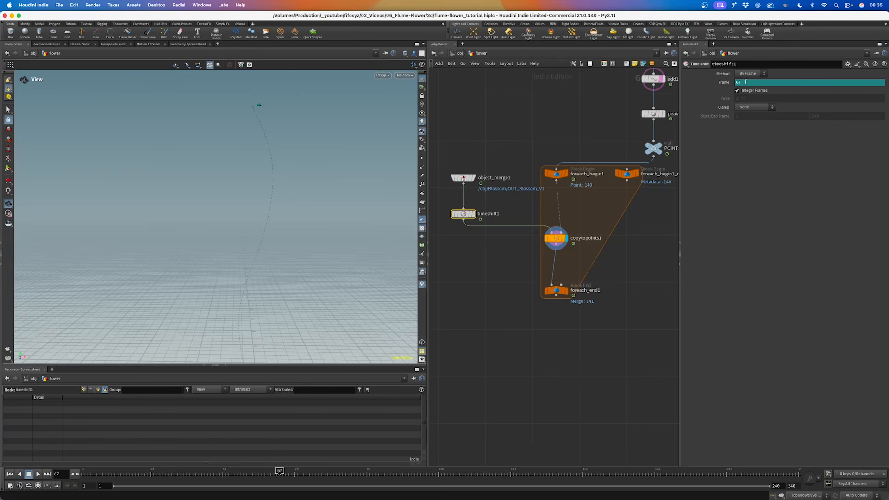
# Set timeshift1's Frame to the expression $F - detail("../foreach_begin1_metadata1/", "iteration", 0).
pyautogui.moveTo(745, 82); pyautogui.dragTo(714, 89)
pyautogui.press('BackSpace')
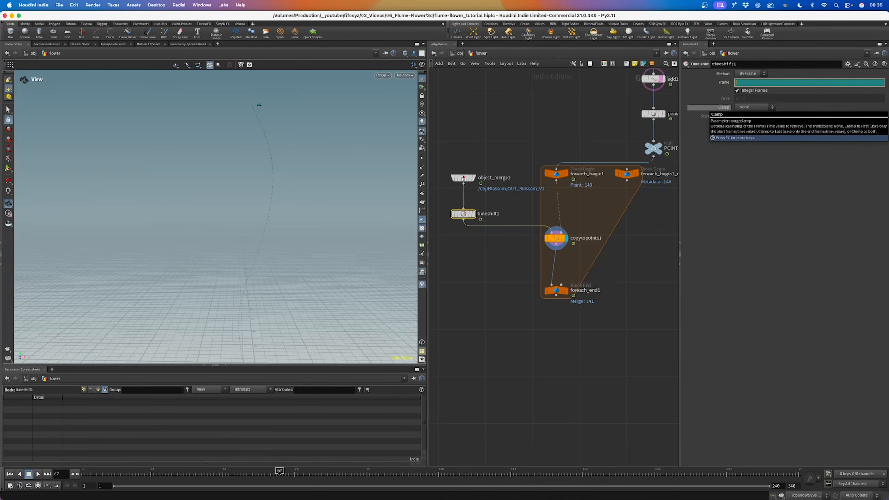
pyautogui.write('$F')
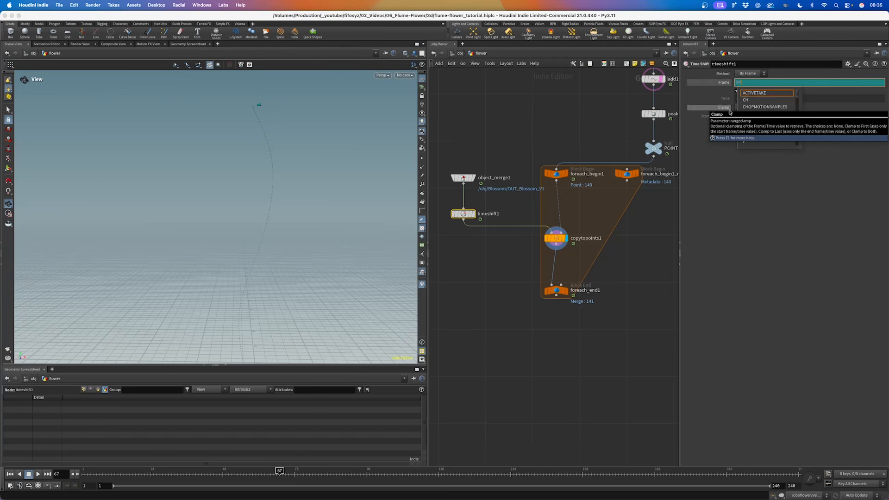
pyautogui.write(' - detail')
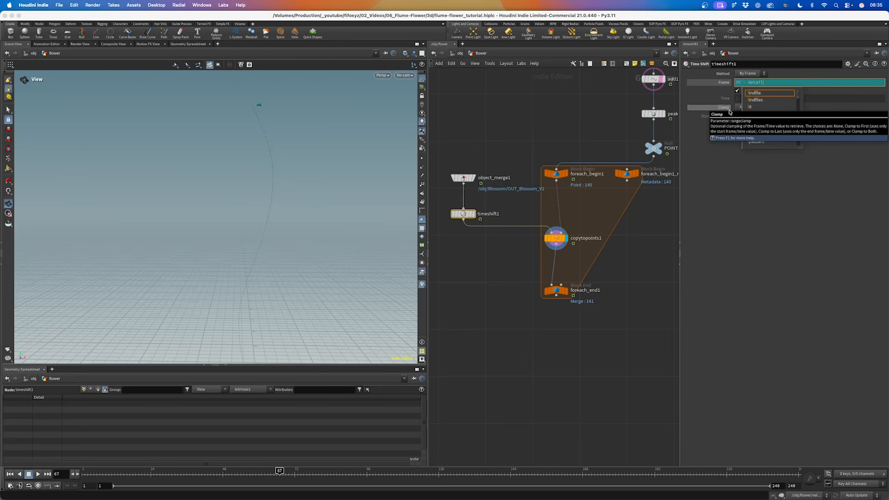
pyautogui.write('("')
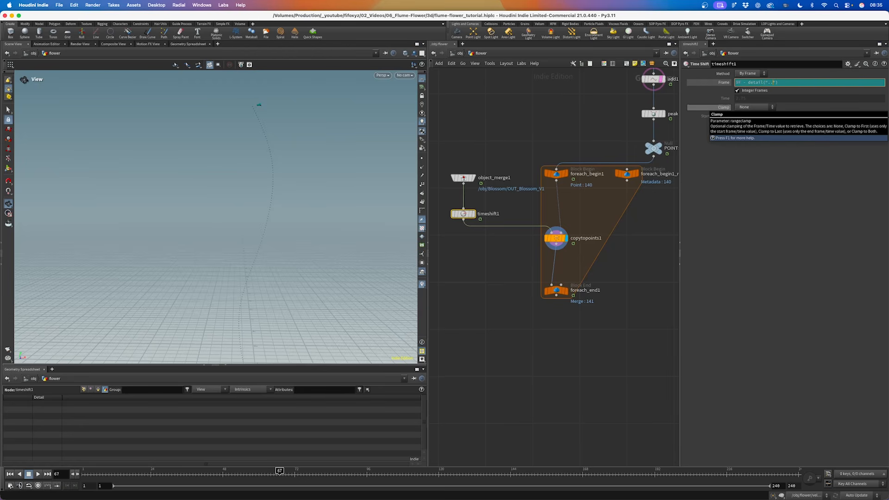
pyautogui.write('../fore')
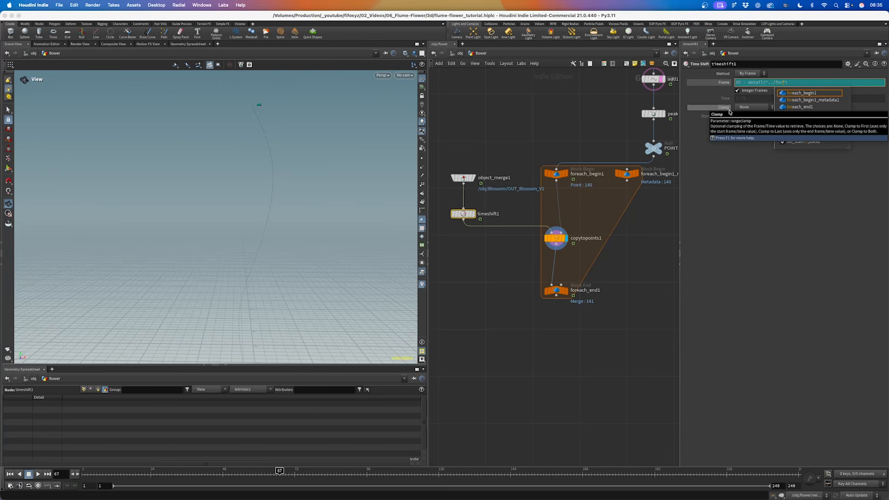
pyautogui.press('Return')
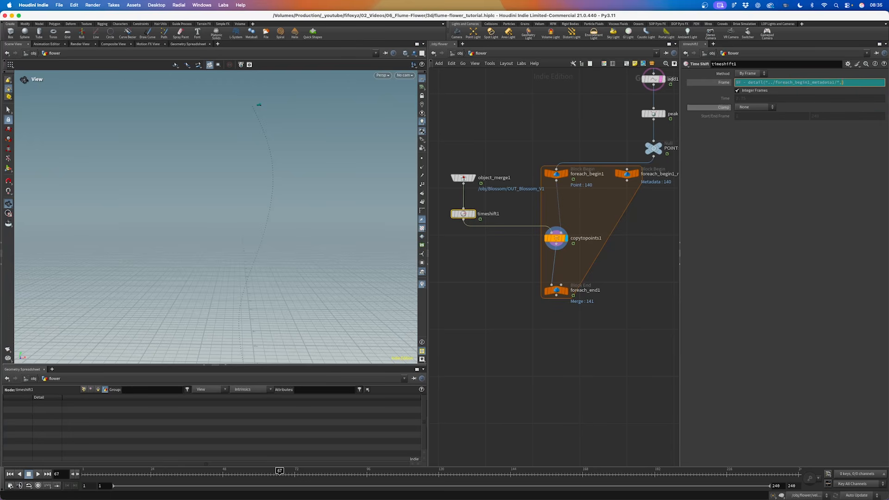
pyautogui.write(', "iteration", 0')
pyautogui.moveTo(680, 98); pyautogui.dragTo(582, 128)
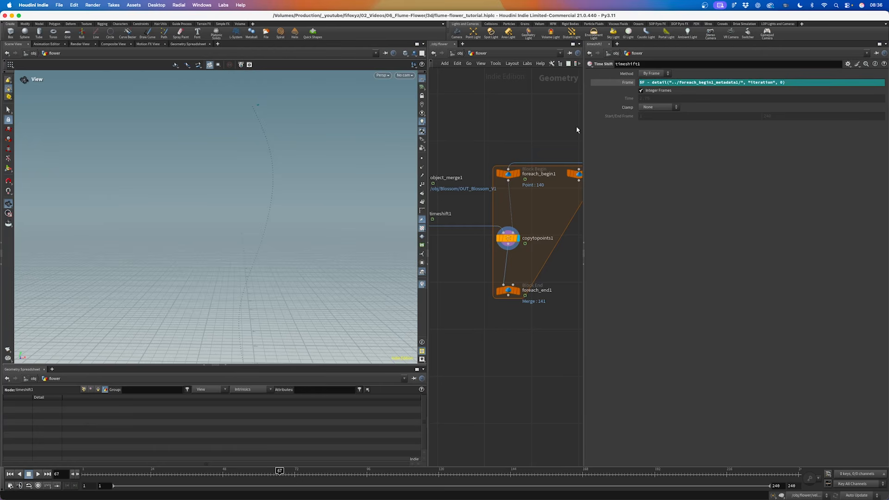
pyautogui.click(633, 82)
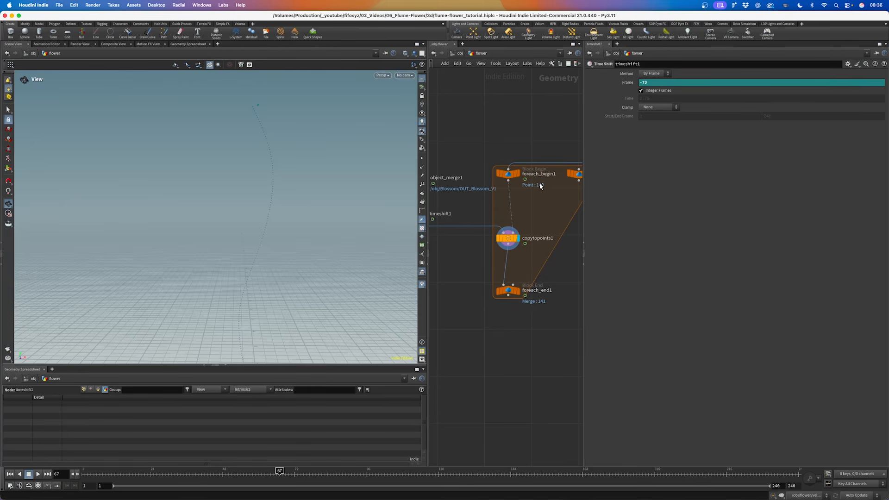
# Add a Float parameter to timeshift1's parameter interface with both name and label set to Offset.
pyautogui.click(848, 65)
pyautogui.click(808, 74)
pyautogui.moveTo(408, 141); pyautogui.dragTo(407, 142)
pyautogui.moveTo(600, 146); pyautogui.dragTo(518, 144)
pyautogui.write('Offset')
pyautogui.press('Tab')
pyautogui.write('Off')
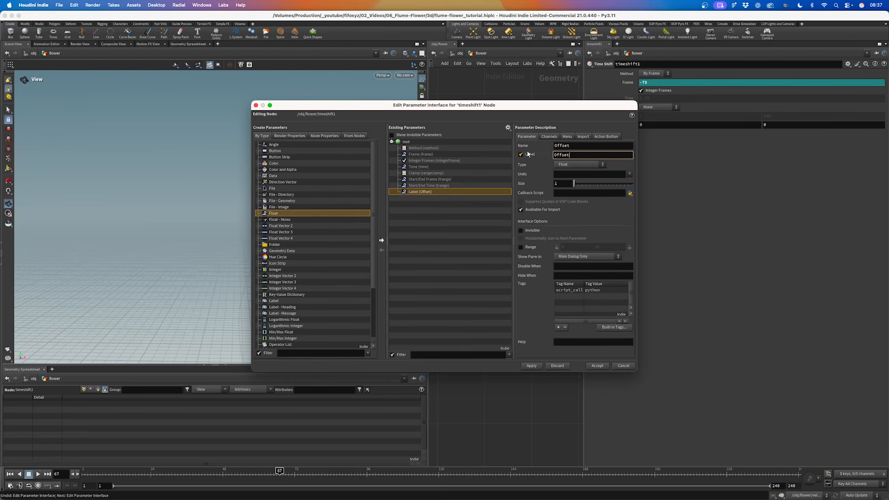
pyautogui.click(530, 366)
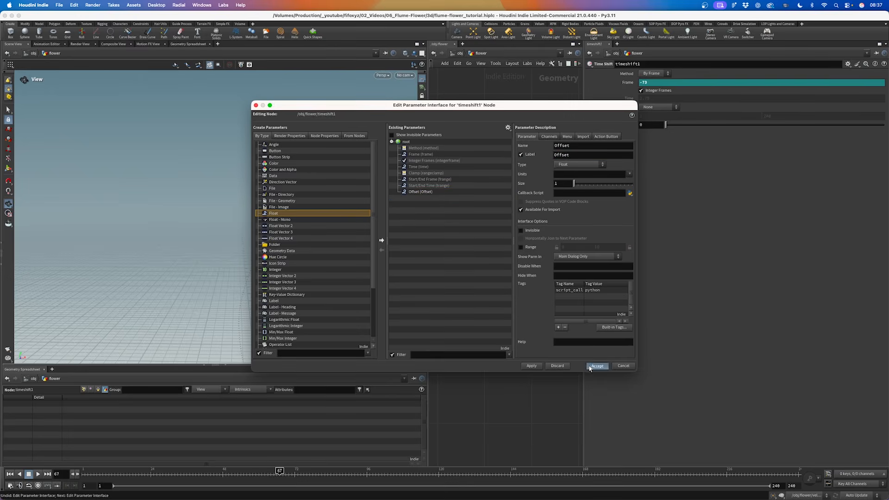
pyautogui.click(590, 366)
# Set timeshift1's Offset to 1 and paste a reference to it after the iteration term in the Frame expression.
pyautogui.click(650, 125)
pyautogui.press('Return')
pyautogui.rightClick(628, 125)
pyautogui.click(642, 184)
pyautogui.click(627, 82)
pyautogui.click(793, 82)
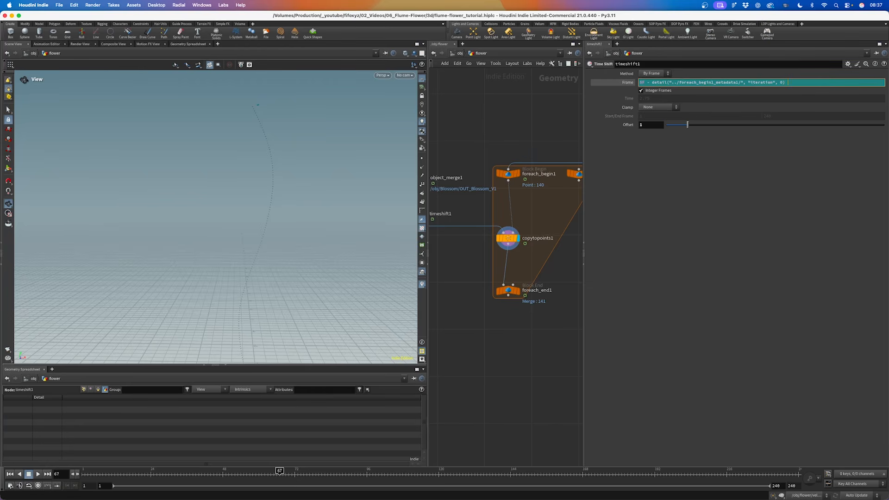
pyautogui.rightClick(789, 83)
pyautogui.click(816, 165)
pyautogui.write('()')
pyautogui.press('Return')
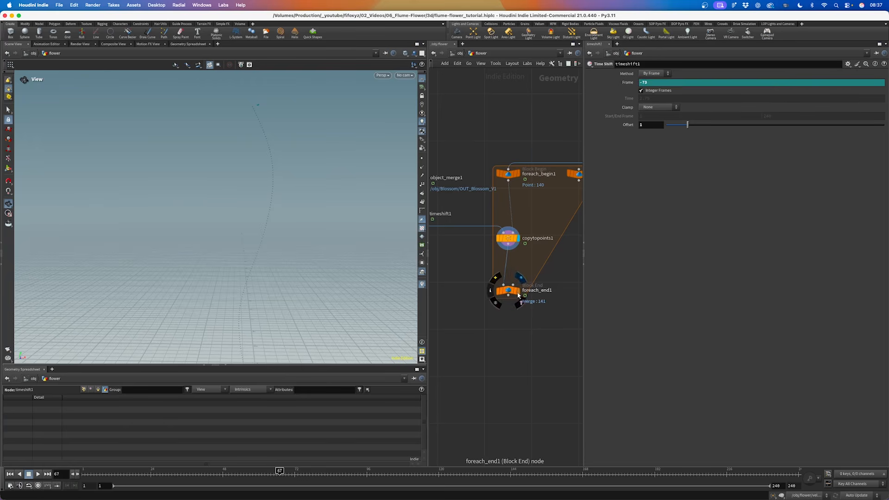
# Display foreach_end1 at frame 1, check timeshift1's Frame value, and widen the network view.
pyautogui.click(517, 292)
pyautogui.moveTo(299, 244); pyautogui.dragTo(226, 254)
pyautogui.moveTo(85, 476)
pyautogui.mouseDown()
pyautogui.moveTo(423, 472)
pyautogui.moveTo(85, 470)
pyautogui.mouseUp()
pyautogui.moveTo(463, 275); pyautogui.dragTo(532, 305, button='middle')
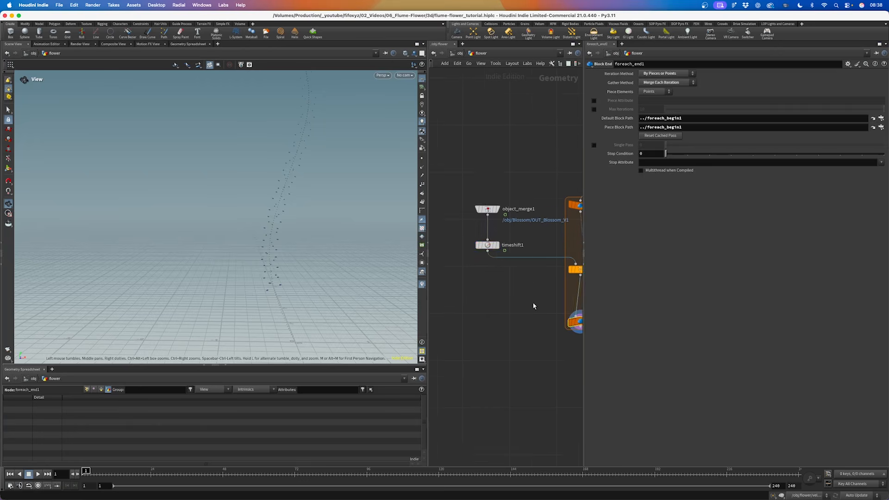
pyautogui.click(486, 244)
pyautogui.moveTo(551, 209); pyautogui.dragTo(509, 169, button='middle')
pyautogui.moveTo(584, 153); pyautogui.dragTo(669, 153)
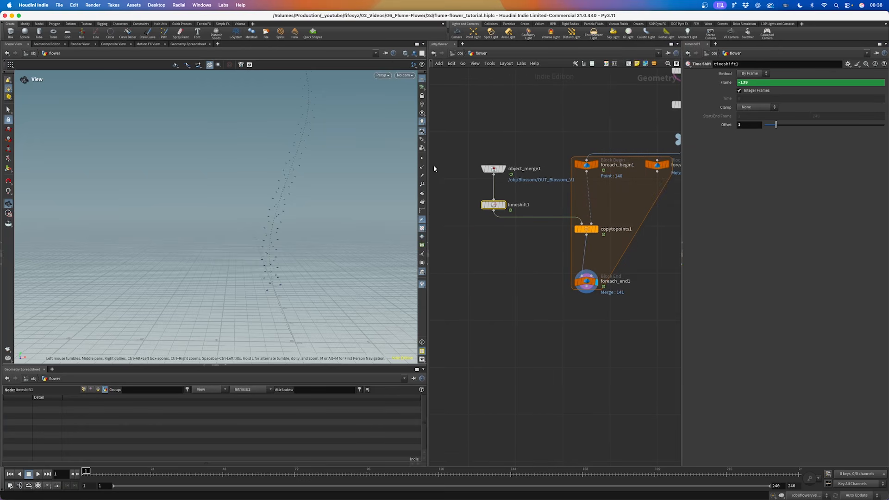
pyautogui.moveTo(427, 165); pyautogui.dragTo(400, 167)
# Scrub the timeline from frame 1 to 201 and examine how the blossoms open along the stem.
pyautogui.click(566, 281)
pyautogui.moveTo(577, 233)
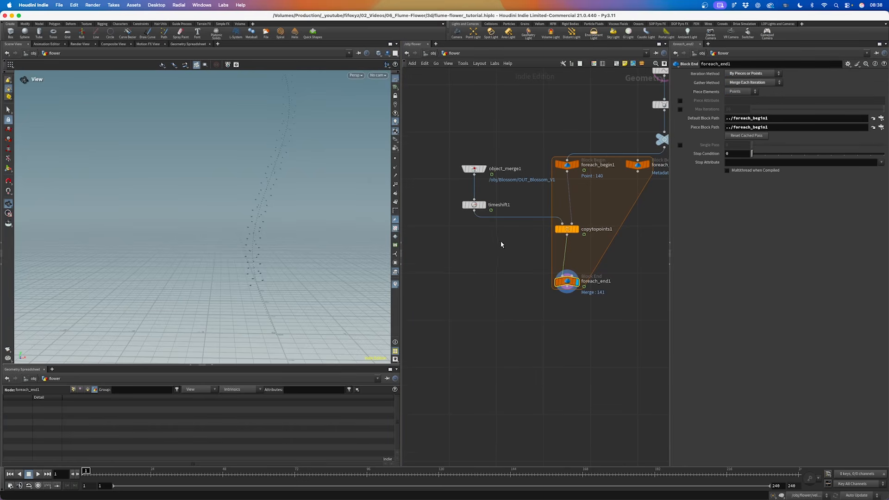
pyautogui.moveTo(502, 244); pyautogui.dragTo(470, 235, button='middle')
pyautogui.moveTo(86, 472); pyautogui.dragTo(684, 460)
pyautogui.moveTo(304, 206); pyautogui.dragTo(285, 262, button='middle')
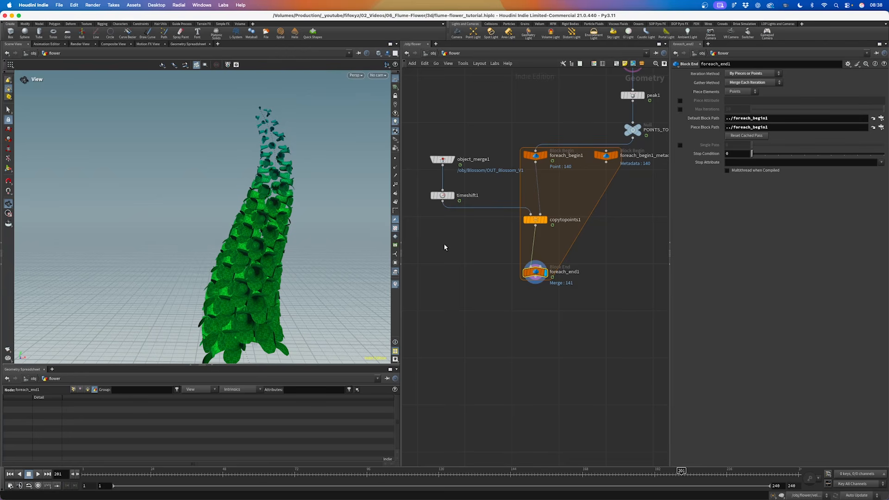
# Move object_merge1 closer to timeshift1 and examine the opened blossoms from a higher angle.
pyautogui.click(442, 195)
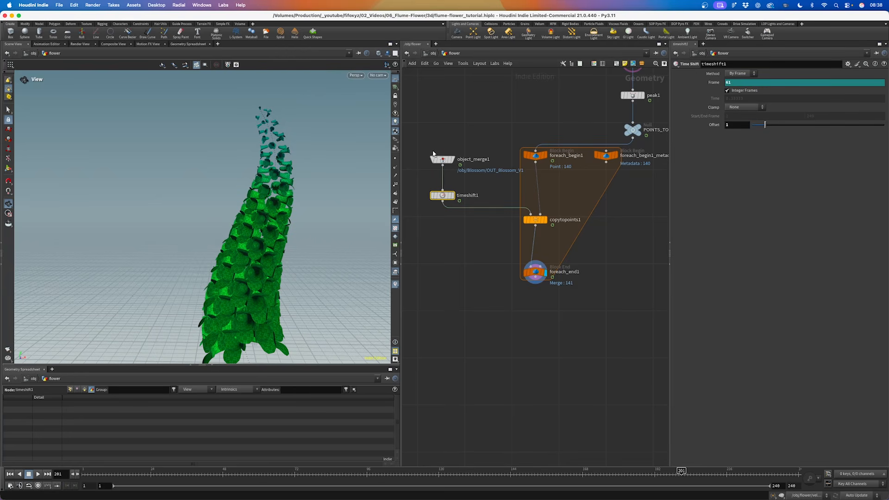
pyautogui.moveTo(432, 154); pyautogui.dragTo(433, 164)
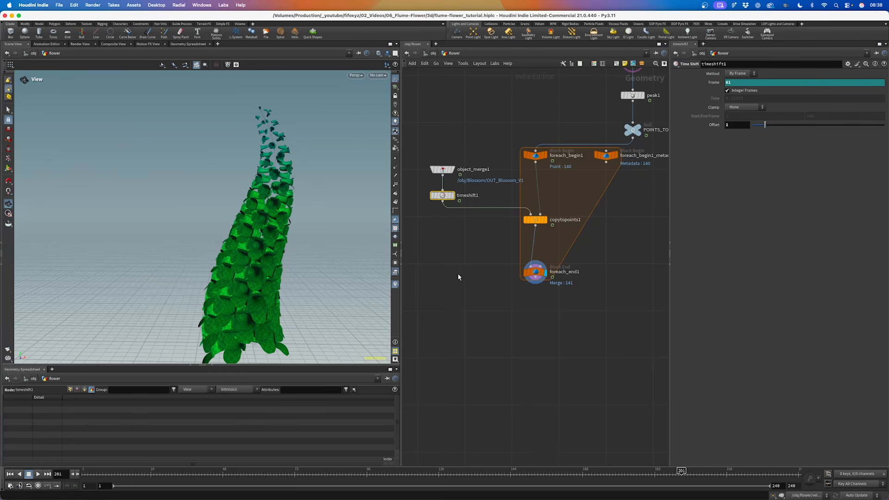
pyautogui.moveTo(456, 278); pyautogui.dragTo(468, 223, button='middle')
pyautogui.moveTo(264, 251)
pyautogui.mouseDown()
pyautogui.moveTo(276, 210)
pyautogui.moveTo(242, 284)
pyautogui.moveTo(272, 256)
pyautogui.mouseUp()
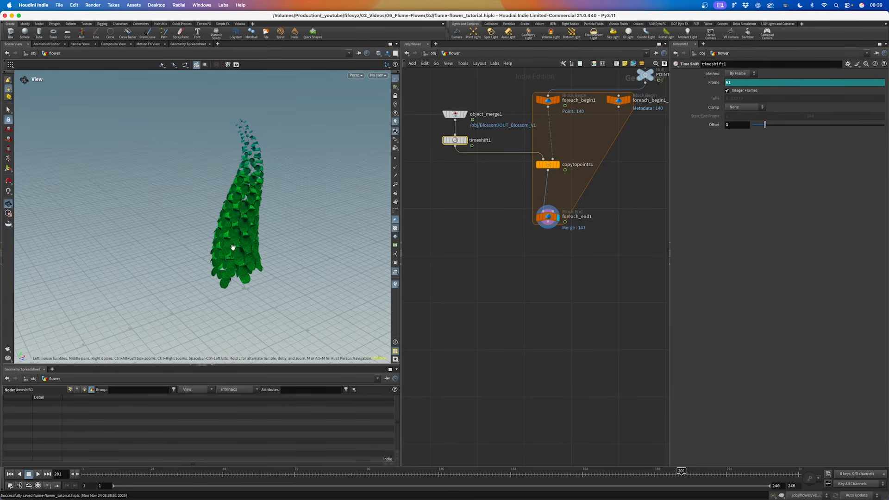
pyautogui.moveTo(233, 248); pyautogui.dragTo(209, 264)
# Space object_merge1 further above timeshift1 and display its single blossom at frame 6.
pyautogui.scroll(5, 209, 210)
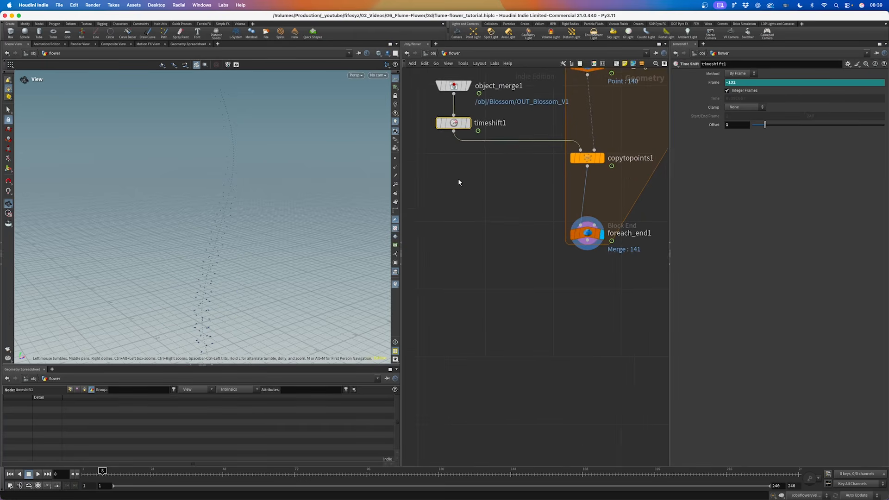
pyautogui.moveTo(457, 178); pyautogui.dragTo(486, 262, button='middle')
pyautogui.scroll(-2, 491, 194)
pyautogui.moveTo(488, 170); pyautogui.dragTo(488, 154)
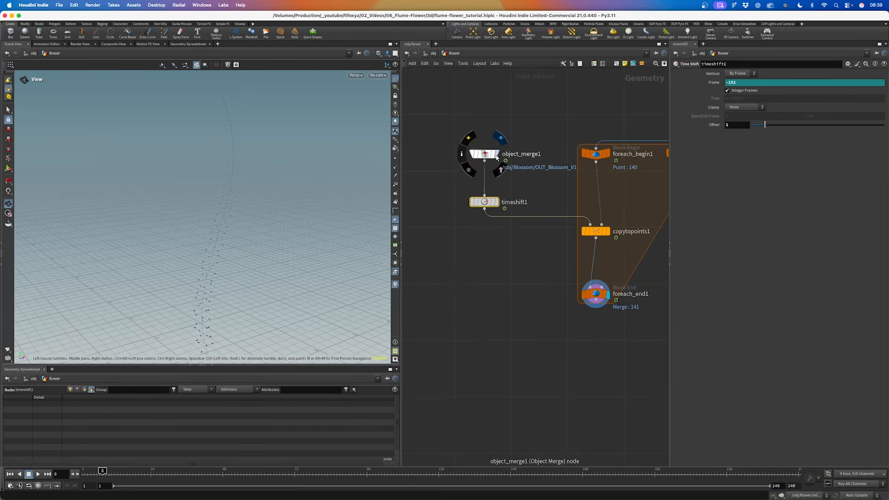
pyautogui.click(499, 139)
# Select point 64 at the end of the blossom and put it in a Group node after object_merge1, naming the group attach.
pyautogui.click(8, 111)
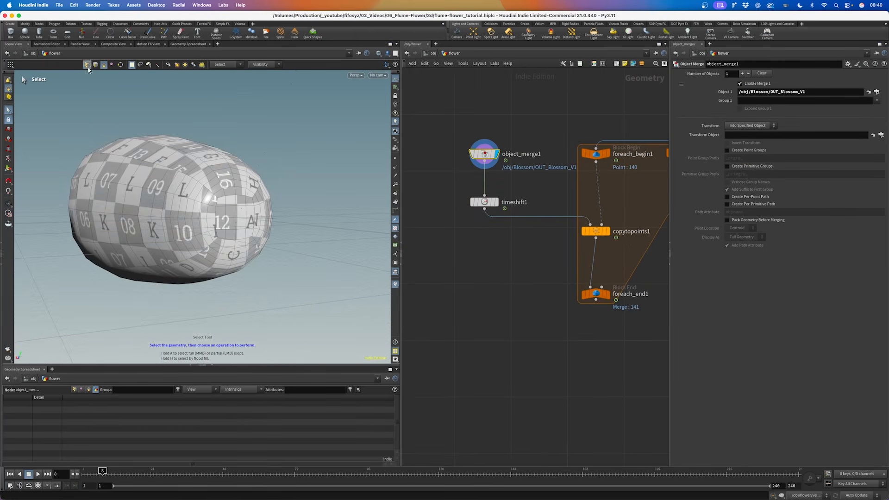
pyautogui.click(236, 219)
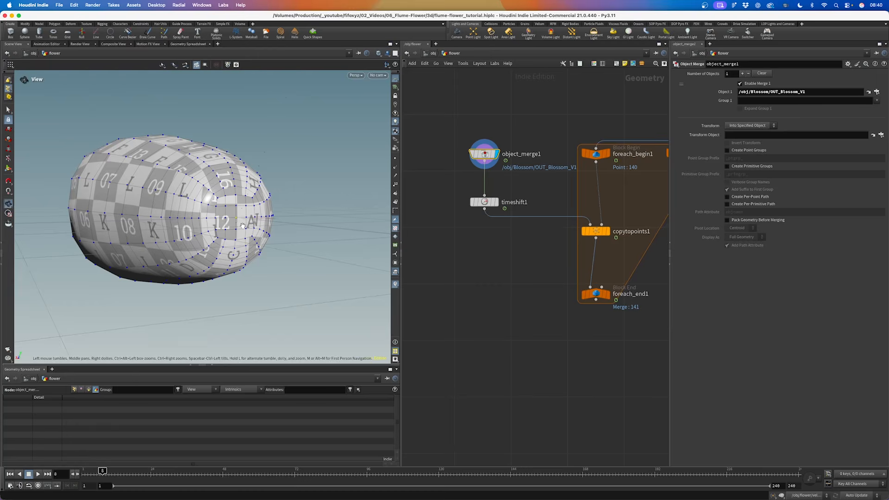
pyautogui.keyDown('alt'); pyautogui.moveTo(236, 228); pyautogui.dragTo(230, 247); pyautogui.keyUp('alt')
pyautogui.press('Tab')
pyautogui.write('group')
pyautogui.press('Return')
pyautogui.moveTo(751, 74); pyautogui.dragTo(686, 83)
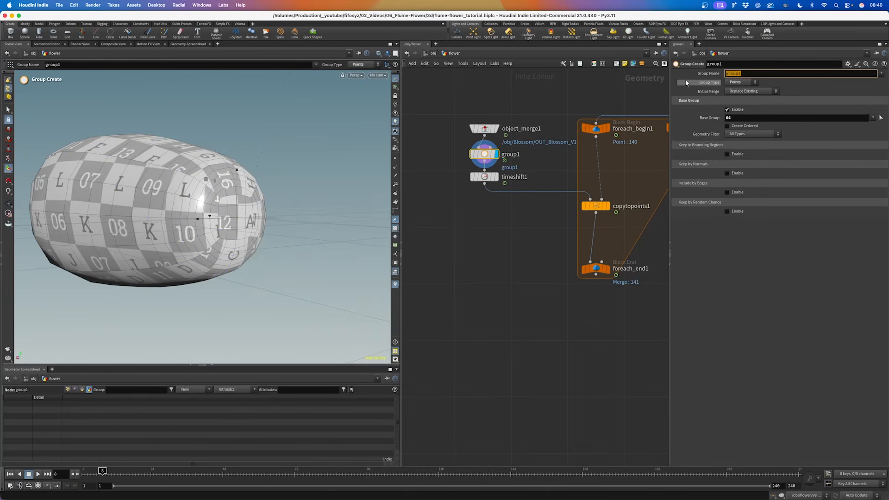
pyautogui.write('at')
pyautogui.click(617, 101)
# Display foreach_end1 again, move it closer to copytopoints1, and frame the copied blossoms on the stem.
pyautogui.click(607, 269)
pyautogui.moveTo(601, 269); pyautogui.dragTo(569, 245, button='middle')
pyautogui.moveTo(566, 246); pyautogui.dragTo(564, 225)
pyautogui.click(564, 227)
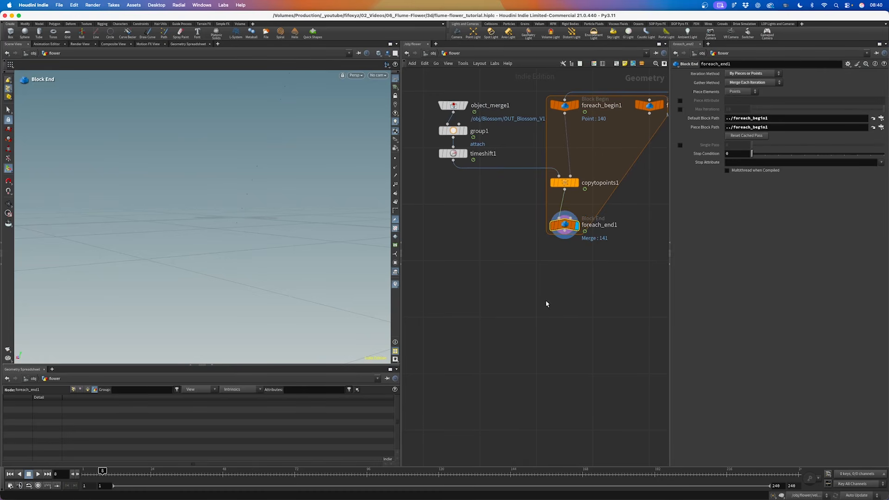
pyautogui.keyDown('alt'); pyautogui.moveTo(234, 189); pyautogui.dragTo(162, 254, button='middle'); pyautogui.keyUp('alt')
pyautogui.keyDown('alt'); pyautogui.moveTo(163, 254); pyautogui.dragTo(300, 127, button='right'); pyautogui.keyUp('alt')
pyautogui.keyDown('alt'); pyautogui.moveTo(300, 128); pyautogui.dragTo(240, 248, button='middle'); pyautogui.keyUp('alt')
pyautogui.keyDown('alt'); pyautogui.moveTo(240, 248); pyautogui.dragTo(264, 256, button='right'); pyautogui.keyUp('alt')
pyautogui.keyDown('alt'); pyautogui.moveTo(264, 256); pyautogui.dragTo(238, 191, button='middle'); pyautogui.keyUp('alt')
# Add a Group node after foreach_end1 with base group *, display it, and name its point group pin.
pyautogui.moveTo(600, 305); pyautogui.dragTo(531, 234, button='middle')
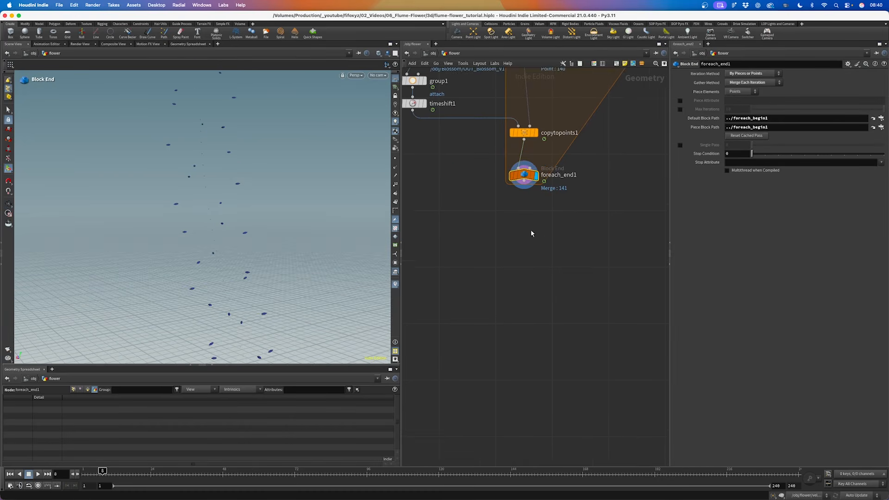
pyautogui.click(524, 194)
pyautogui.press('Tab')
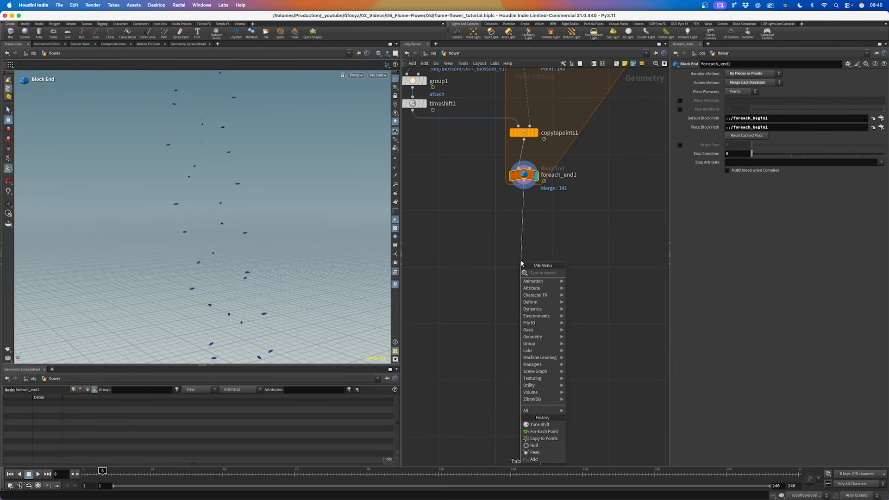
pyautogui.write('group')
pyautogui.press('Return')
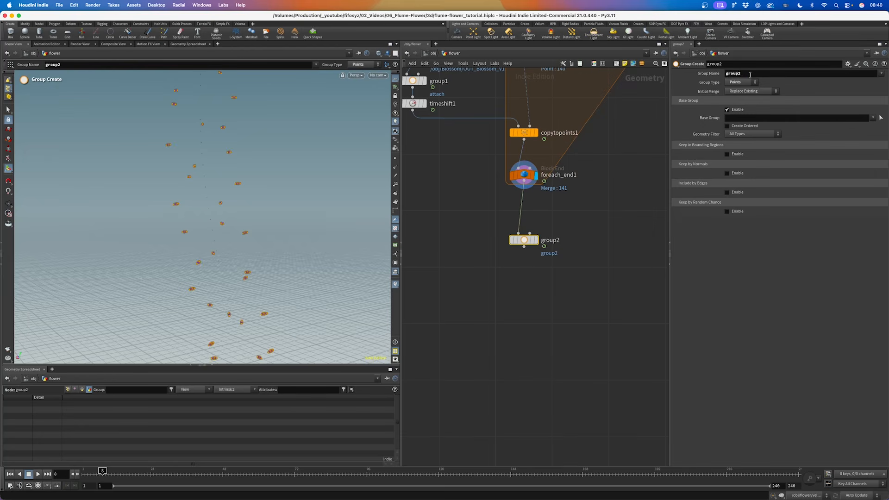
pyautogui.click(756, 119)
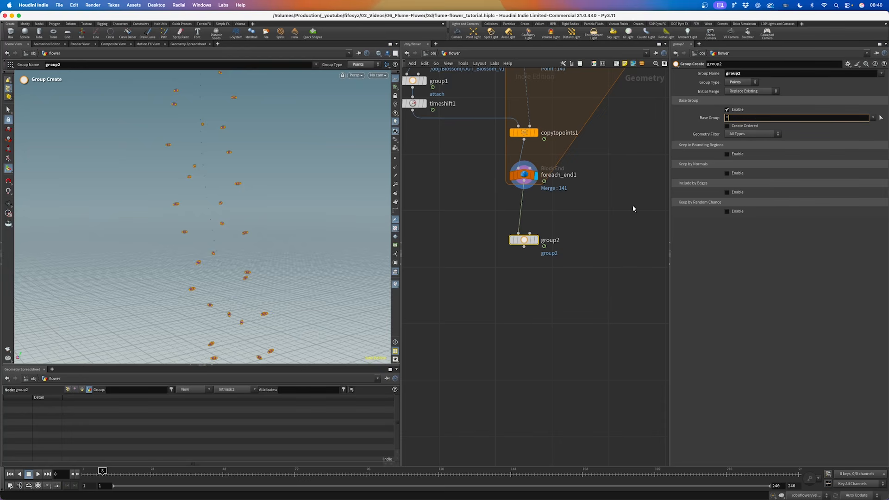
pyautogui.click(534, 241)
pyautogui.moveTo(532, 242); pyautogui.dragTo(531, 233)
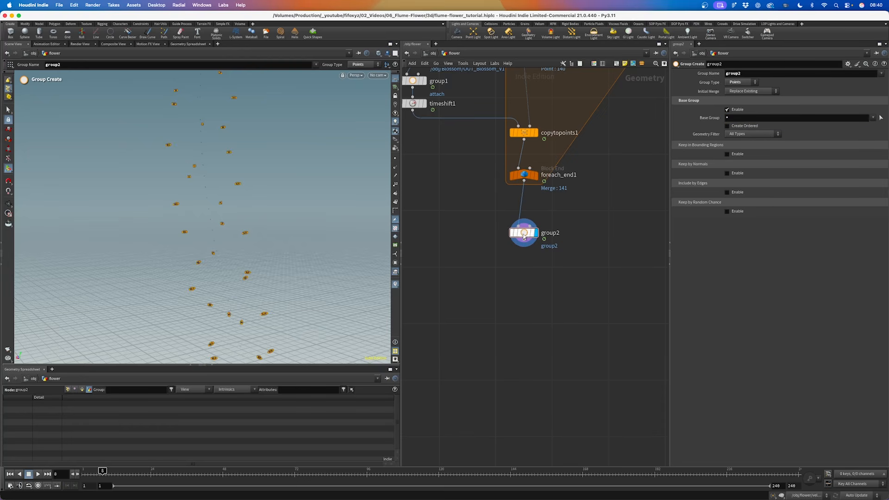
pyautogui.moveTo(745, 74); pyautogui.dragTo(681, 75)
pyautogui.write('pin')
pyautogui.press('Return')
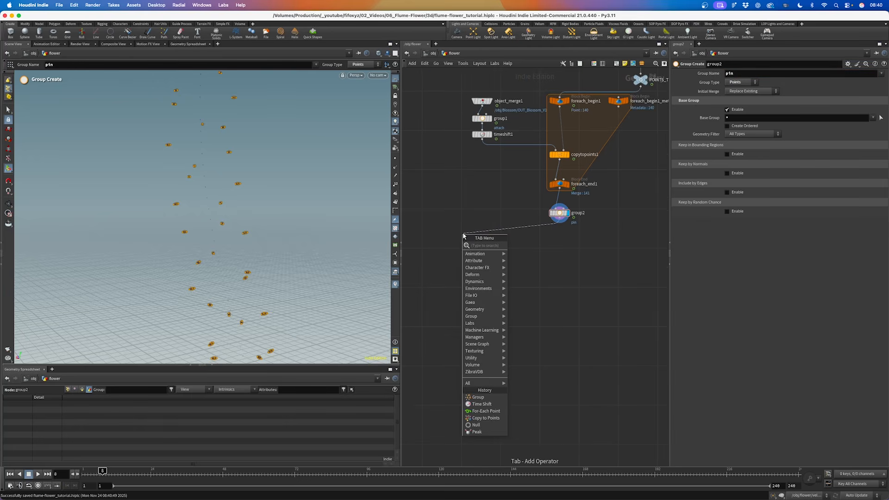
# Add a Null node fed by group2 and place it below the timeshift1 branch.
pyautogui.write('null')
pyautogui.press('Return')
pyautogui.moveTo(469, 235); pyautogui.dragTo(488, 236)
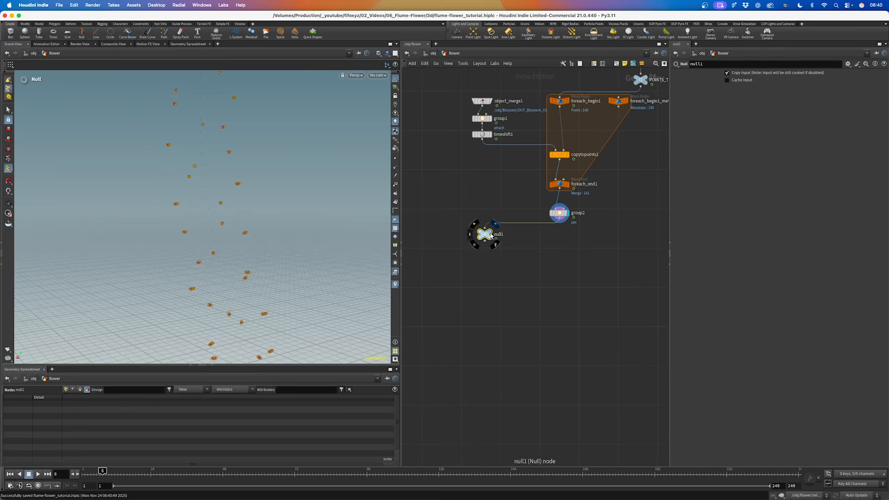
# Rename the Null node fed by group2 to Blendshape and copy the node.
pyautogui.doubleClick(495, 235)
pyautogui.write('Blendshap')
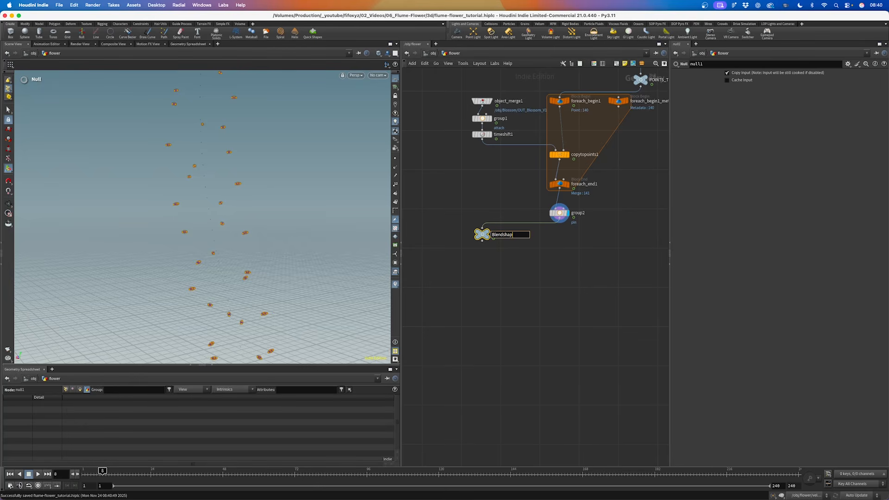
pyautogui.write('e')
pyautogui.press('Return')
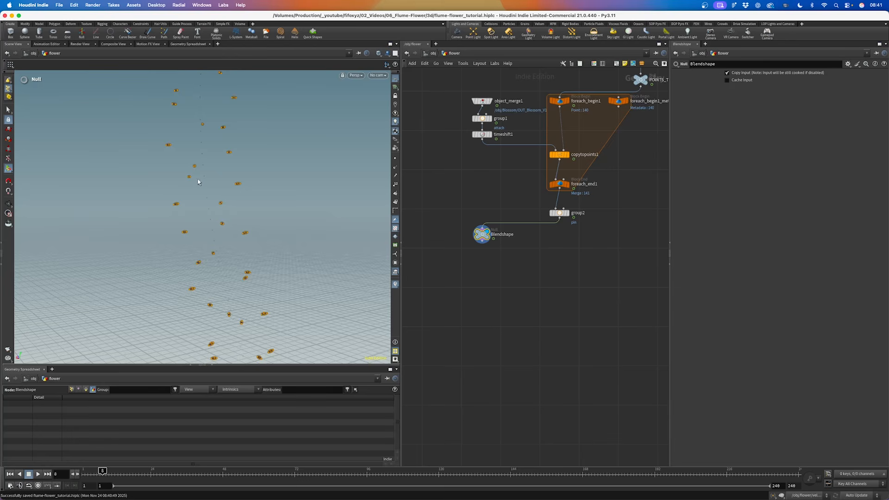
pyautogui.scroll(3, 501, 254)
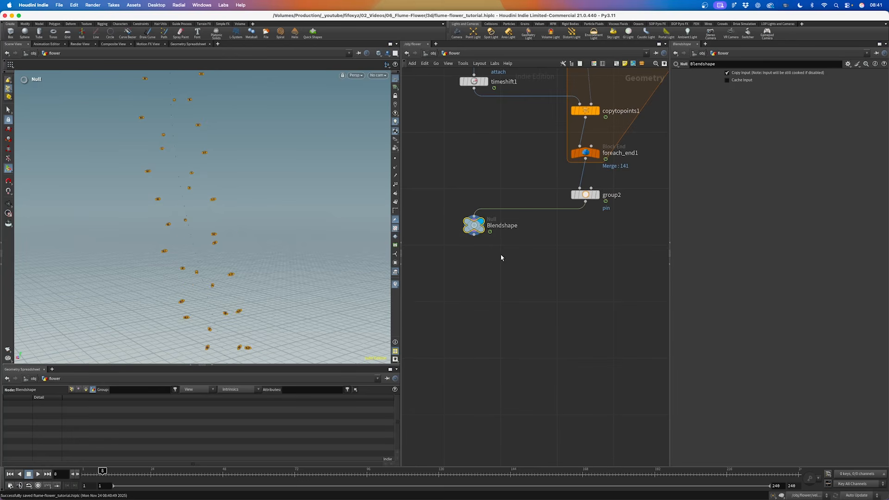
pyautogui.press('super+c')
# Add a Vellum Configure Cloth node below group2 and set its edge length scale to 0.002.
pyautogui.scroll(-3, 491, 241)
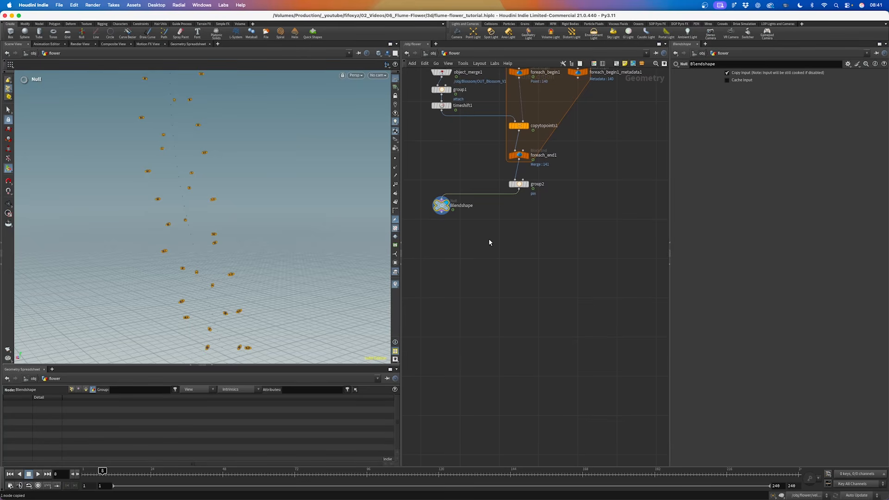
pyautogui.scroll(1, 514, 236)
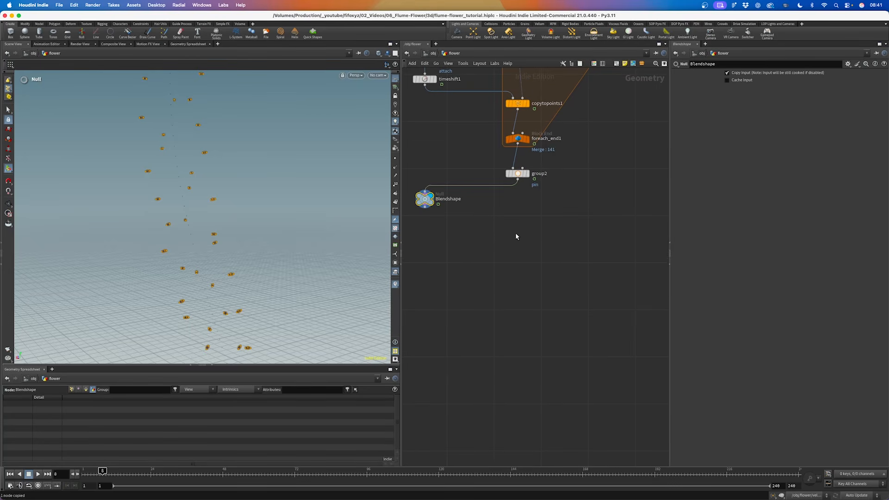
pyautogui.press('Tab')
pyautogui.write('veli')
pyautogui.write('um confi')
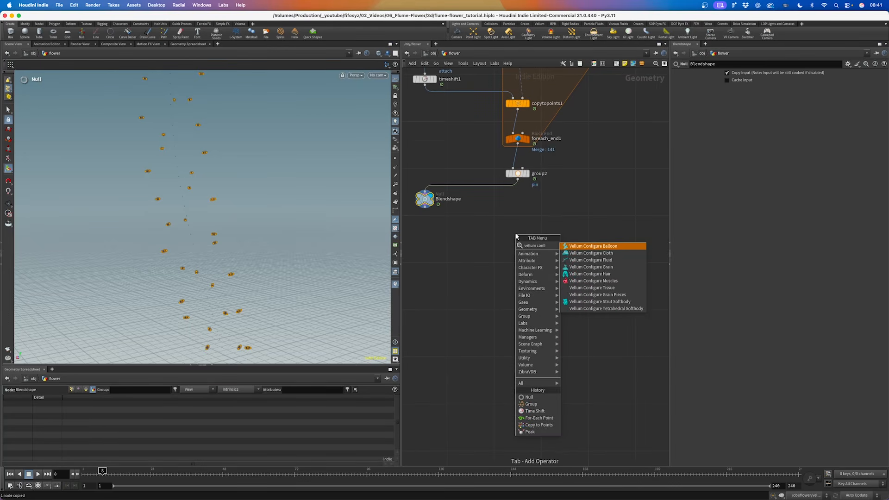
pyautogui.press('Down')
pyautogui.press('Return')
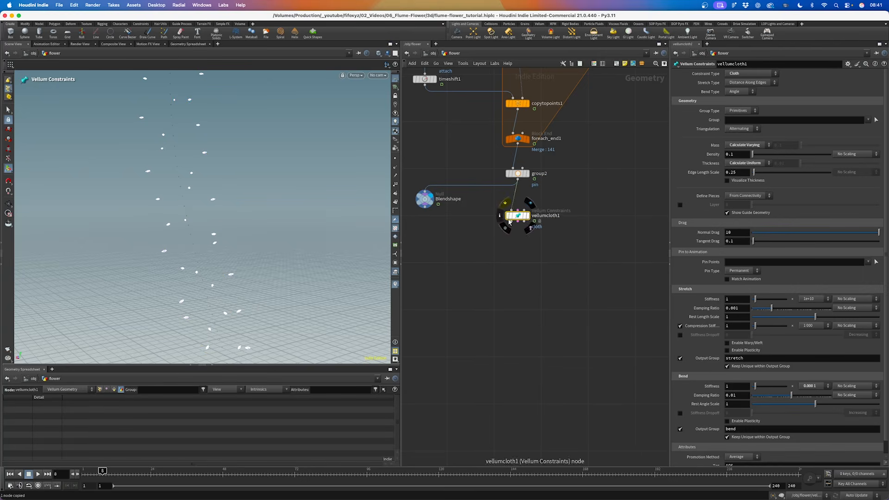
pyautogui.click(742, 172)
pyautogui.write('0.002')
pyautogui.press('Return')
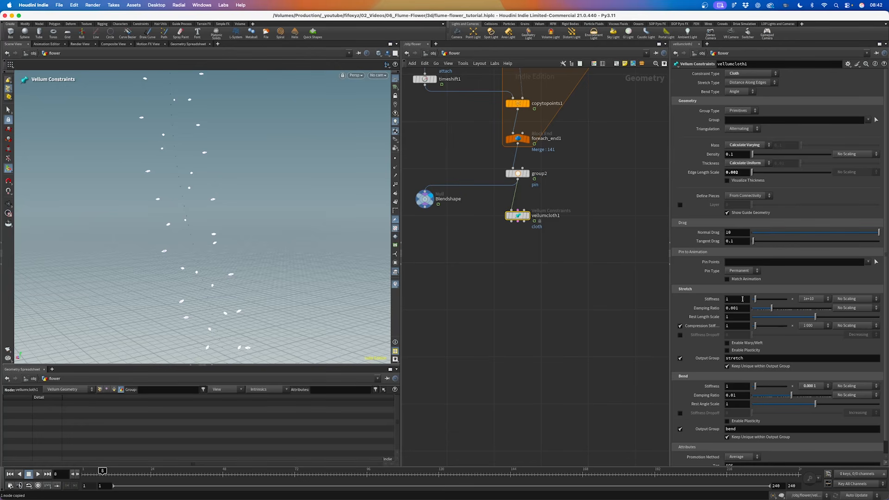
# On vellumcloth1, set the stretch stiffness multiplier to 10 and the bend stiffness multiplier to 0.001.
pyautogui.click(813, 299)
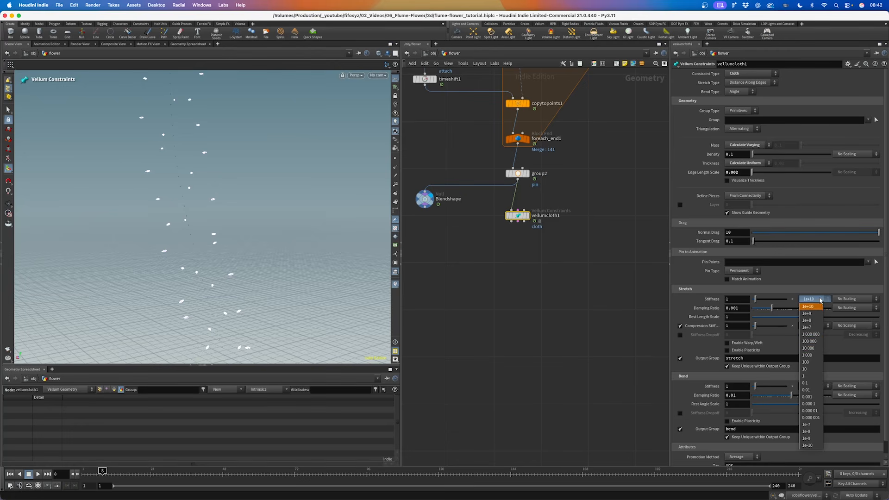
pyautogui.click(815, 369)
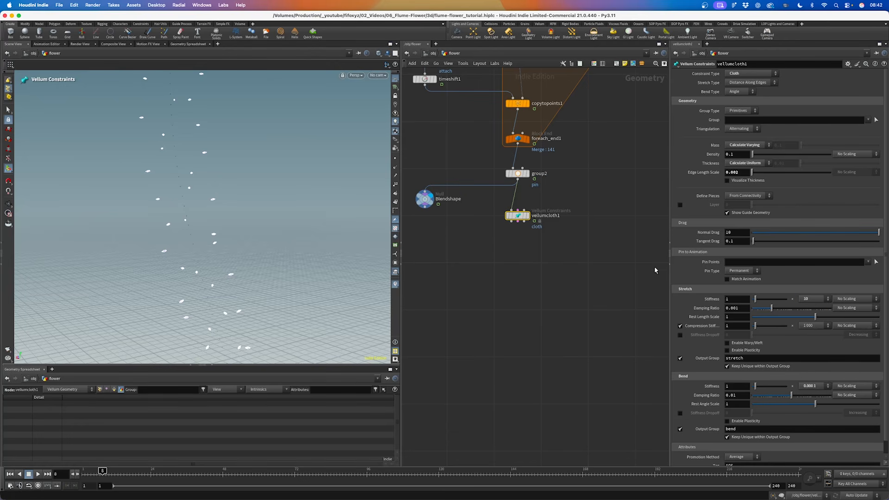
pyautogui.click(815, 390)
pyautogui.click(809, 335)
# Add a Vellum Constraints node directly below vellumcloth1, wired to its outputs.
pyautogui.moveTo(535, 328); pyautogui.dragTo(542, 279, button='middle')
pyautogui.scroll(-3, 508, 211)
pyautogui.scroll(3, 511, 182)
pyautogui.scroll(2, 532, 225)
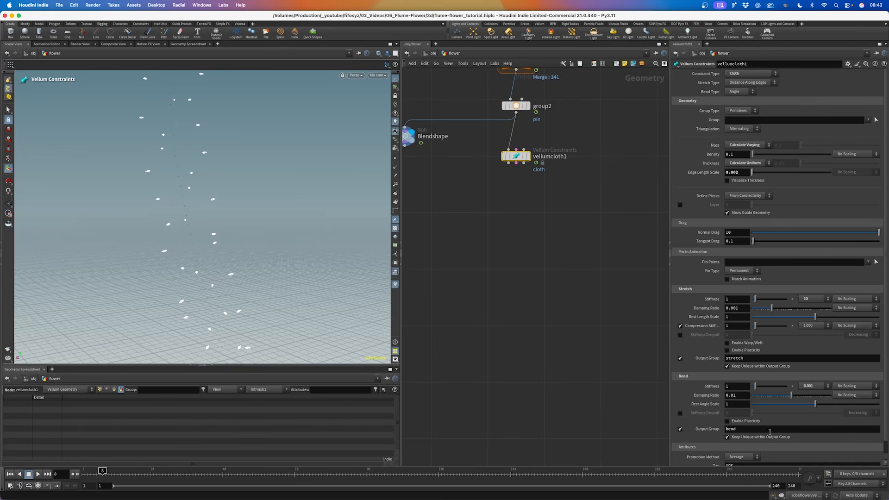
pyautogui.press('Tab')
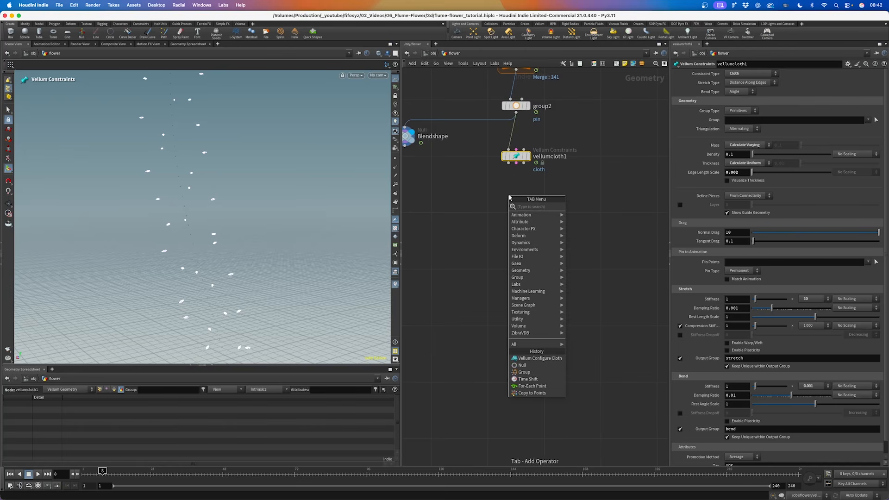
pyautogui.write('vellum')
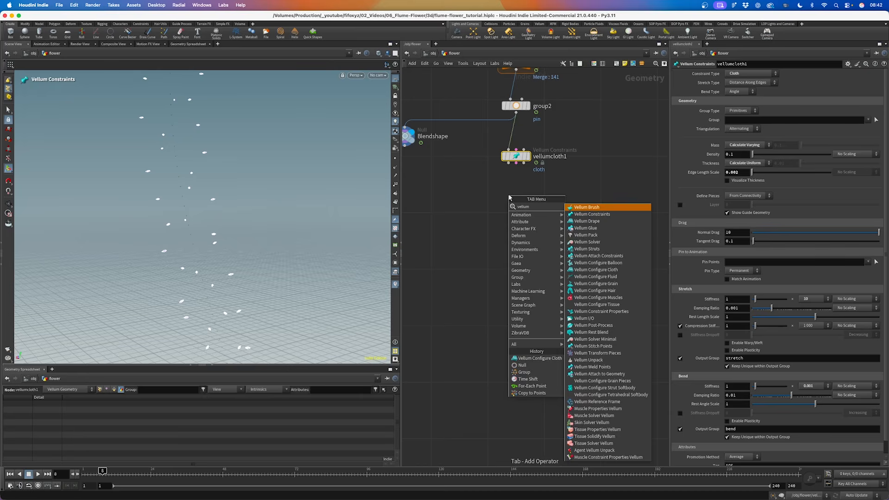
pyautogui.press('Down')
pyautogui.press('Return')
pyautogui.click(509, 197)
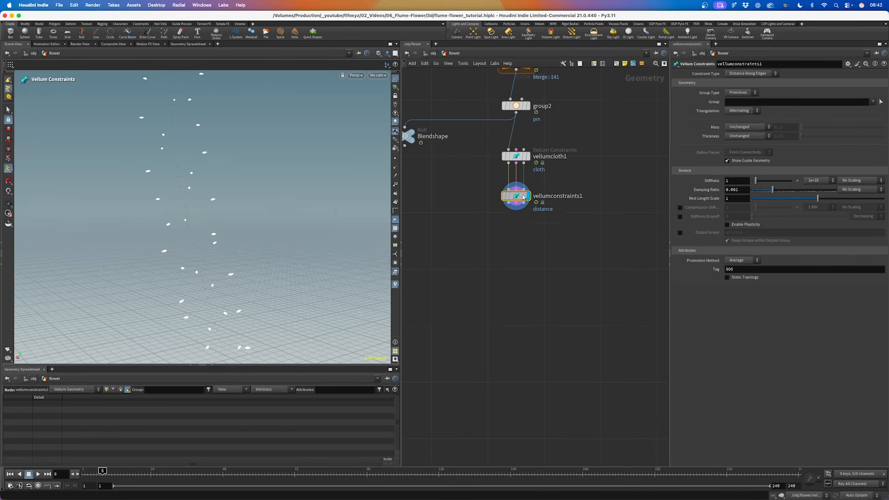
# Make vellumconstraints1 a Pin to Target constraint that acts on the point group pin.
pyautogui.click(758, 74)
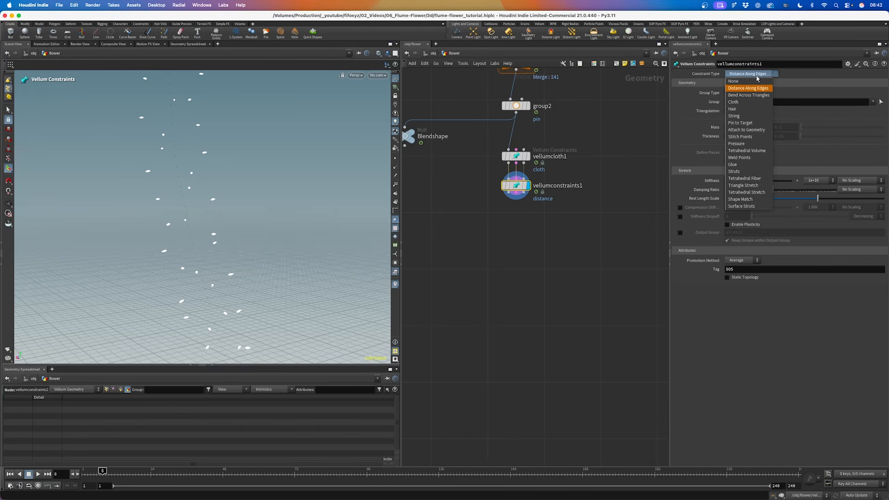
pyautogui.click(744, 123)
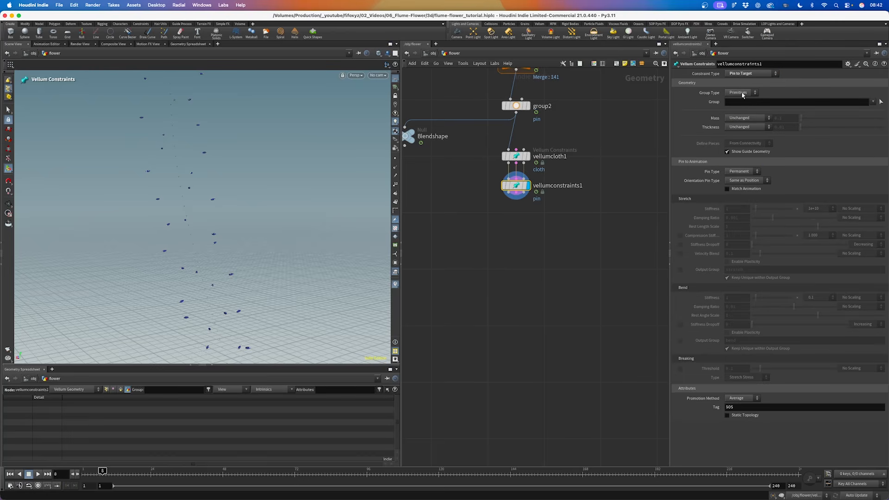
pyautogui.click(741, 92)
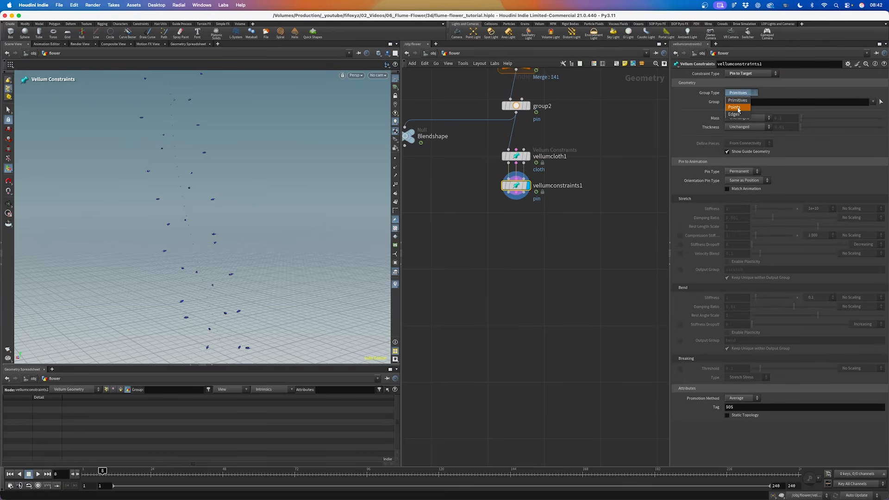
pyautogui.click(873, 101)
pyautogui.click(856, 122)
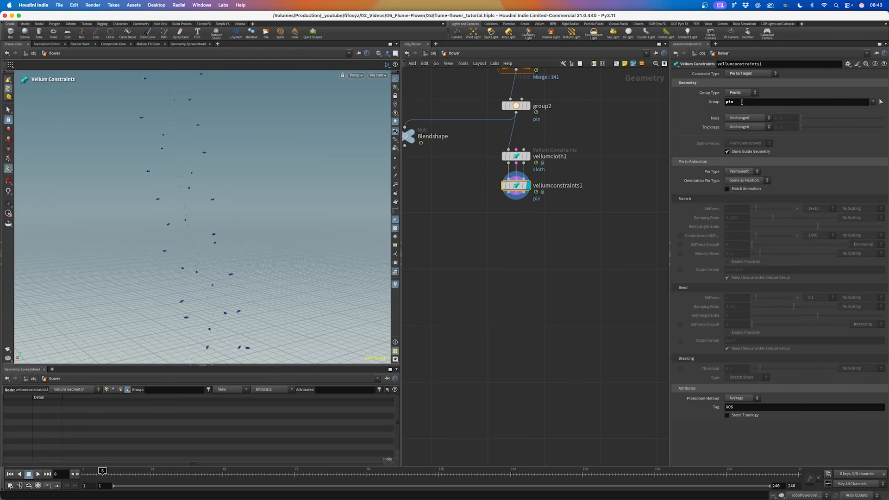
# Set the thickness of the pin constraint to Set Uniform with a value of 0.002.
pyautogui.click(738, 128)
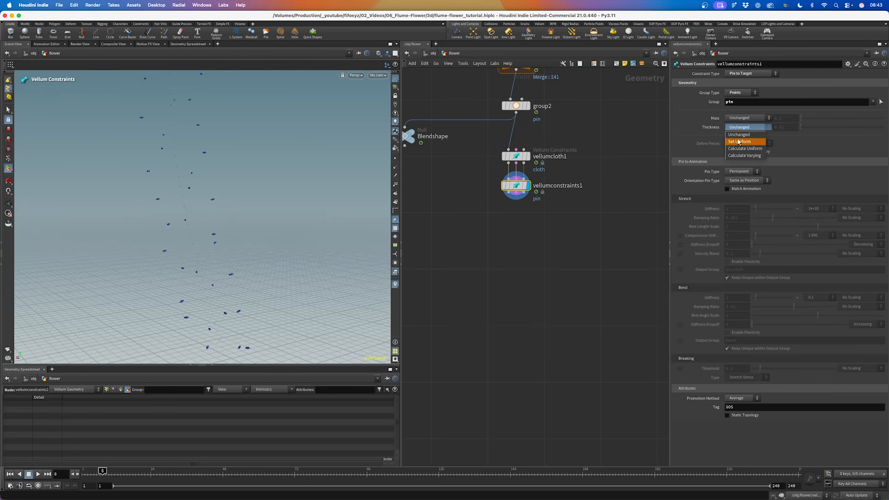
pyautogui.click(743, 141)
pyautogui.moveTo(785, 128); pyautogui.dragTo(783, 130)
pyautogui.write('02')
pyautogui.press('Return')
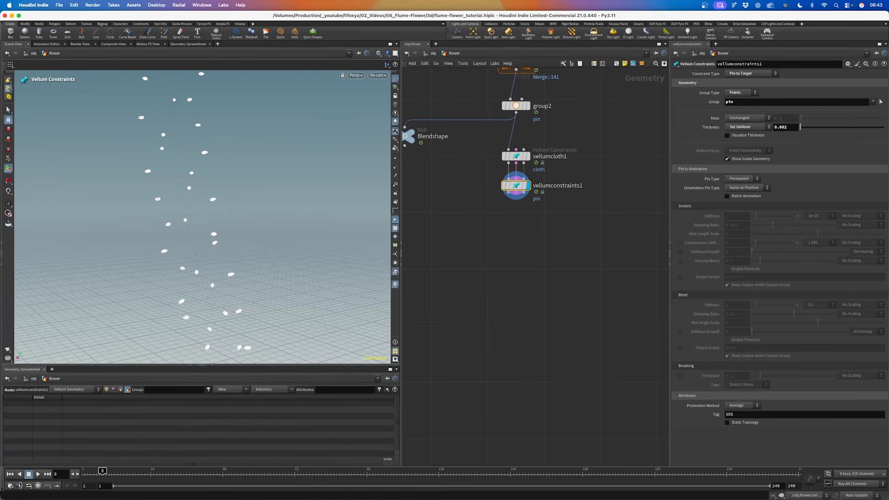
# Set the constraint's pin type and orientation pin type to Soft and enable Match Animation.
pyautogui.click(740, 178)
pyautogui.click(749, 189)
pyautogui.click(750, 189)
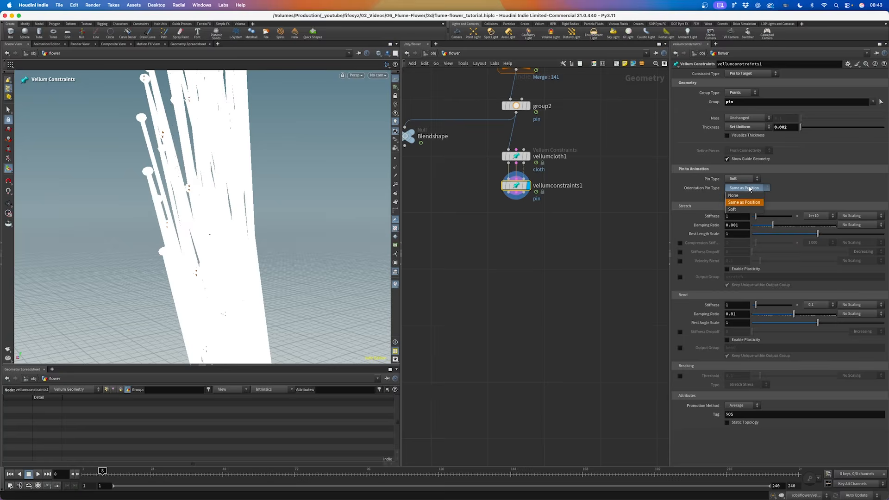
pyautogui.click(732, 210)
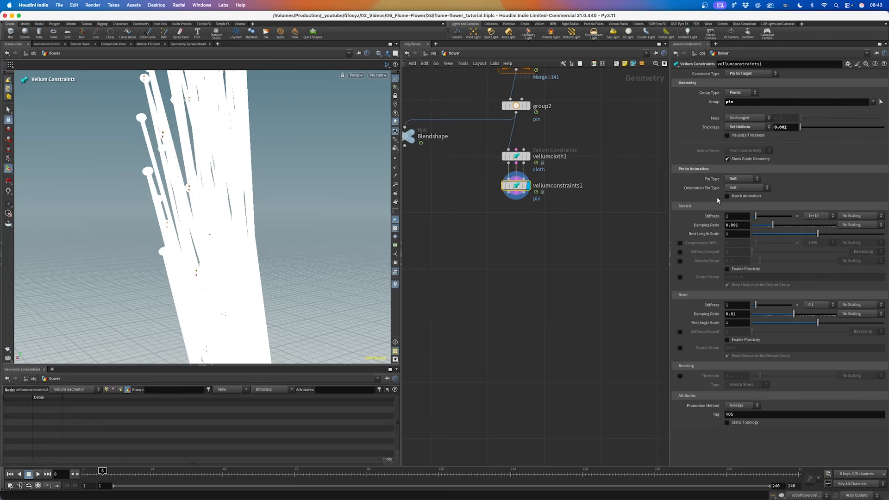
pyautogui.click(745, 196)
# Set the stretch and bend stiffness multipliers of the pin constraint to 1.
pyautogui.click(813, 216)
pyautogui.click(810, 292)
pyautogui.click(815, 304)
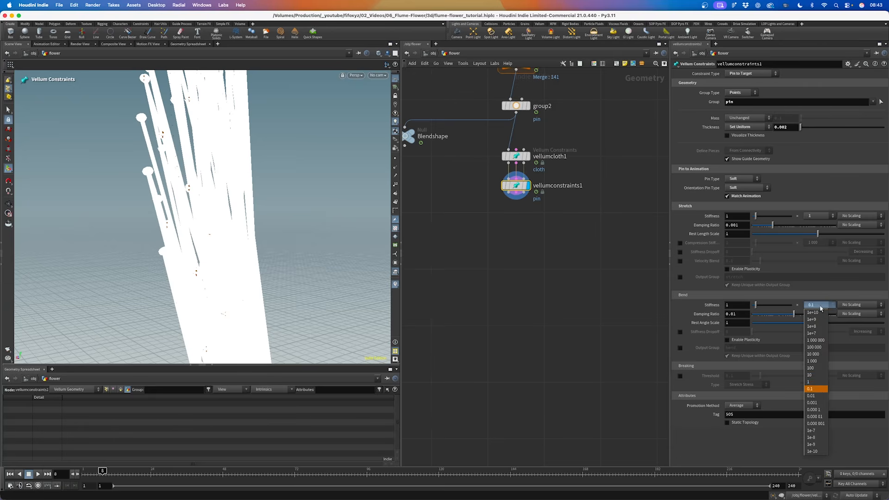
pyautogui.click(810, 381)
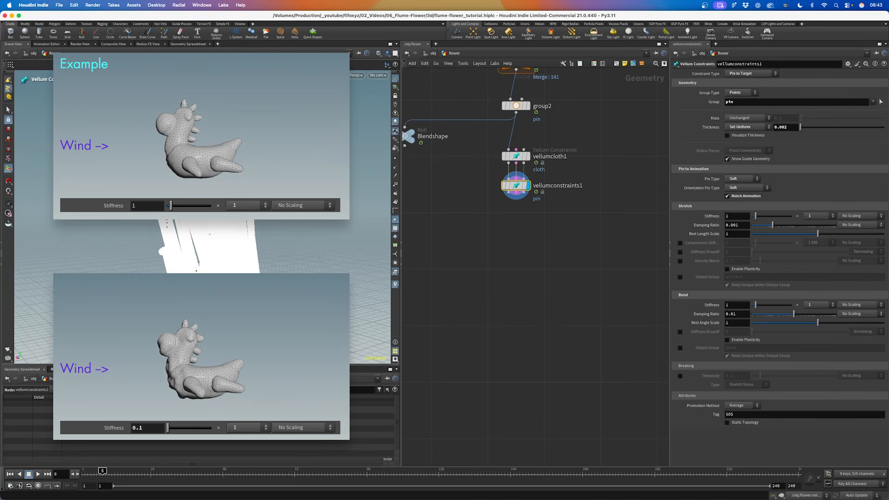
# Set the pin constraint's stretch stiffness to 0.6 and match the bend stiffness to it.
pyautogui.keyDown('alt'); pyautogui.moveTo(277, 245); pyautogui.dragTo(208, 245); pyautogui.keyUp('alt')
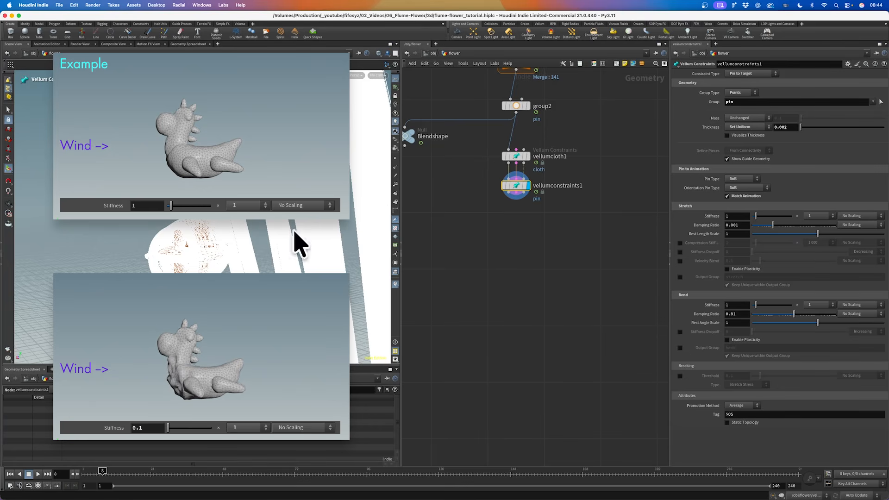
pyautogui.keyDown('alt'); pyautogui.moveTo(235, 244); pyautogui.dragTo(185, 247); pyautogui.keyUp('alt')
pyautogui.moveTo(242, 208)
pyautogui.keyDown('alt'); pyautogui.mouseDown(button='right')
pyautogui.moveTo(287, 211)
pyautogui.moveTo(251, 221)
pyautogui.mouseUp(button='right'); pyautogui.keyUp('alt')
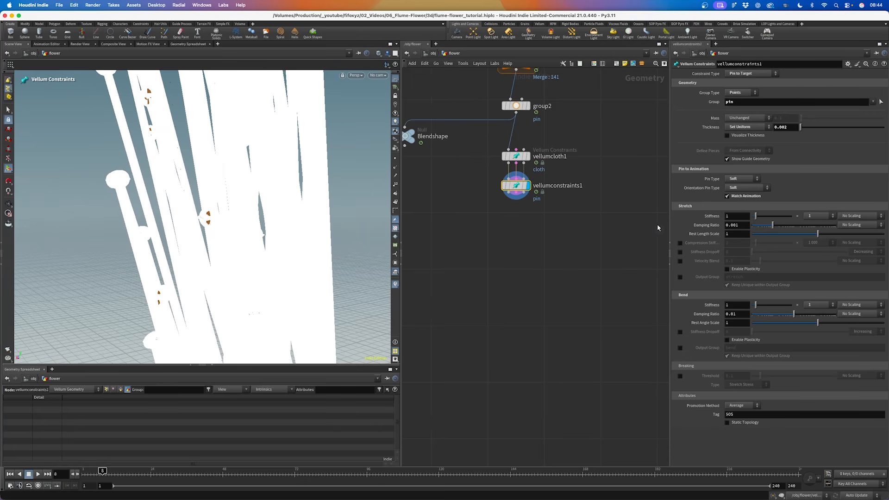
pyautogui.moveTo(703, 225)
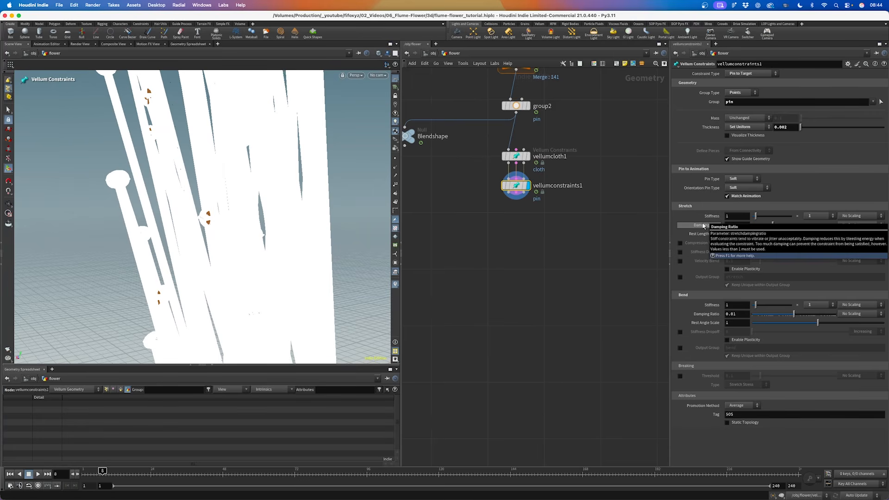
pyautogui.click(711, 219)
pyautogui.write('0.6')
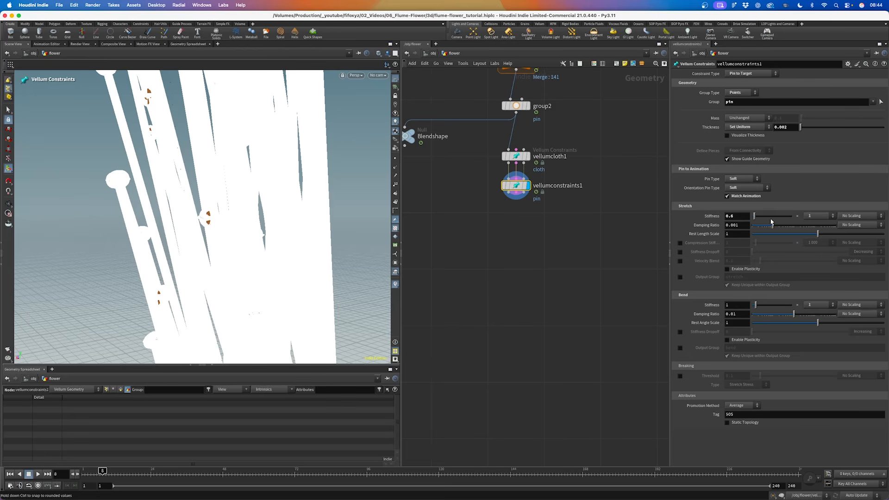
pyautogui.click(730, 306)
pyautogui.press('Return')
# Add a Vellum Solver below vellumconstraints1, connect all three constraint outputs to it, and display the solver.
pyautogui.moveTo(527, 259); pyautogui.dragTo(533, 242, button='middle')
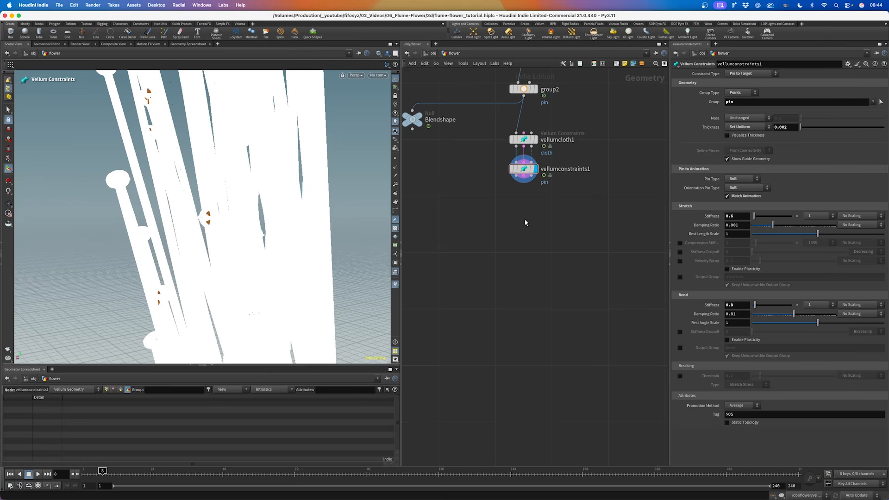
pyautogui.scroll(2, 514, 204)
pyautogui.press('Tab')
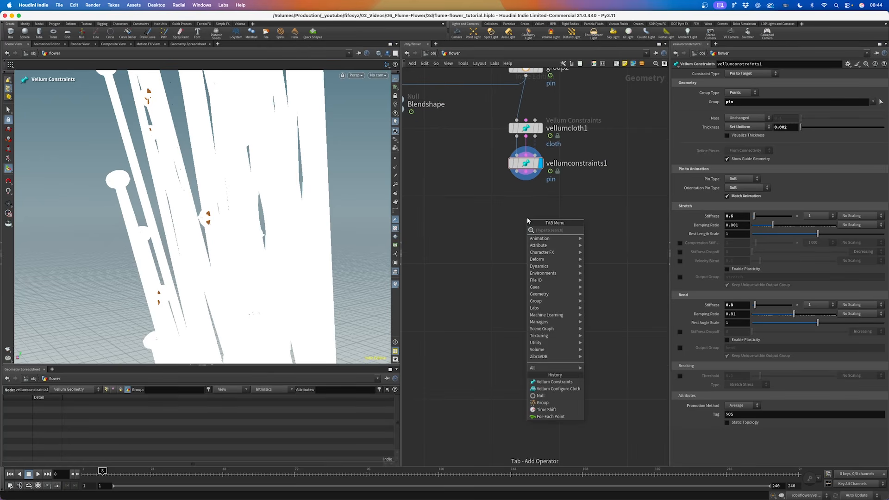
pyautogui.write('vellumso')
pyautogui.press('Return')
pyautogui.click(526, 218)
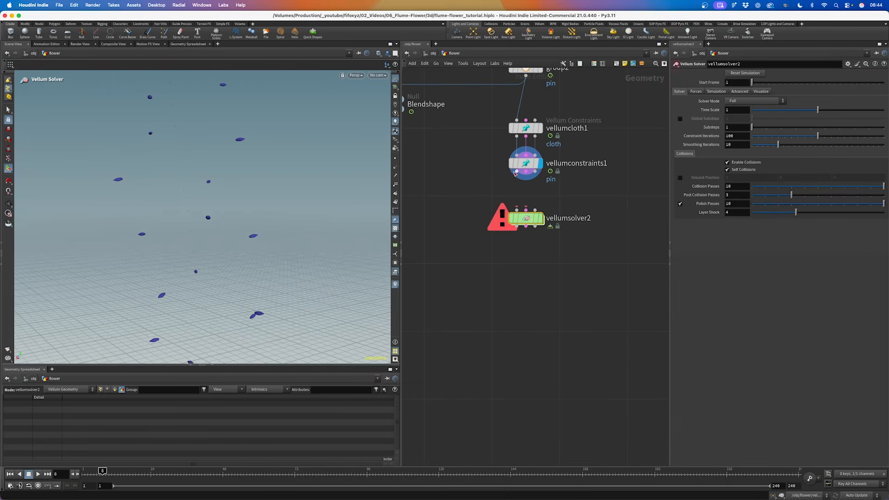
pyautogui.moveTo(515, 174); pyautogui.dragTo(526, 218)
pyautogui.click(540, 218)
# Set the Vellum Solver to 2 substeps and 32 constraint iterations.
pyautogui.click(696, 91)
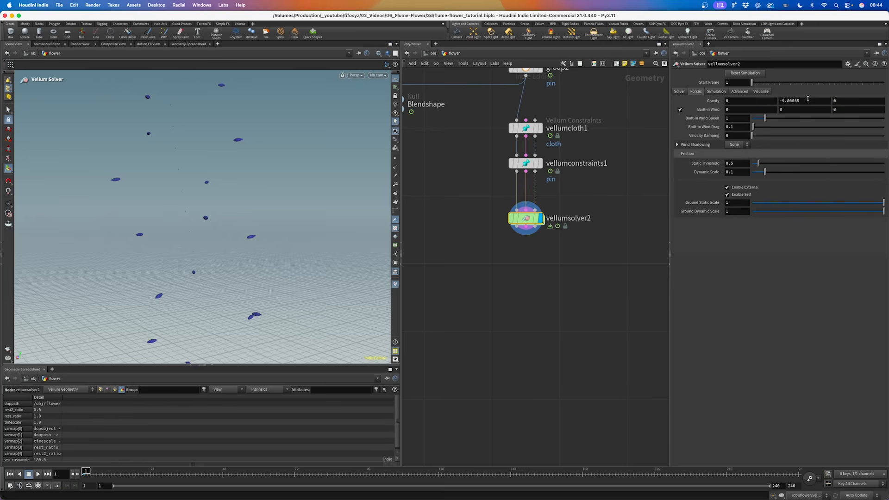
pyautogui.click(679, 91)
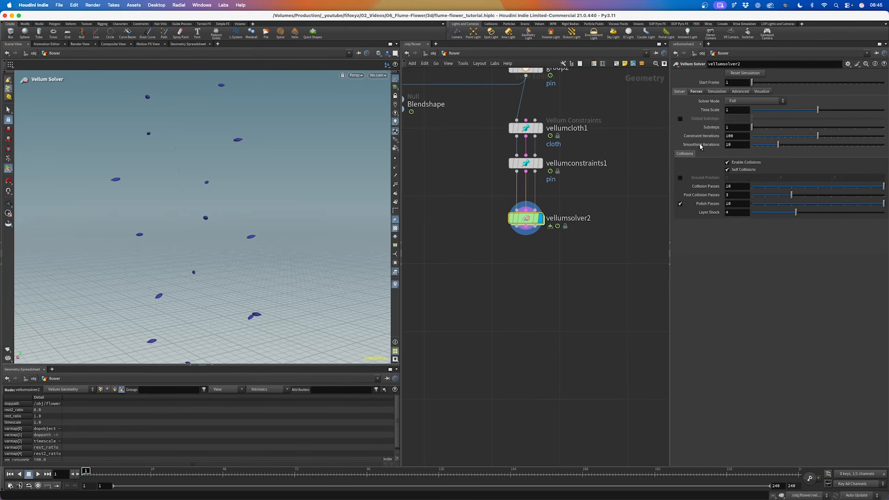
pyautogui.moveTo(710, 136); pyautogui.dragTo(673, 183)
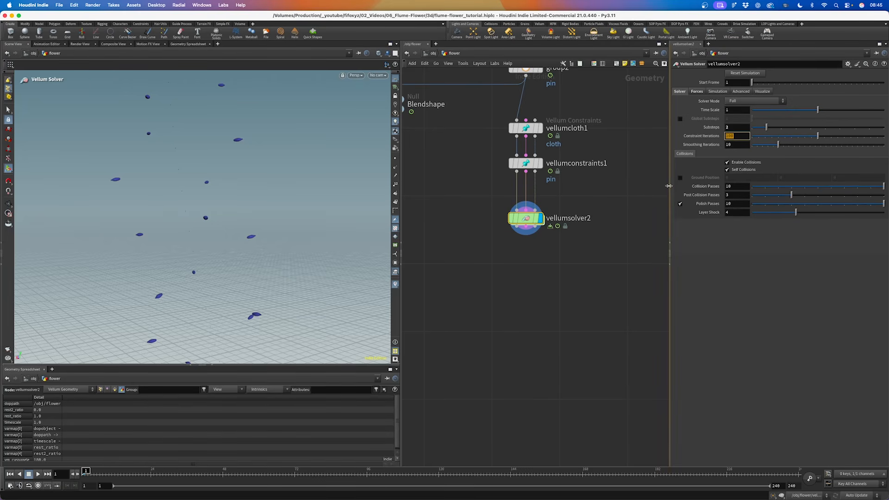
pyautogui.write('32')
pyautogui.press('Return')
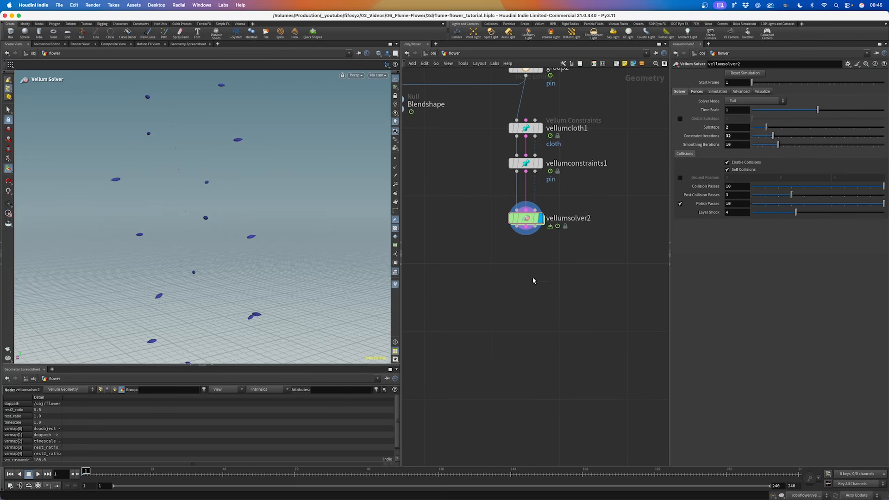
# Inside vellumsolver2's forces network, add a Vellum Rest Blend node and connect it to the FORCE output.
pyautogui.doubleClick(526, 218)
pyautogui.press('Tab')
pyautogui.write('rest')
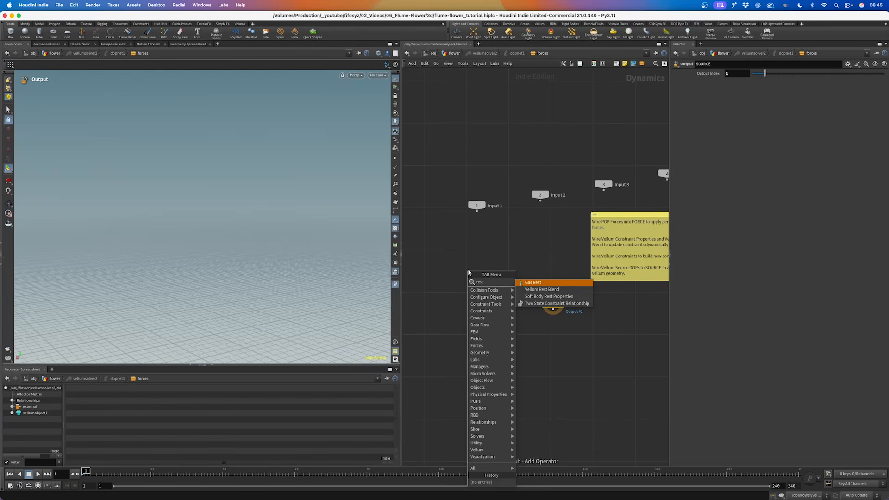
pyautogui.press('Return')
pyautogui.click(481, 252)
pyautogui.scroll(4, 452, 292)
pyautogui.moveTo(503, 228); pyautogui.dragTo(504, 305)
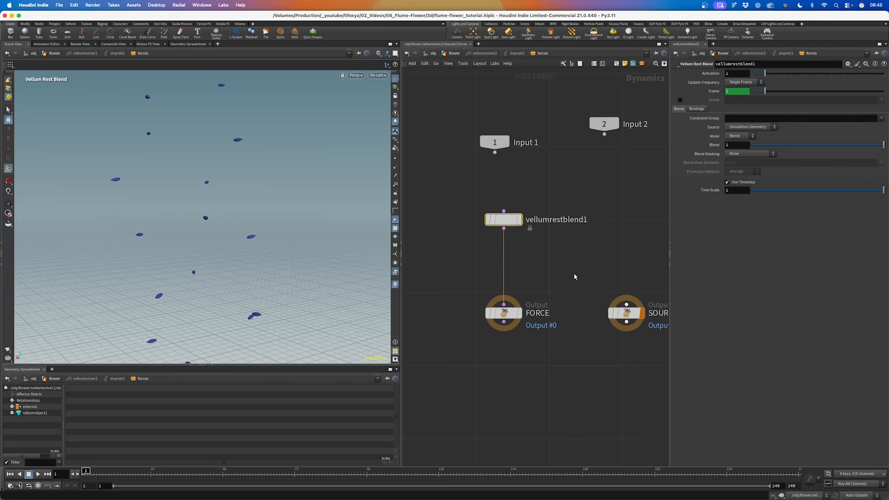
# Make the rest blend update Each Substep and use the SOP /obj/flower/Blendshape as its source.
pyautogui.click(746, 83)
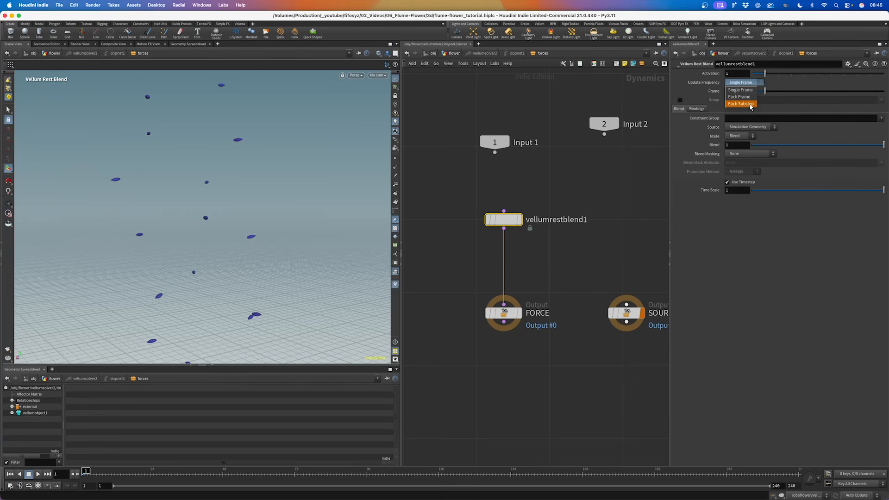
pyautogui.click(740, 104)
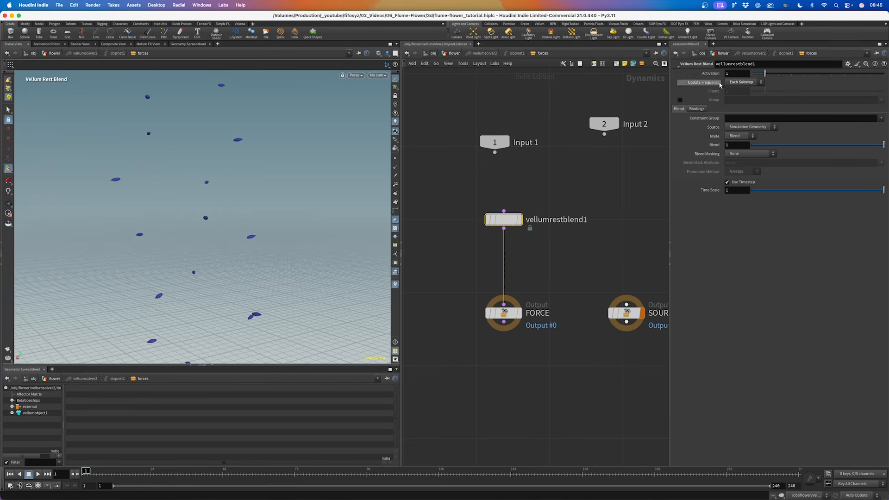
pyautogui.click(750, 127)
pyautogui.click(735, 136)
pyautogui.click(732, 136)
pyautogui.write('/obj/flower/Blendshape')
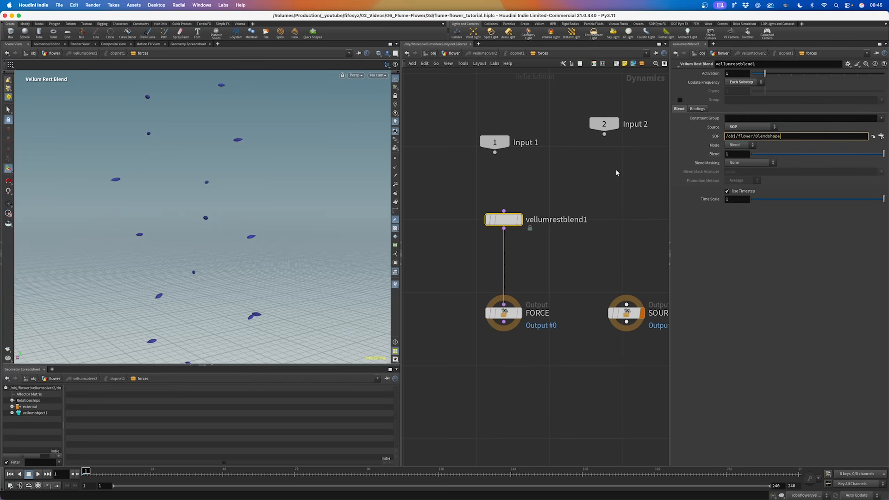
pyautogui.press('Return')
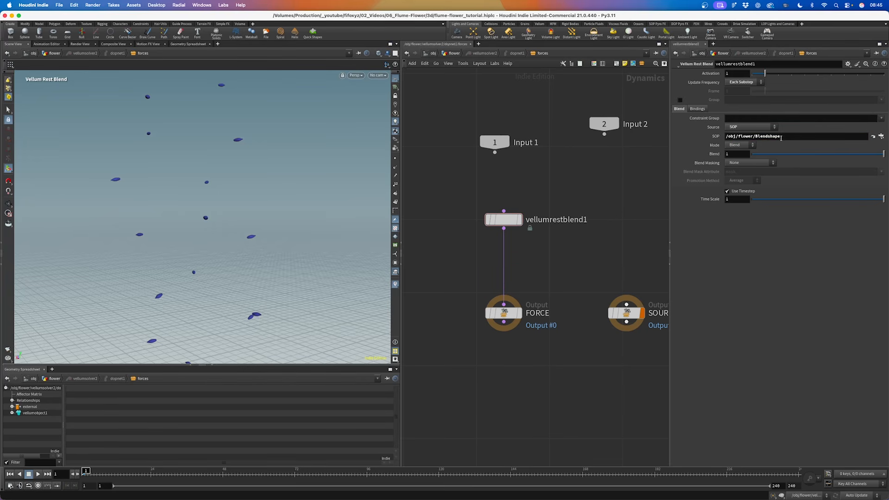
# Restrict the rest blend to the bend and stretch constraint groups.
pyautogui.click(697, 108)
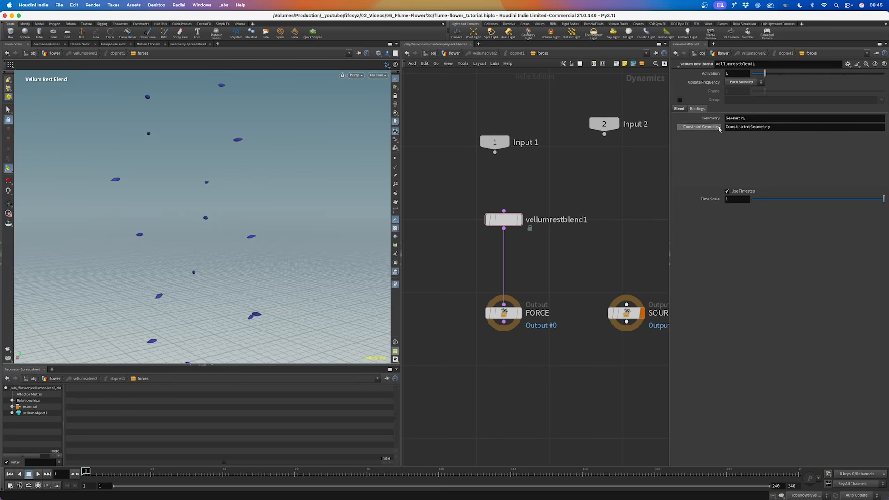
pyautogui.click(679, 109)
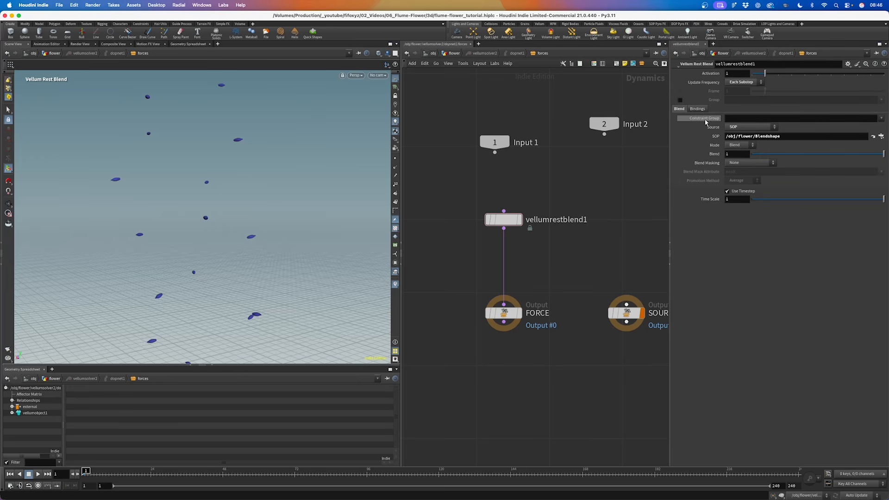
pyautogui.click(880, 118)
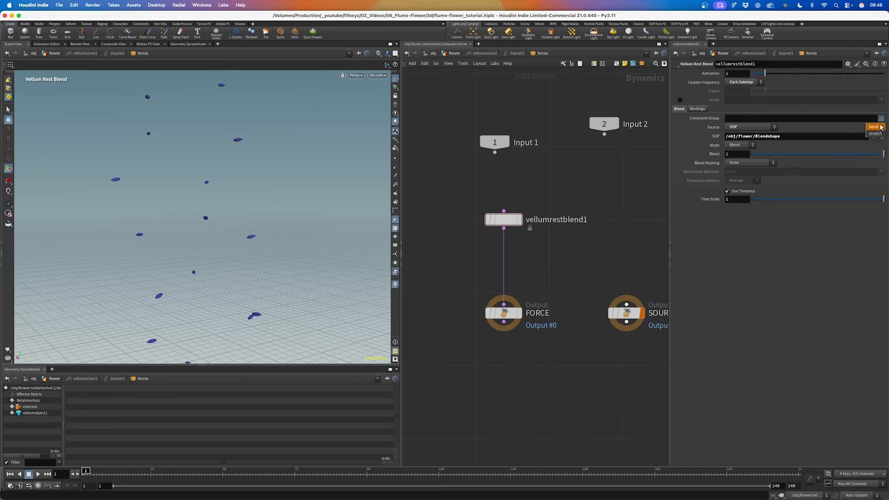
pyautogui.click(880, 126)
pyautogui.click(881, 119)
pyautogui.click(874, 133)
# Place the rest blend node closer to the FORCE output, return to the flower network and save the scene.
pyautogui.moveTo(503, 219); pyautogui.dragTo(503, 248)
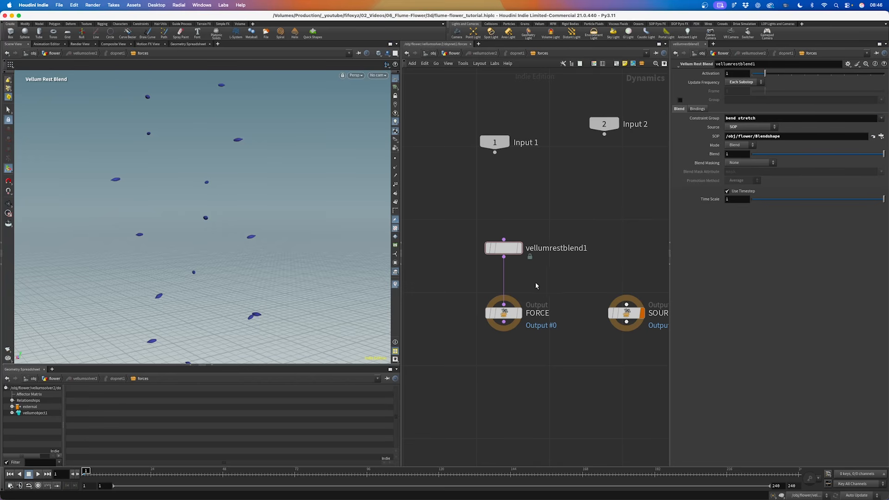
pyautogui.press('u')
pyautogui.press('u')
pyautogui.press('u')
pyautogui.hotkey('ctrl', 's')
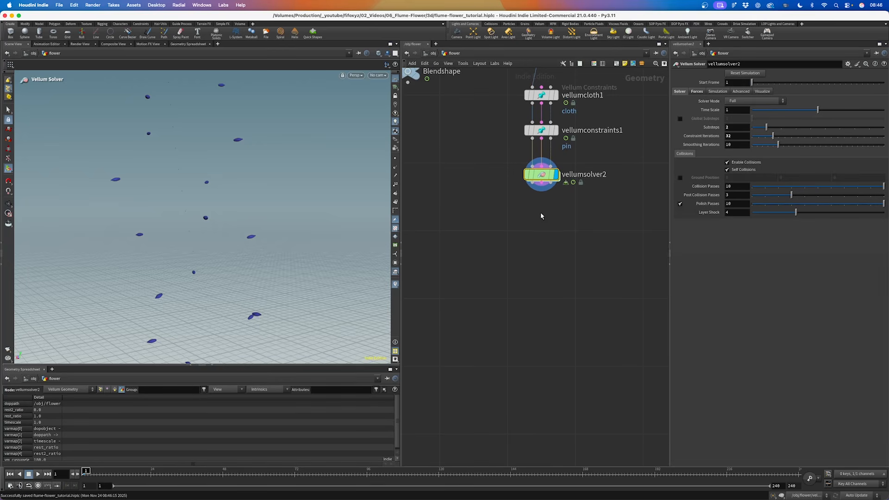
# Add a Vellum I/O node below vellumsolver2 and connect the solver's outputs to it.
pyautogui.press('Tab')
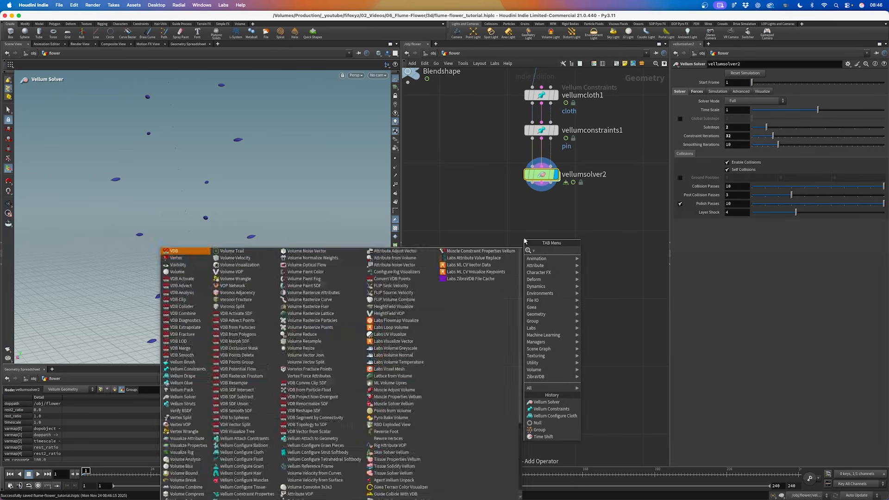
pyautogui.write('vellum i')
pyautogui.press('Return')
pyautogui.click(541, 218)
pyautogui.moveTo(541, 183); pyautogui.dragTo(553, 216)
# Name the Vellum I/O cache flower_resolve_intersections in $HIP/cache, display the node and save the simulation to disk.
pyautogui.click(745, 119)
pyautogui.write('cache')
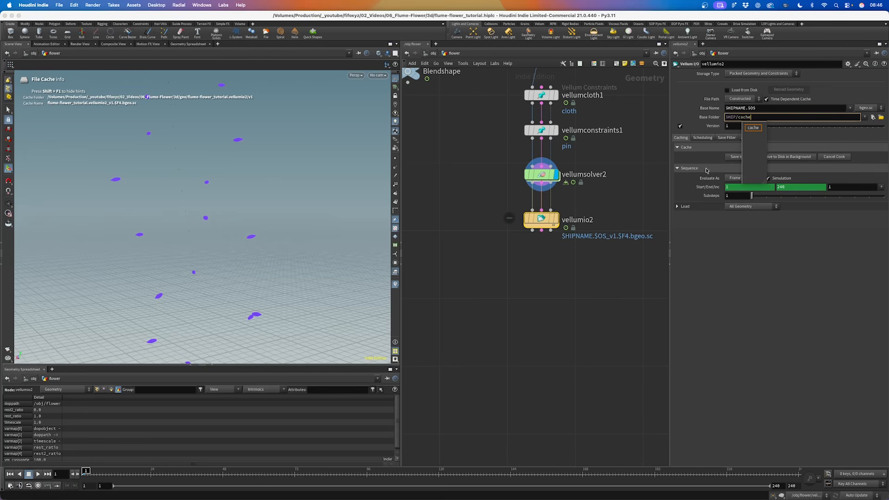
pyautogui.click(615, 264)
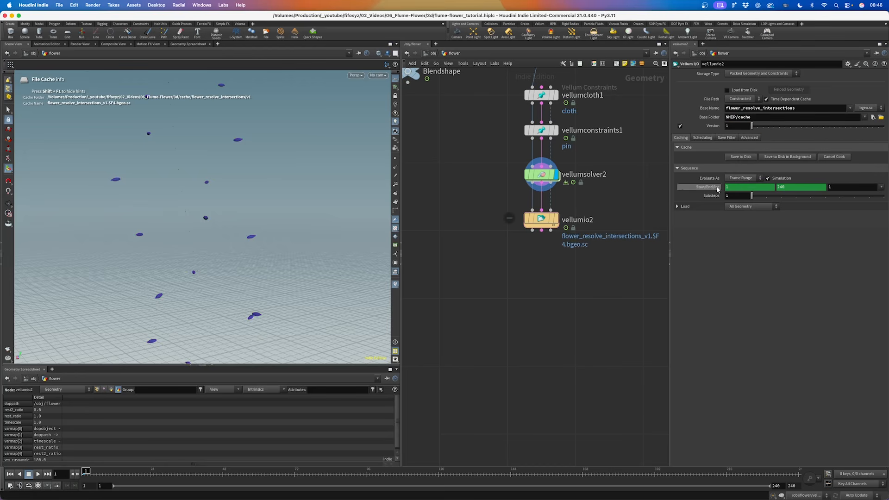
pyautogui.click(739, 157)
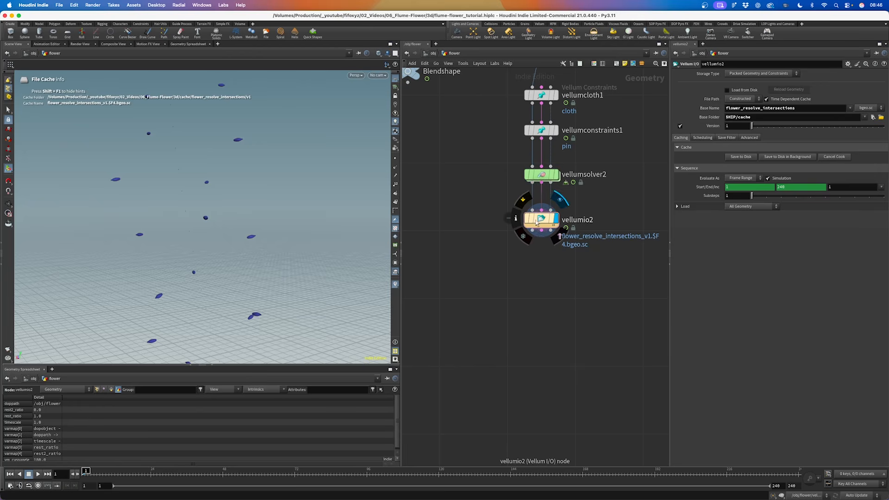
pyautogui.click(742, 157)
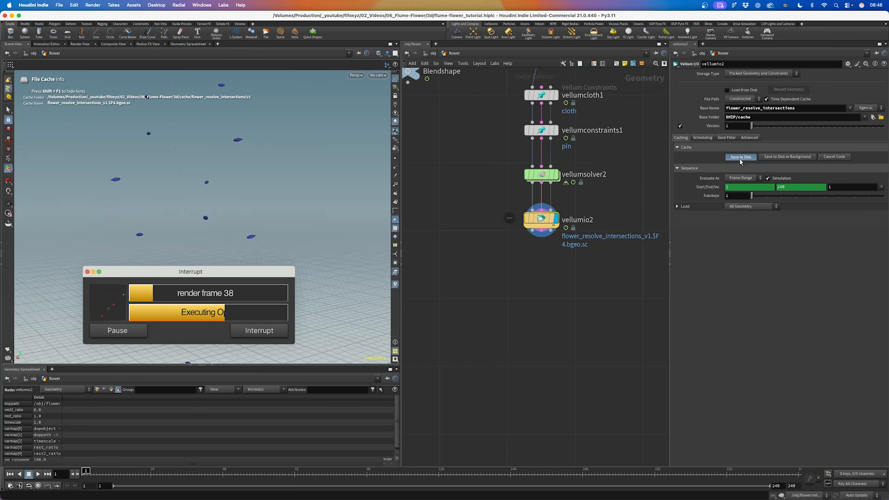
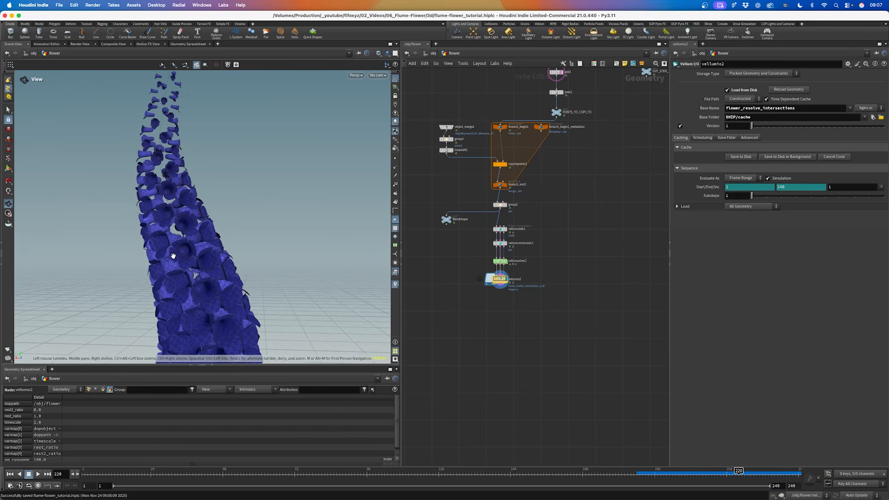
# Examine the cached blossoms at frame 220 up close for petal intersections and overall shape.
pyautogui.scroll(3, 224, 280)
pyautogui.scroll(2, 220, 241)
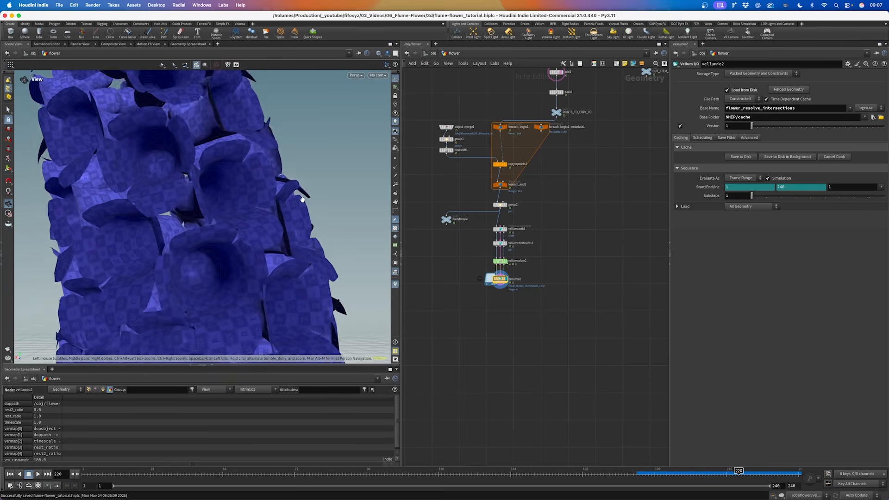
pyautogui.moveTo(301, 200); pyautogui.dragTo(270, 200)
pyautogui.moveTo(171, 254); pyautogui.dragTo(218, 234)
pyautogui.scroll(5, 234, 226)
pyautogui.moveTo(199, 203); pyautogui.dragTo(188, 250)
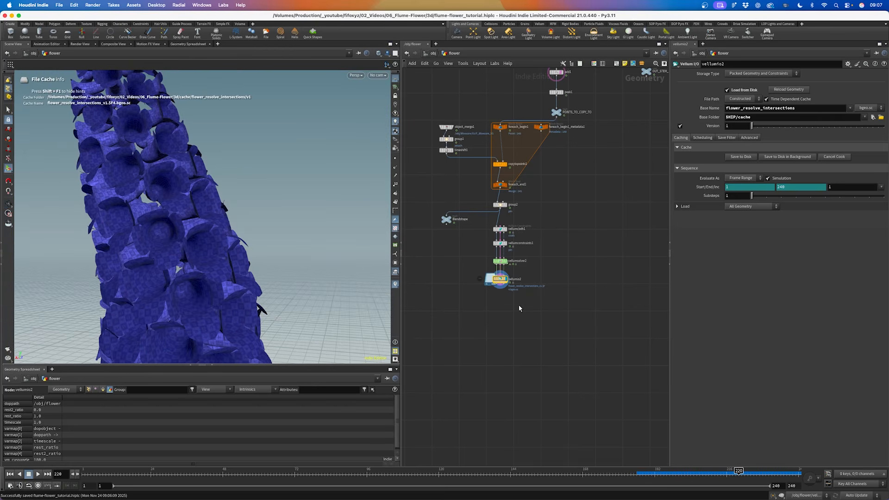
# Add a Vellum Post-Process node below vellumio2, connect it to the cached outputs and display it.
pyautogui.press('Tab')
pyautogui.write('vellum')
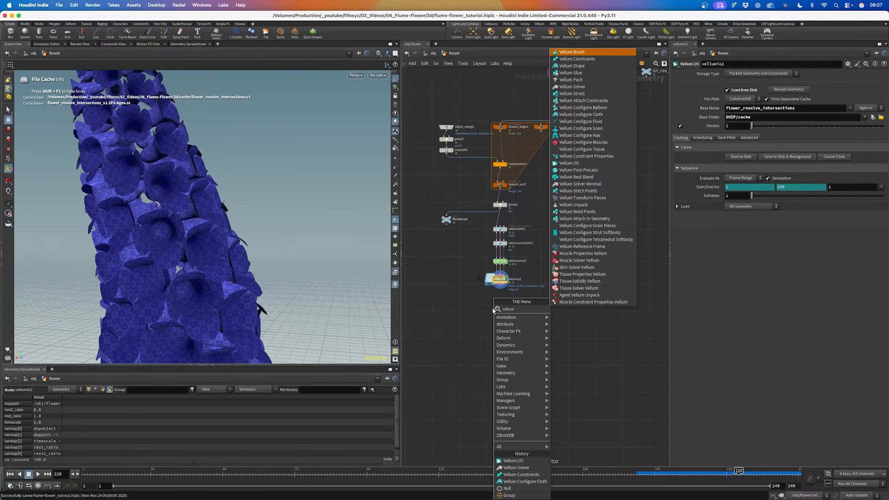
pyautogui.write(' pos')
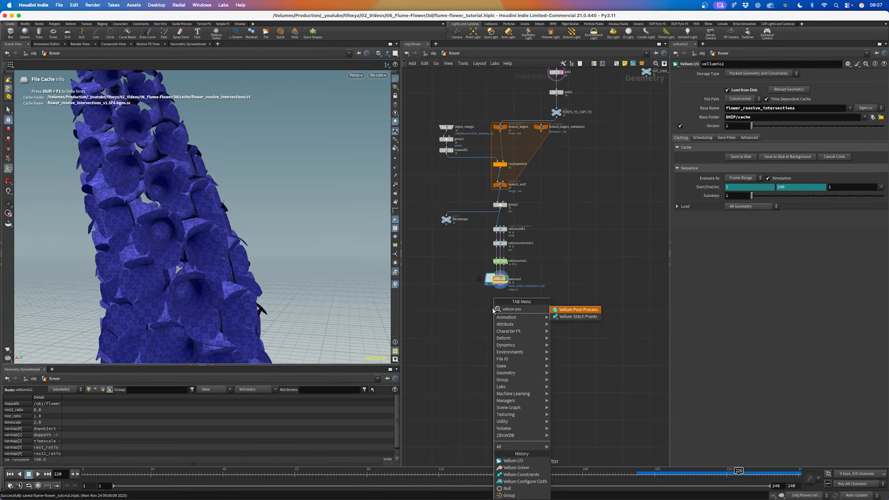
pyautogui.press('Return')
pyautogui.press('Return')
pyautogui.click(535, 351)
pyautogui.moveTo(515, 351); pyautogui.dragTo(515, 334)
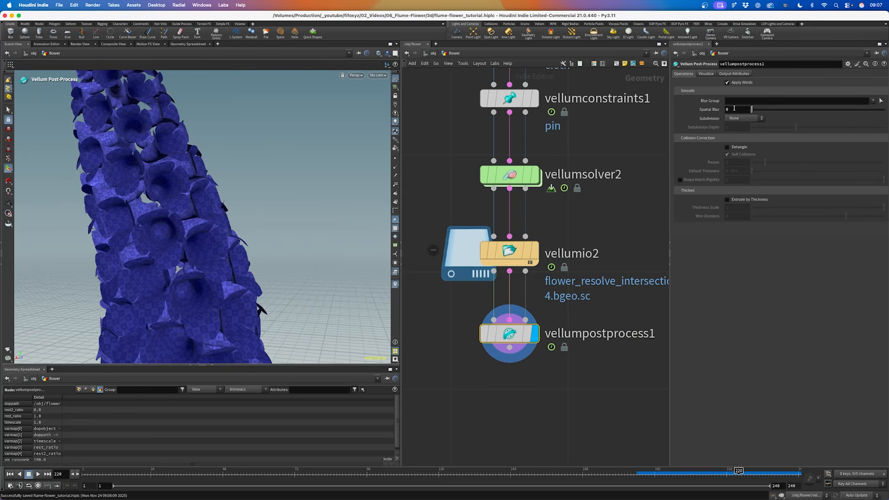
# Smooth the petals in the post-process with a Spatial Blur of 1 and Catmull-Clark subdivision at depth 3.
pyautogui.press('Return')
pyautogui.click(743, 118)
pyautogui.click(745, 129)
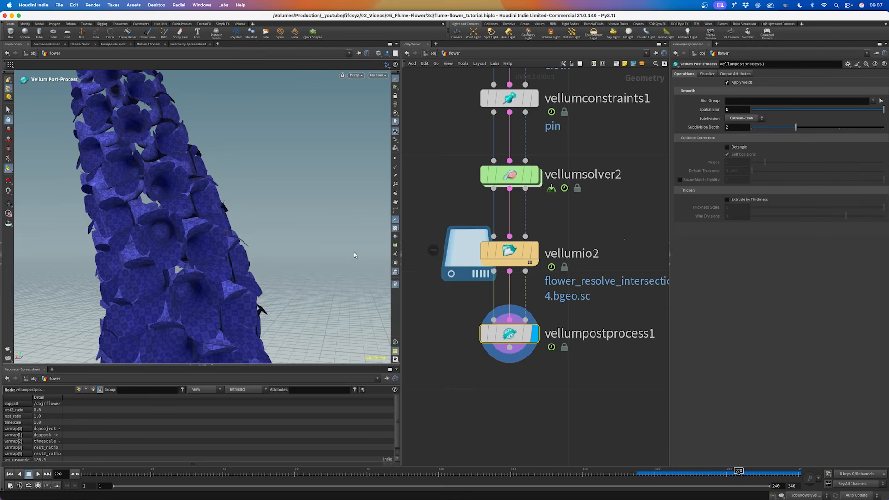
pyautogui.keyDown('alt'); pyautogui.moveTo(191, 318); pyautogui.dragTo(224, 280); pyautogui.keyUp('alt')
pyautogui.keyDown('alt'); pyautogui.moveTo(224, 280); pyautogui.dragTo(217, 228, button='right'); pyautogui.keyUp('alt')
pyautogui.keyDown('alt'); pyautogui.moveTo(218, 228); pyautogui.dragTo(162, 230); pyautogui.keyUp('alt')
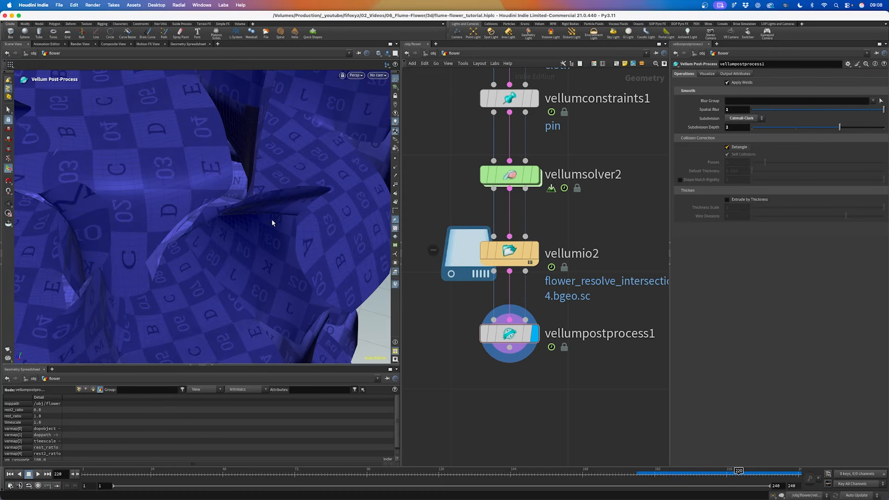
# Turn on Detangle and Extrude by Thickness in the post-process, with a Thickness Scale of 0.1.
pyautogui.keyDown('alt'); pyautogui.moveTo(267, 219); pyautogui.dragTo(137, 217); pyautogui.keyUp('alt')
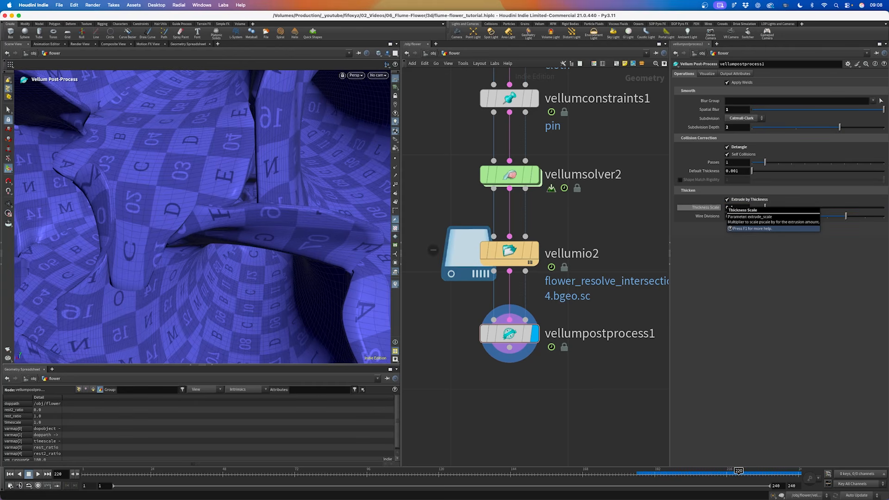
pyautogui.keyDown('alt'); pyautogui.moveTo(258, 212); pyautogui.dragTo(195, 318, button='right'); pyautogui.keyUp('alt')
pyautogui.keyDown('alt'); pyautogui.moveTo(194, 318); pyautogui.dragTo(190, 226, button='middle'); pyautogui.keyUp('alt')
pyautogui.keyDown('alt'); pyautogui.moveTo(196, 207); pyautogui.dragTo(171, 215); pyautogui.keyUp('alt')
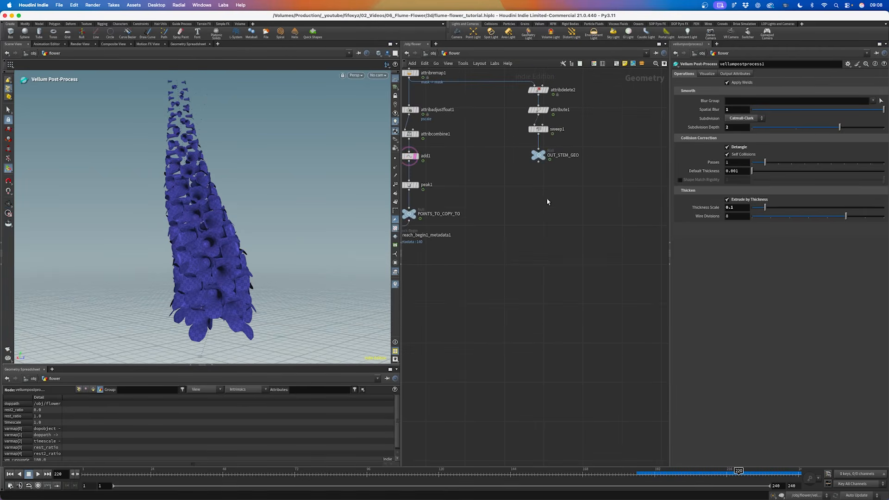
# Show OUT_STEM_GEO as a template and check how the blossoms sit around the stem.
pyautogui.press('Escape')
pyautogui.moveTo(213, 268); pyautogui.dragTo(206, 286)
pyautogui.moveTo(205, 286); pyautogui.dragTo(268, 77, button='right')
pyautogui.moveTo(268, 76); pyautogui.dragTo(273, 311, button='middle')
pyautogui.moveTo(273, 311); pyautogui.dragTo(230, 181)
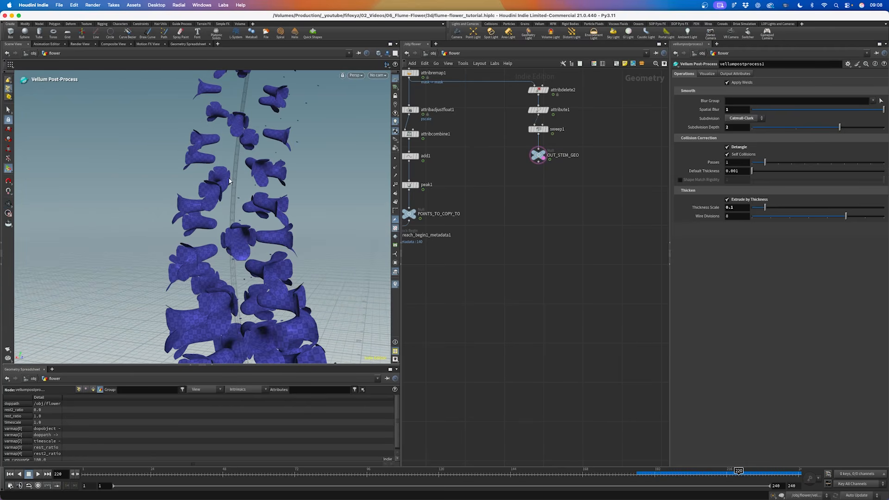
# Branch a Group Promote node off vellumio2's first output, placed beside vellumpostprocess1.
pyautogui.moveTo(470, 273); pyautogui.dragTo(630, 51, button='middle')
pyautogui.scroll(5, 577, 263)
pyautogui.moveTo(514, 277); pyautogui.dragTo(557, 225, button='middle')
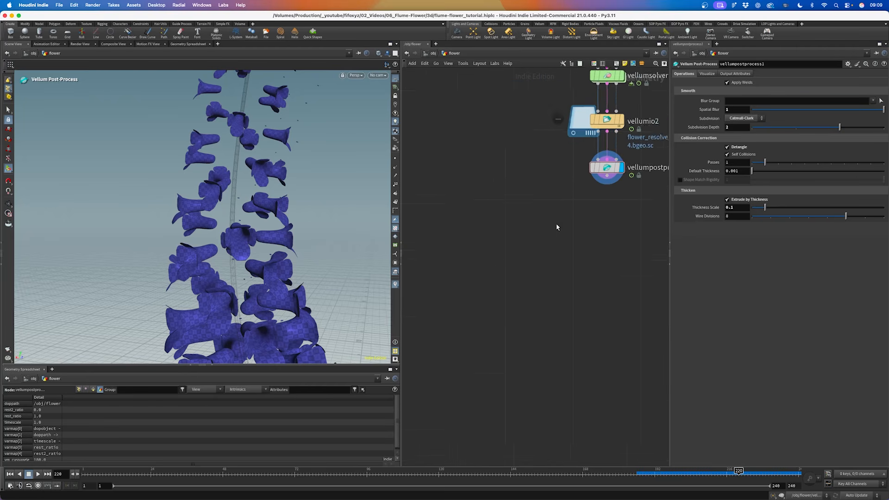
pyautogui.scroll(-3, 557, 225)
pyautogui.moveTo(591, 147); pyautogui.dragTo(448, 181)
pyautogui.press('Tab')
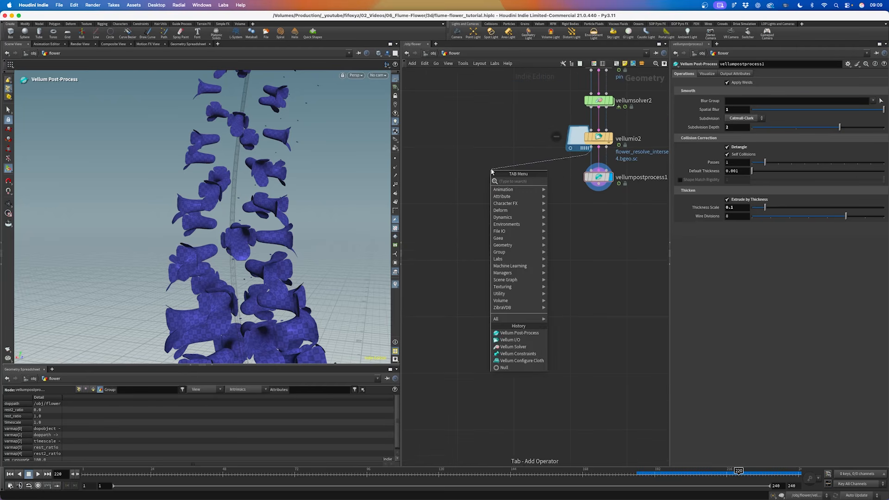
pyautogui.write('group')
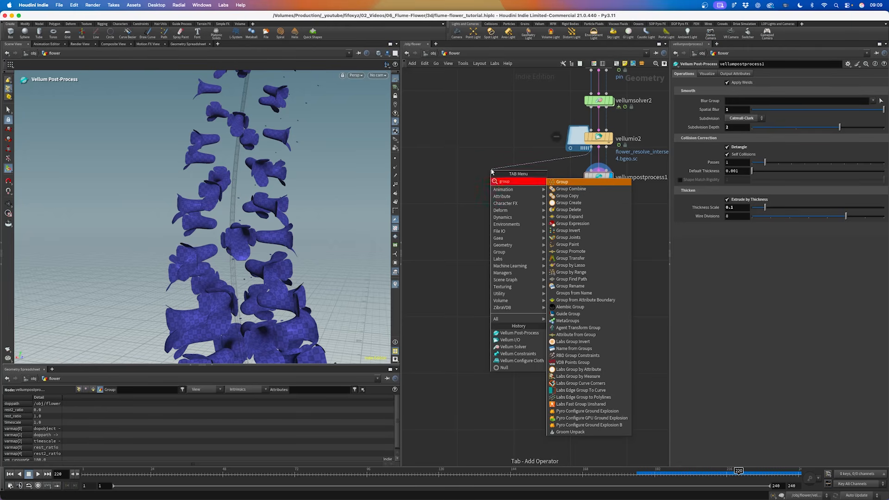
pyautogui.write('prom')
pyautogui.press('Return')
pyautogui.click(445, 177)
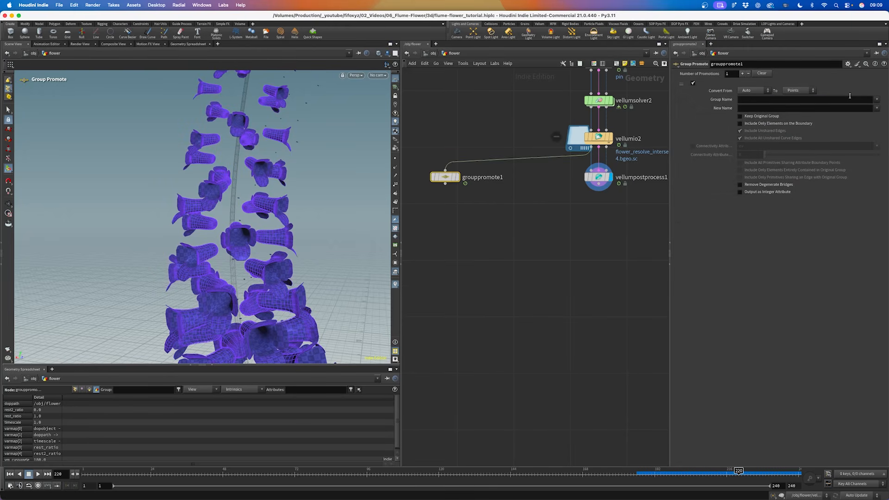
# Set the Group Promote to convert the attach group from points to primitives.
pyautogui.click(877, 101)
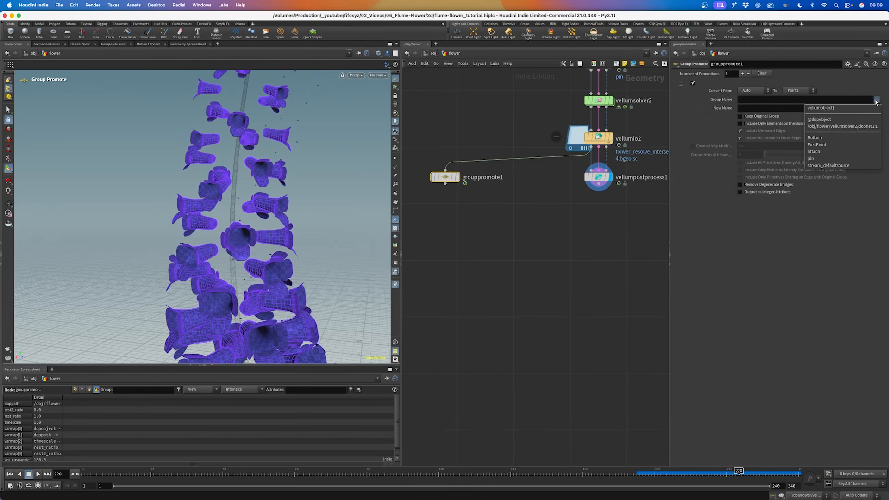
pyautogui.click(816, 151)
pyautogui.click(750, 91)
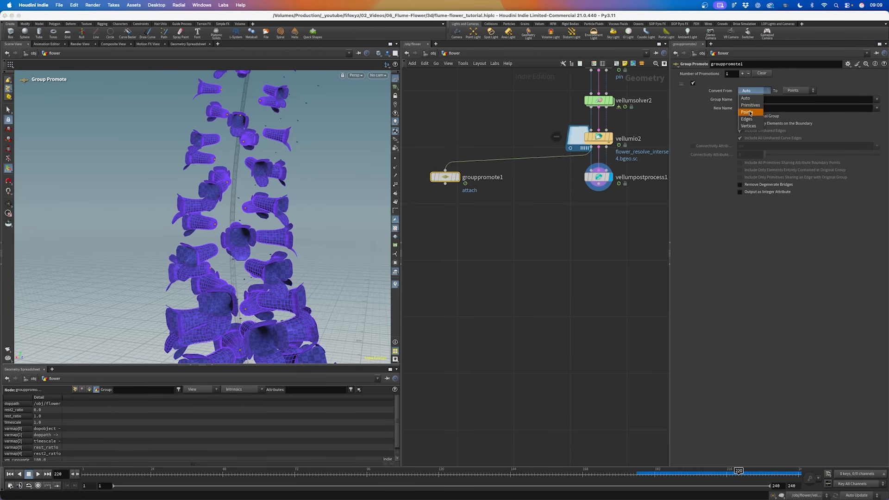
pyautogui.click(746, 112)
pyautogui.click(795, 98)
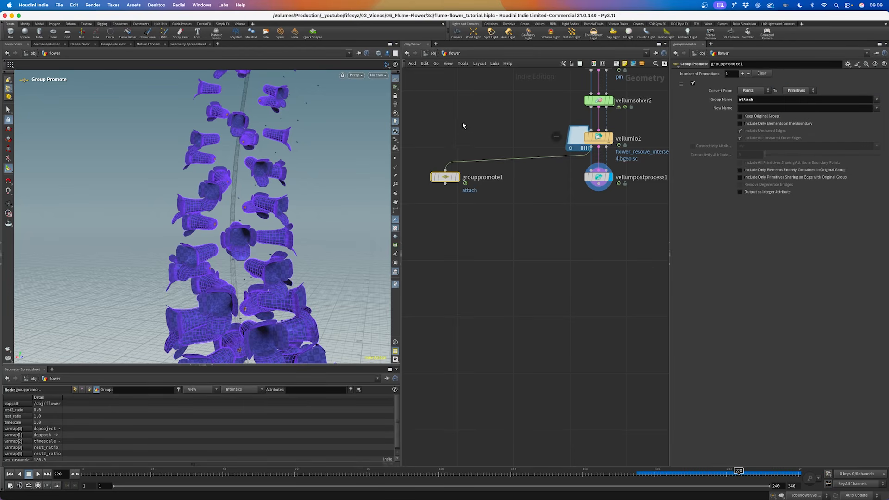
pyautogui.scroll(10, 493, 185)
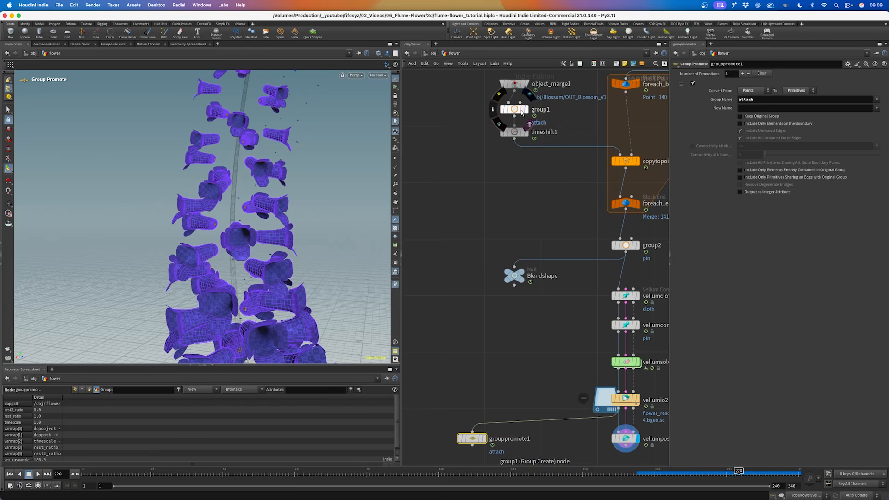
# Add a Group Expand node below grouppromote1 after checking the promoted attach faces at the blossom base.
pyautogui.scroll(-5, 558, 284)
pyautogui.moveTo(530, 214); pyautogui.dragTo(595, 193, button='middle')
pyautogui.keyDown('alt'); pyautogui.moveTo(252, 204); pyautogui.dragTo(385, 70, button='right'); pyautogui.keyUp('alt')
pyautogui.keyDown('alt'); pyautogui.moveTo(384, 71); pyautogui.dragTo(377, 166); pyautogui.keyUp('alt')
pyautogui.keyDown('alt'); pyautogui.moveTo(320, 201); pyautogui.dragTo(361, 185, button='right'); pyautogui.keyUp('alt')
pyautogui.keyDown('alt'); pyautogui.moveTo(361, 185); pyautogui.dragTo(402, 227); pyautogui.keyUp('alt')
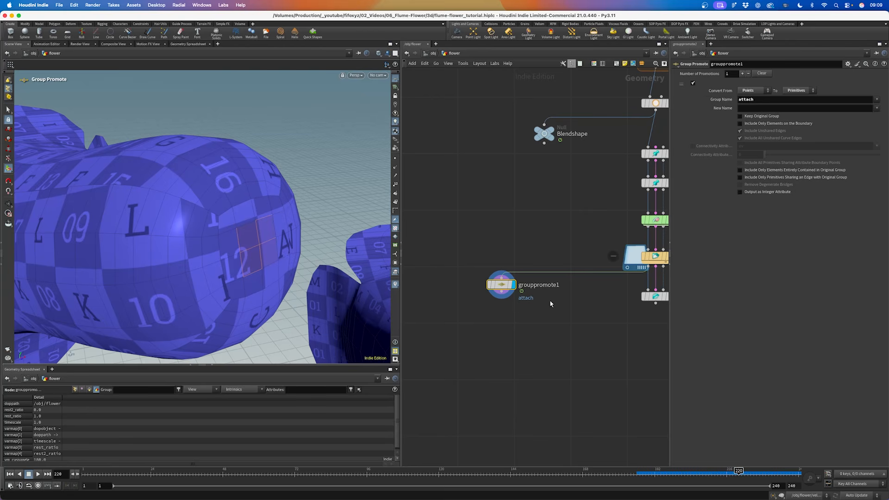
pyautogui.press('Tab')
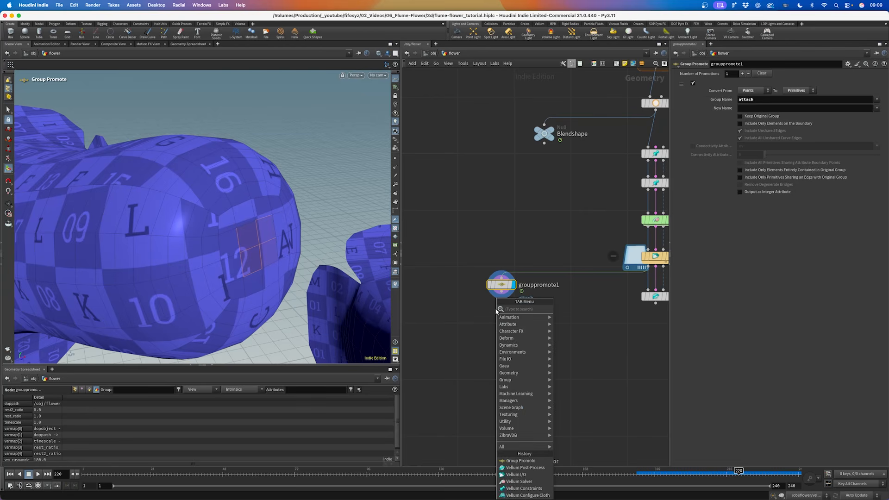
pyautogui.write('groupe')
pyautogui.press('Up')
pyautogui.press('Return')
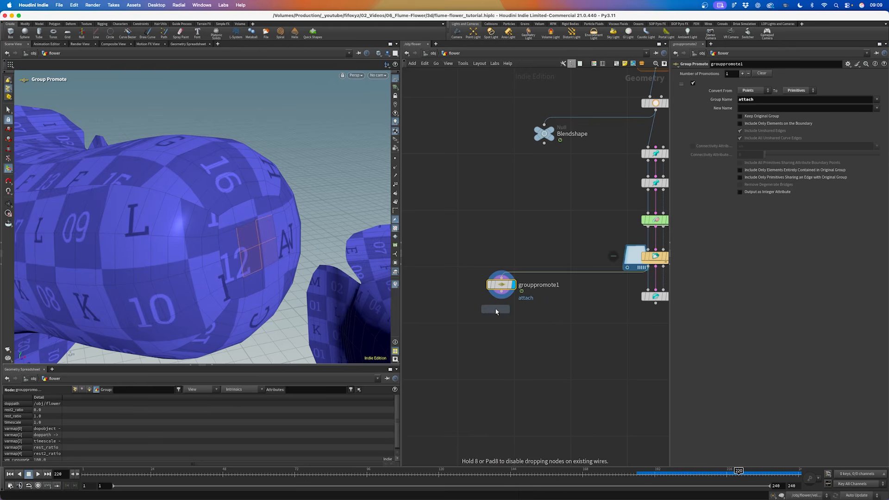
pyautogui.click(498, 320)
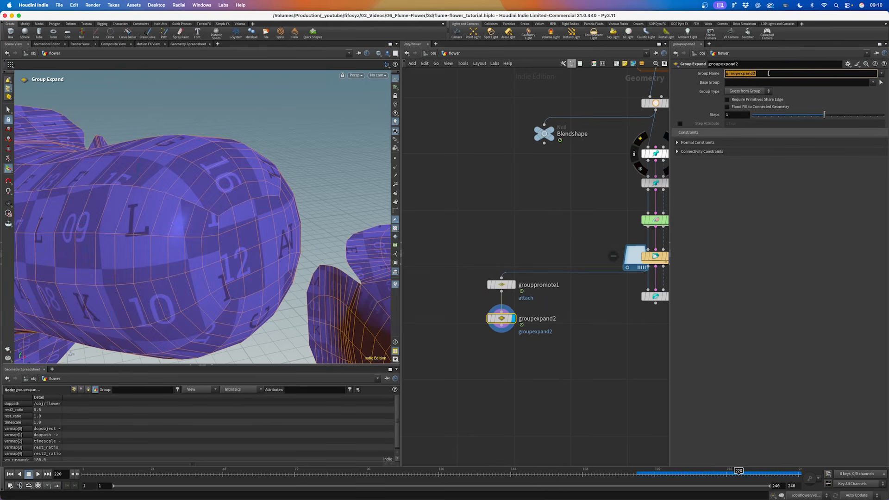
# Set the Group Expand's Group Name and Base Group to attach, with 8 expansion steps.
pyautogui.moveTo(676, 140); pyautogui.dragTo(688, 74)
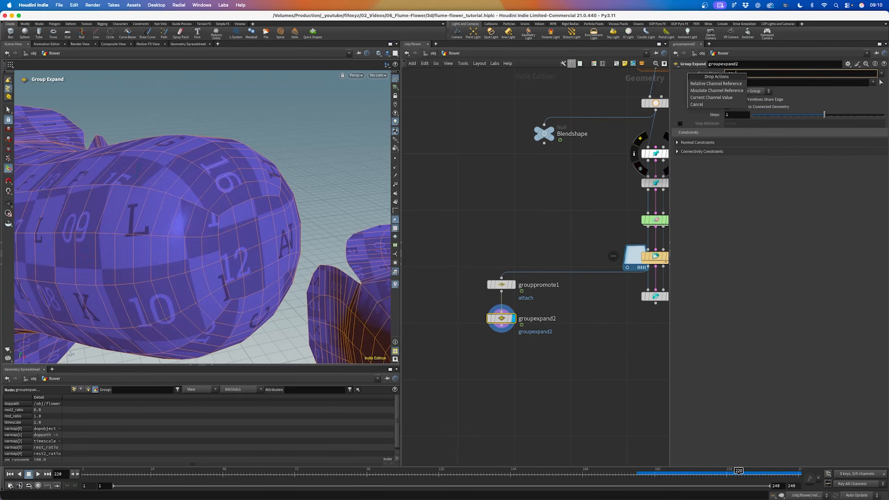
pyautogui.click(713, 97)
pyautogui.moveTo(824, 114); pyautogui.dragTo(871, 113)
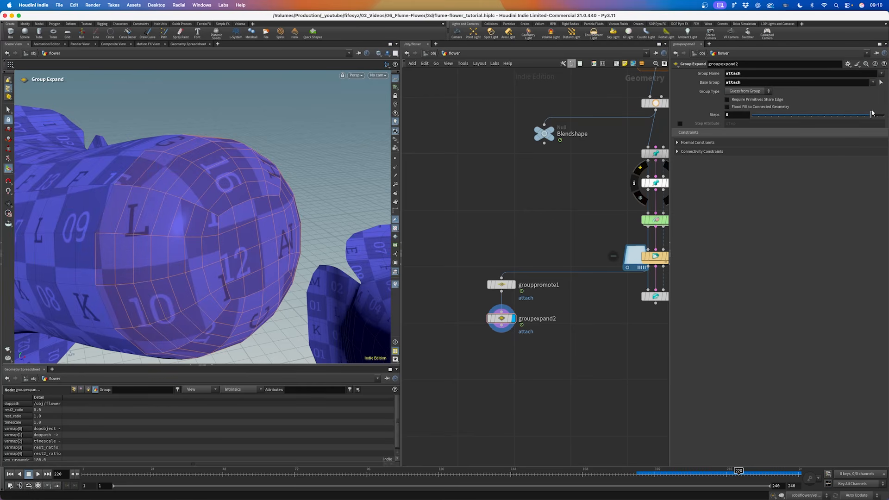
pyautogui.keyDown('alt'); pyautogui.moveTo(291, 198); pyautogui.dragTo(262, 212, button='right'); pyautogui.keyUp('alt')
pyautogui.keyDown('alt'); pyautogui.moveTo(245, 196); pyautogui.dragTo(245, 217); pyautogui.keyUp('alt')
# Add a Blast node below groupexpand2 that keeps only the attach group by deleting non-selected geometry.
pyautogui.moveTo(498, 329); pyautogui.dragTo(508, 371)
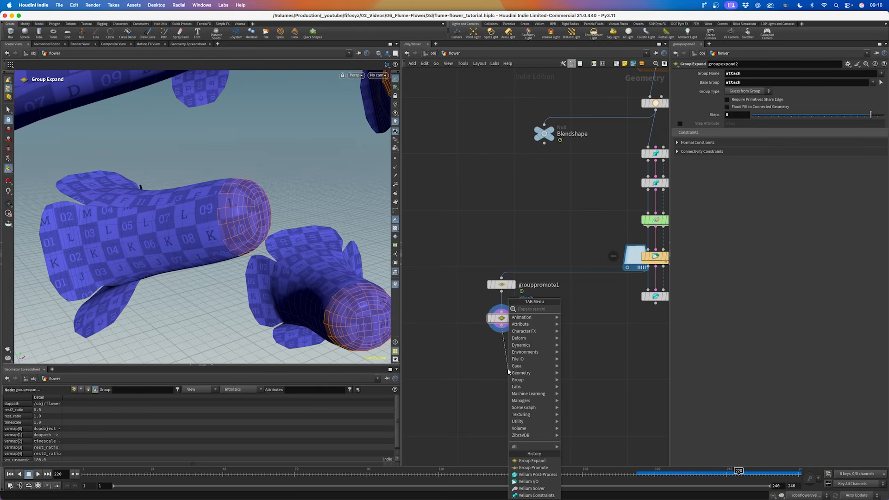
pyautogui.write('blast')
pyautogui.press('Return')
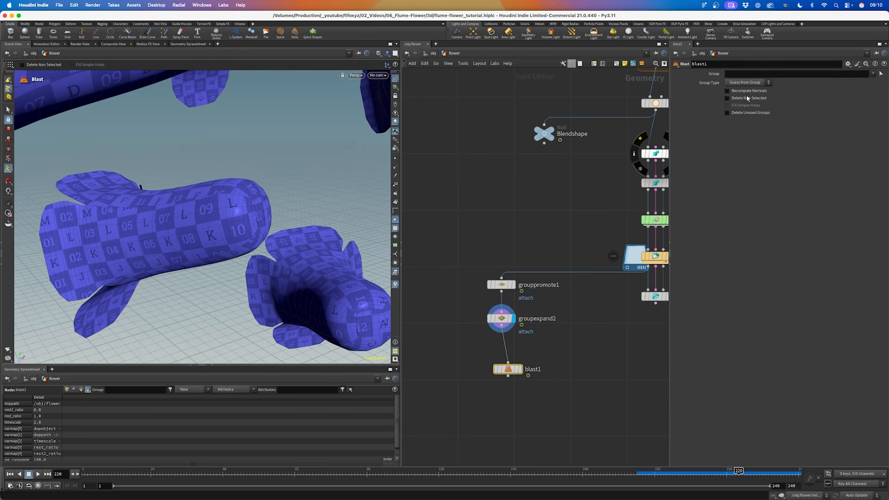
pyautogui.click(873, 75)
pyautogui.click(856, 88)
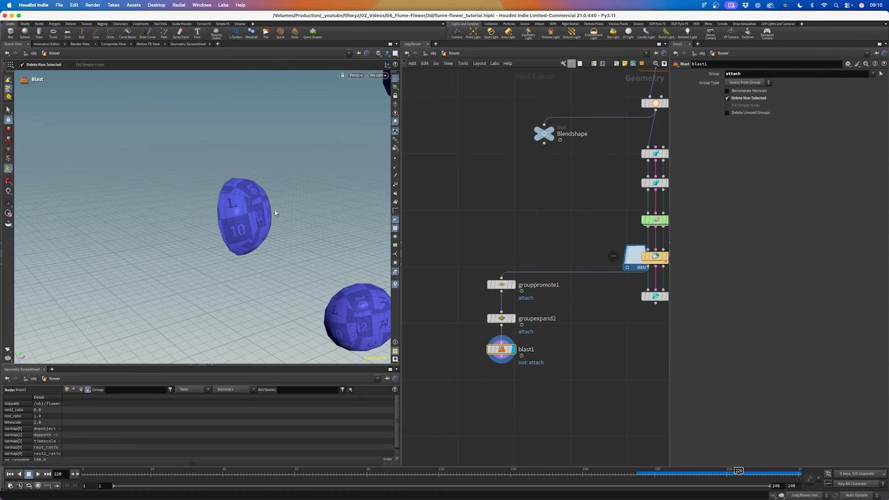
pyautogui.moveTo(274, 210); pyautogui.dragTo(361, 119)
# Add a Labs Thicken node below blast1 with a depth of 0.01.
pyautogui.press('Tab')
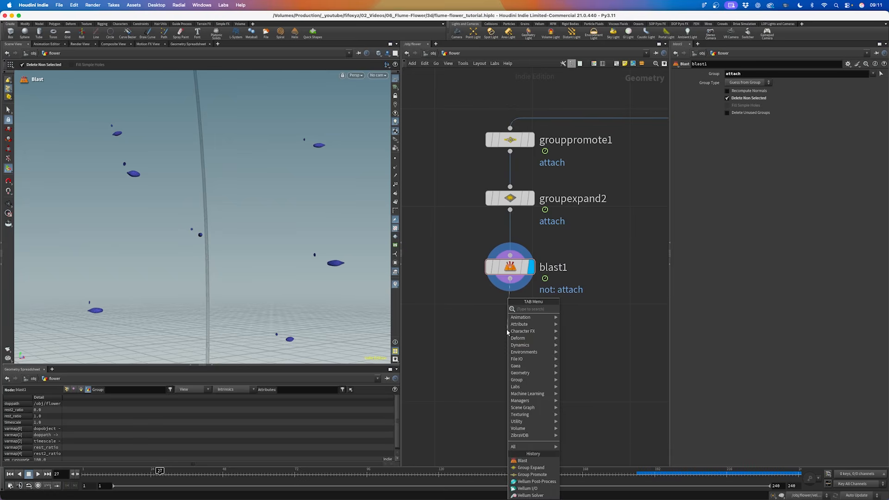
pyautogui.write('thi')
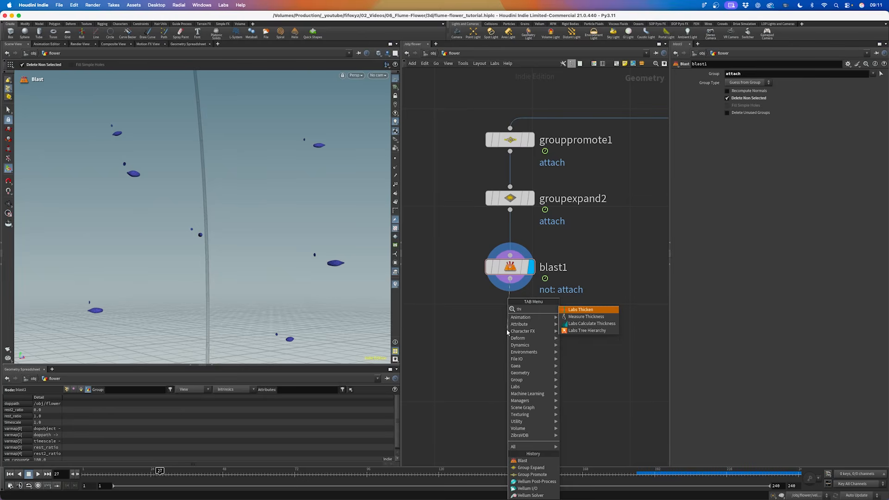
pyautogui.press('Return')
pyautogui.doubleClick(736, 109)
pyautogui.write('0.01')
pyautogui.press('Return')
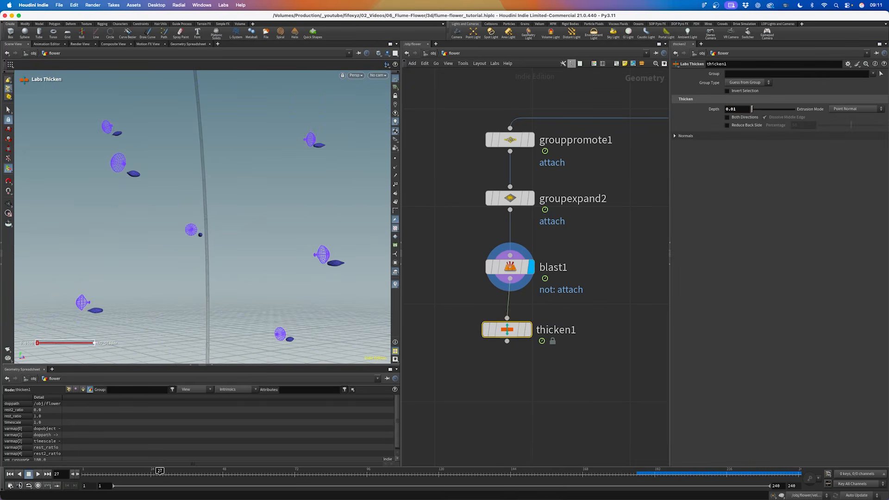
# Turn on Both Directions for the Thicken, set its depth to 0.001 and display the result.
pyautogui.click(741, 117)
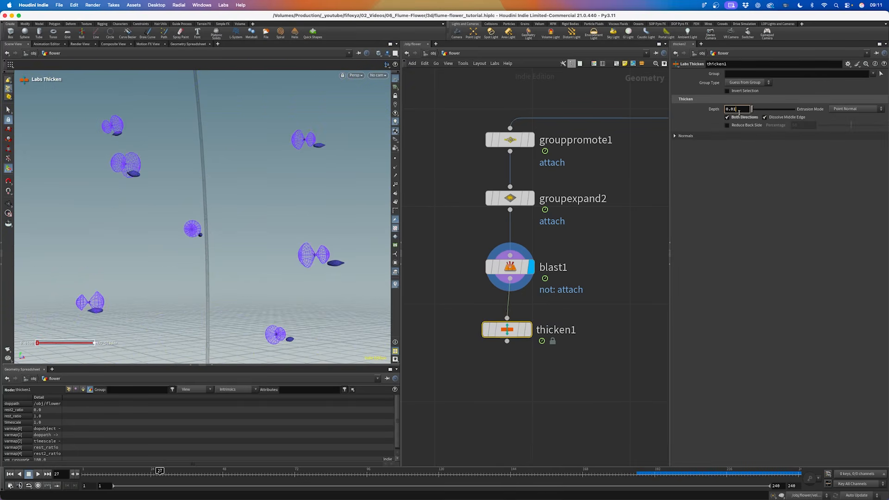
pyautogui.press('BackSpace')
pyautogui.write('01')
pyautogui.press('Return')
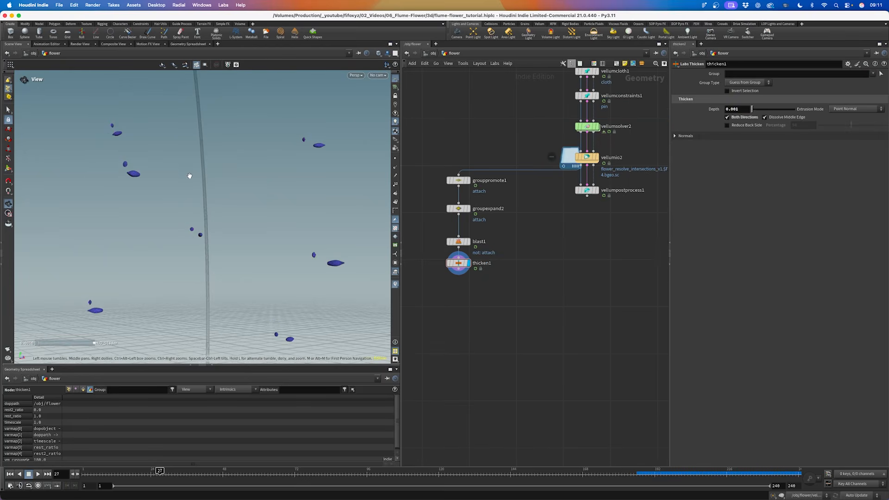
pyautogui.keyDown('alt'); pyautogui.moveTo(189, 174); pyautogui.dragTo(193, 196); pyautogui.keyUp('alt')
pyautogui.press('Return')
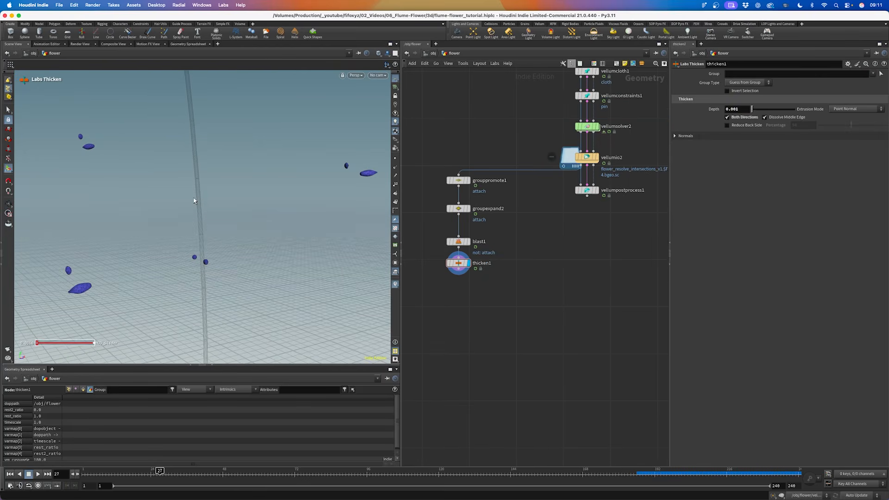
# Replace the current viewport with a new Scene View placed first in its pane, and frame the thickened caps.
pyautogui.press('super+w')
pyautogui.click(189, 43)
pyautogui.moveTo(211, 59)
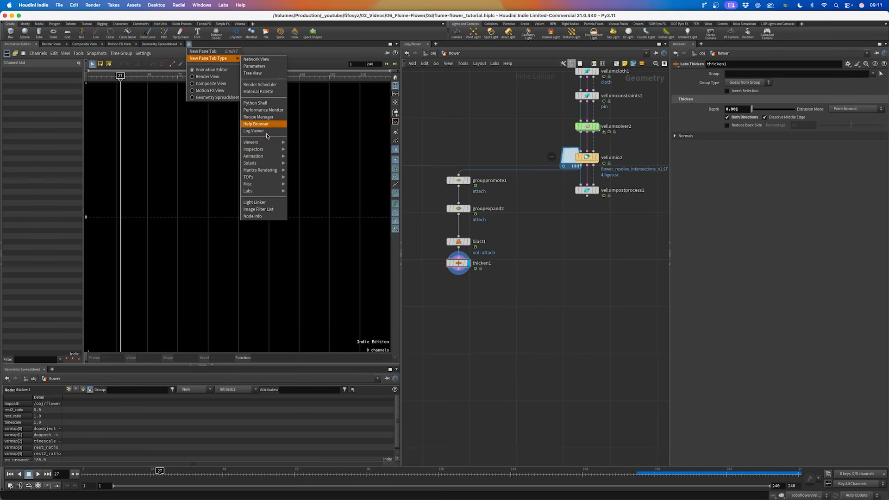
pyautogui.moveTo(259, 142)
pyautogui.click(313, 144)
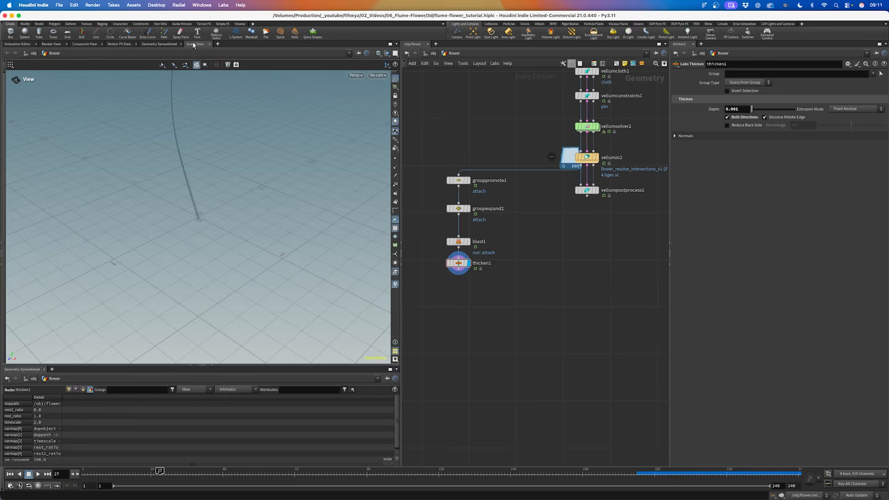
pyautogui.moveTo(195, 44); pyautogui.dragTo(18, 46)
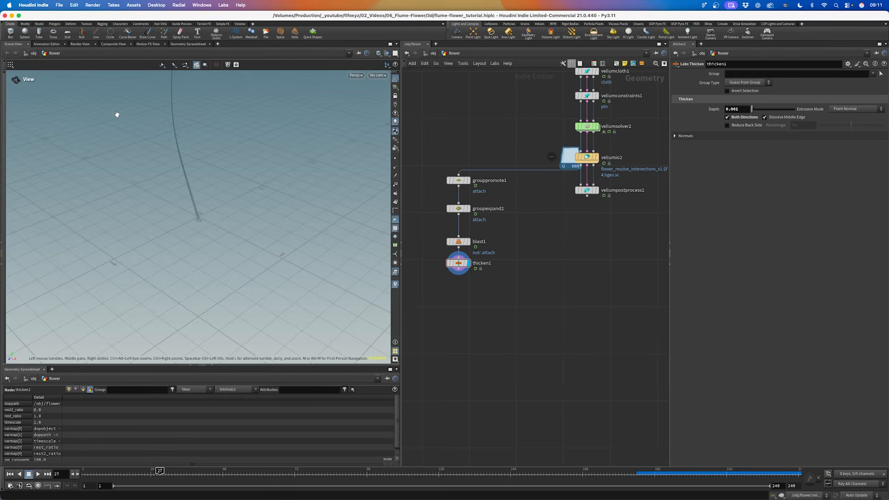
pyautogui.hotkey('space', 'g')
pyautogui.scroll(5, 182, 178)
pyautogui.moveTo(182, 179); pyautogui.dragTo(111, 180)
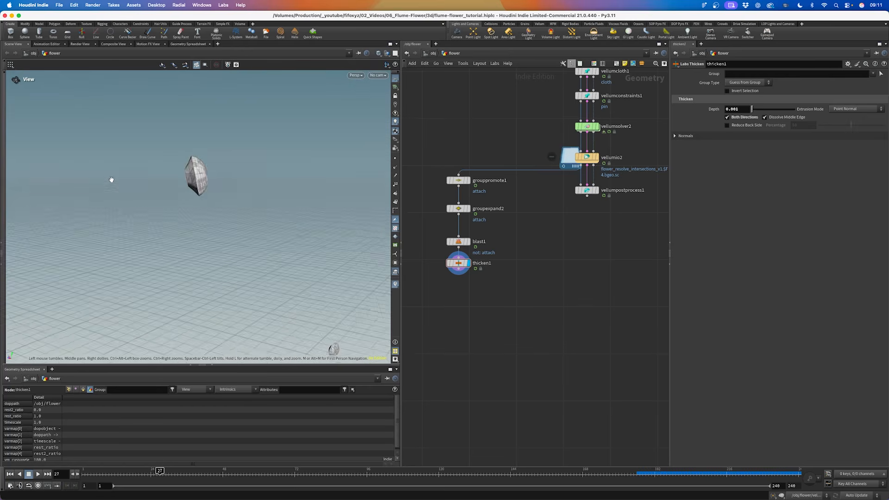
pyautogui.scroll(3, 456, 264)
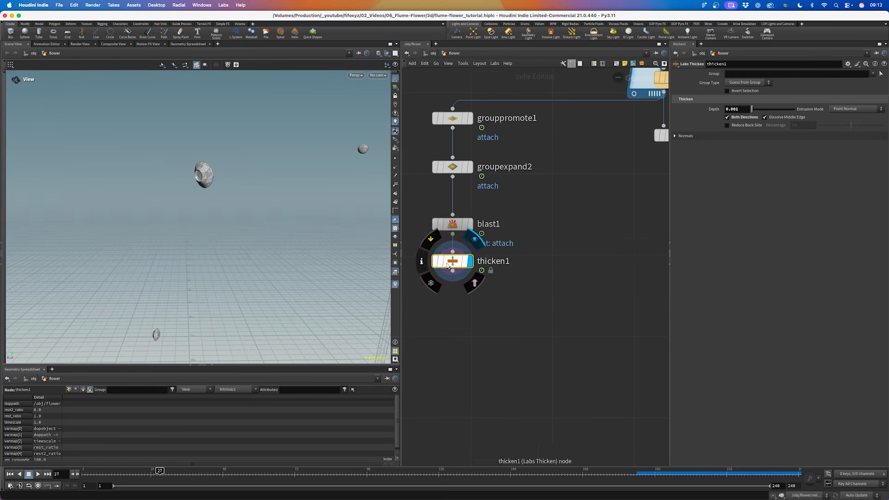
# Set the Thicken depth to 0.0005 and check the cap from another angle.
pyautogui.press('BackSpace')
pyautogui.write('05')
pyautogui.press('Return')
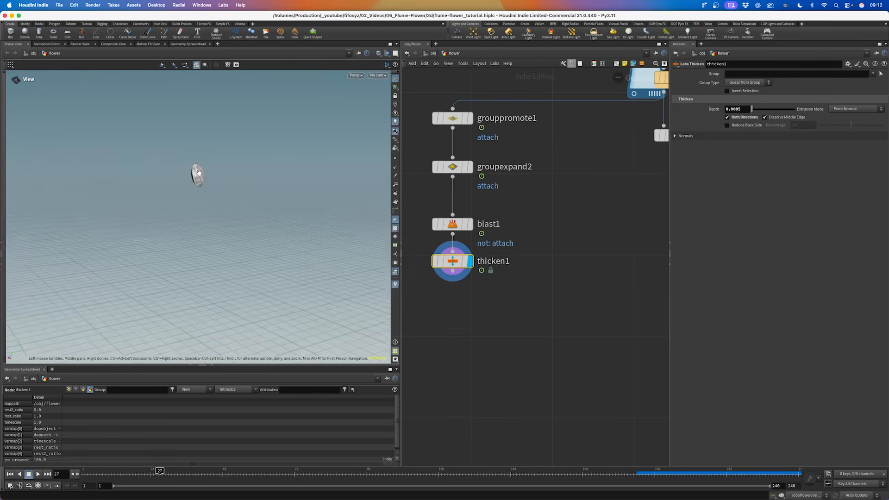
pyautogui.moveTo(199, 172); pyautogui.dragTo(257, 175)
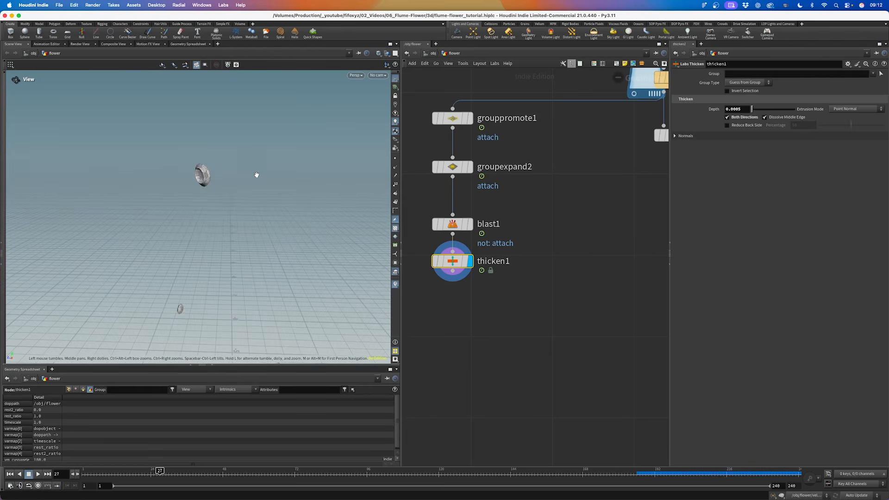
# Add a Subdivide node with a depth of 1 below thicken1 and display it.
pyautogui.press('Tab')
pyautogui.press('Escape')
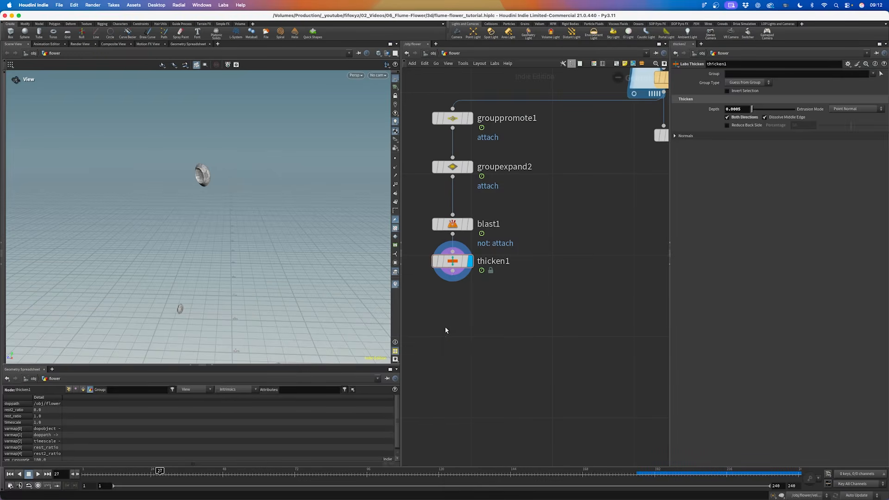
pyautogui.moveTo(446, 328); pyautogui.dragTo(453, 313)
pyautogui.click(475, 330)
# Add a Null below subdivide1, name it OUT_GREENPedal and display it.
pyautogui.press('Tab')
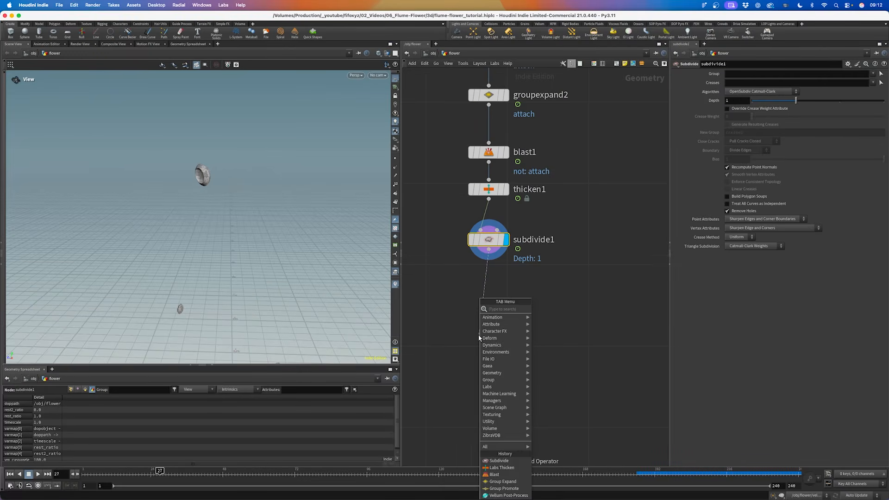
pyautogui.write('N')
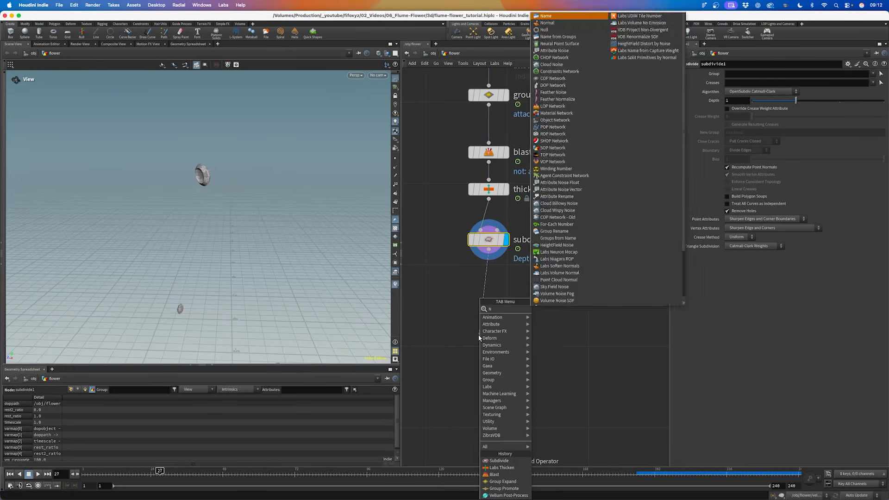
pyautogui.write('ull')
pyautogui.press('Return')
pyautogui.click(478, 335)
pyautogui.moveTo(478, 335); pyautogui.dragTo(485, 315)
pyautogui.click(514, 315)
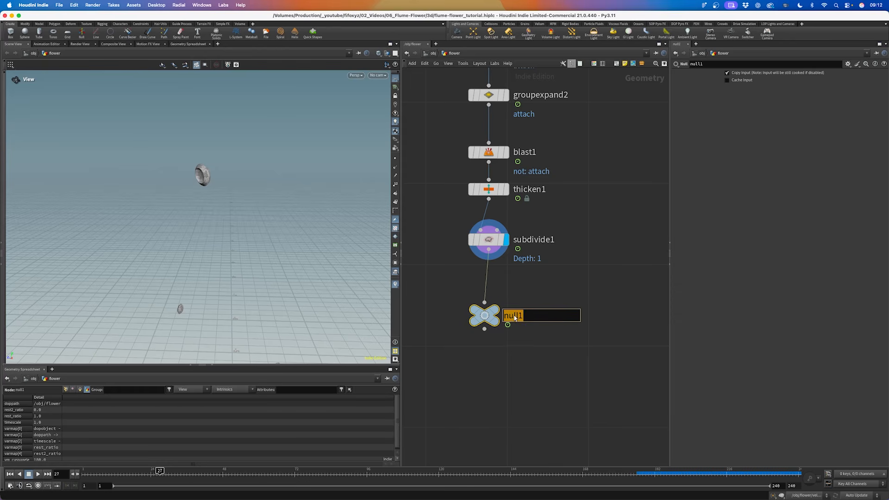
pyautogui.write('OUT_GREENPeda')
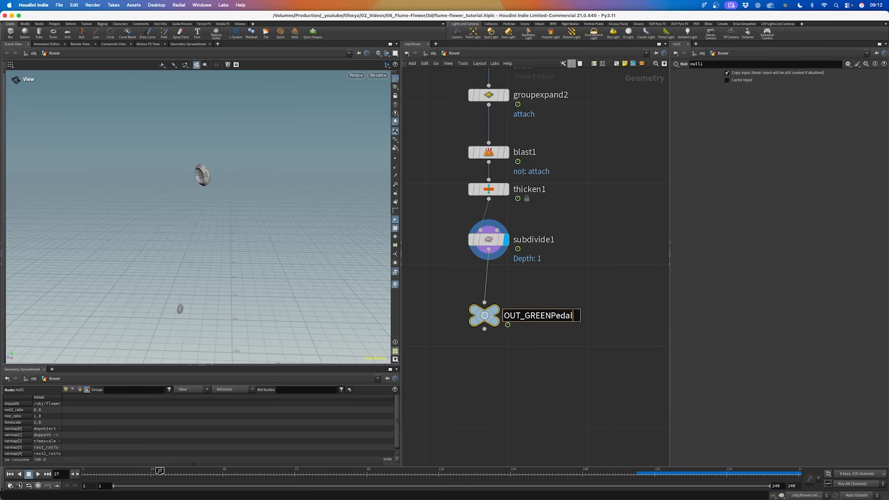
pyautogui.write('l')
pyautogui.press('Return')
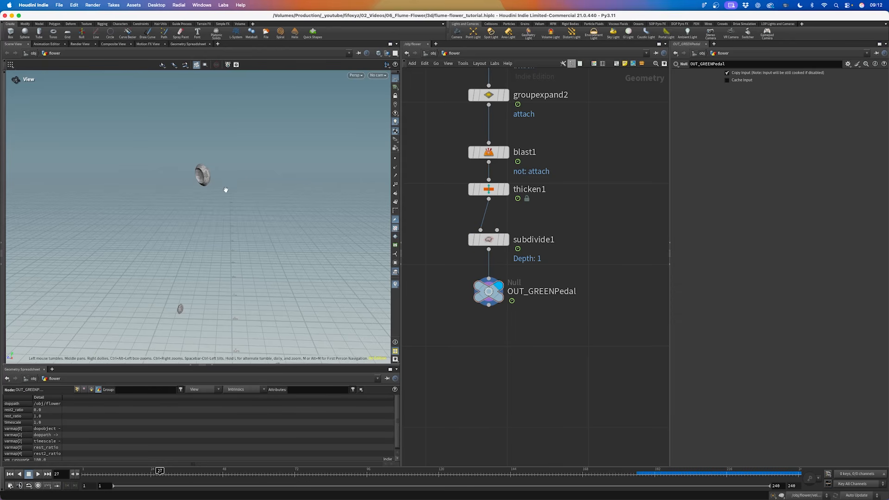
# Examine the subdivided green caps along the stem at a later frame, from far and close up.
pyautogui.scroll(-10, 224, 189)
pyautogui.moveTo(267, 215); pyautogui.dragTo(273, 250)
pyautogui.moveTo(672, 473); pyautogui.dragTo(672, 472)
pyautogui.moveTo(259, 222); pyautogui.dragTo(251, 187)
pyautogui.scroll(-10, 252, 186)
pyautogui.moveTo(222, 272); pyautogui.dragTo(294, 277)
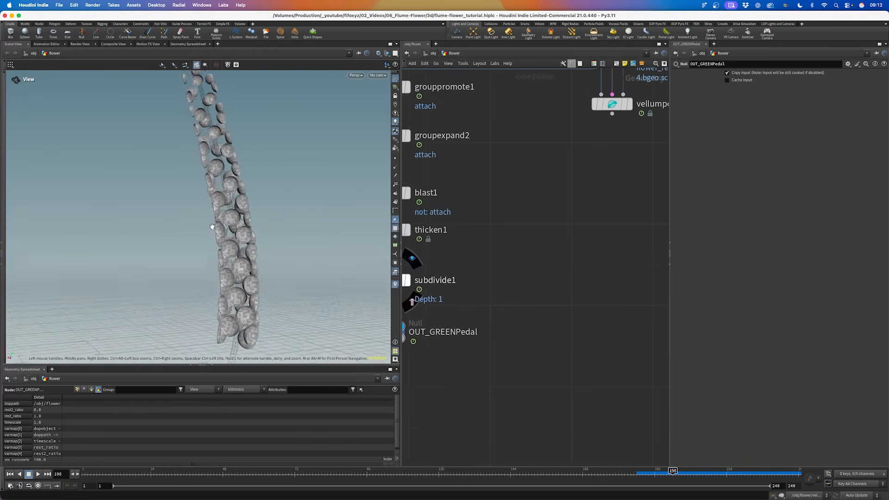
pyautogui.moveTo(210, 121); pyautogui.dragTo(216, 159)
pyautogui.scroll(10, 217, 160)
pyautogui.moveTo(186, 80); pyautogui.dragTo(199, 106)
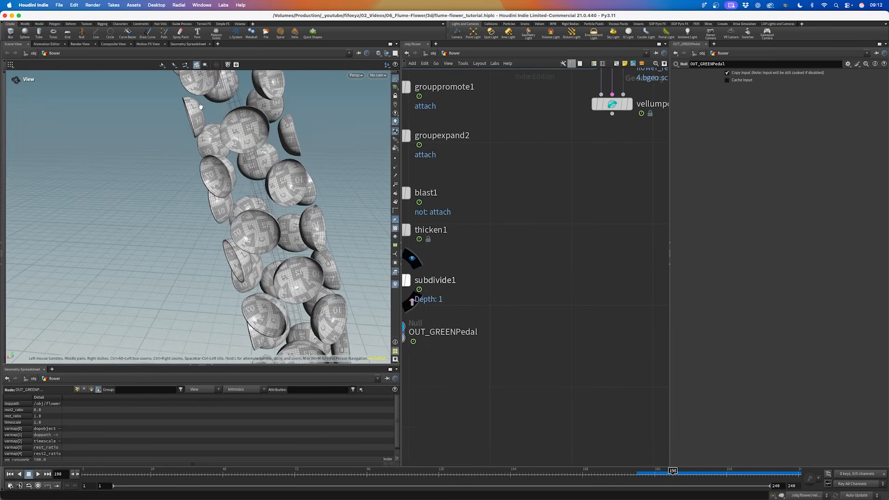
# Branch a Blast node off vellumio2 that removes the attach group with Group Type set to Points, and display it.
pyautogui.scroll(-8, 492, 268)
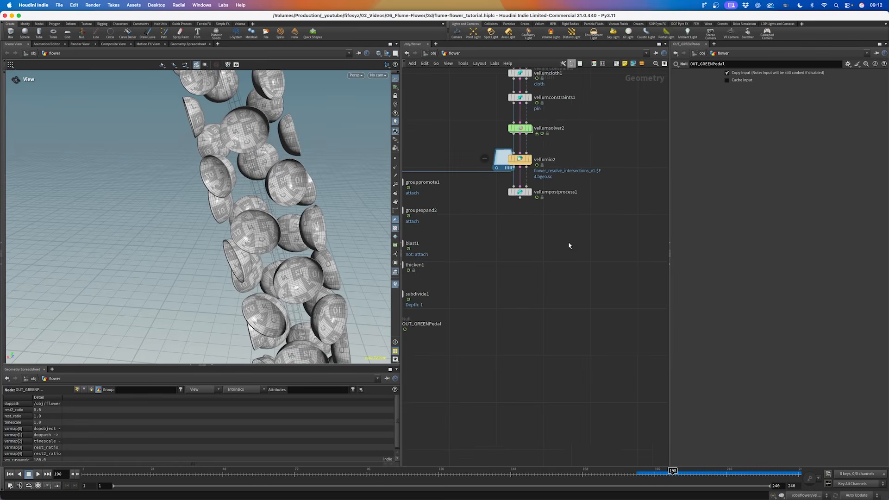
pyautogui.moveTo(455, 186); pyautogui.dragTo(572, 197)
pyautogui.write('blast')
pyautogui.press('Return')
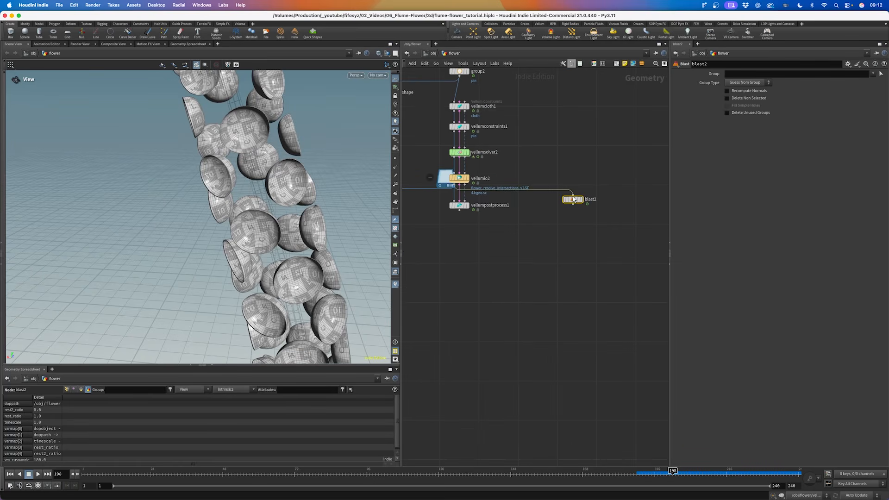
pyautogui.click(872, 74)
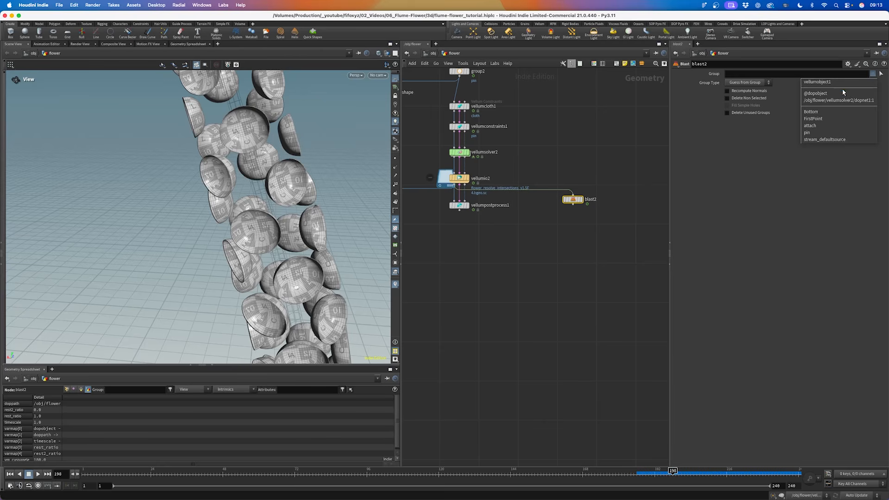
pyautogui.click(809, 125)
pyautogui.click(746, 83)
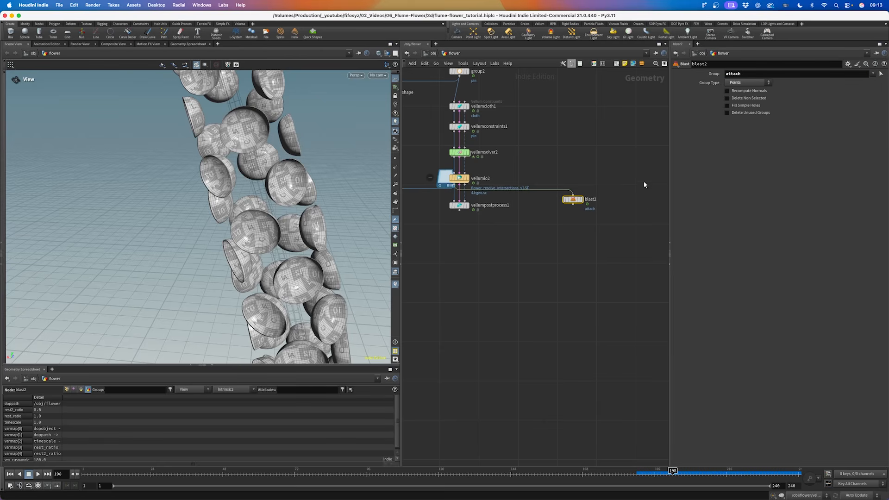
pyautogui.click(583, 189)
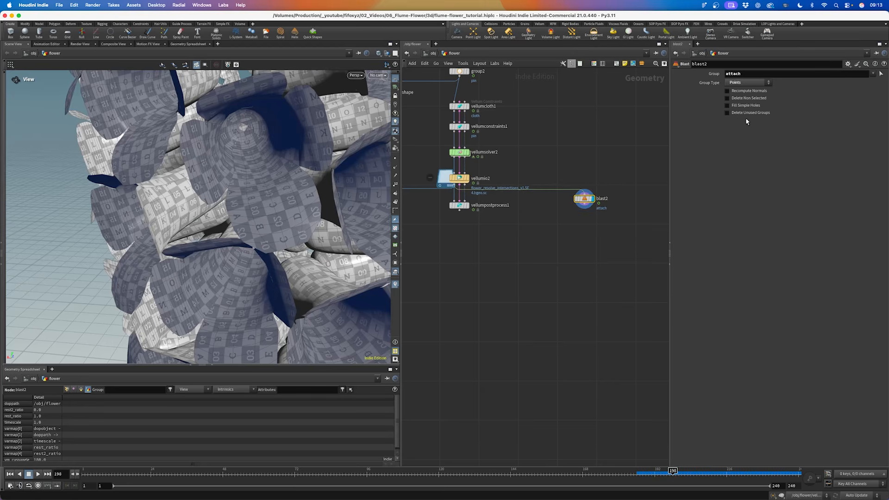
# Set blast2 to delete the non-selected geometry so only the attach points are kept, and show points in the viewport.
pyautogui.click(744, 98)
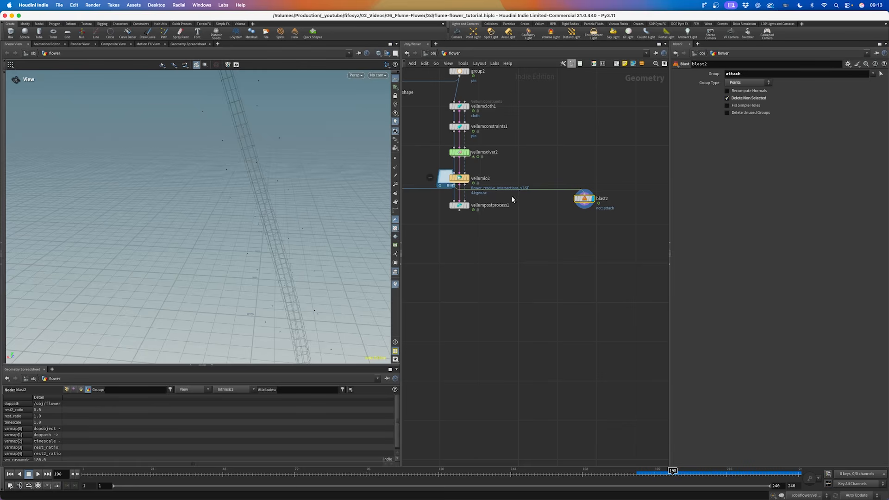
pyautogui.moveTo(261, 199); pyautogui.dragTo(352, 148)
pyautogui.click(395, 161)
pyautogui.moveTo(247, 167); pyautogui.dragTo(179, 190)
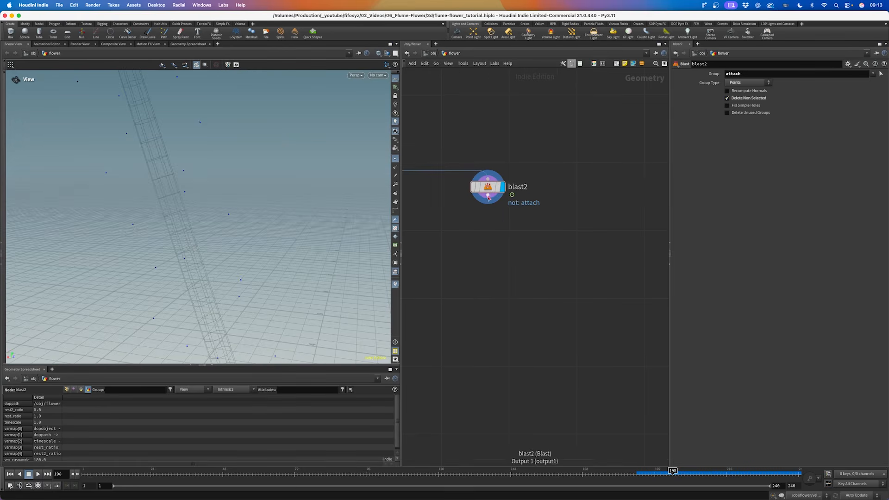
# Add an Attribute Delete node below blast2, display it and enable Delete Non Selected.
pyautogui.click(488, 195)
pyautogui.press('Tab')
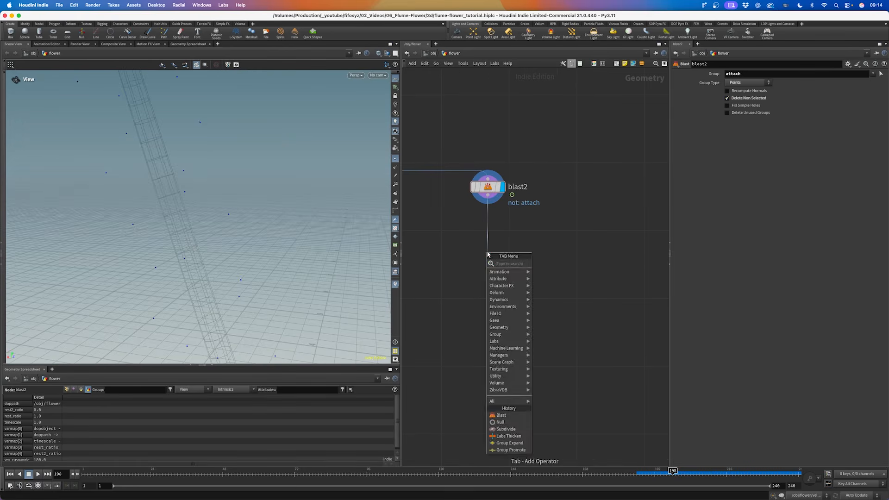
pyautogui.moveTo(488, 253); pyautogui.dragTo(488, 216)
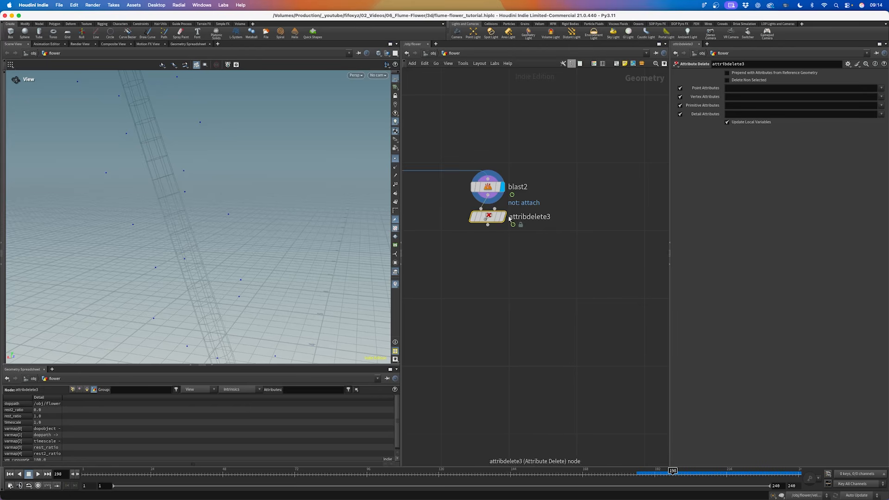
pyautogui.click(502, 217)
pyautogui.click(728, 80)
# Add a Group Delete node below attribdelete3, display it and set its Group Names to *.
pyautogui.moveTo(489, 251); pyautogui.dragTo(500, 198, button='middle')
pyautogui.click(497, 179)
pyautogui.press('Tab')
pyautogui.write('grou')
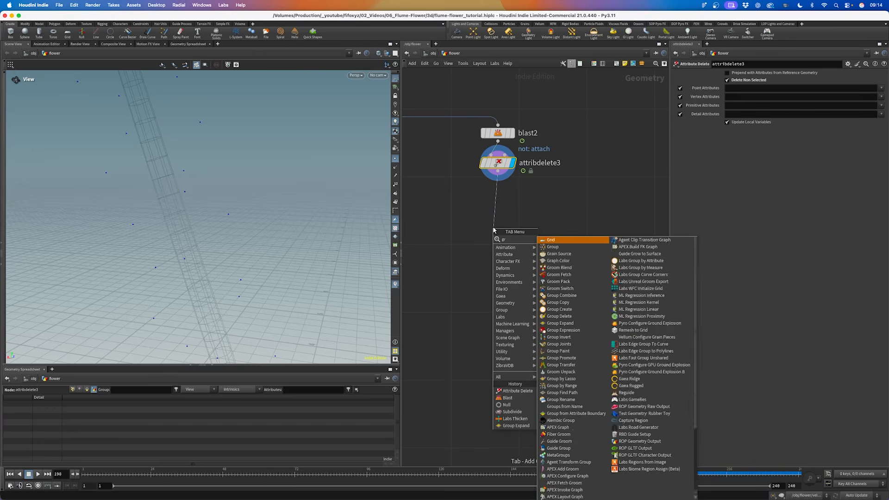
pyautogui.press('Down')
pyautogui.press('Down')
pyautogui.press('Down')
pyautogui.press('Down')
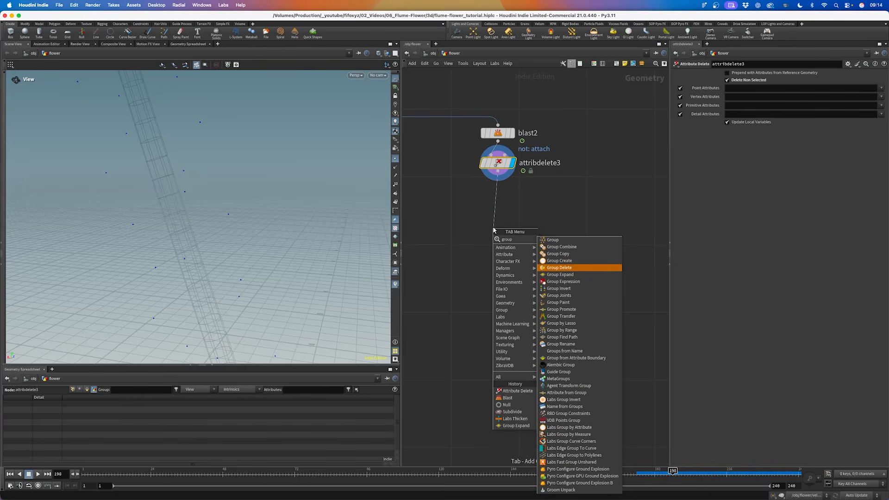
pyautogui.press('Return')
pyautogui.click(493, 229)
pyautogui.moveTo(494, 230); pyautogui.dragTo(499, 191)
pyautogui.click(739, 93)
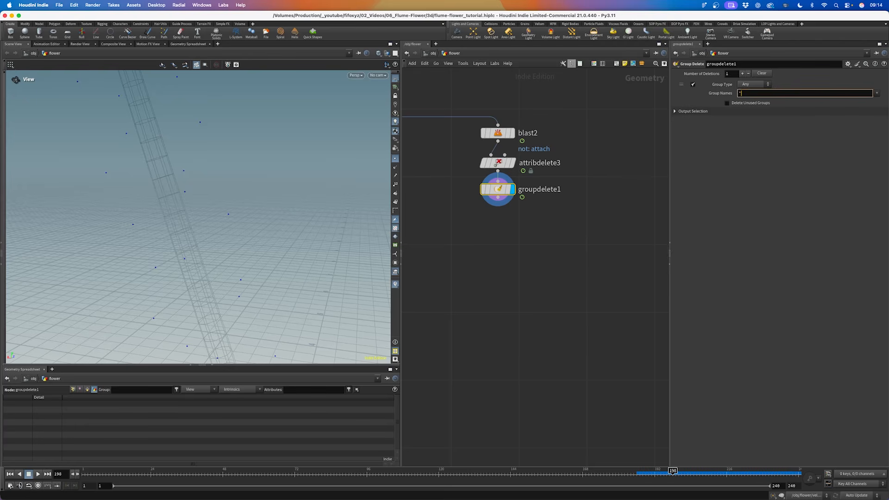
pyautogui.scroll(1, 529, 257)
pyautogui.click(493, 174)
pyautogui.scroll(-1, 498, 215)
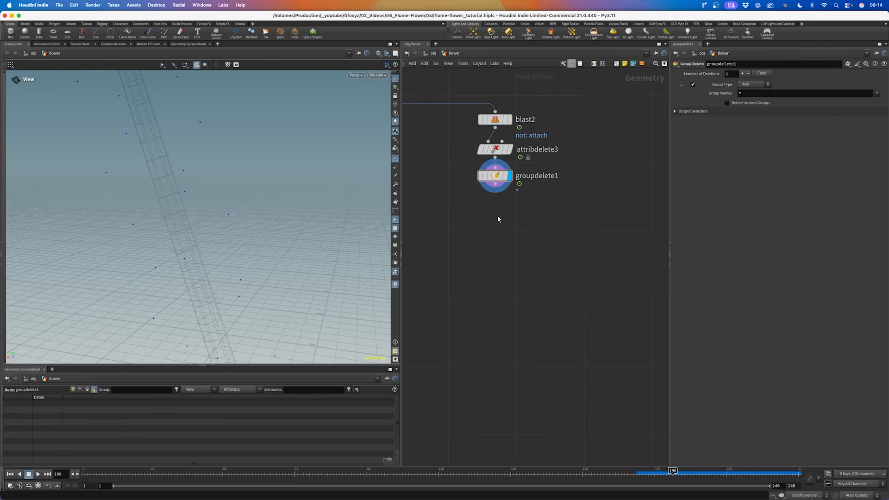
pyautogui.press('Tab')
pyautogui.write('point wr')
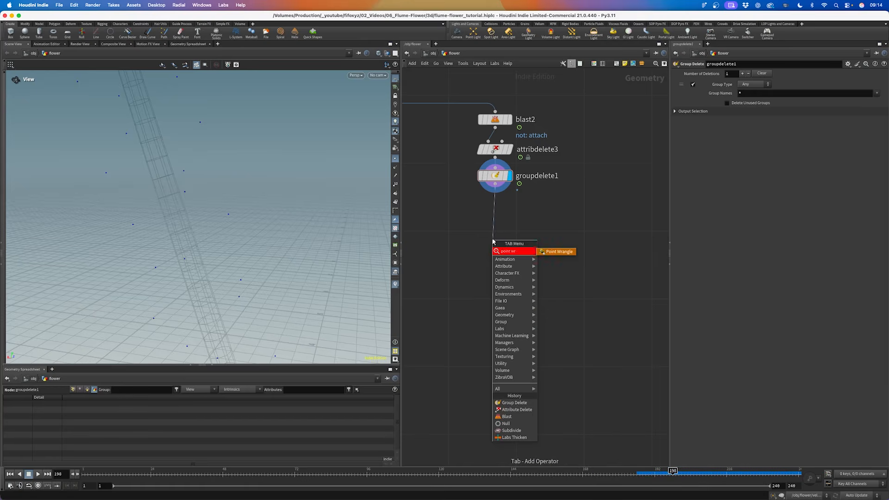
pyautogui.press('Return')
pyautogui.moveTo(491, 236); pyautogui.dragTo(497, 216)
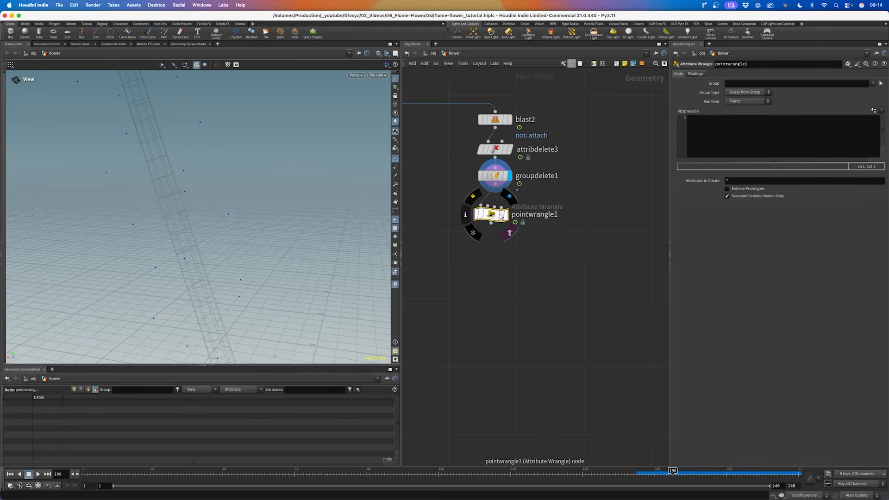
pyautogui.click(711, 147)
pyautogui.write('i@id = @ptnu')
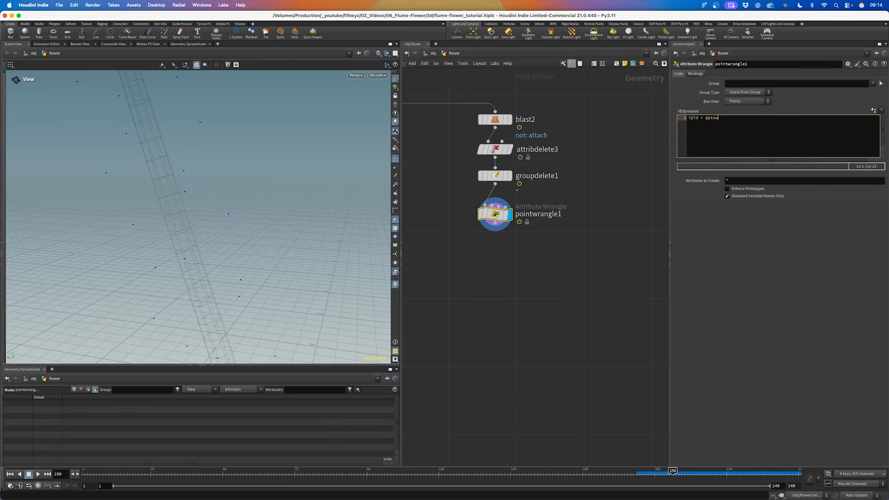
pyautogui.click(516, 292)
pyautogui.moveTo(496, 217); pyautogui.dragTo(496, 214)
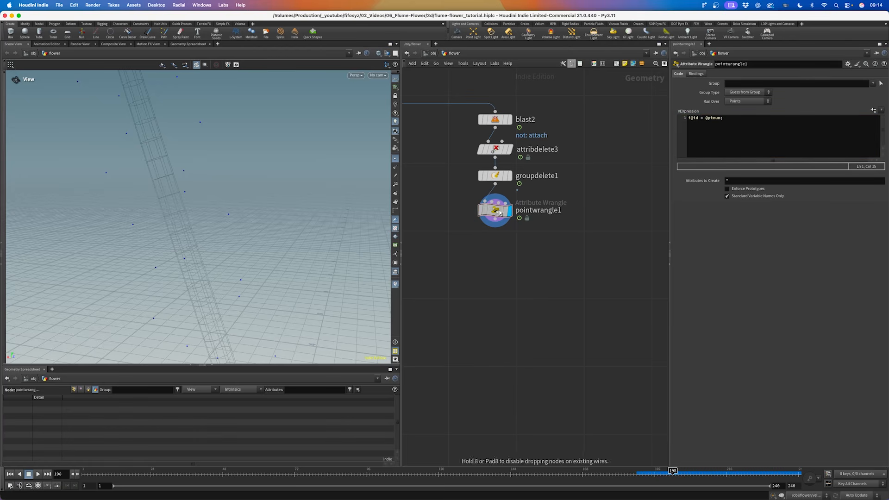
pyautogui.click(75, 390)
# Copy the OUT_Stem_Curve null from the upper part of the network.
pyautogui.scroll(-2, 473, 239)
pyautogui.scroll(2, 530, 238)
pyautogui.moveTo(553, 261); pyautogui.dragTo(528, 300, button='middle')
pyautogui.scroll(-5, 536, 241)
pyautogui.scroll(-6, 536, 241)
pyautogui.scroll(6, 501, 140)
pyautogui.moveTo(484, 159); pyautogui.dragTo(533, 138)
pyautogui.hotkey('ctrl', 'c')
pyautogui.scroll(-10, 554, 313)
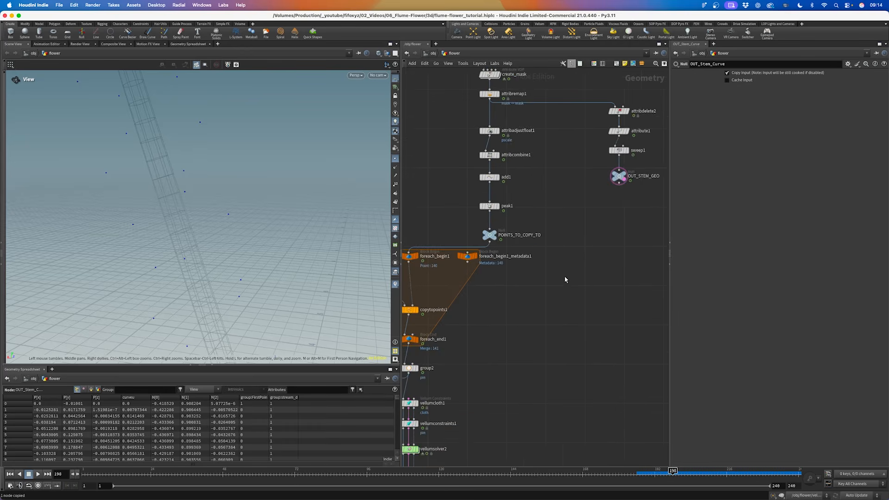
# Add an Object Merge beside pointwrangle1 that brings in /obj/flower/OUT_Stem_Curve, and display it.
pyautogui.scroll(-5, 518, 257)
pyautogui.scroll(3, 537, 240)
pyautogui.press('Tab')
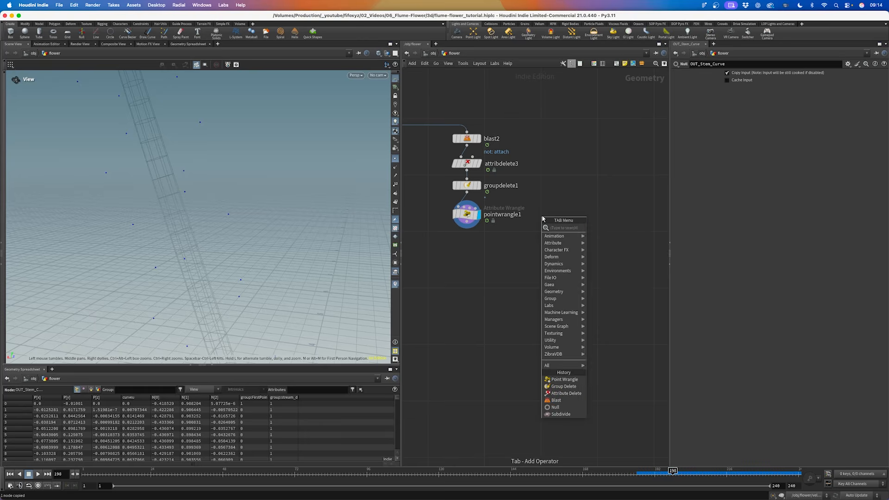
pyautogui.write('obj')
pyautogui.press('Return')
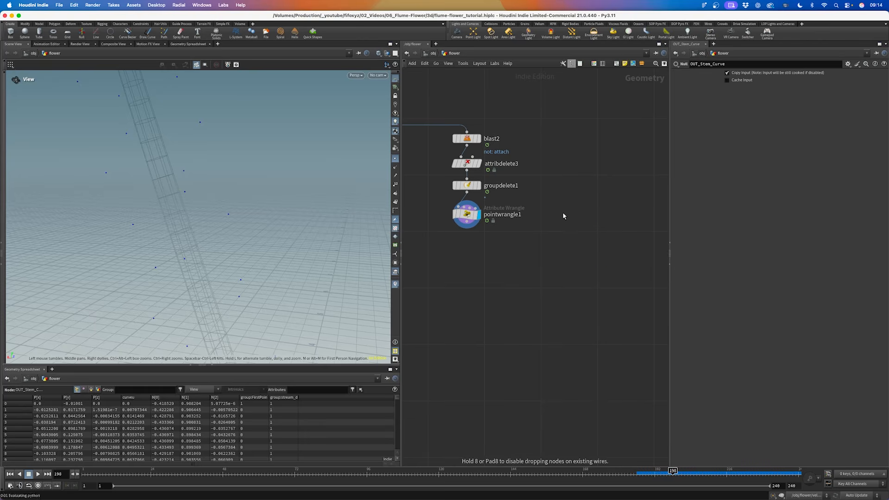
pyautogui.click(562, 216)
pyautogui.press('Return')
pyautogui.scroll(-2, 560, 190)
pyautogui.moveTo(556, 182); pyautogui.dragTo(563, 182)
pyautogui.click(536, 218)
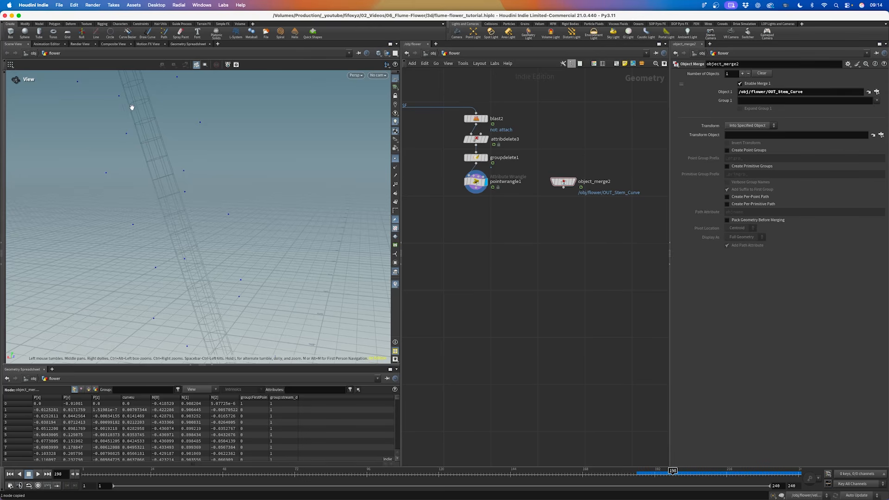
# Add a Ray node fed by pointwrangle1 and object_merge2, display it and set its Method to Minimum Distance.
pyautogui.press('Tab')
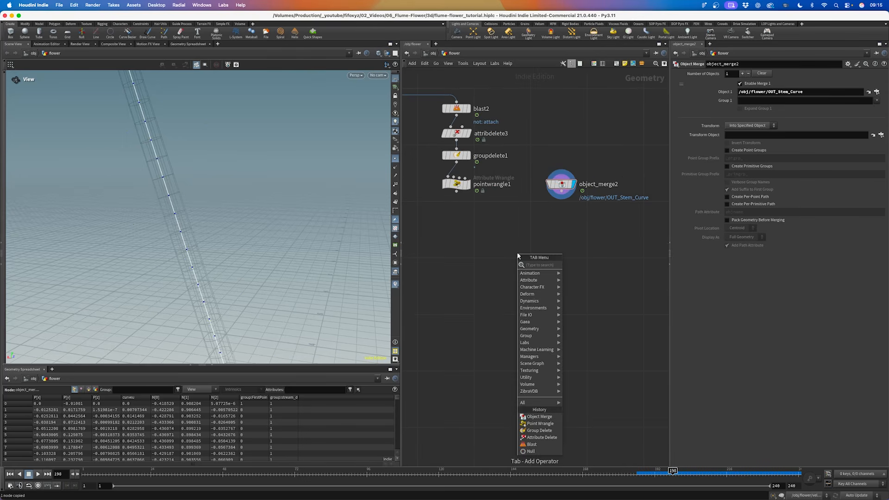
pyautogui.write('ray')
pyautogui.press('Return')
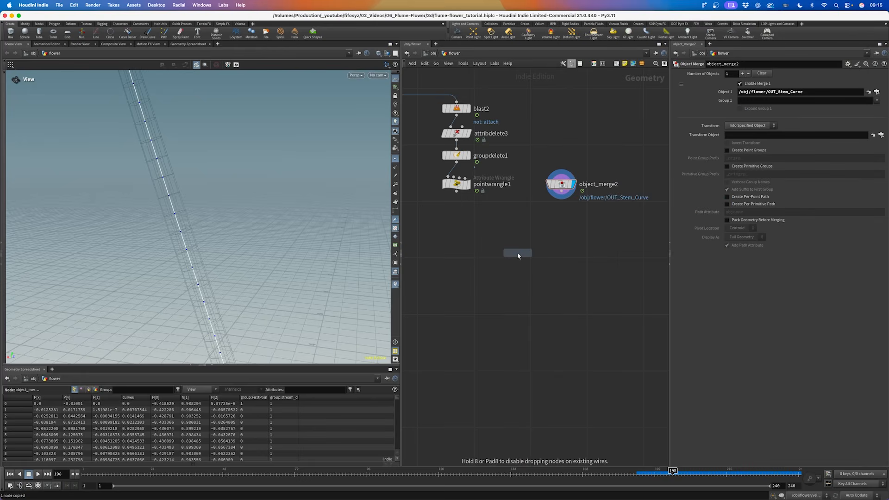
pyautogui.click(546, 239)
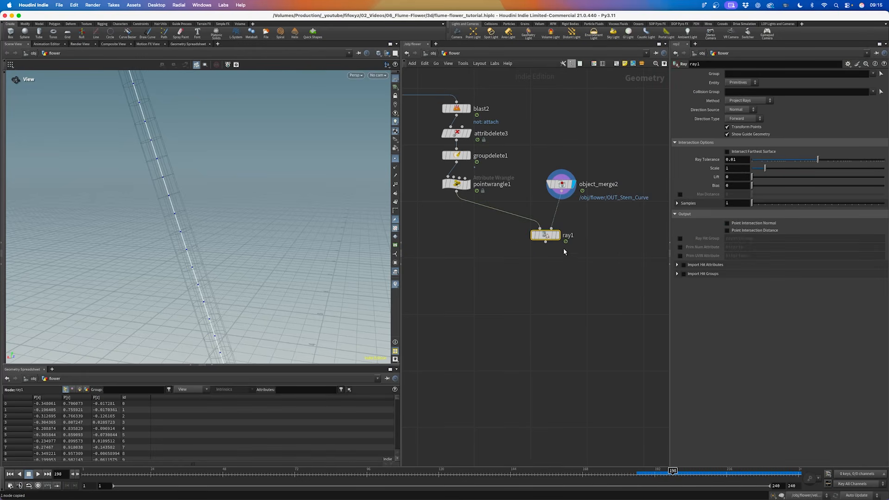
pyautogui.moveTo(547, 237); pyautogui.dragTo(563, 224)
pyautogui.click(754, 101)
pyautogui.click(758, 109)
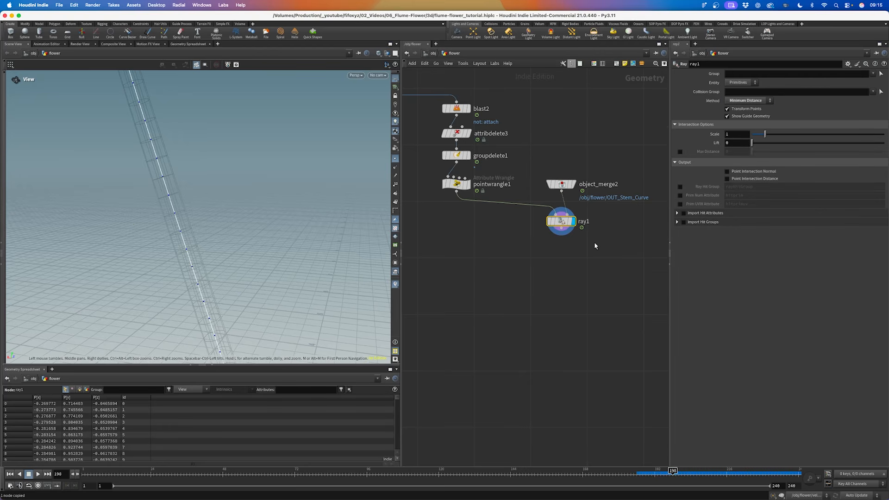
# Add a Merge node that combines pointwrangle1 with ray1, and display the merged points.
pyautogui.press('Tab')
pyautogui.write('me')
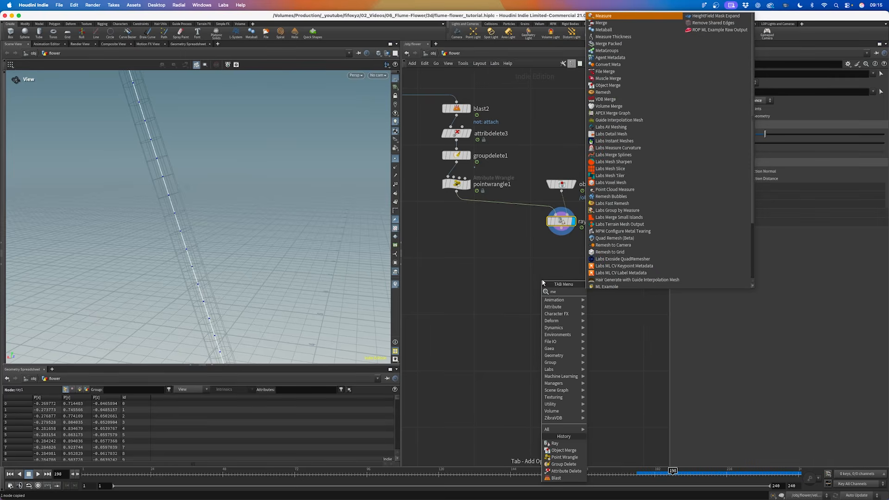
pyautogui.write('r')
pyautogui.press('Return')
pyautogui.click(506, 258)
pyautogui.moveTo(456, 191); pyautogui.dragTo(485, 240)
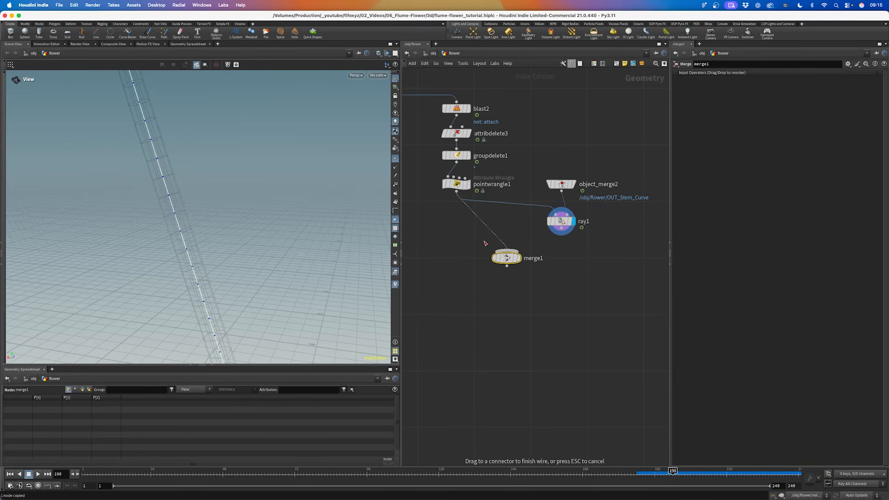
pyautogui.moveTo(506, 257); pyautogui.dragTo(490, 304)
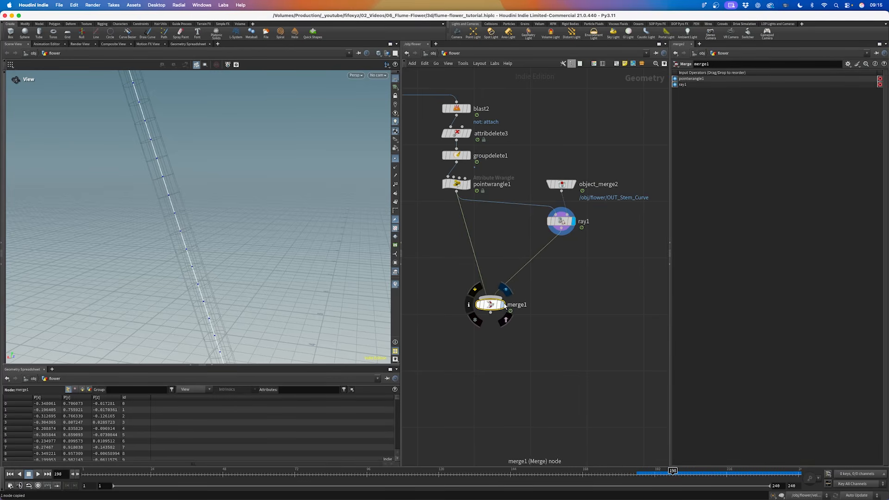
pyautogui.click(503, 304)
pyautogui.moveTo(156, 217); pyautogui.dragTo(193, 155)
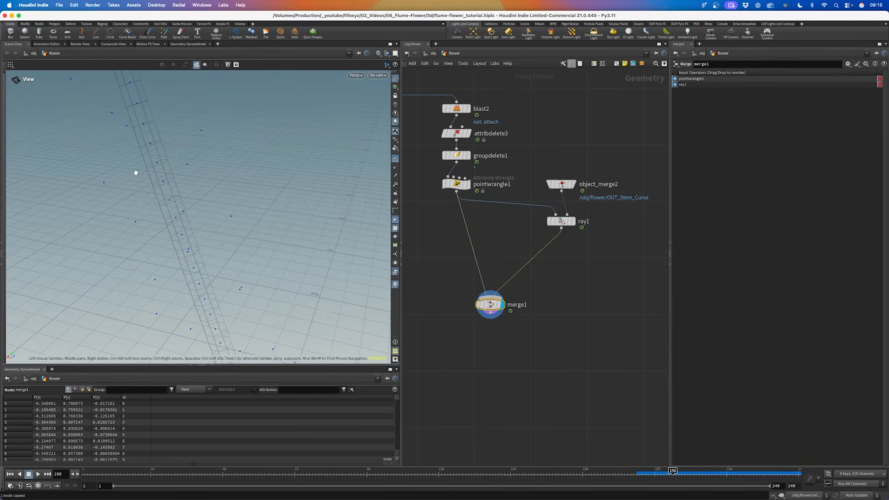
# Add an Add node below merge1 and display it.
pyautogui.click(489, 318)
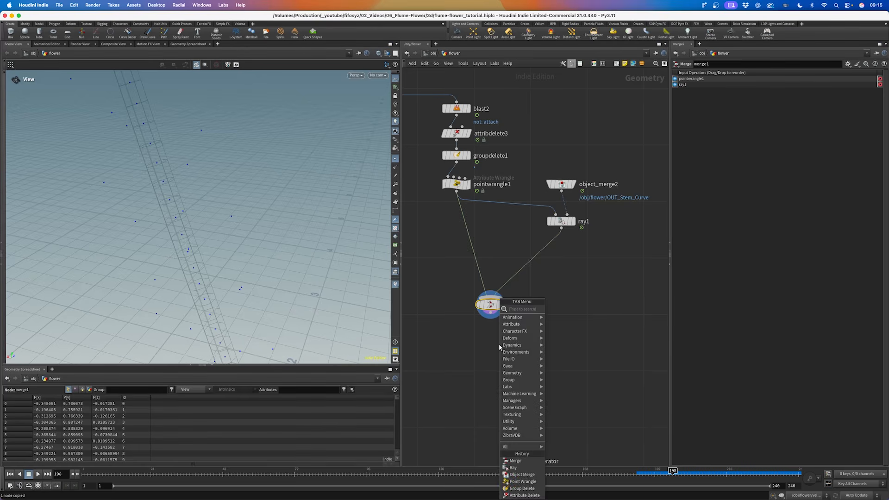
pyautogui.write('add')
pyautogui.press('Return')
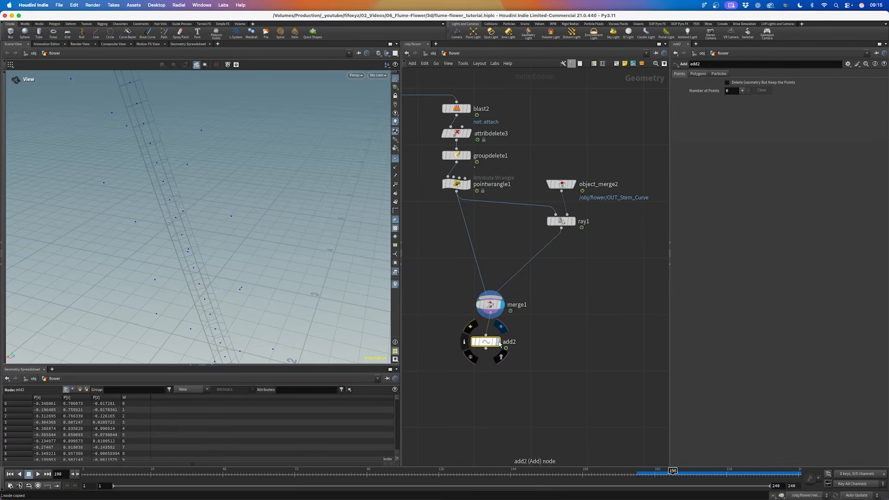
pyautogui.click(489, 336)
# Set add2 to create polygons By Group with Add set to By Attribute and id as Attribute Name, and check earlier frames.
pyautogui.click(698, 74)
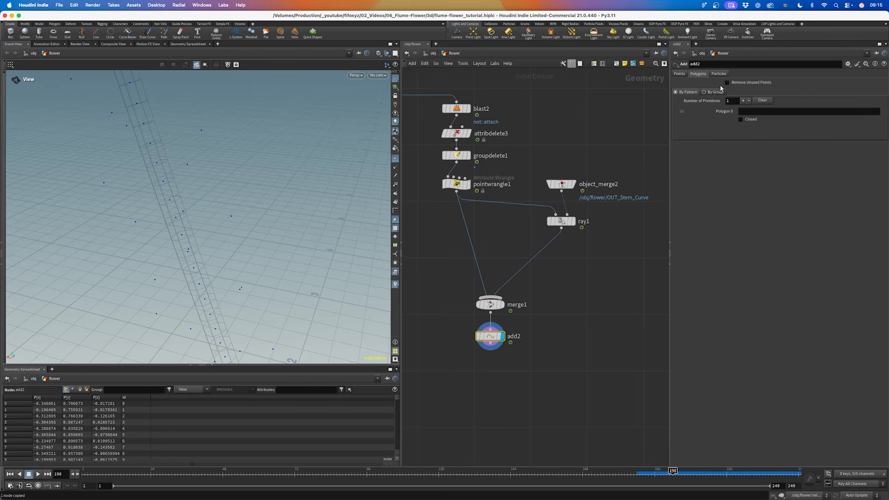
pyautogui.click(703, 92)
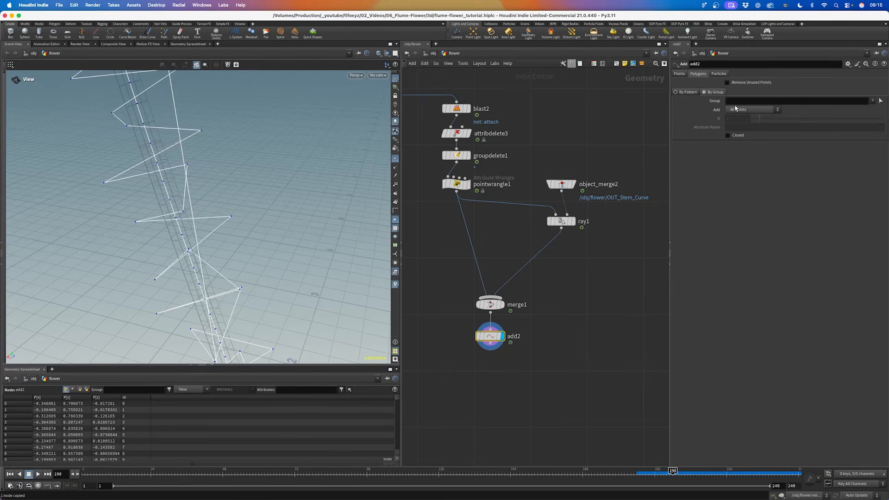
pyautogui.click(745, 111)
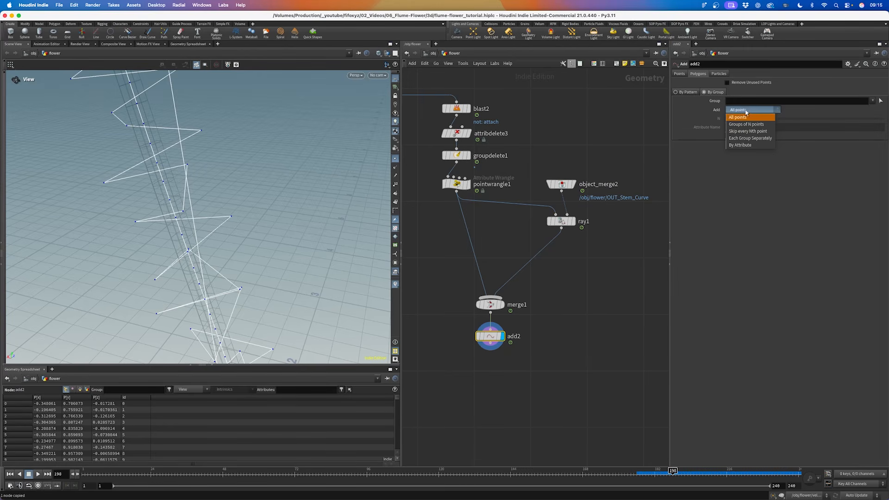
pyautogui.click(747, 145)
pyautogui.click(737, 127)
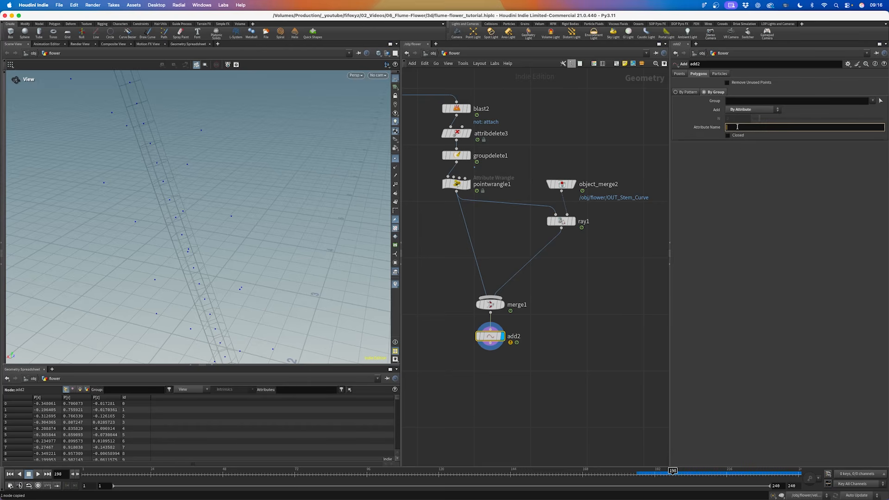
pyautogui.write('id')
pyautogui.press('Return')
pyautogui.moveTo(228, 174); pyautogui.dragTo(187, 144)
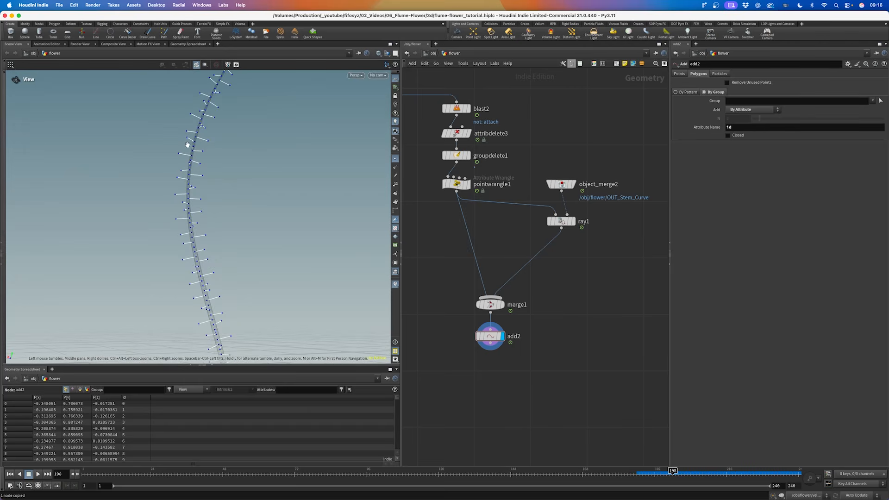
pyautogui.moveTo(584, 473); pyautogui.dragTo(416, 485)
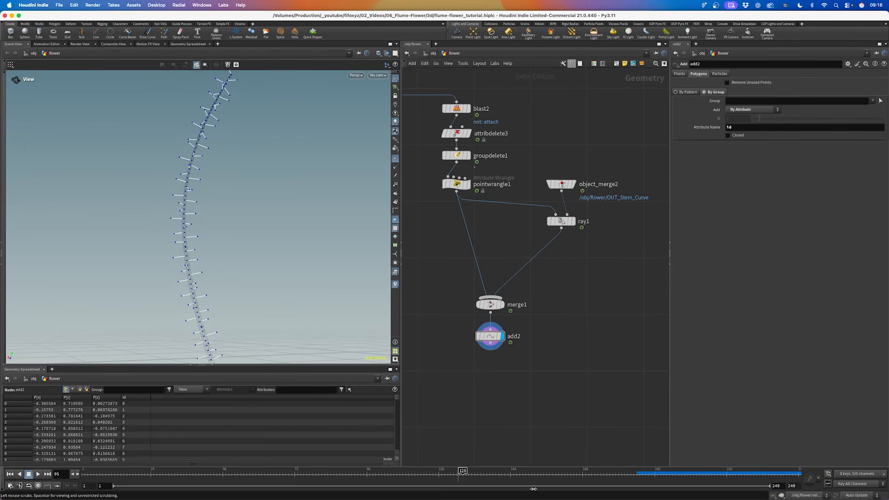
# Add a Resample node below add2 and display it.
pyautogui.moveTo(539, 296); pyautogui.dragTo(569, 189, button='middle')
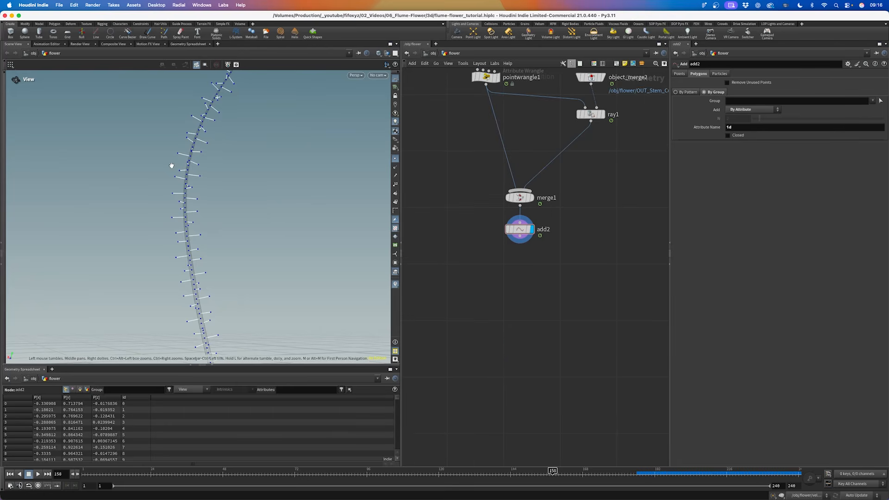
pyautogui.moveTo(173, 189); pyautogui.dragTo(185, 175)
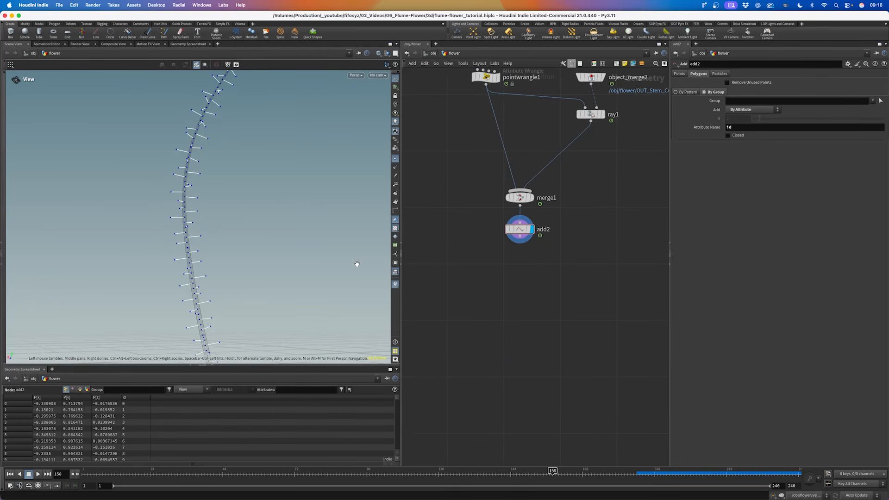
pyautogui.press('Tab')
pyautogui.write('resample')
pyautogui.press('Return')
pyautogui.click(514, 269)
pyautogui.click(520, 236)
pyautogui.click(514, 256)
pyautogui.click(526, 264)
pyautogui.moveTo(515, 263); pyautogui.dragTo(521, 260)
# Set resample3's maximum segment Length to 0.02 and inspect the points along the small stalks.
pyautogui.click(736, 131)
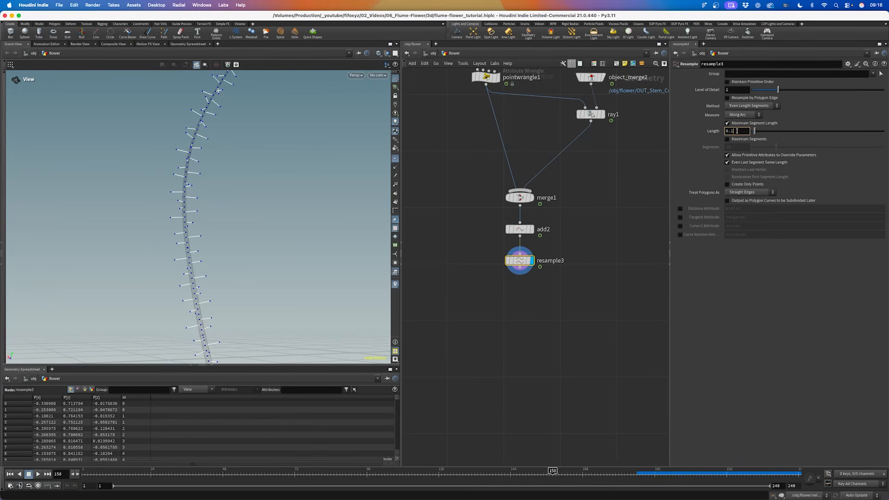
pyautogui.write('02')
pyautogui.press('Return')
pyautogui.scroll(5, 313, 139)
pyautogui.moveTo(187, 196); pyautogui.dragTo(233, 193)
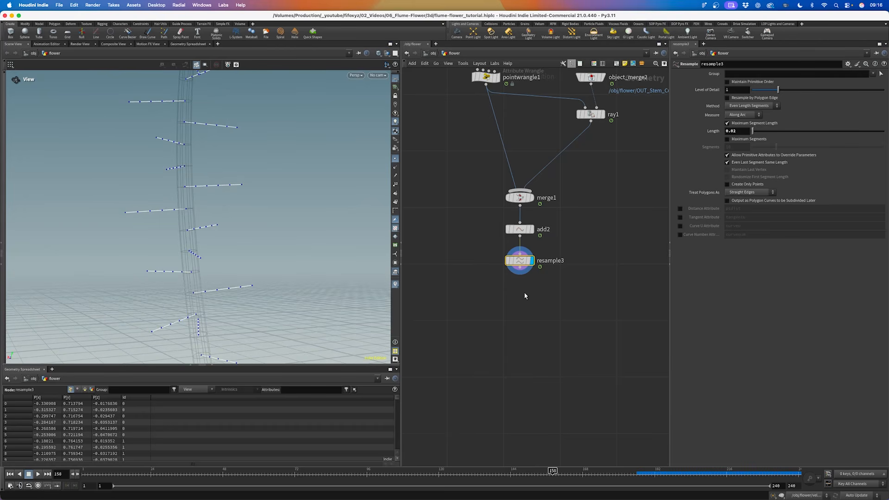
# Set resample3 to treat polygons as Subdivision Curves and enable its Curve U Attribute output.
pyautogui.click(748, 192)
pyautogui.click(746, 200)
pyautogui.click(680, 226)
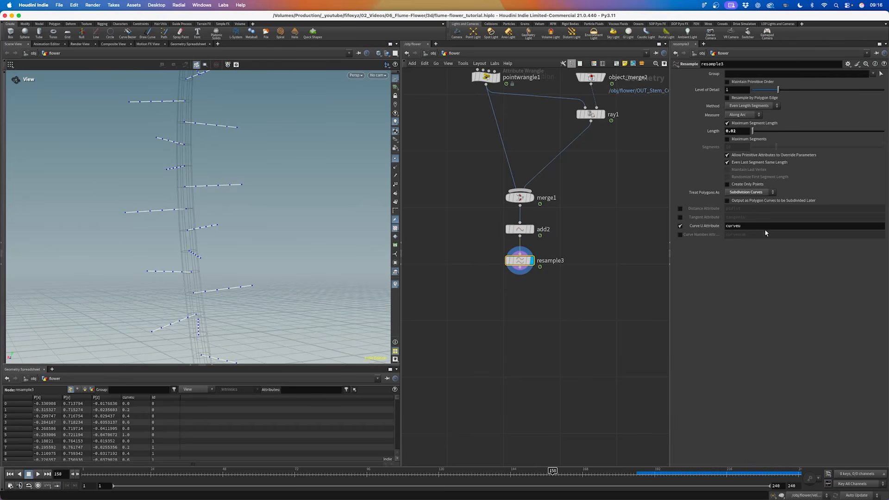
# Add a Point VOP below resample3 and enter its network.
pyautogui.moveTo(519, 321); pyautogui.dragTo(532, 283, button='middle')
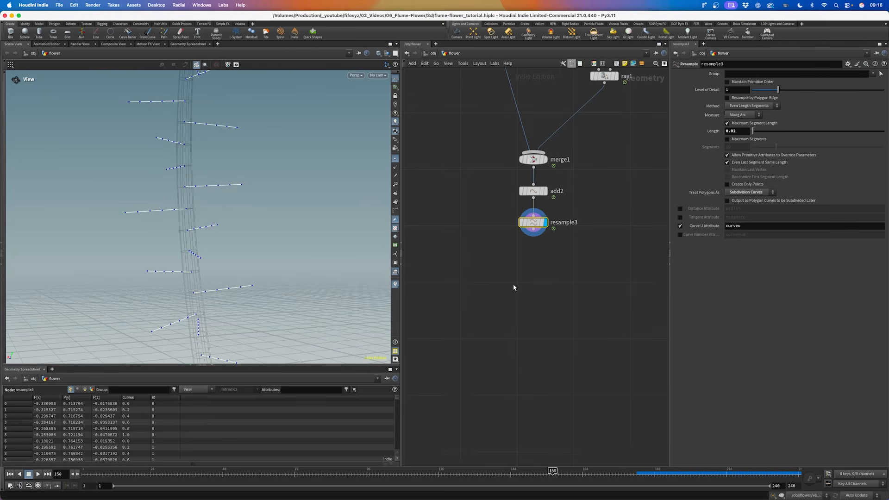
pyautogui.press('Tab')
pyautogui.write('pw')
pyautogui.press('Return')
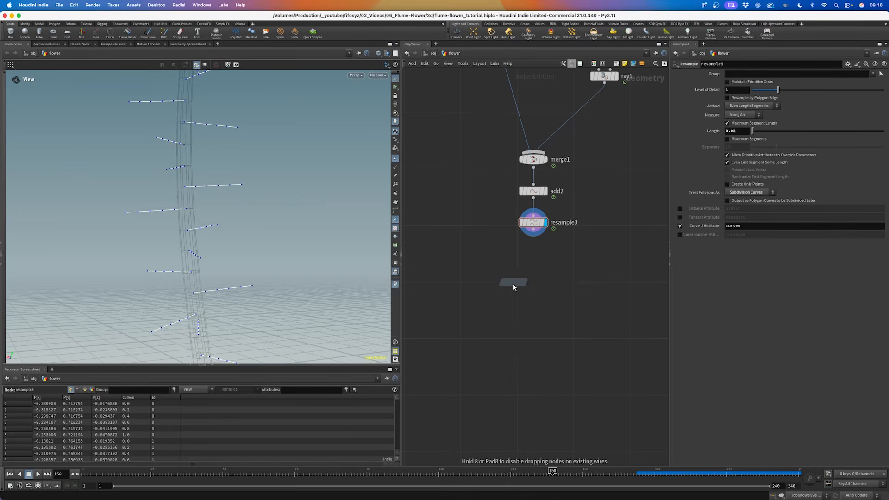
pyautogui.click(556, 264)
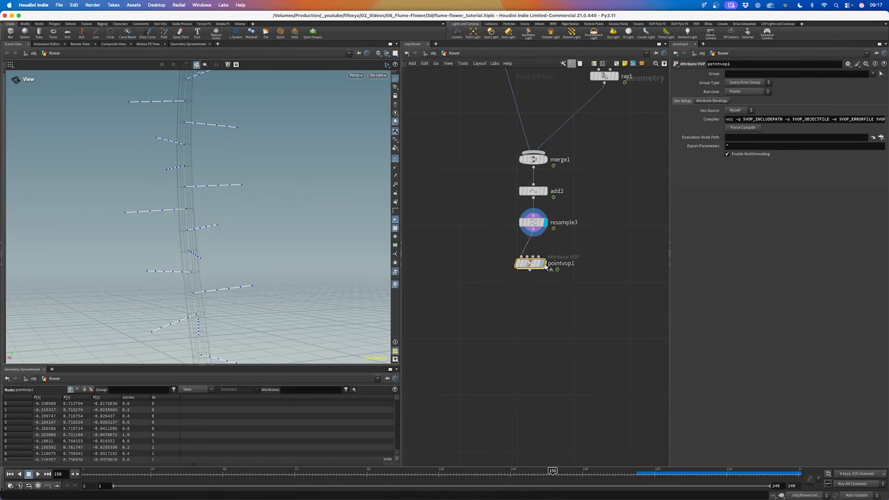
pyautogui.doubleClick(532, 263)
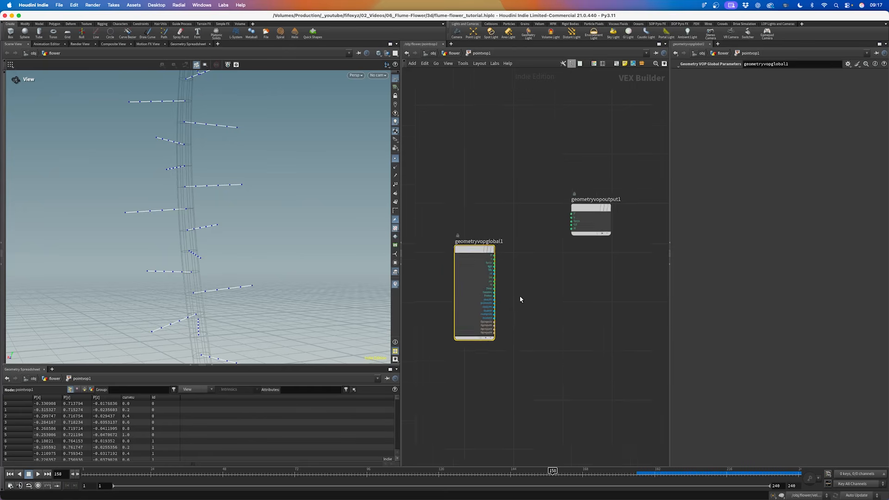
# Add a Bind node inside the VOP and name it curveu.
pyautogui.moveTo(441, 221); pyautogui.dragTo(438, 224)
pyautogui.click(503, 293)
pyautogui.press('Tab')
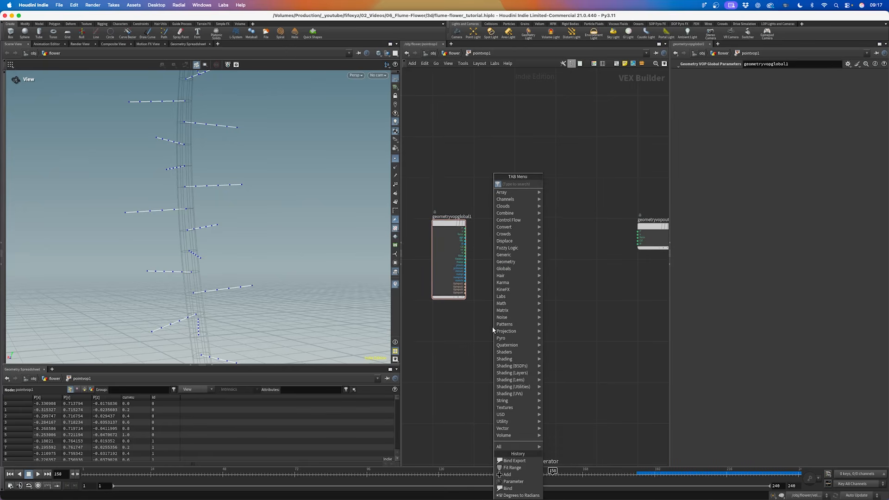
pyautogui.write('bind')
pyautogui.press('Return')
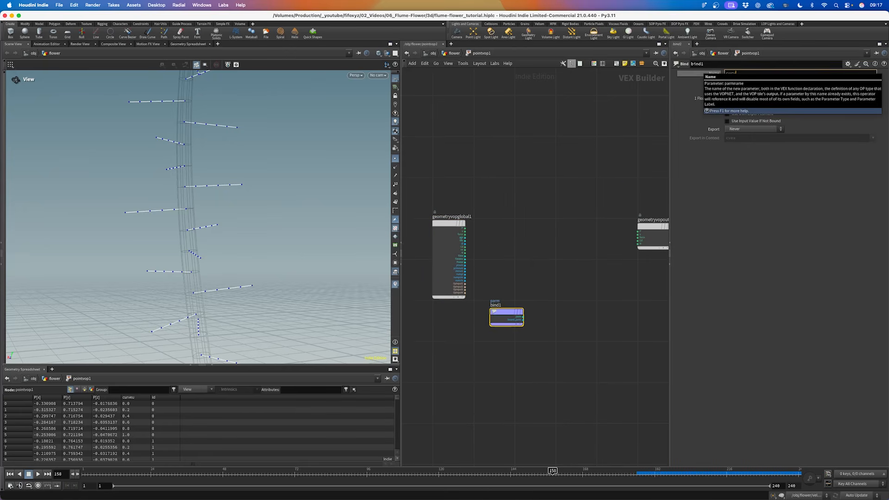
pyautogui.click(597, 145)
pyautogui.scroll(2, 550, 260)
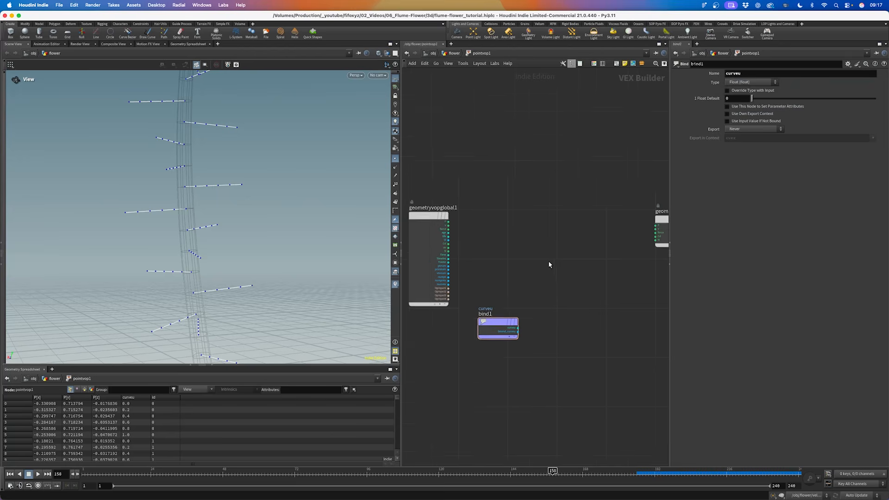
# Add a Vector to Float node fed by the P output of geometryvopglobal1.
pyautogui.moveTo(548, 260); pyautogui.dragTo(520, 256, button='middle')
pyautogui.moveTo(421, 218); pyautogui.dragTo(492, 246)
pyautogui.press('Tab')
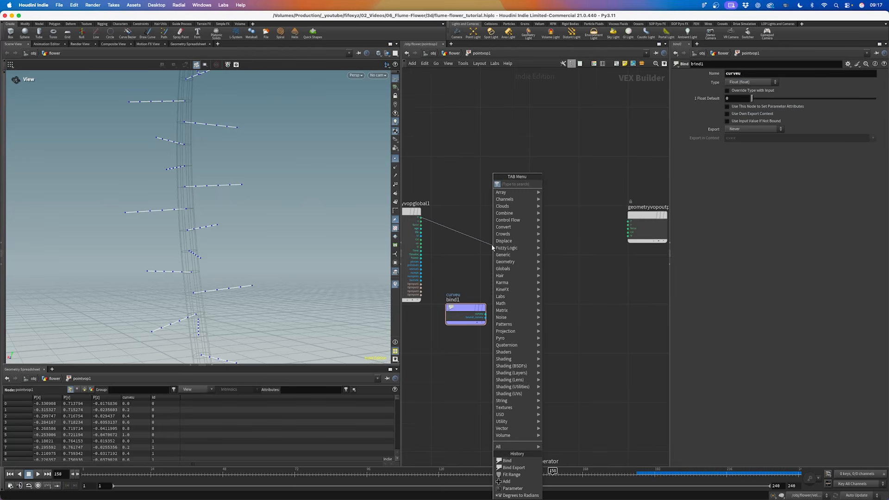
pyautogui.write('vect')
pyautogui.press('Return')
pyautogui.click(475, 246)
# Place a Float to Vector node between vectofloat1 and the geometry output.
pyautogui.press('Tab')
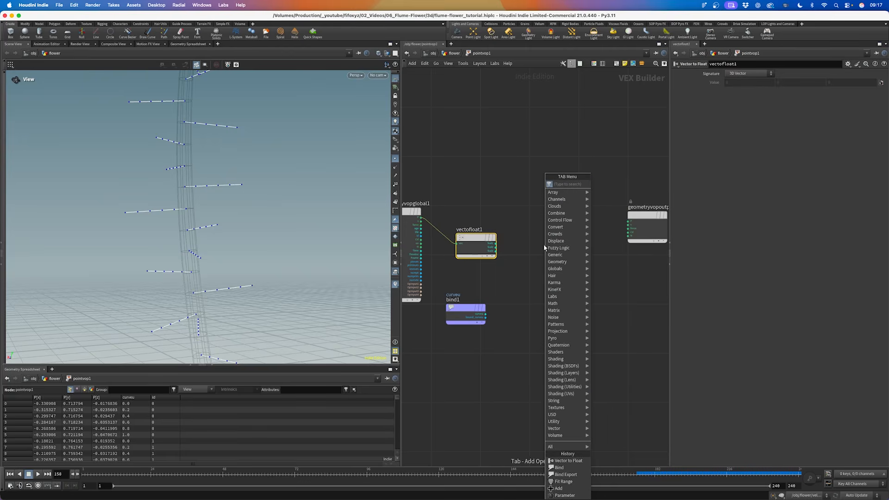
pyautogui.write('float to')
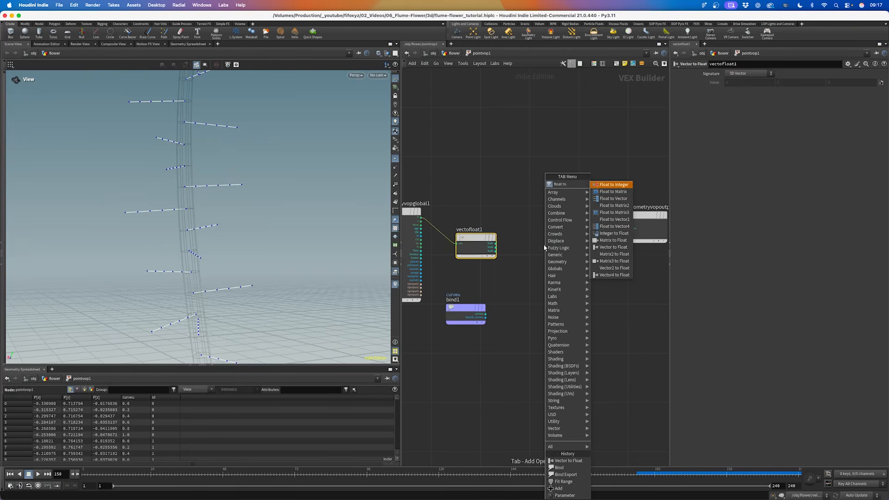
pyautogui.press('Return')
pyautogui.click(557, 237)
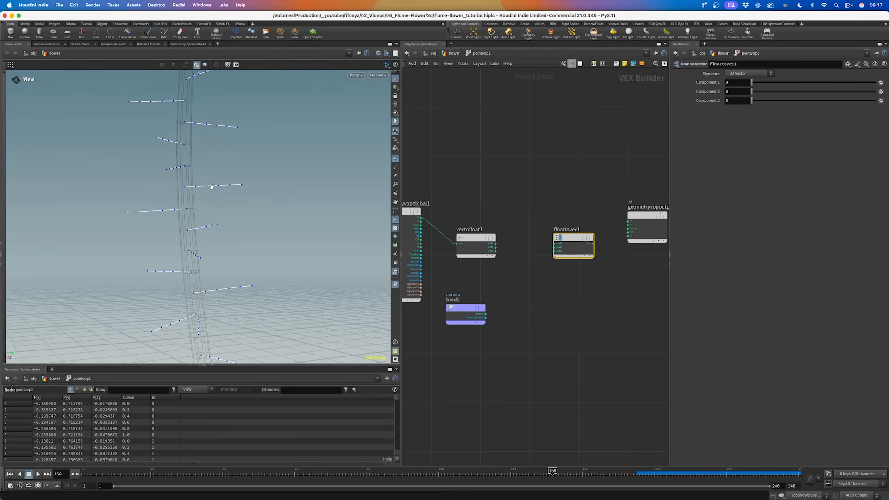
# Add a Ramp Parameter node driven by the curveu output of bind1.
pyautogui.scroll(2, 537, 268)
pyautogui.moveTo(475, 323); pyautogui.dragTo(496, 328)
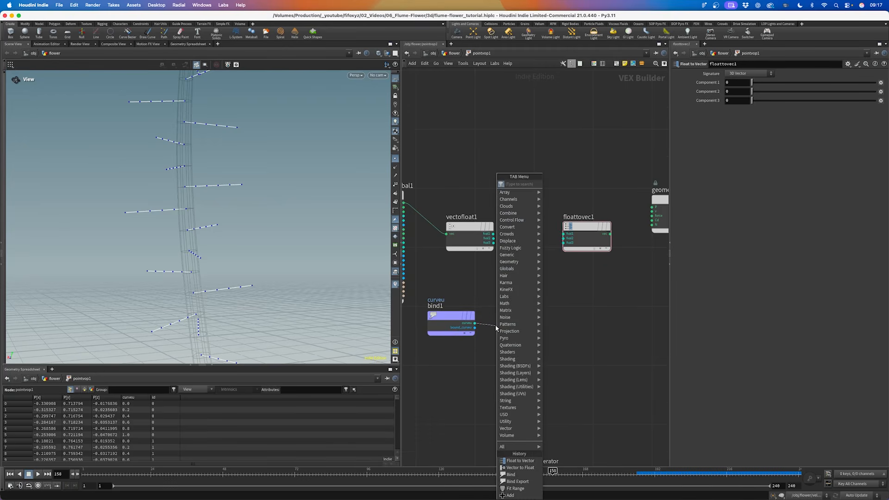
pyautogui.write('ramp')
pyautogui.press('Down')
pyautogui.press('Down')
pyautogui.press('Return')
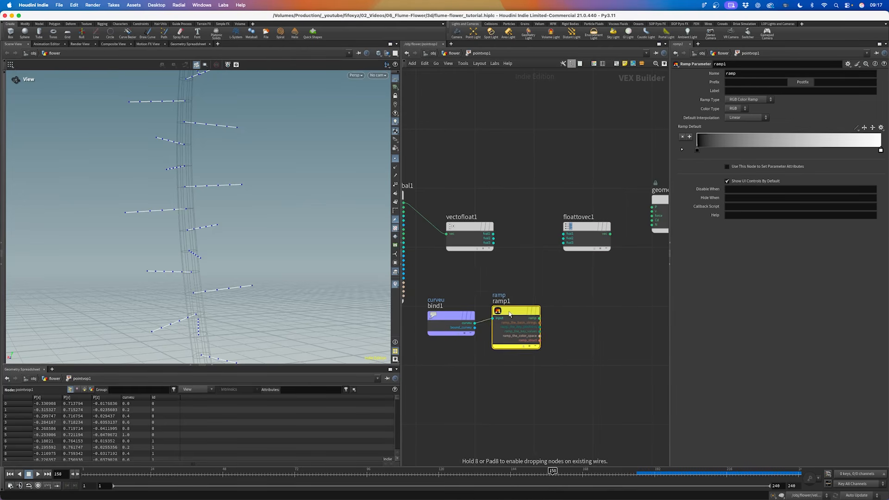
pyautogui.click(504, 319)
# Connect the first and third components of vectofloat1 to the matching inputs of floattovec1.
pyautogui.moveTo(497, 254); pyautogui.dragTo(448, 248, button='middle')
pyautogui.moveTo(445, 227); pyautogui.dragTo(514, 228)
pyautogui.moveTo(445, 236); pyautogui.dragTo(514, 236)
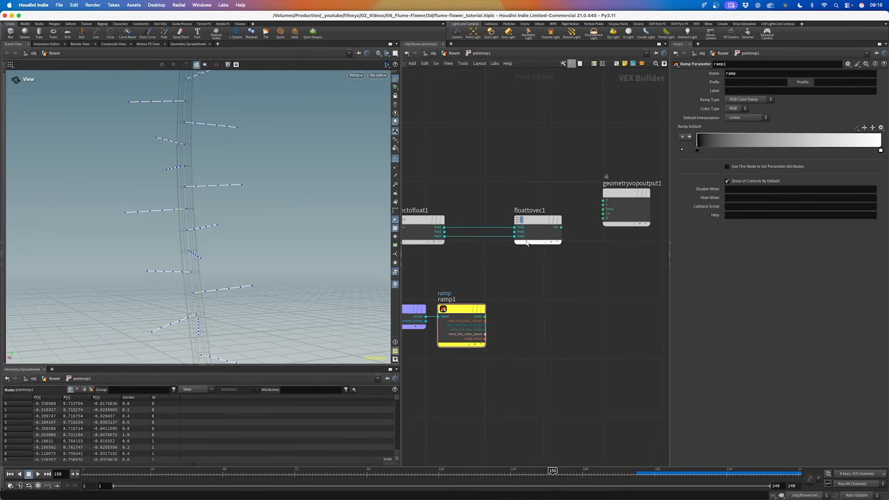
# Add a Multiply node that multiplies the second component of vectofloat1 by the ramp1 output.
pyautogui.click(445, 231)
pyautogui.press('Tab')
pyautogui.write('mul')
pyautogui.press('Return')
pyautogui.click(531, 285)
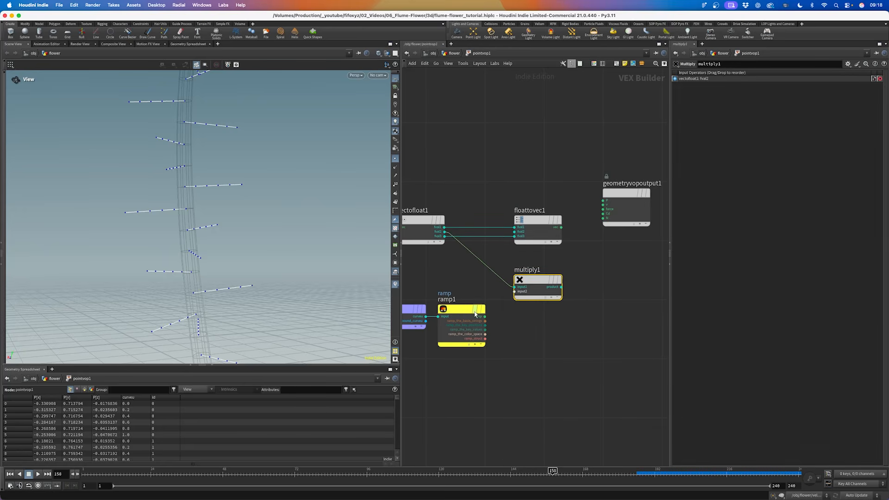
pyautogui.moveTo(485, 317); pyautogui.dragTo(519, 282)
# Feed multiply1 into the second component of floattovec1, connect its vector to output P, and return to the flower network.
pyautogui.moveTo(541, 220); pyautogui.dragTo(566, 217)
pyautogui.moveTo(610, 247); pyautogui.dragTo(530, 256, button='middle')
pyautogui.moveTo(544, 203); pyautogui.dragTo(629, 196)
pyautogui.moveTo(481, 227); pyautogui.dragTo(516, 230)
pyautogui.moveTo(464, 297); pyautogui.dragTo(608, 204)
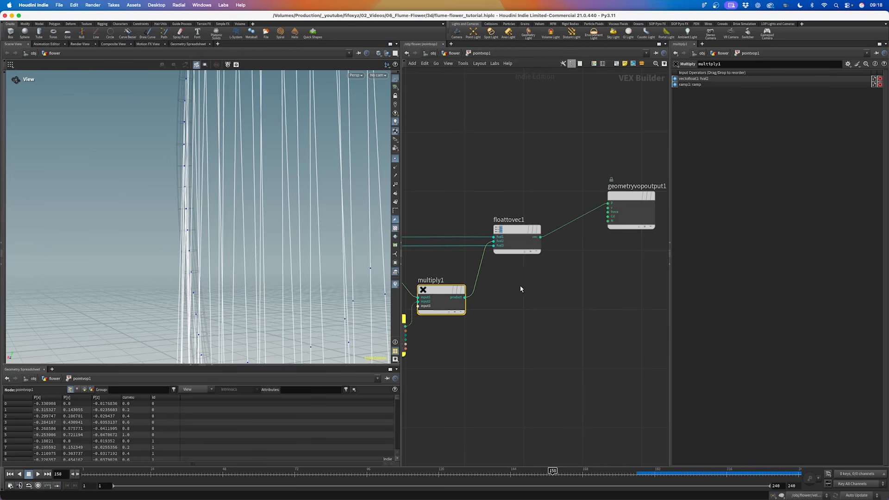
pyautogui.press('u')
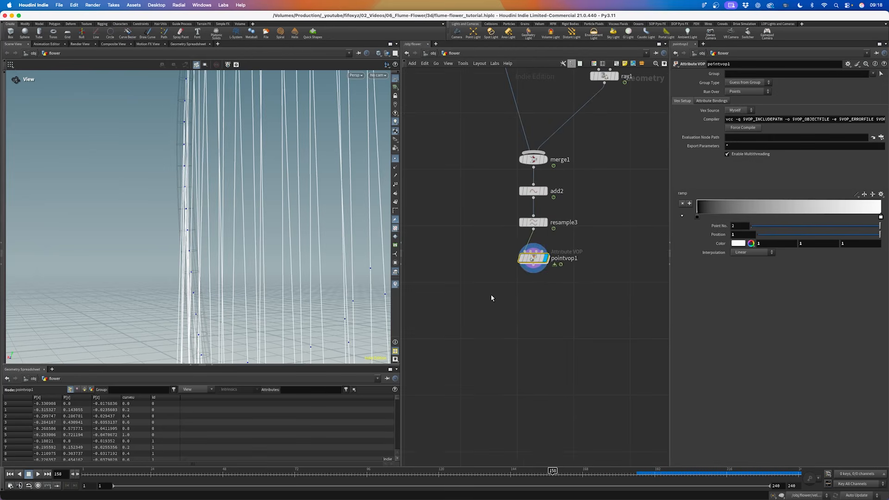
# Change ramp1's Ramp Type inside pointvop1 to Spline Ramp (float) and go back up to the flower network.
pyautogui.doubleClick(537, 257)
pyautogui.hscroll(-8, 463, 324)
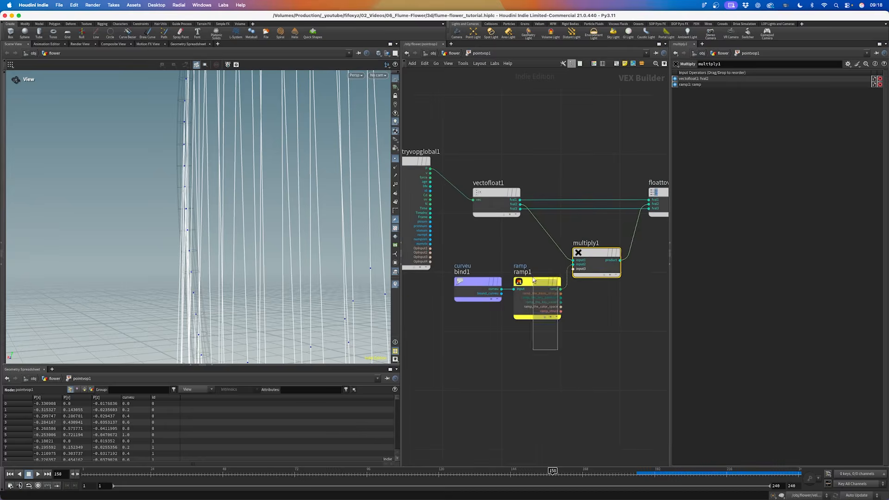
pyautogui.click(539, 296)
pyautogui.click(747, 99)
pyautogui.click(746, 96)
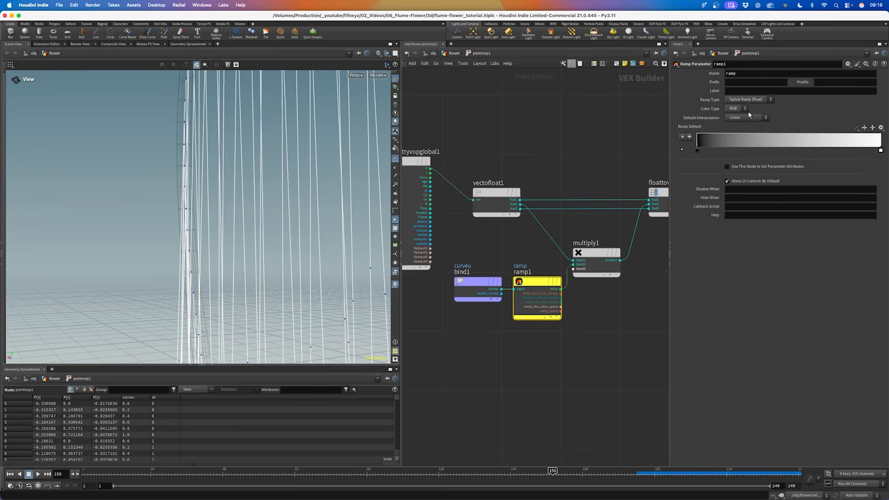
pyautogui.press('u')
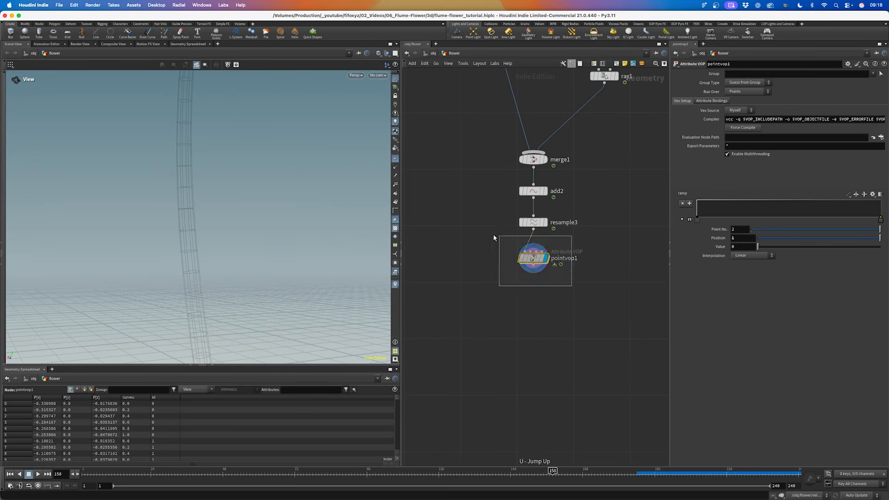
# Raise both end points of pointvop1's ramp to a value of 1 and inspect the stalks.
pyautogui.moveTo(698, 219); pyautogui.dragTo(694, 201)
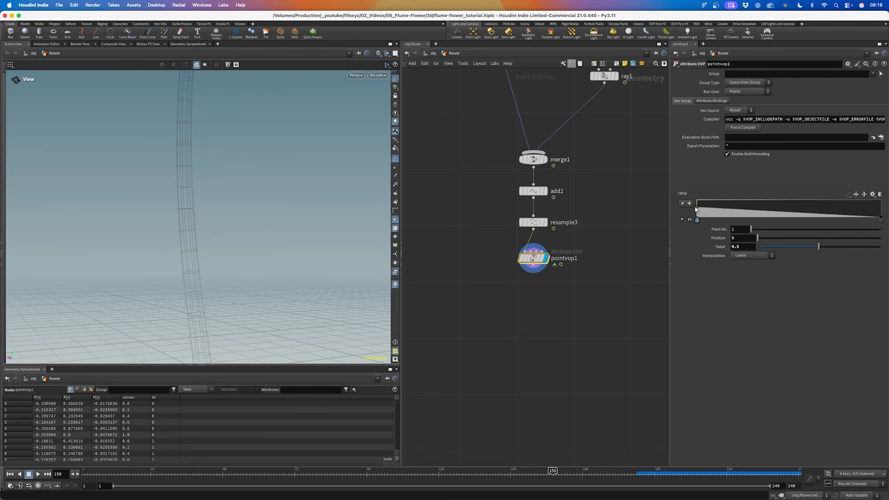
pyautogui.moveTo(880, 217); pyautogui.dragTo(886, 197)
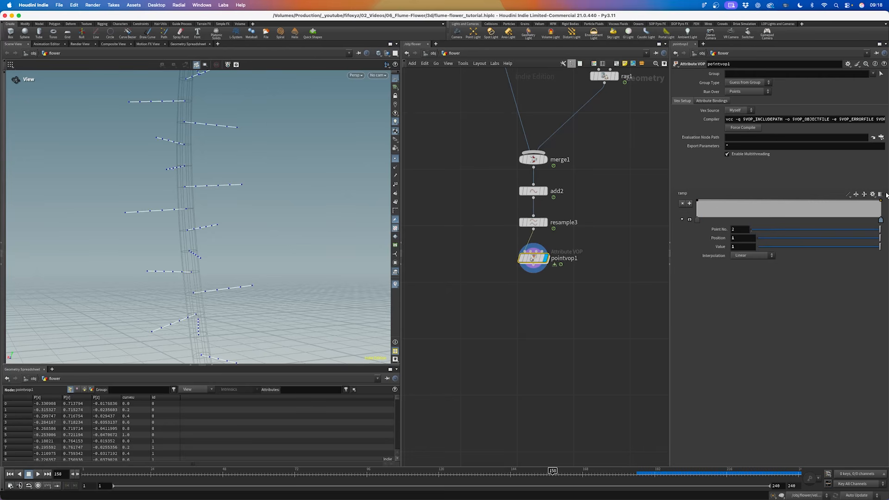
pyautogui.moveTo(318, 181); pyautogui.dragTo(188, 140)
pyautogui.moveTo(190, 150); pyautogui.dragTo(193, 171, button='right')
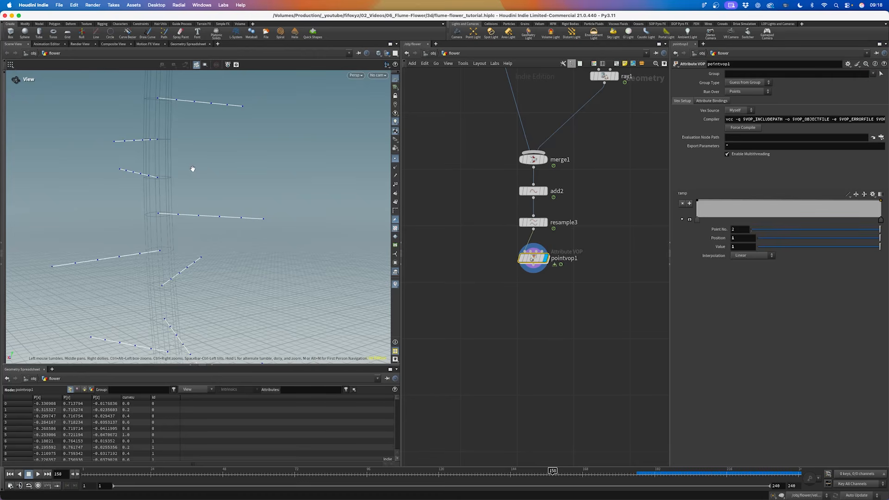
# Enlarge the ramp editor, set the interpolation to B-Spline, and add a ramp point at position about 0.25.
pyautogui.click(690, 219)
pyautogui.click(752, 378)
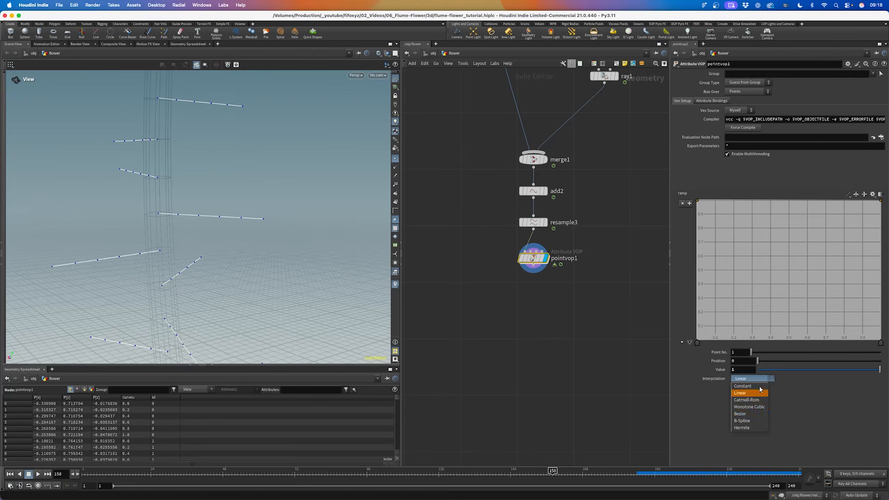
pyautogui.click(744, 418)
pyautogui.click(696, 343)
pyautogui.moveTo(737, 327); pyautogui.dragTo(744, 203)
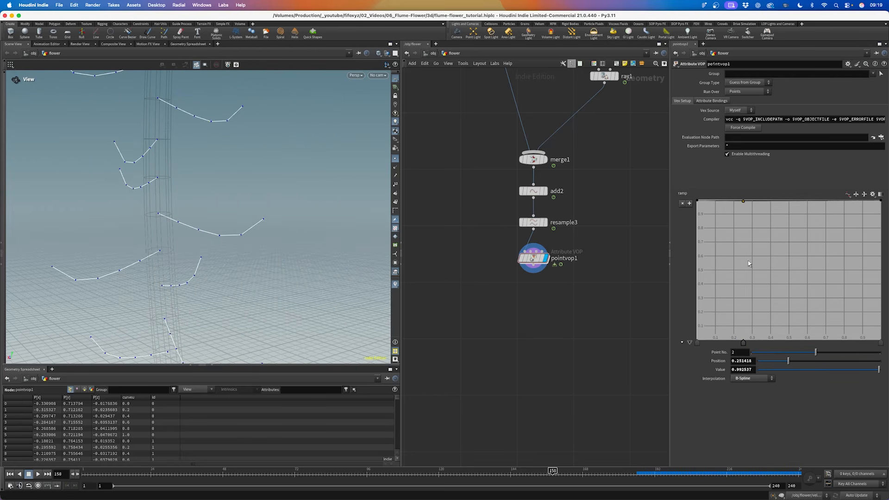
# Set the value of the second ramp point to 1.02, then reduce it to 1.01.
pyautogui.doubleClick(742, 369)
pyautogui.write('1.02')
pyautogui.press('Return')
pyautogui.click(747, 371)
pyautogui.press('BackSpace')
pyautogui.write('1')
pyautogui.press('Return')
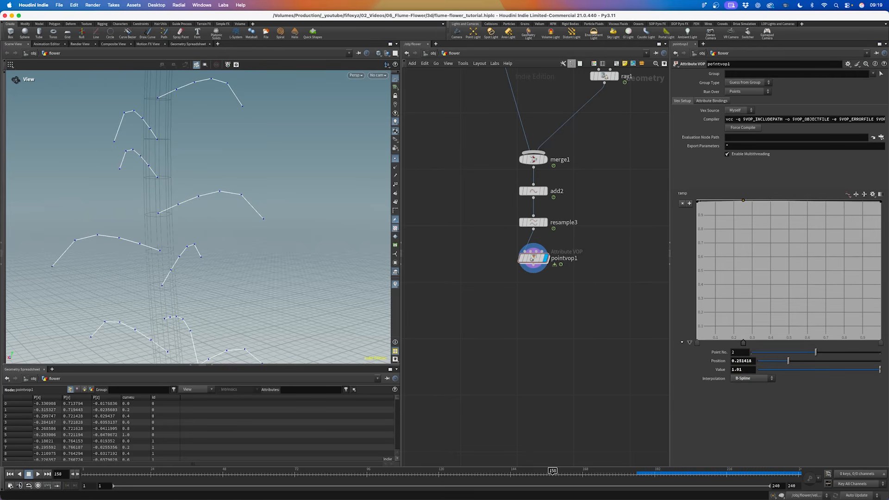
# Add a third ramp point at position about 0.85 with a value of 0.99 and check the stalk curvature.
pyautogui.click(853, 204)
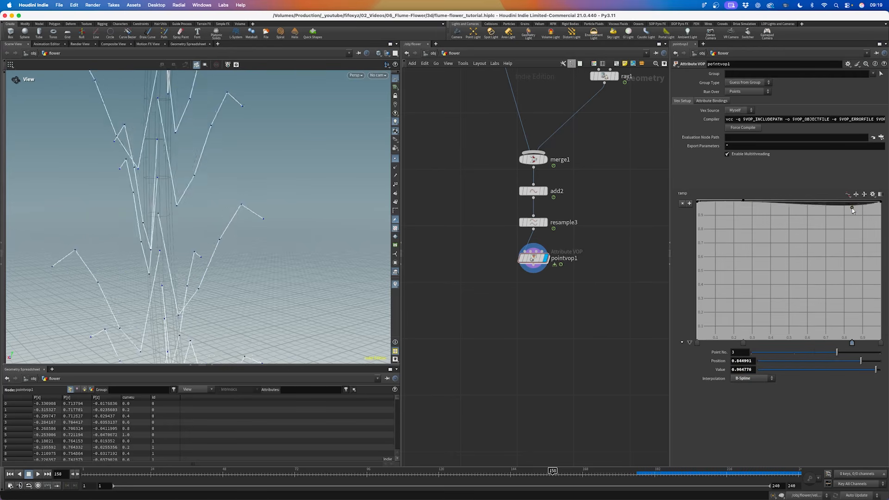
pyautogui.moveTo(854, 204); pyautogui.dragTo(851, 202)
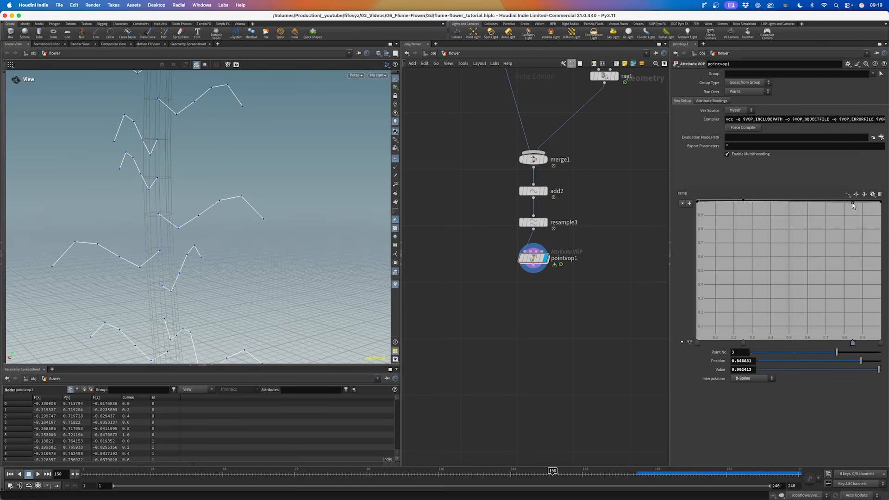
pyautogui.click(739, 370)
pyautogui.press('Return')
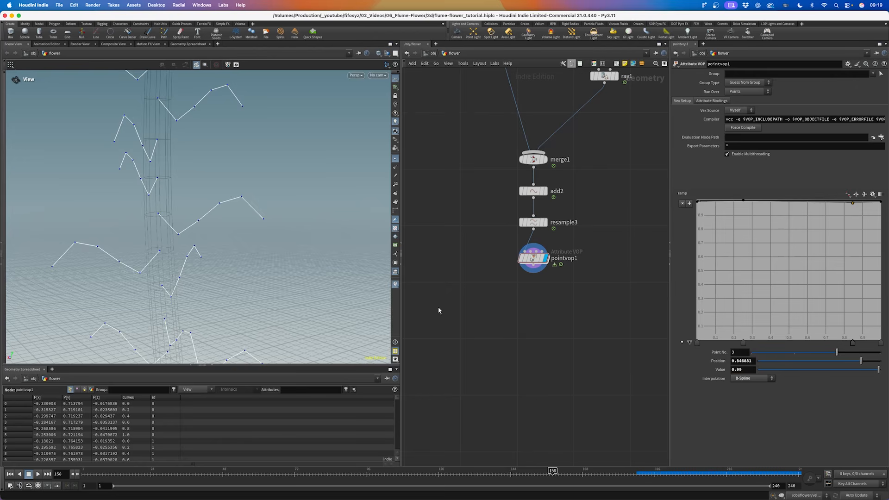
pyautogui.moveTo(232, 195); pyautogui.dragTo(147, 262, button='right')
pyautogui.moveTo(147, 262); pyautogui.dragTo(227, 139)
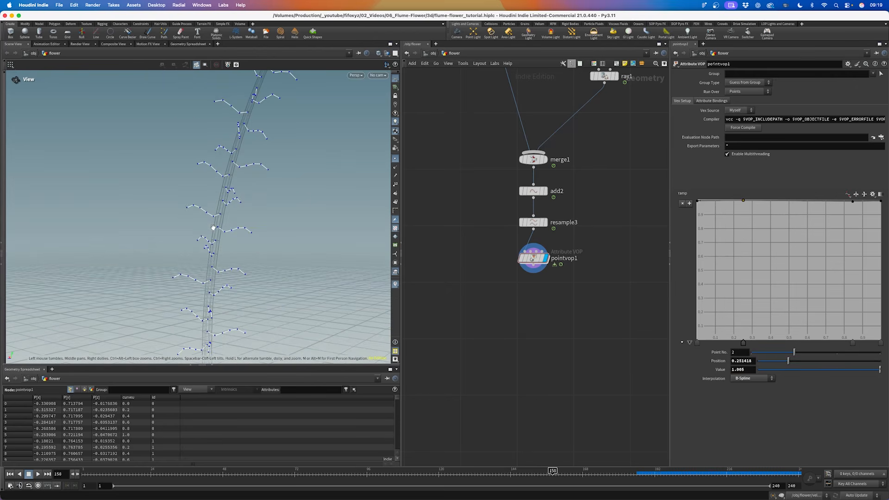
# Append a Resample node after pointvop1 to refine the curved stalks.
pyautogui.moveTo(190, 198); pyautogui.dragTo(229, 233)
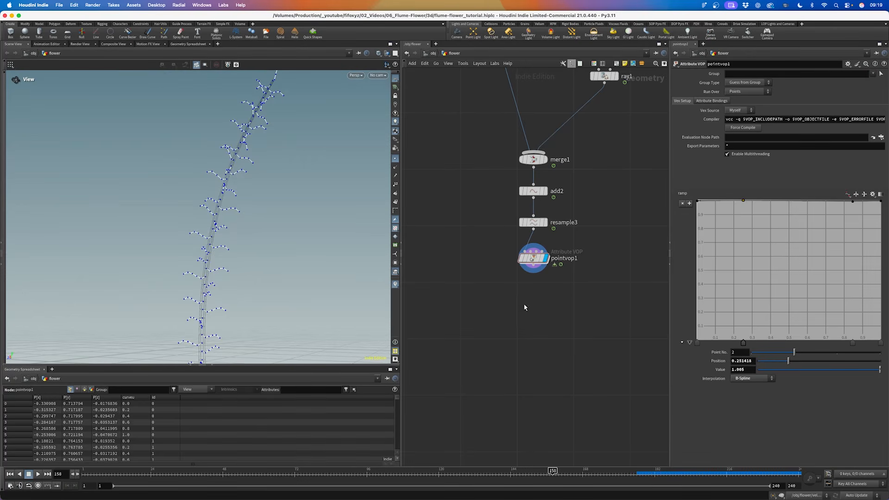
pyautogui.press('Tab')
pyautogui.write('resa')
pyautogui.press('Return')
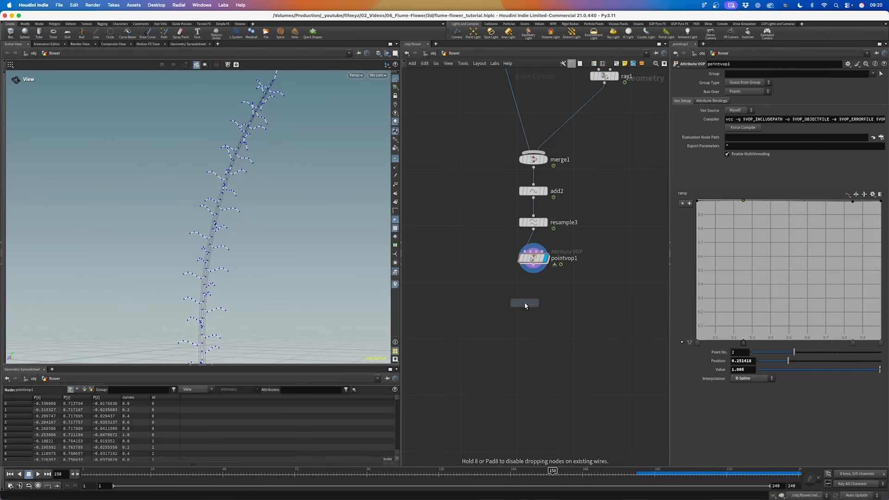
pyautogui.click(526, 301)
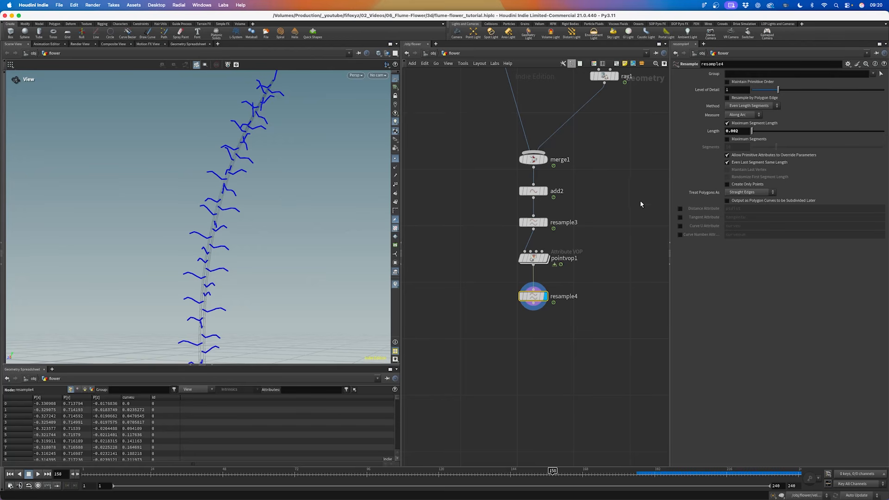
# Make resample4 treat polygons as subdivision curves, set its segment length to 0.01, and inspect the stalks.
pyautogui.click(735, 194)
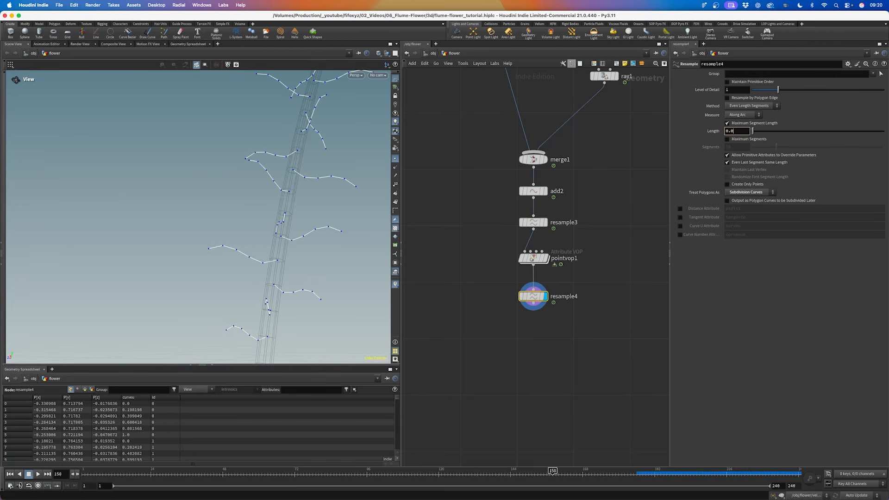
pyautogui.write('1')
pyautogui.press('Return')
pyautogui.moveTo(293, 240); pyautogui.dragTo(248, 250)
# Append a Sweep node after resample4 with a round tube surface and a radius of 0.01.
pyautogui.press('Tab')
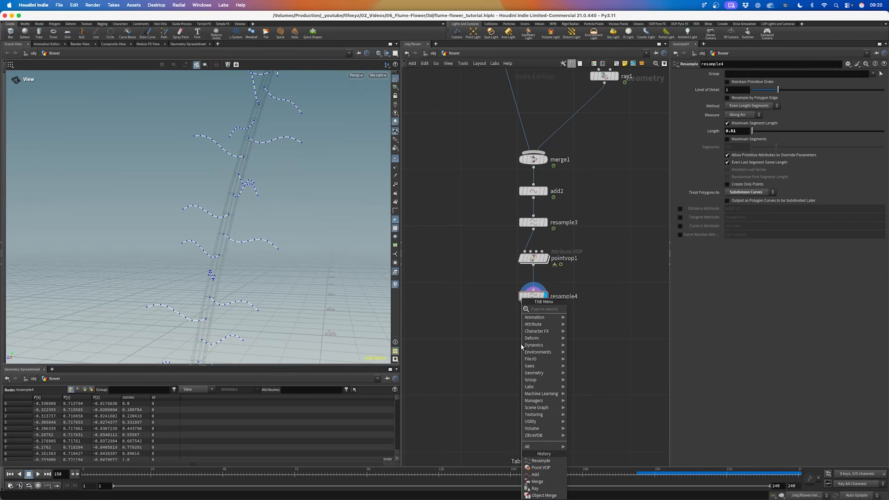
pyautogui.write('sweep')
pyautogui.press('Return')
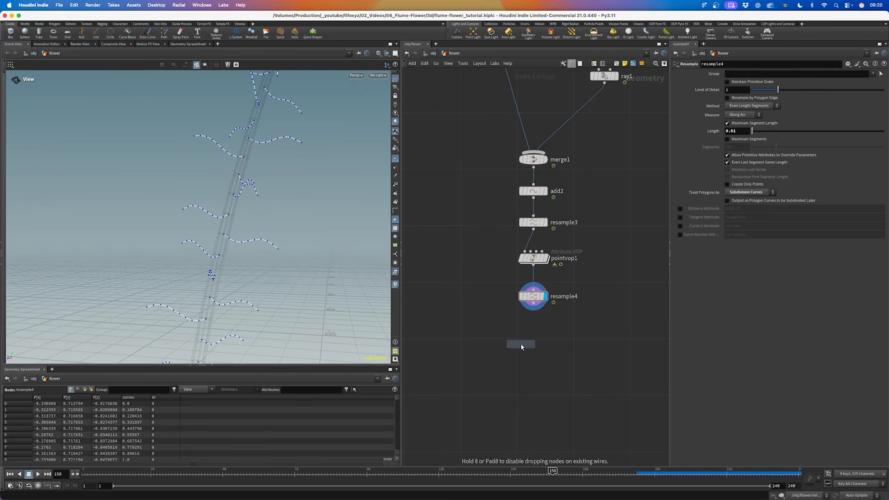
pyautogui.click(536, 341)
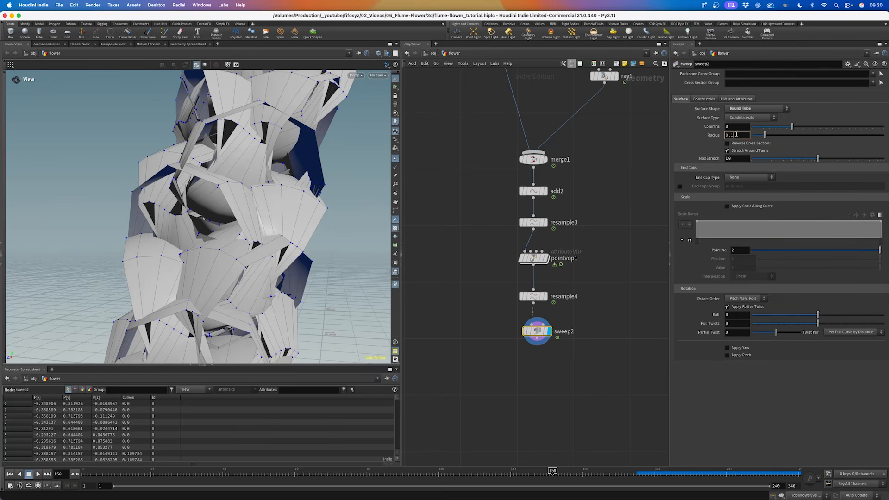
pyautogui.press('Return')
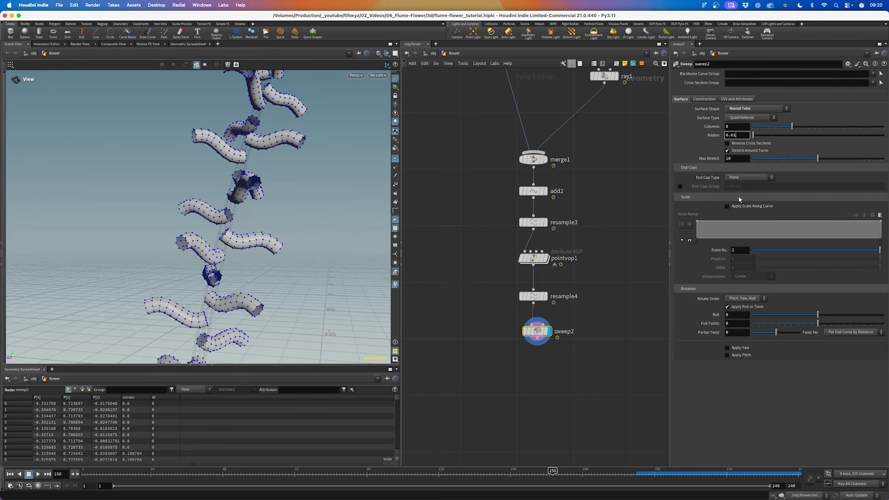
# Set sweep2's end cap type to Grid and enable Apply Scale Along Curve.
pyautogui.click(747, 177)
pyautogui.click(745, 184)
pyautogui.click(727, 232)
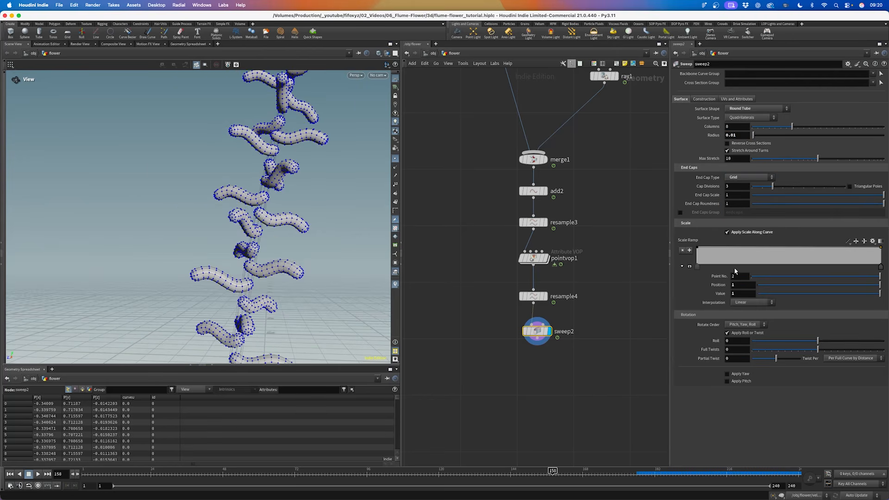
# Switch sweep2's scale ramp to B-Spline and lower its end points to try tapering the tubes.
pyautogui.moveTo(696, 247); pyautogui.dragTo(697, 258)
pyautogui.click(880, 266)
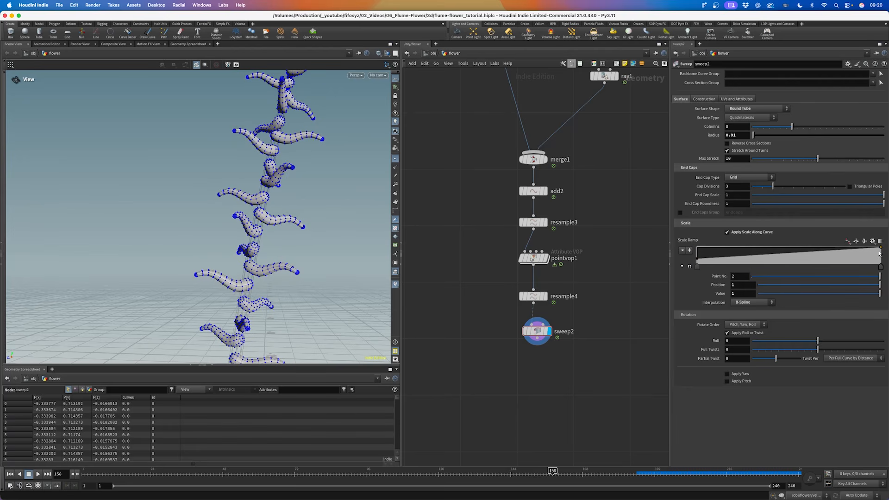
pyautogui.moveTo(880, 248); pyautogui.dragTo(880, 252)
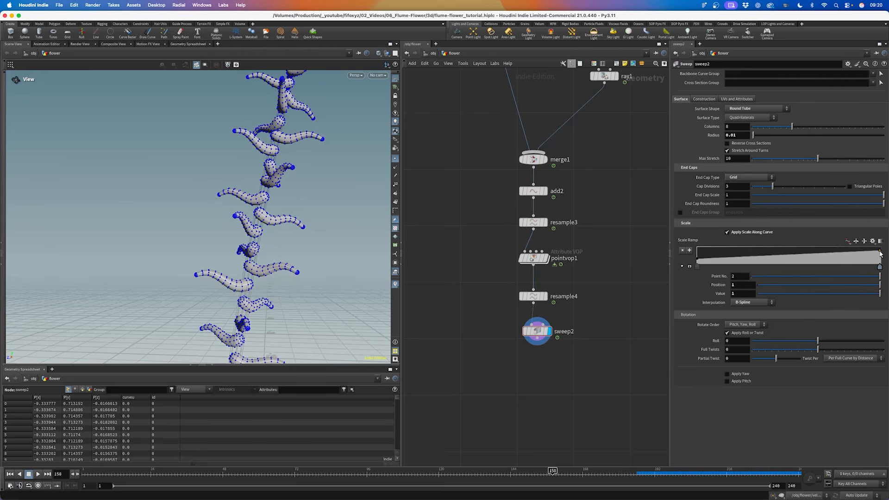
pyautogui.moveTo(880, 253); pyautogui.dragTo(879, 259)
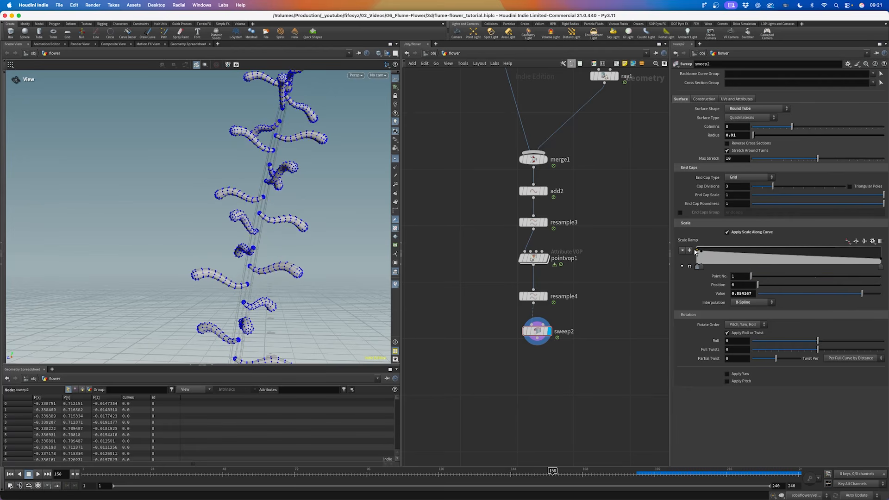
# Add scale ramp points at positions of about 0.02 and 0.96, lowering the one near the end to about 0.23.
pyautogui.moveTo(697, 250); pyautogui.dragTo(699, 258)
pyautogui.click(701, 254)
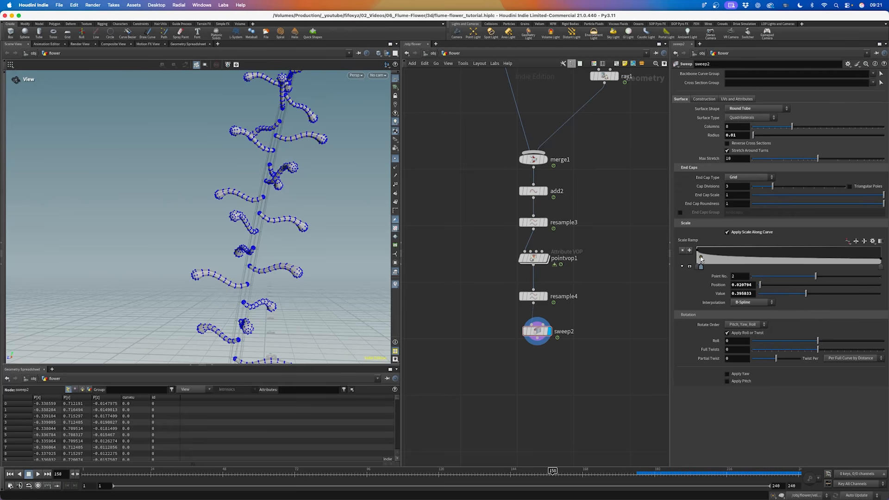
pyautogui.moveTo(700, 258); pyautogui.dragTo(700, 256)
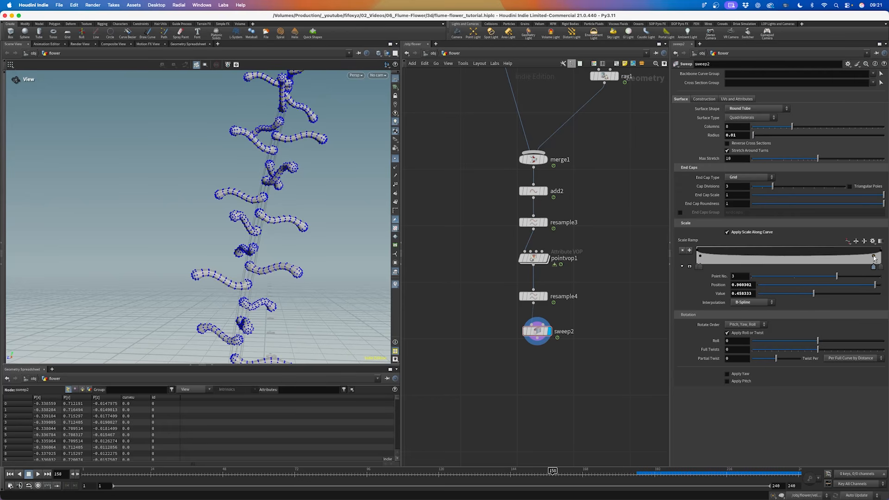
pyautogui.moveTo(874, 257); pyautogui.dragTo(872, 259)
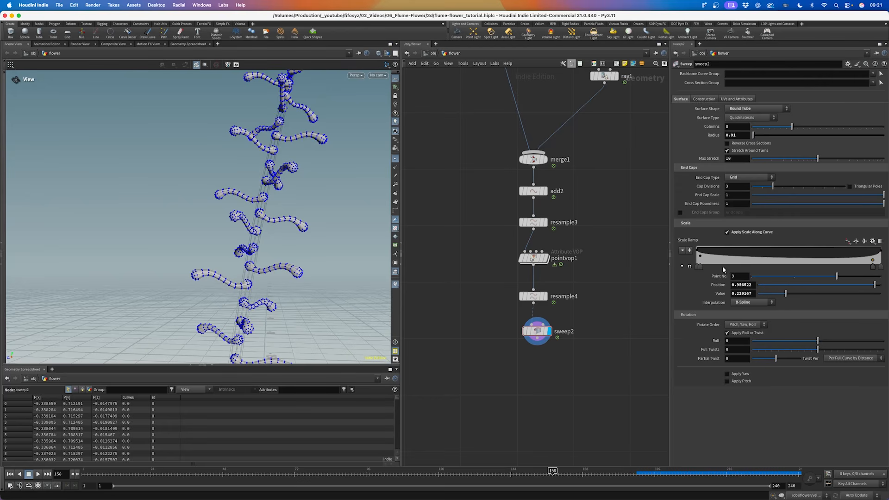
# Move the second scale ramp point to about 0.064 with a value of 0.21, and lower both end points, the last to about 0.48.
pyautogui.moveTo(701, 256); pyautogui.dragTo(708, 262)
pyautogui.moveTo(299, 213); pyautogui.dragTo(272, 208)
pyautogui.moveTo(272, 208); pyautogui.dragTo(224, 239, button='right')
pyautogui.moveTo(261, 192); pyautogui.dragTo(294, 188)
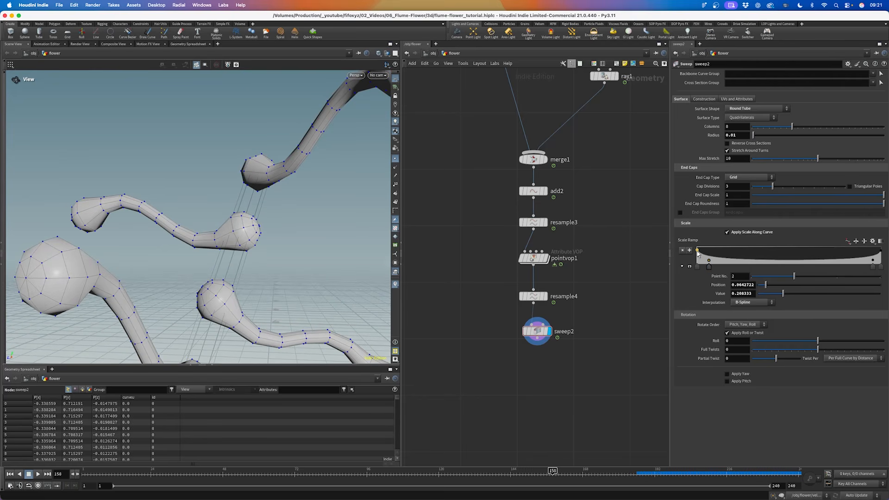
pyautogui.moveTo(697, 252); pyautogui.dragTo(697, 253)
pyautogui.moveTo(880, 251); pyautogui.dragTo(881, 257)
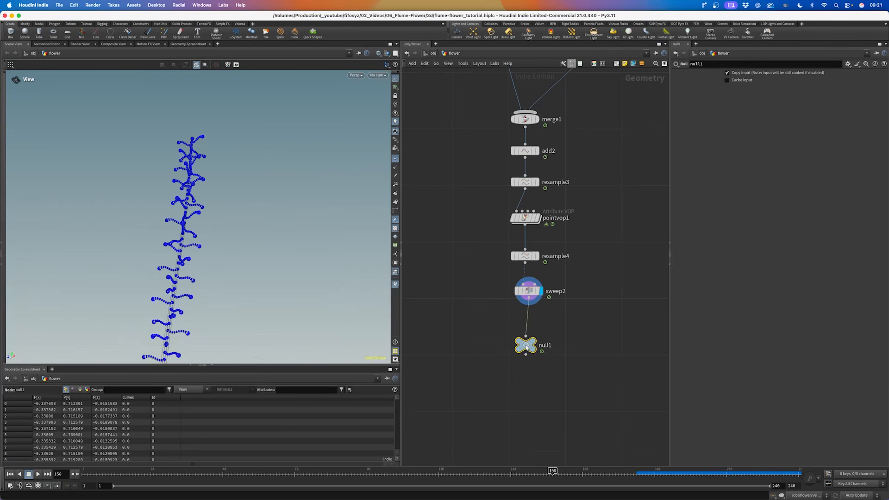
# Rename the Null below sweep2 as OUT_Connections.
pyautogui.doubleClick(545, 346)
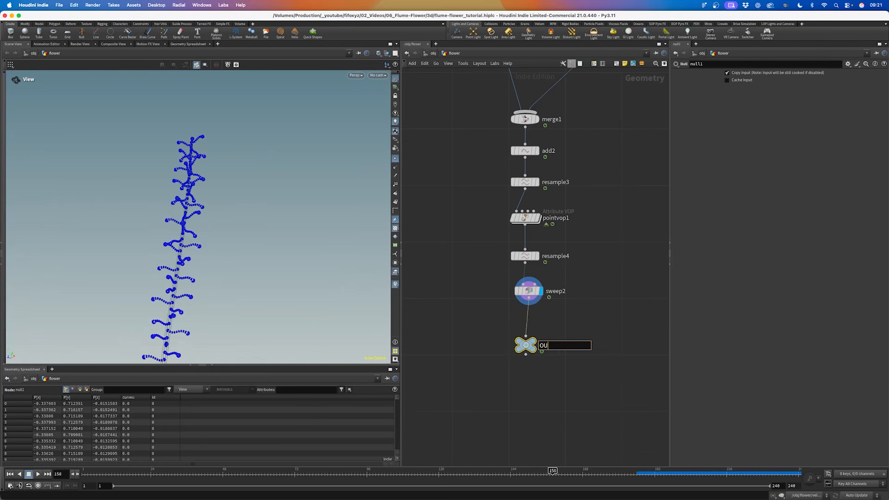
pyautogui.write('OUT_Connections')
pyautogui.press('Return')
# Add a Null after vellumpostprocess1 and name it OUT_Blossoms.
pyautogui.press('h')
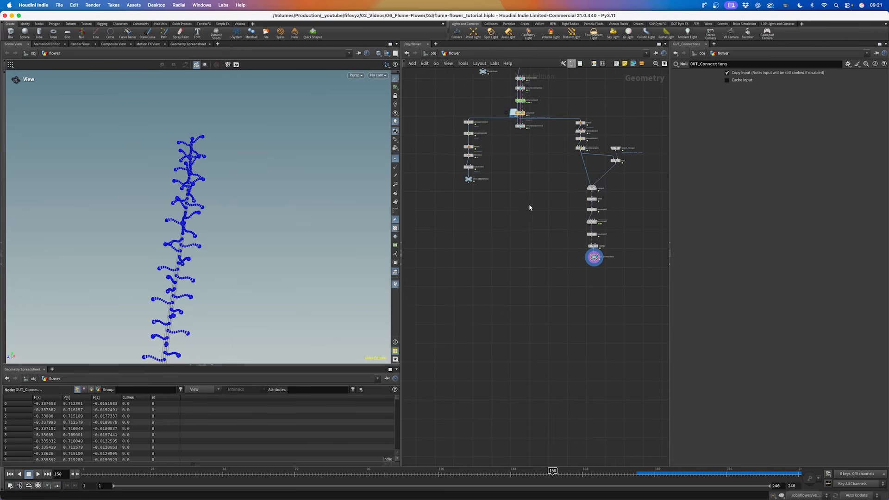
pyautogui.scroll(5, 521, 135)
pyautogui.press('Tab')
pyautogui.write('null')
pyautogui.press('Return')
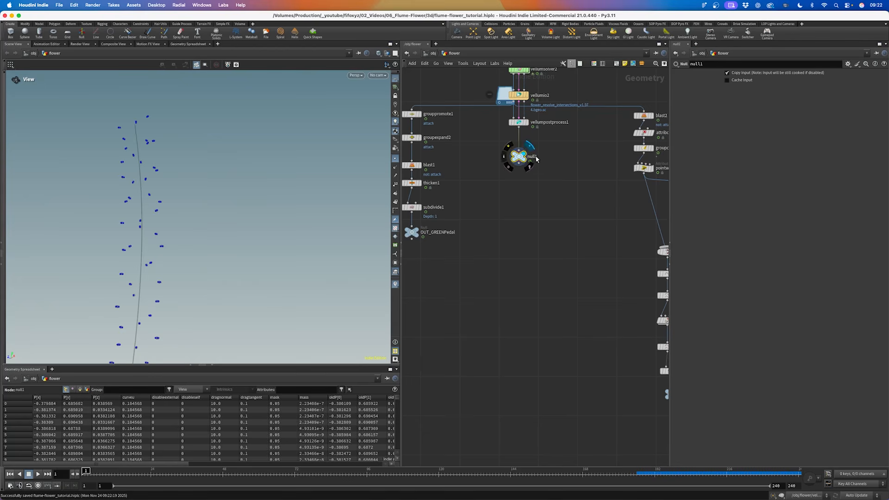
pyautogui.click(534, 157)
pyautogui.write('OU')
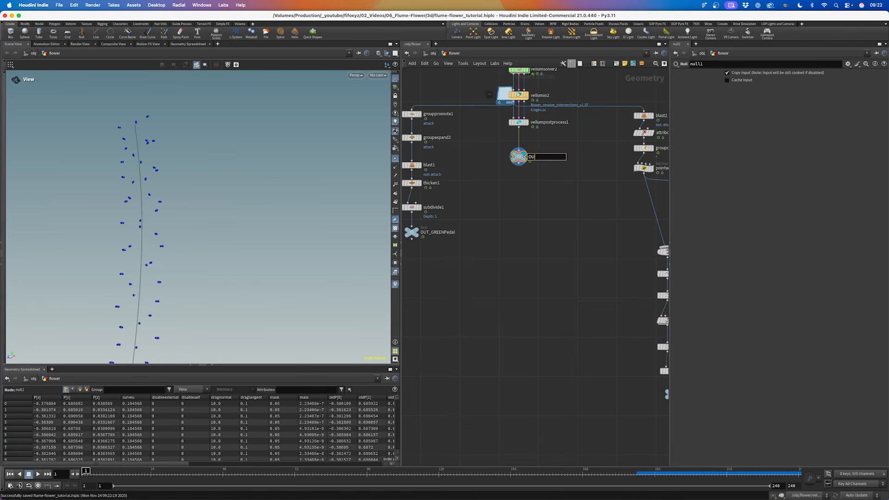
pyautogui.write('T_Blossoms')
pyautogui.press('Return')
# Add an Object Merge node in the free area below and reference OUT_GREENPedal as its object.
pyautogui.scroll(-2, 511, 331)
pyautogui.press('Tab')
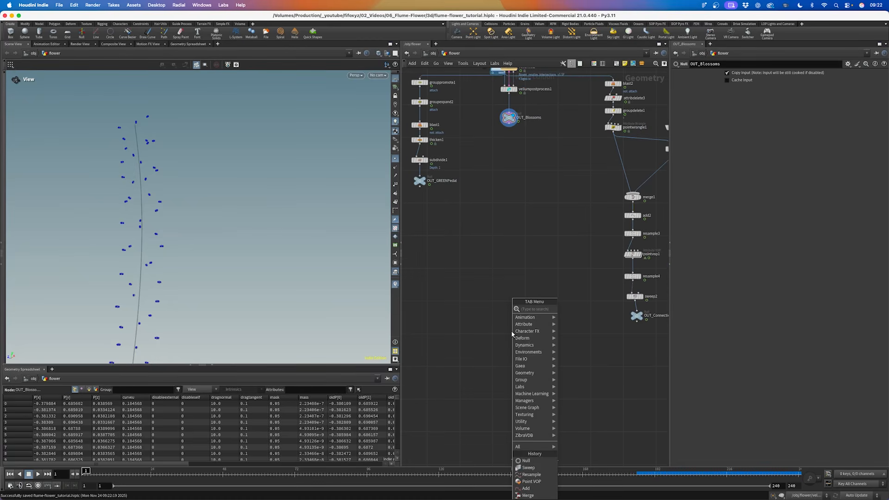
pyautogui.write('obj')
pyautogui.press('Return')
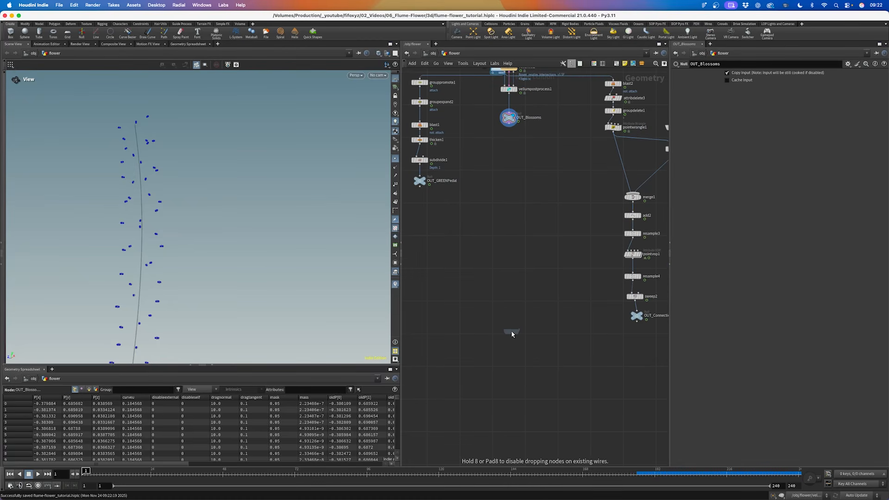
pyautogui.click(511, 335)
pyautogui.moveTo(443, 198); pyautogui.dragTo(404, 176)
pyautogui.hotkey('ctrl', 'c')
pyautogui.moveTo(504, 339); pyautogui.dragTo(467, 305)
pyautogui.click(750, 92)
# Reference OUT_Blossoms in the duplicated Object Merge and OUT_Connections in a further copy.
pyautogui.moveTo(523, 129); pyautogui.dragTo(489, 105)
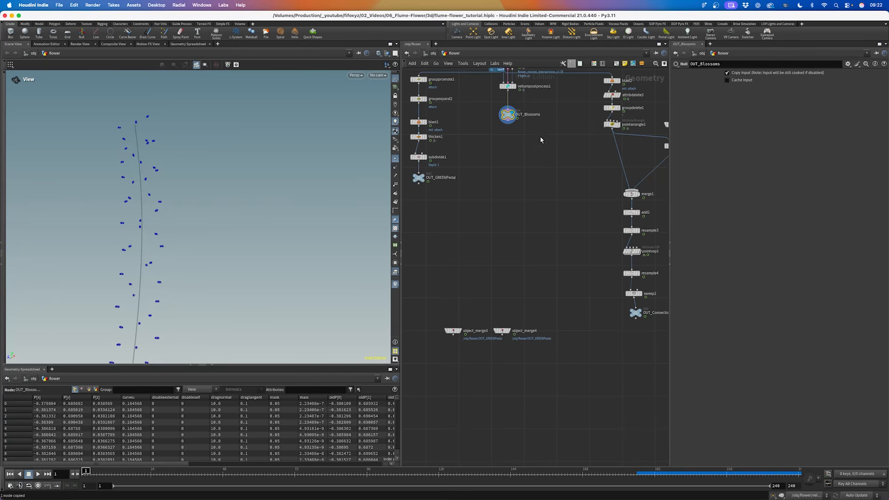
pyautogui.press('super+c')
pyautogui.moveTo(528, 287); pyautogui.dragTo(505, 354)
pyautogui.click(773, 92)
pyautogui.press('super+v')
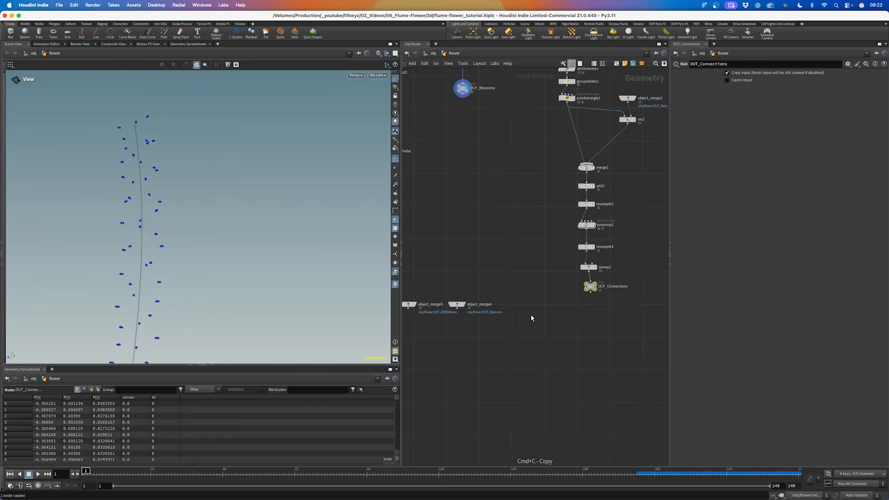
pyautogui.moveTo(490, 324); pyautogui.dragTo(456, 303)
pyautogui.press('super+shift+v')
# Create a fourth Object Merge by duplication and reference OUT_STEM_GEO as its object.
pyautogui.moveTo(611, 140); pyautogui.dragTo(574, 96)
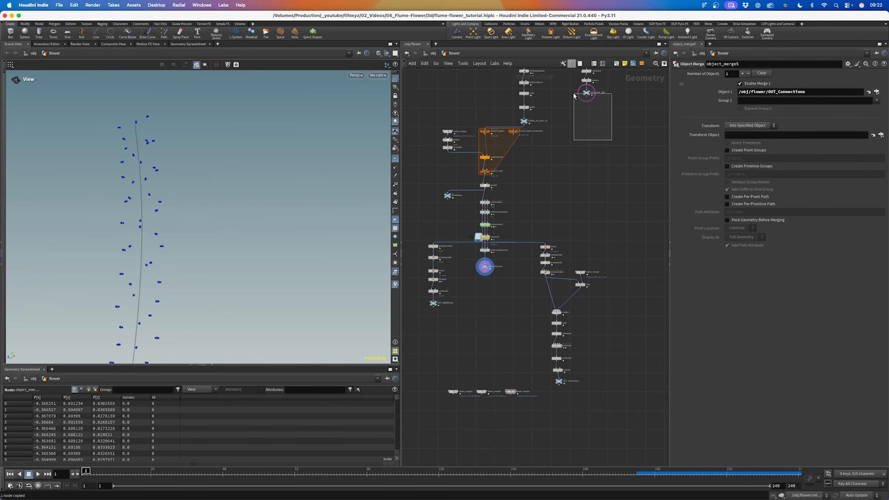
pyautogui.scroll(5, 505, 410)
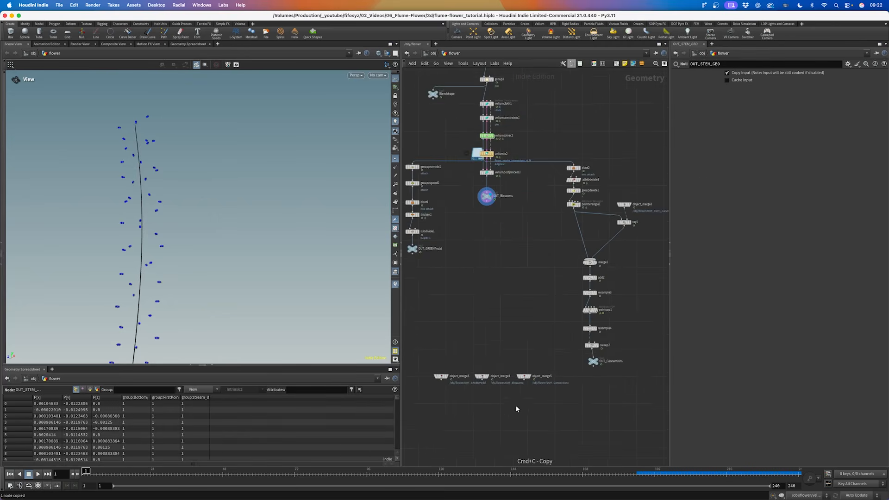
pyautogui.keyDown('alt'); pyautogui.moveTo(516, 369); pyautogui.dragTo(573, 368); pyautogui.keyUp('alt')
pyautogui.moveTo(809, 93); pyautogui.dragTo(554, 135)
pyautogui.press('super+v')
pyautogui.press('Return')
# Combine the four Object Merge nodes in a Merge node and display the result.
pyautogui.moveTo(474, 385); pyautogui.dragTo(542, 318, button='middle')
pyautogui.scroll(-5, 544, 318)
pyautogui.moveTo(619, 335); pyautogui.dragTo(549, 345)
pyautogui.scroll(5, 562, 326)
pyautogui.click(558, 344)
pyautogui.click(549, 351)
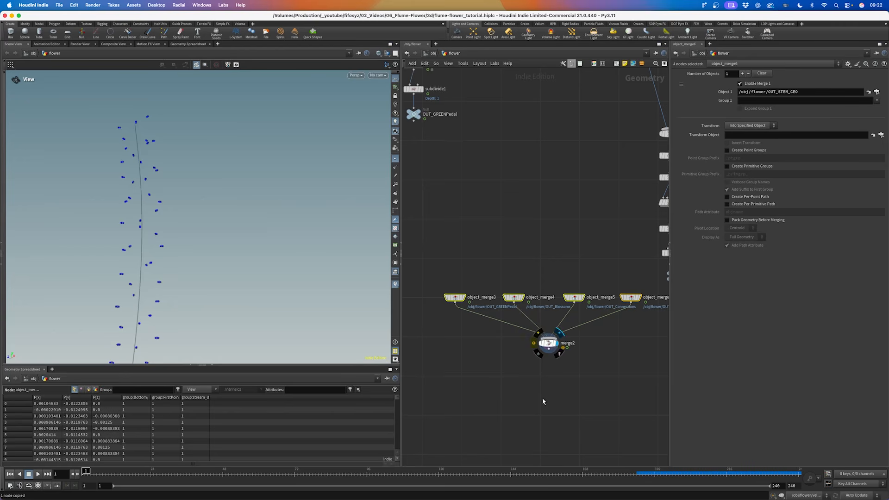
# Append a Null after merge2 and name it OUT_Flower.
pyautogui.press('Tab')
pyautogui.write('null')
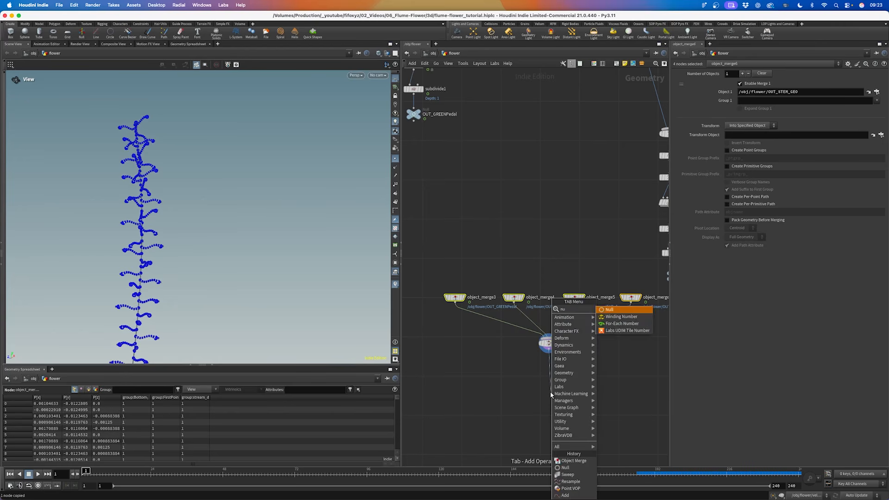
pyautogui.press('Return')
pyautogui.click(563, 395)
pyautogui.write('OUT_Flower')
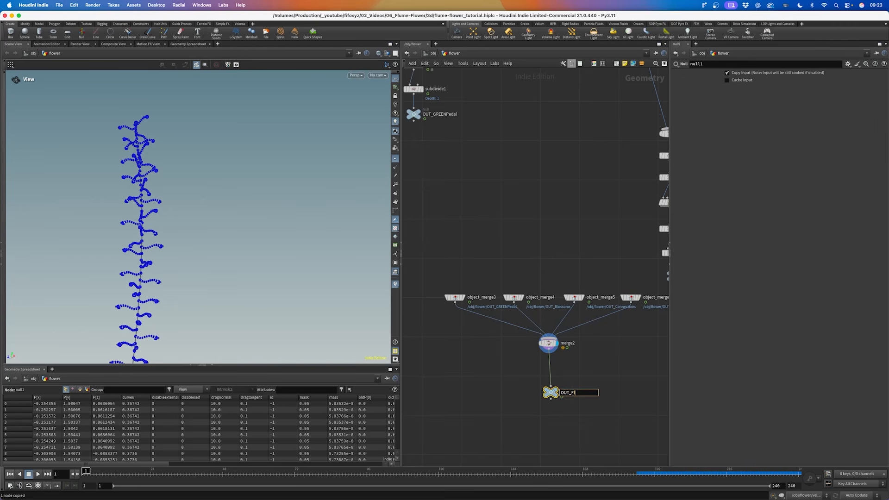
pyautogui.press('Return')
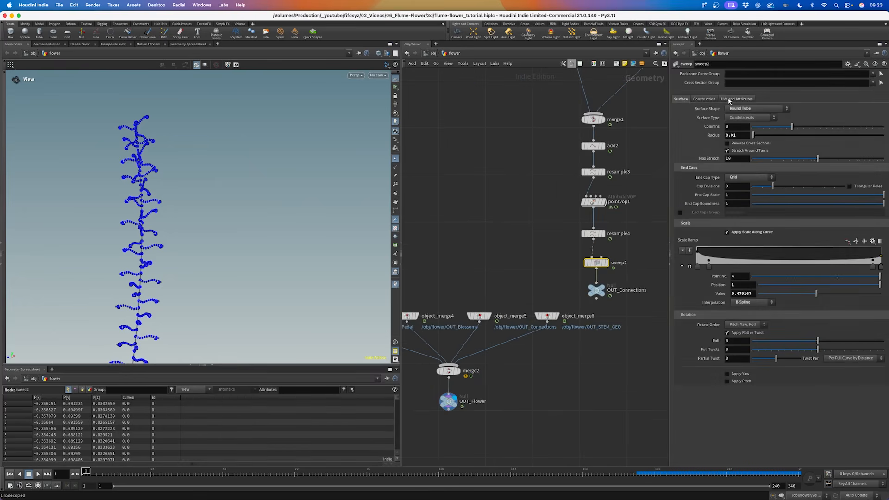
# Enable Compute UVs on sweep2.
pyautogui.click(728, 99)
pyautogui.scroll(-8, 613, 164)
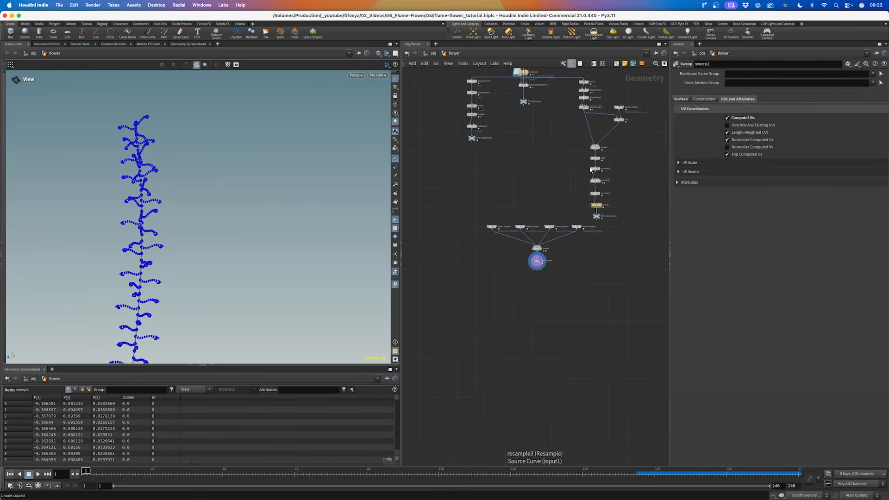
# Make room between subdivide1 and OUT_GREENPedal and add a Labs Auto UV node there.
pyautogui.scroll(6, 482, 90)
pyautogui.moveTo(485, 203); pyautogui.dragTo(484, 230)
pyautogui.press('Tab')
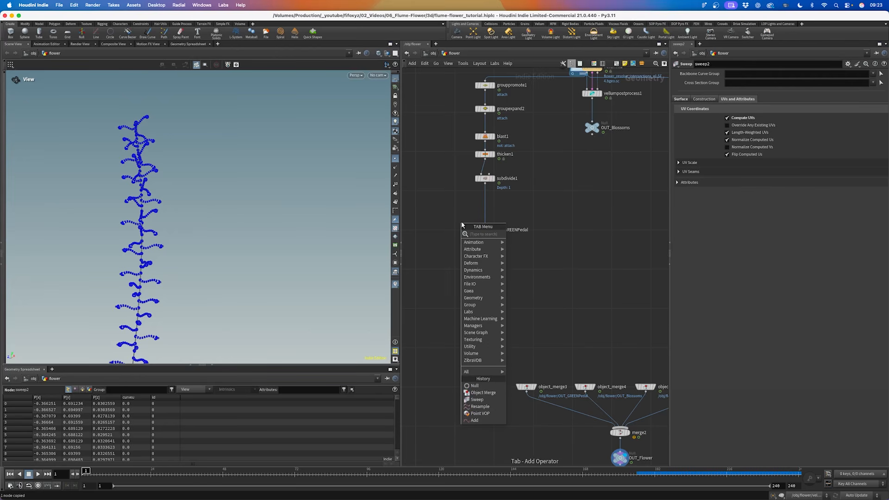
pyautogui.write('labs a')
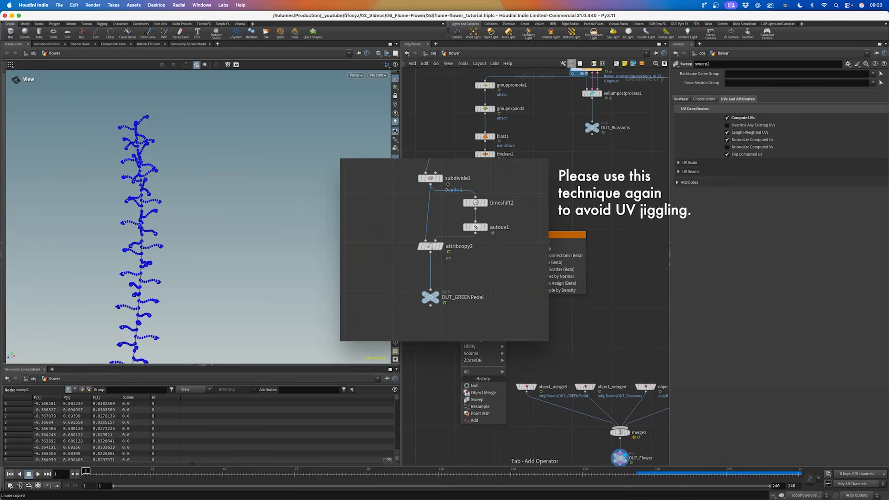
pyautogui.press('BackSpace')
pyautogui.press('BackSpace')
pyautogui.write('abs au')
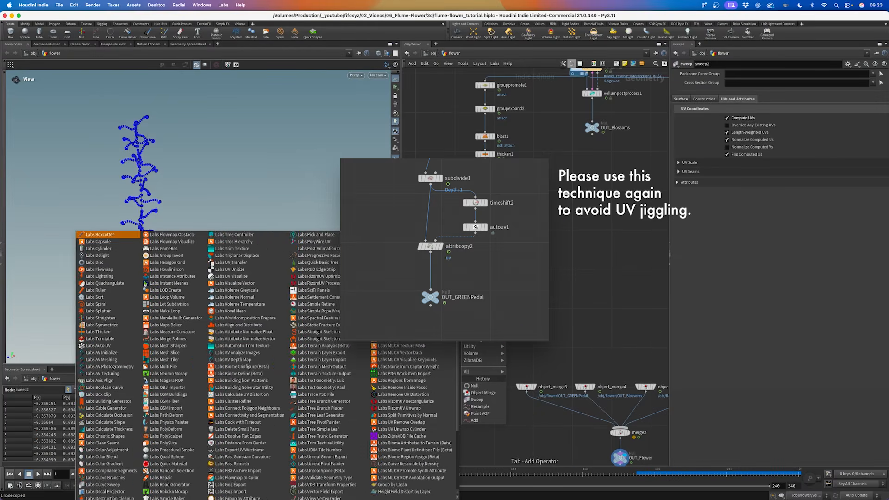
pyautogui.press('Return')
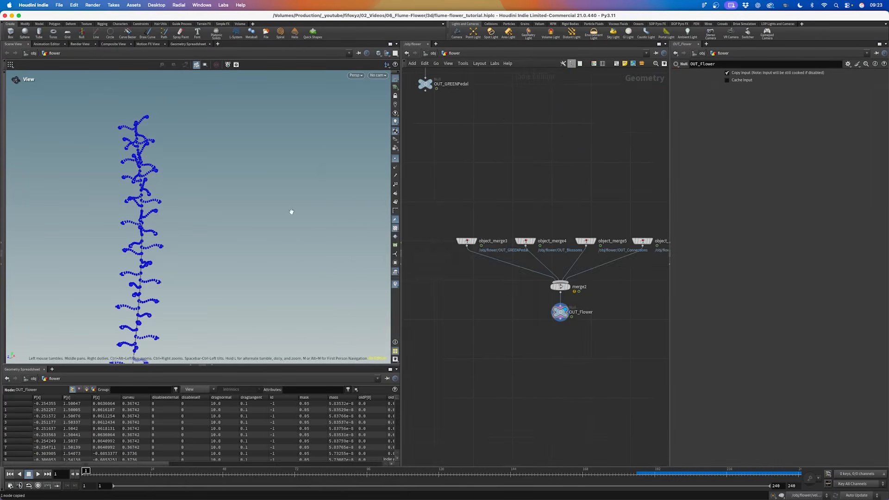
# View the whole flower in the viewport and reveal the hidden viewport tools.
pyautogui.moveTo(204, 196); pyautogui.dragTo(216, 221)
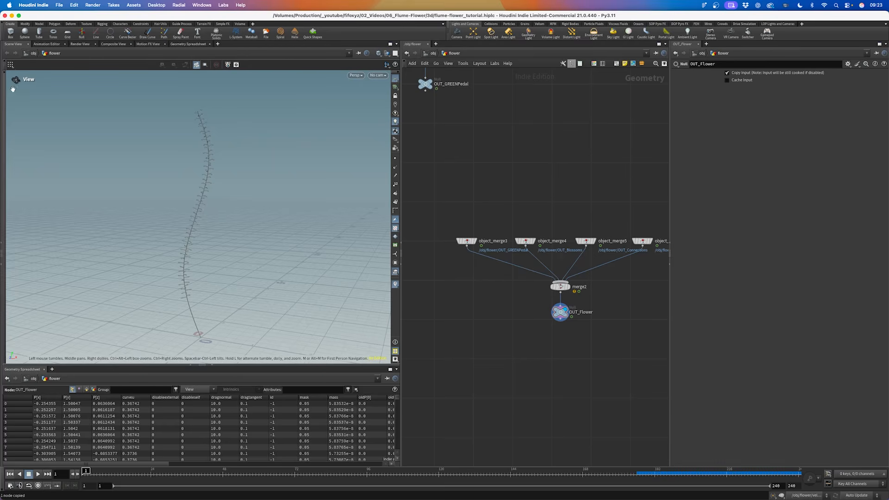
pyautogui.click(4, 72)
pyautogui.click(6, 353)
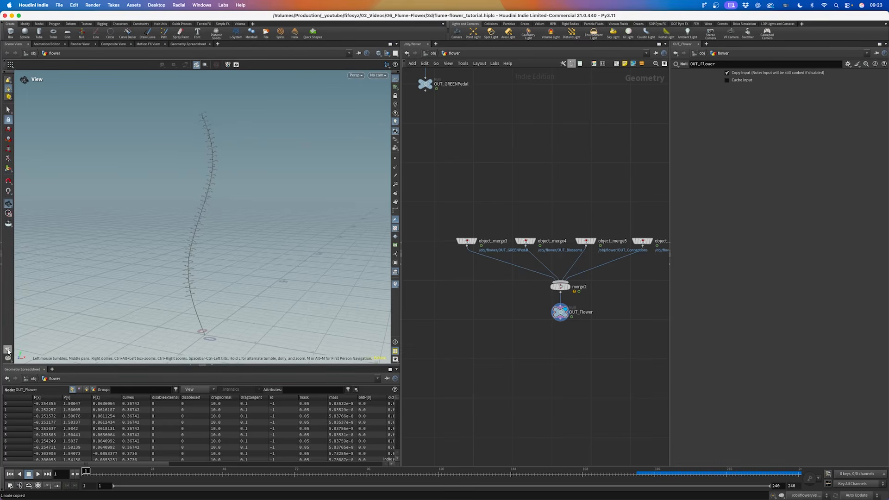